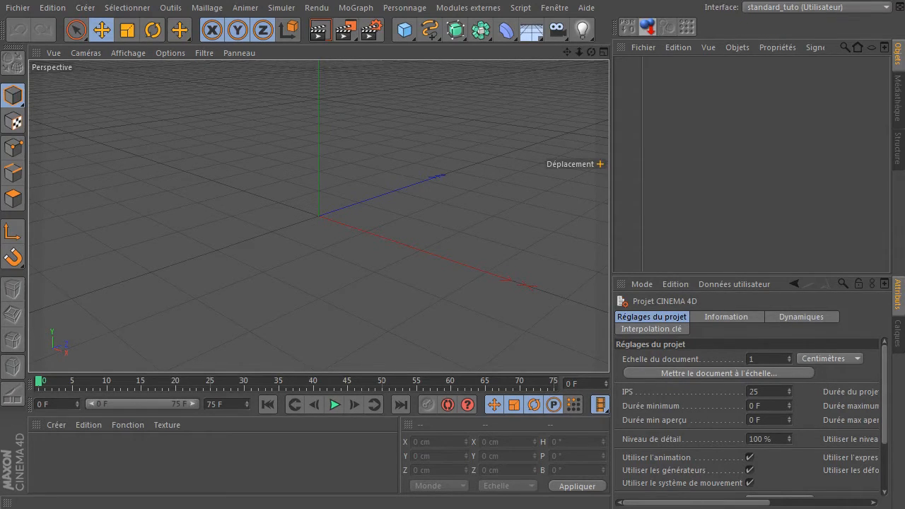
# - Bring the XnView window with collection_houses.png into view and examine the isometric house collection
pyautogui.moveTo(904, 203); pyautogui.dragTo(338, 56)
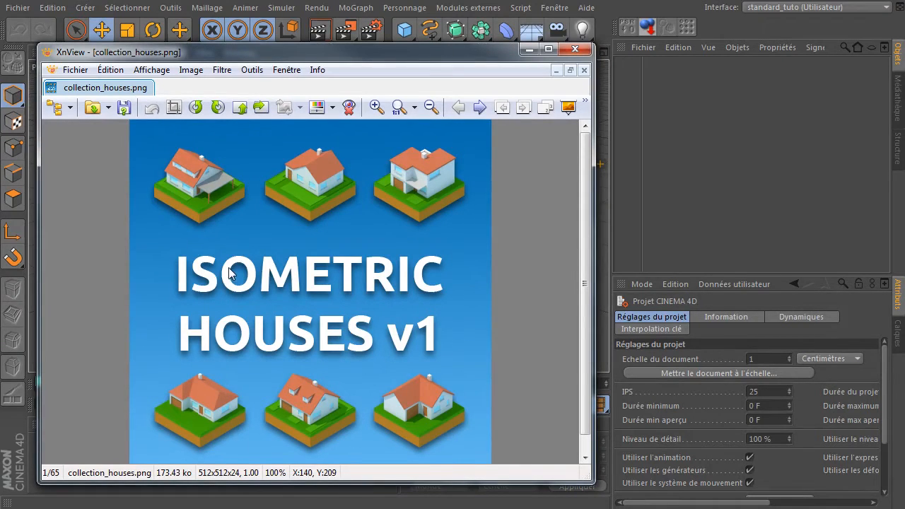
pyautogui.click(599, 164)
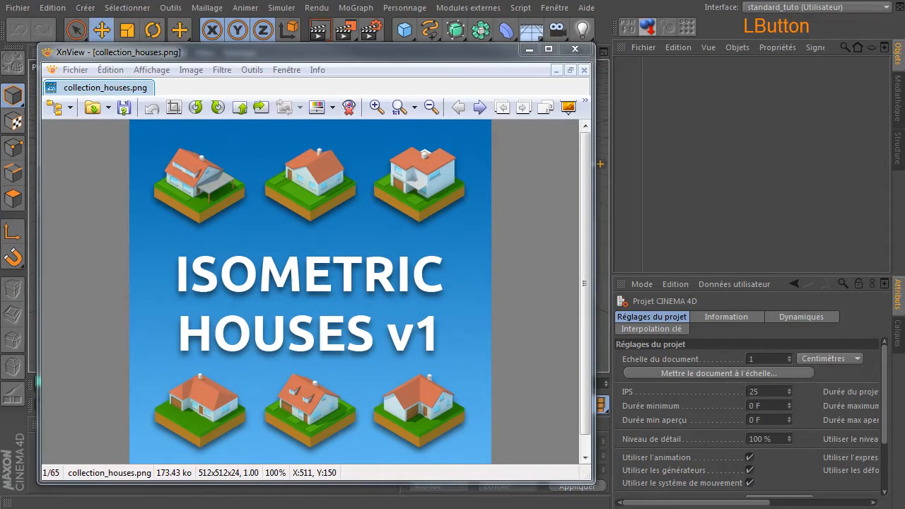
pyautogui.click(599, 164)
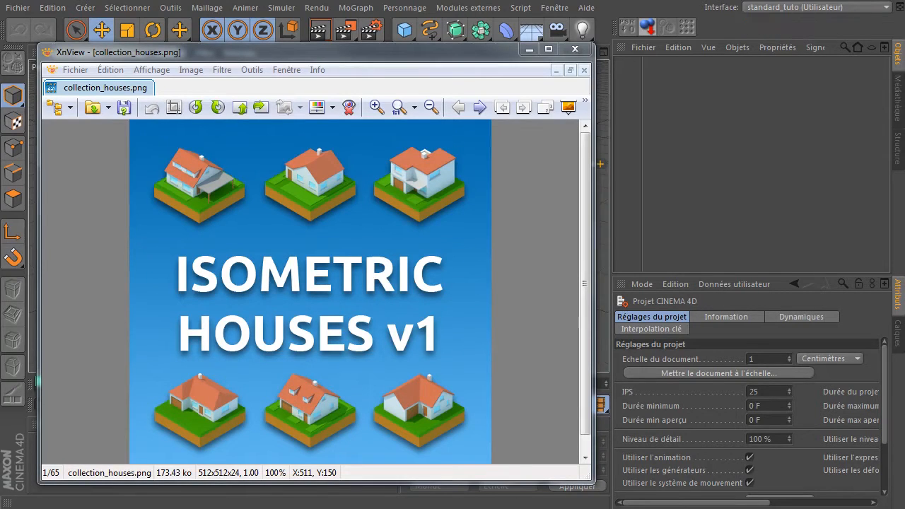
pyautogui.click(599, 165)
pyautogui.click(600, 164)
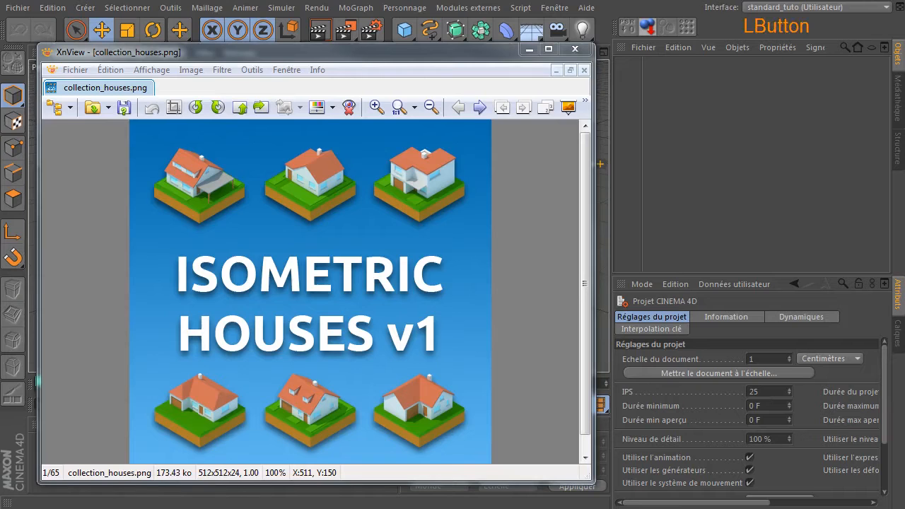
# - View h01_s128_iso_0153.png in XnView at 200% zoom to inspect the single house, and close its window
pyautogui.click(600, 164)
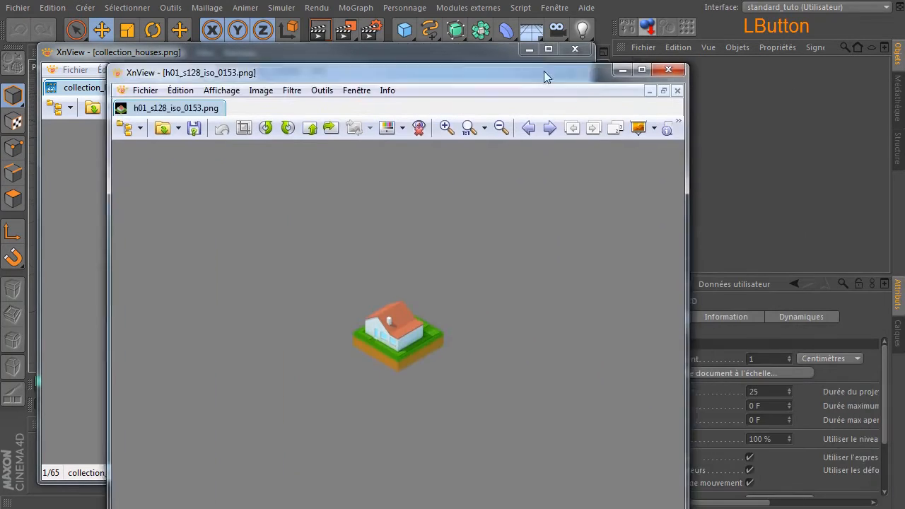
pyautogui.moveTo(544, 71); pyautogui.dragTo(511, 30)
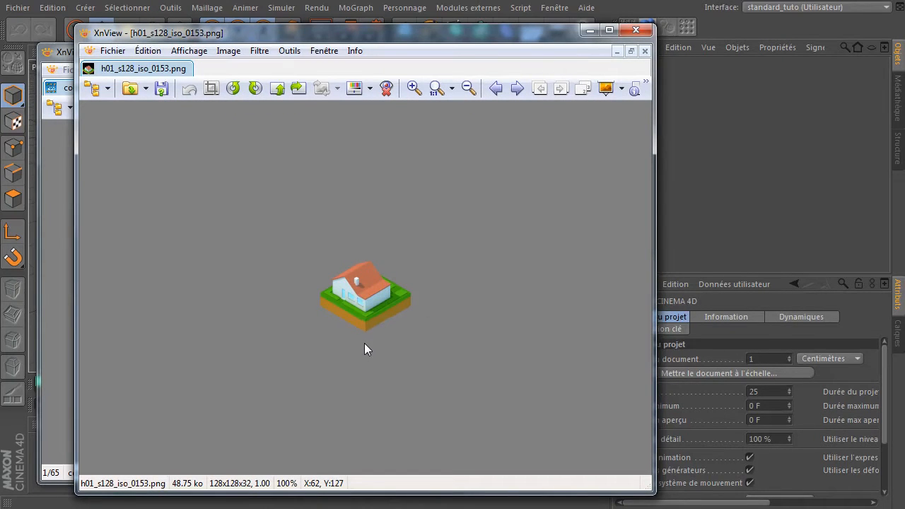
pyautogui.click(414, 88)
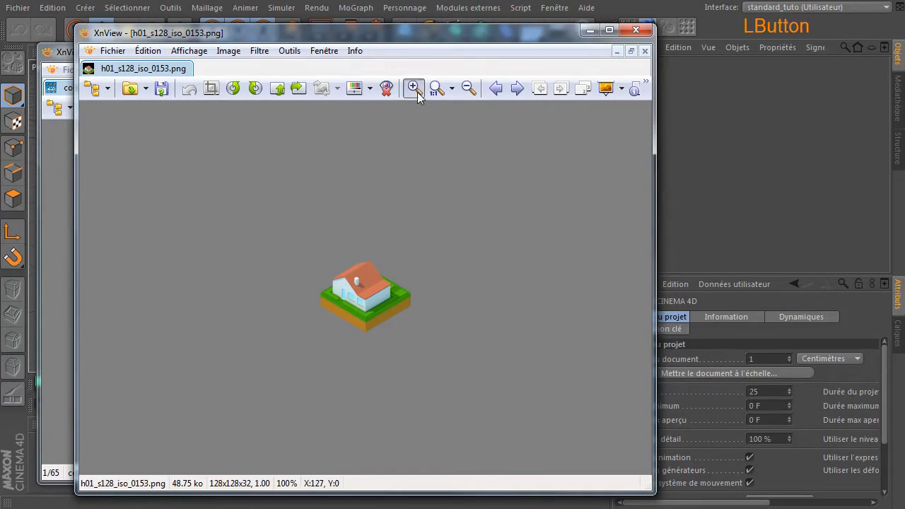
pyautogui.click(414, 87)
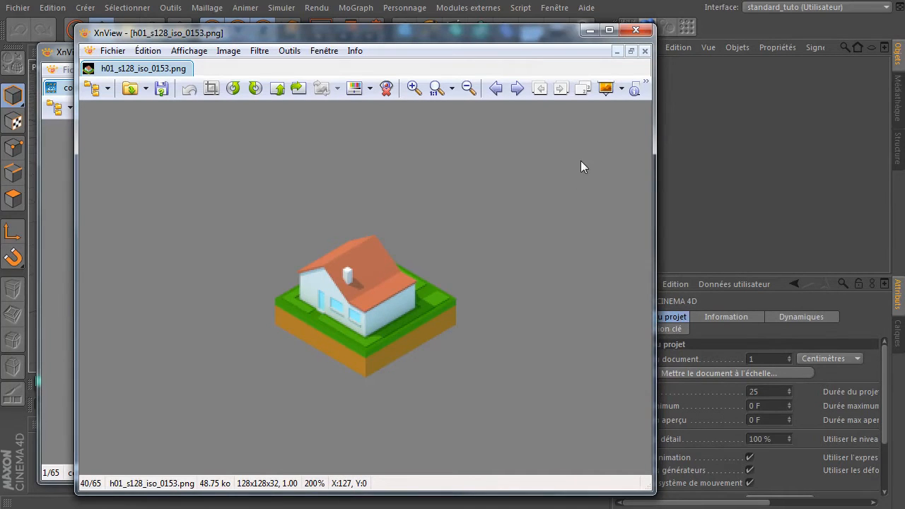
pyautogui.click(636, 29)
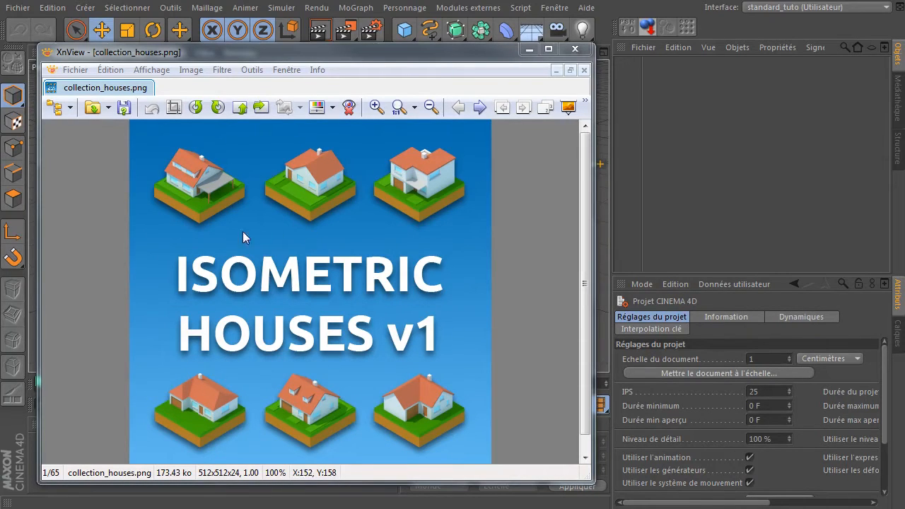
# - Move the house collection image out of view and show the 123RF "isometric house" results in the browser over Cinema 4D
pyautogui.moveTo(173, 52); pyautogui.dragTo(904, 134)
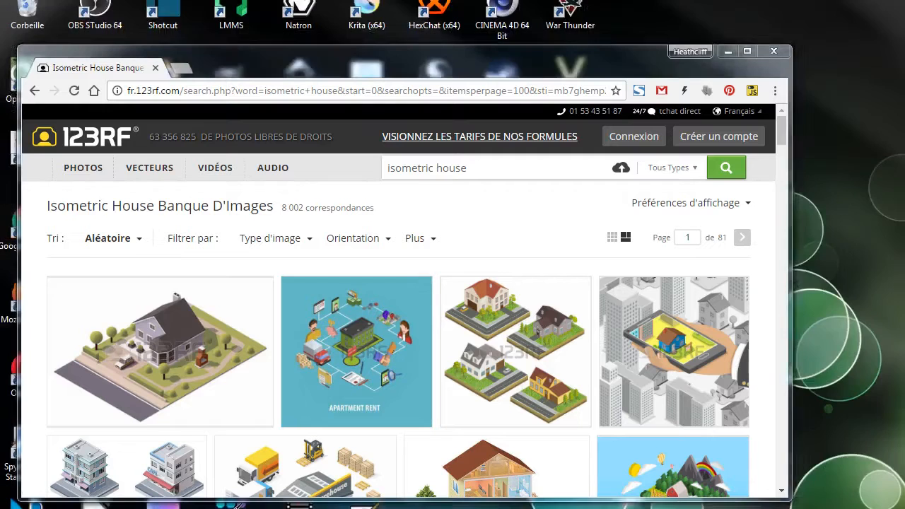
pyautogui.click(517, 508)
pyautogui.click(378, 55)
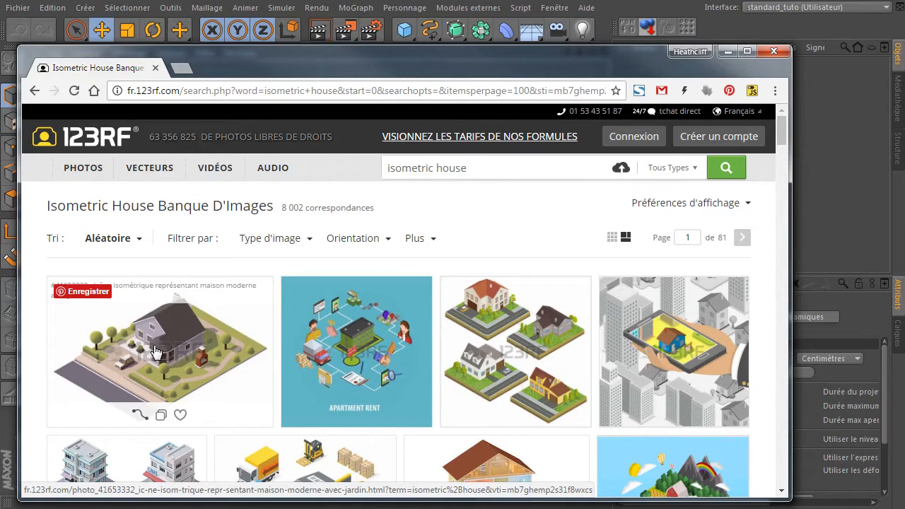
# - Browse the 123RF "isometric house" results, examining how the houses, shops and city blocks are illustrated in isometric style
pyautogui.scroll(-2, 152, 350)
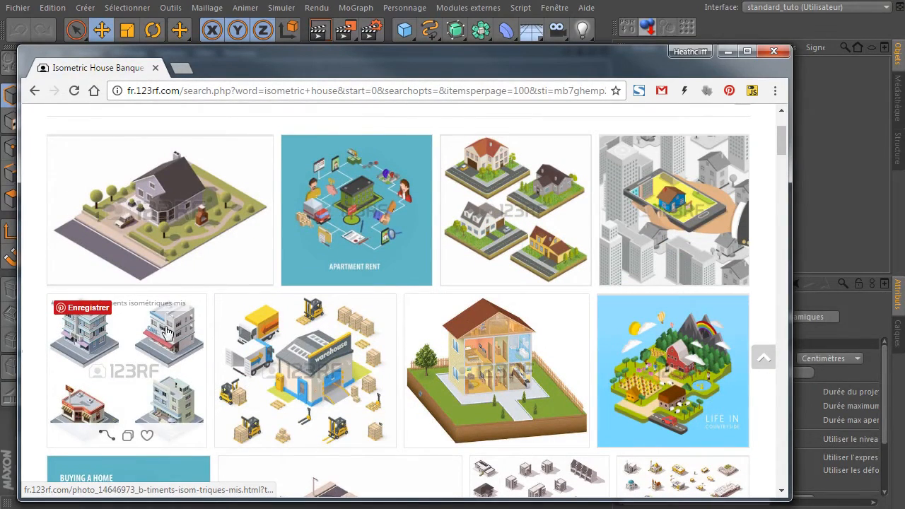
pyautogui.scroll(-5, 145, 346)
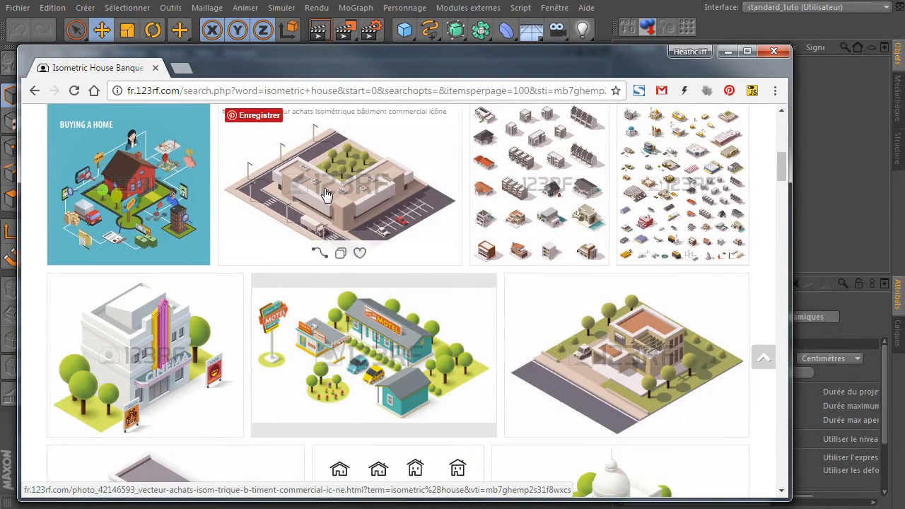
pyautogui.scroll(-5, 309, 201)
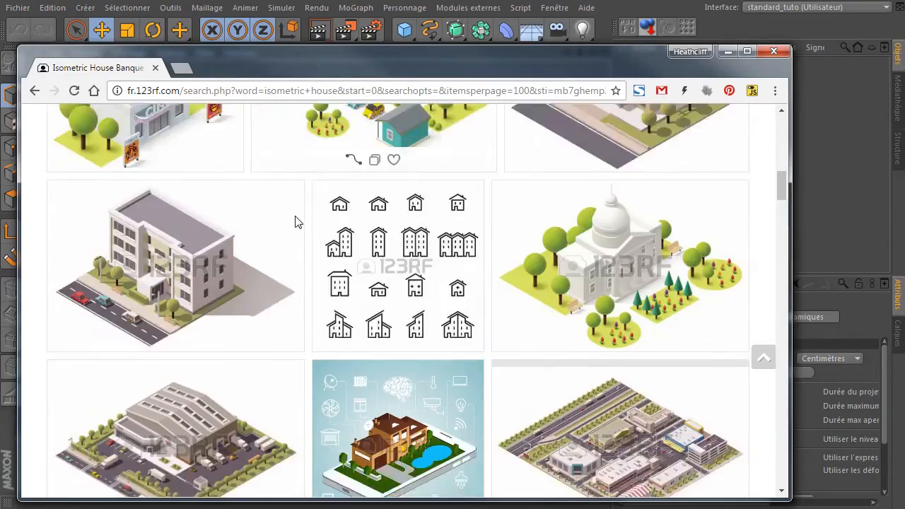
pyautogui.scroll(-2, 297, 223)
pyautogui.scroll(-1, 300, 227)
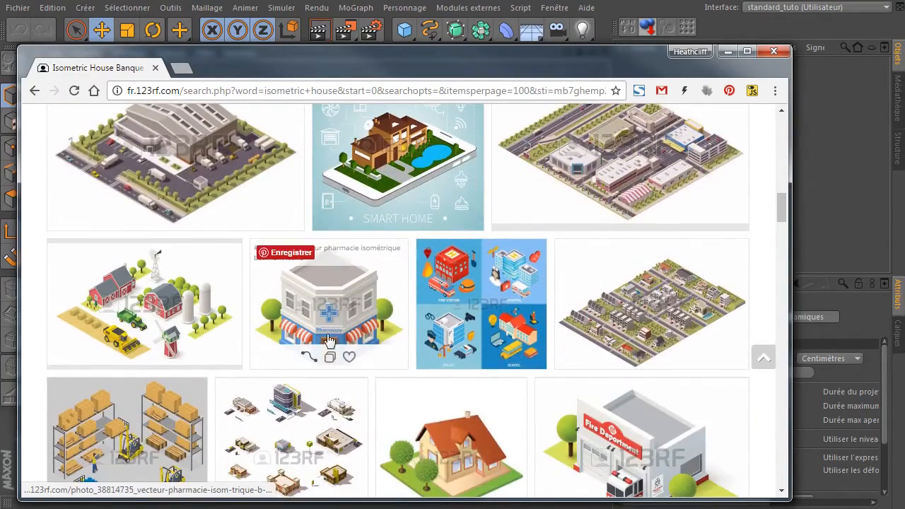
pyautogui.scroll(-3, 508, 345)
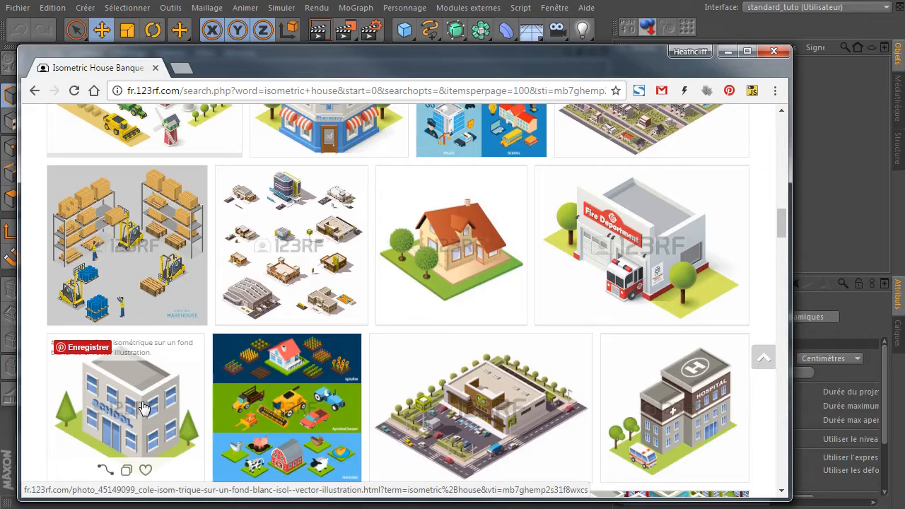
pyautogui.scroll(-1, 149, 375)
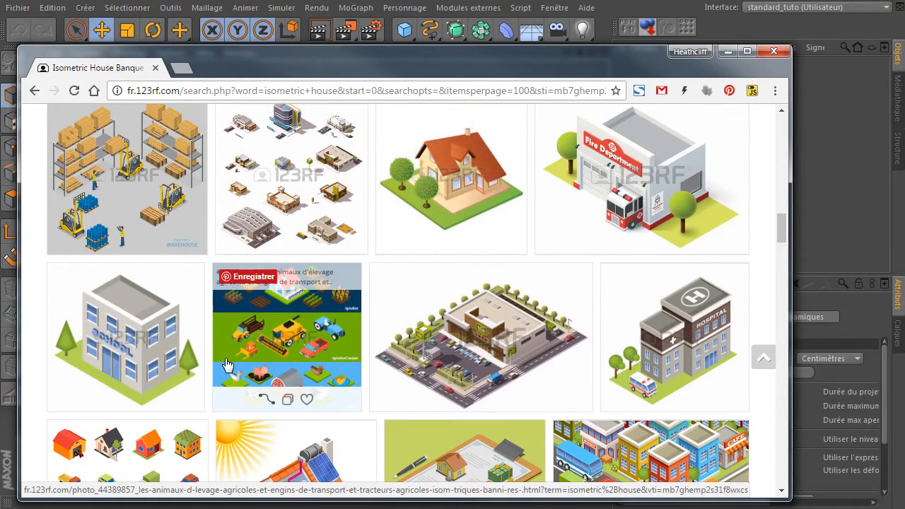
pyautogui.scroll(-7, 226, 364)
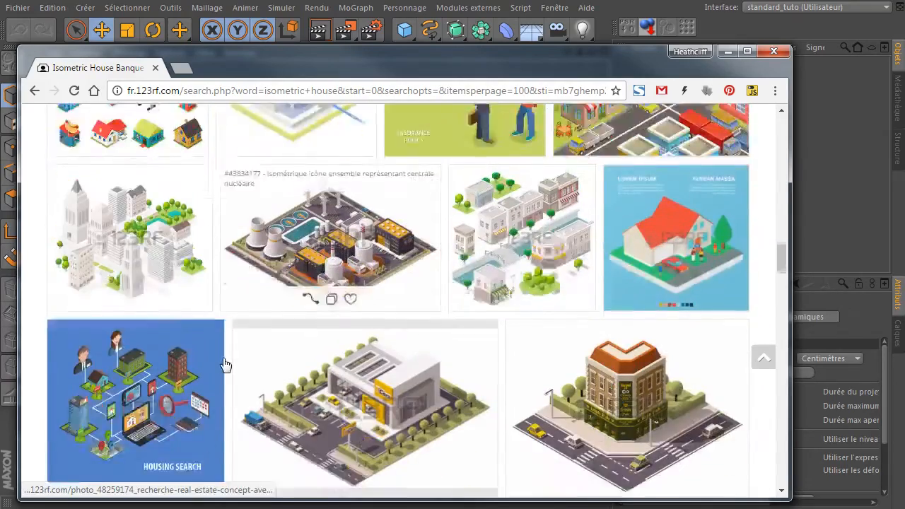
pyautogui.scroll(-3, 222, 364)
pyautogui.scroll(1, 622, 136)
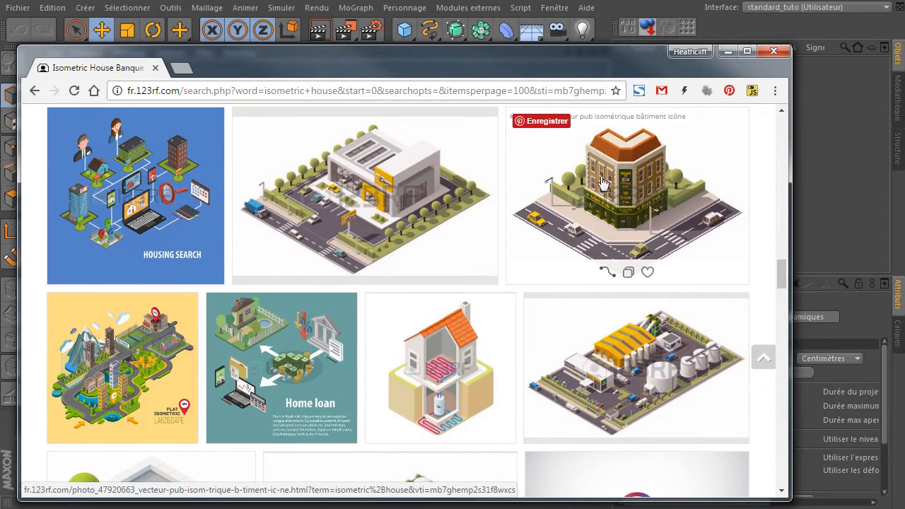
pyautogui.scroll(-5, 467, 230)
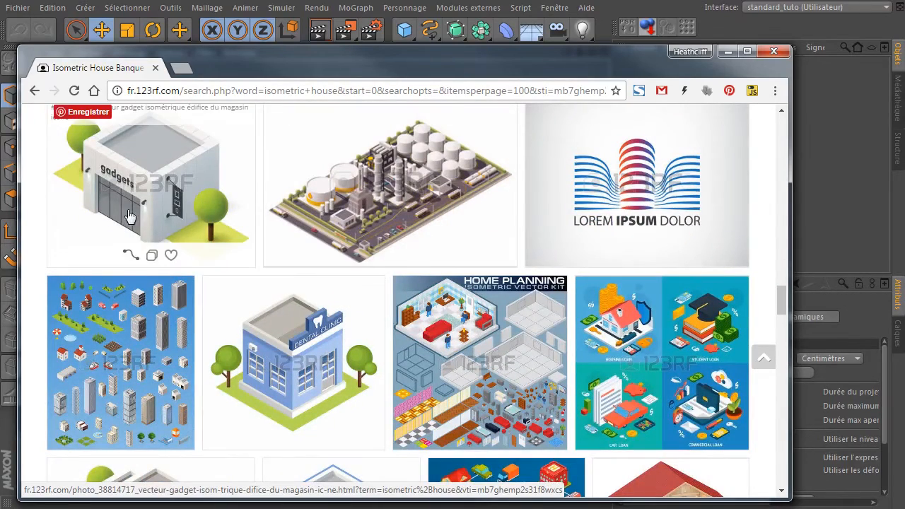
pyautogui.scroll(1, 142, 226)
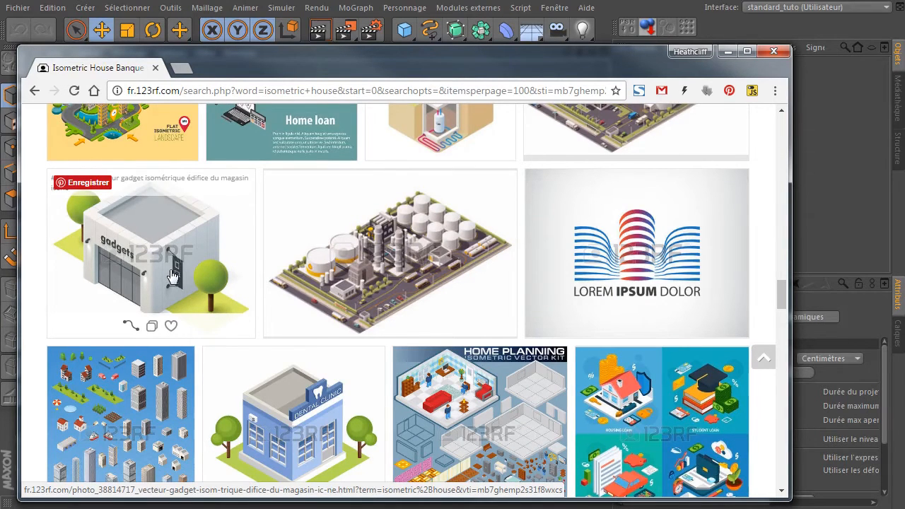
pyautogui.scroll(-1, 170, 275)
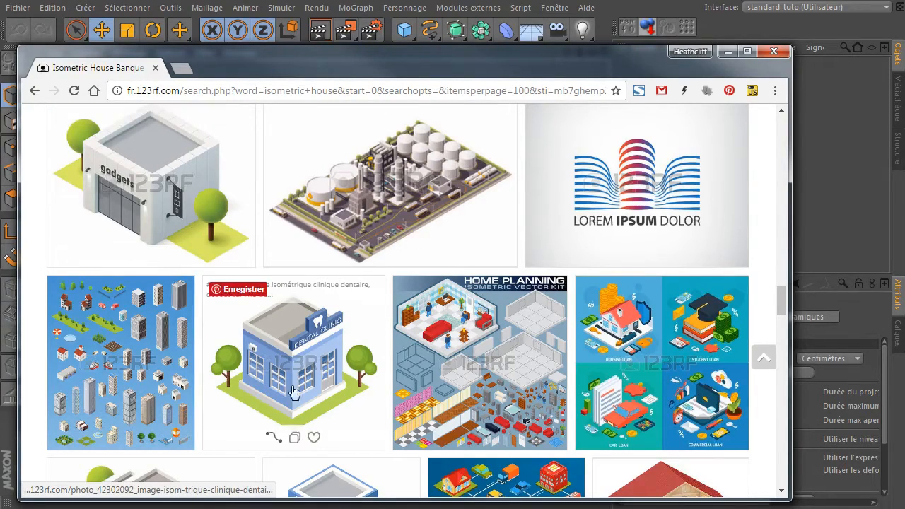
pyautogui.scroll(-2, 301, 369)
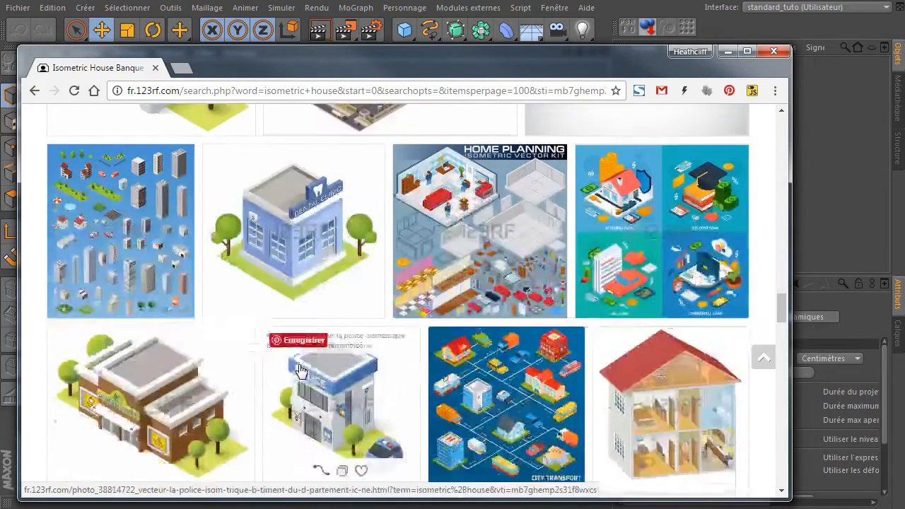
pyautogui.scroll(-1, 301, 370)
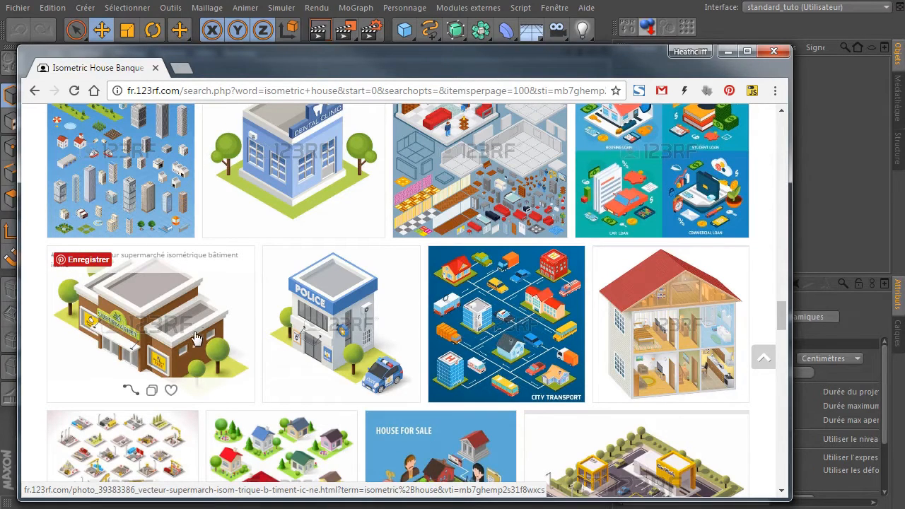
pyautogui.scroll(-1, 196, 340)
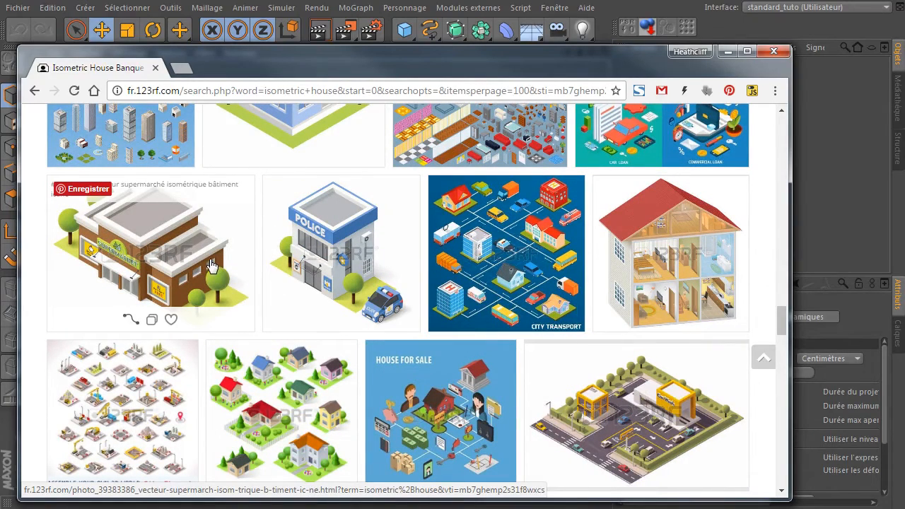
pyautogui.scroll(-5, 536, 404)
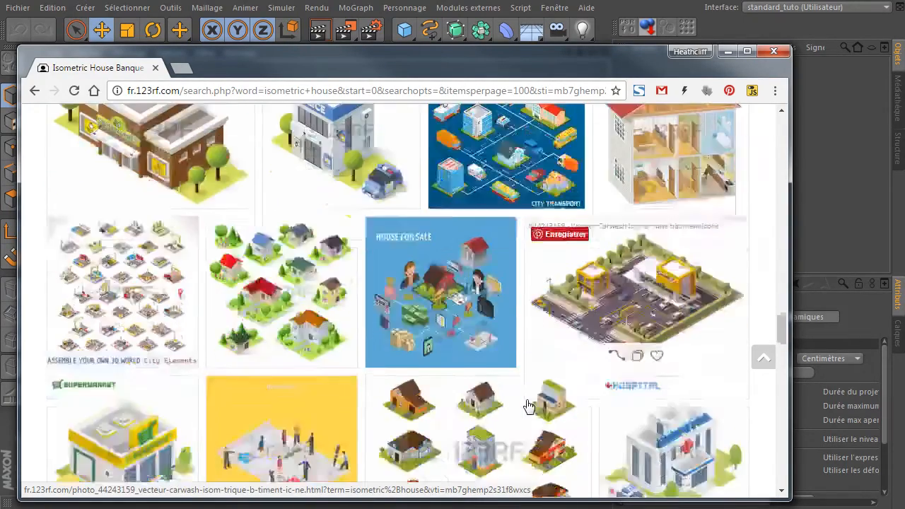
pyautogui.scroll(-4, 491, 387)
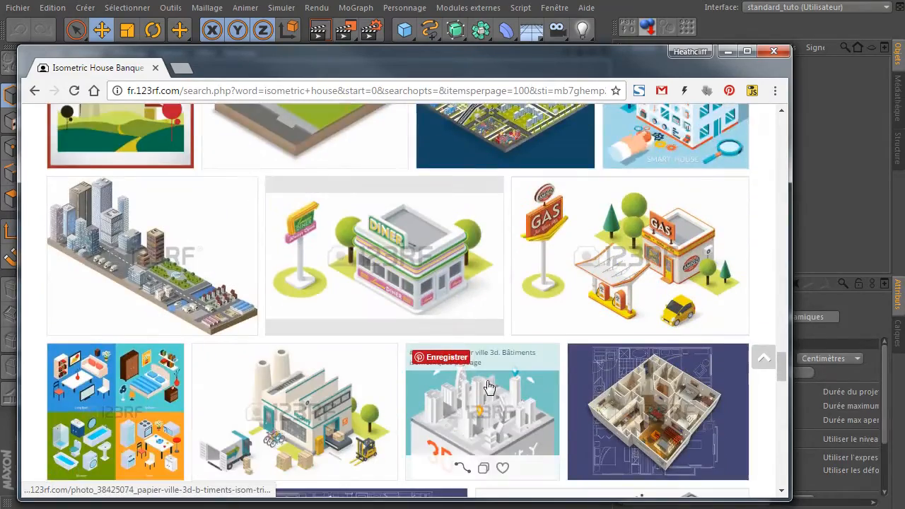
pyautogui.scroll(-2, 488, 385)
pyautogui.scroll(-2, 481, 380)
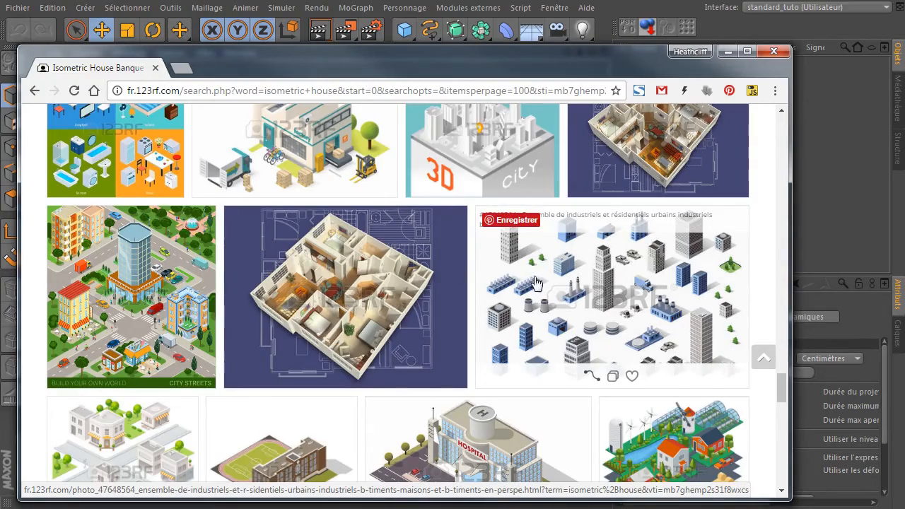
pyautogui.scroll(-2, 535, 283)
pyautogui.scroll(4, 505, 313)
pyautogui.scroll(7, 506, 313)
pyautogui.scroll(-4, 501, 311)
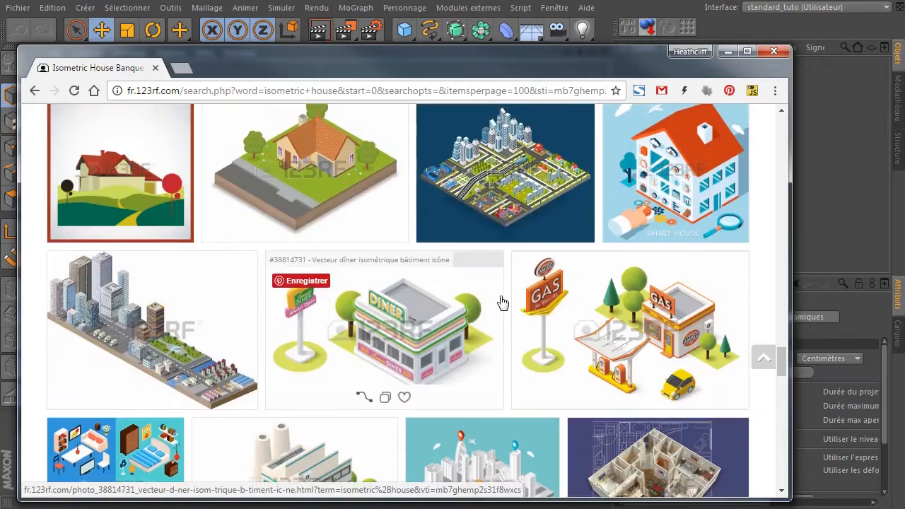
# - Return to the start of the 123RF results and switch back to the empty Cinema 4D project
pyautogui.scroll(4, 503, 303)
pyautogui.scroll(7, 500, 297)
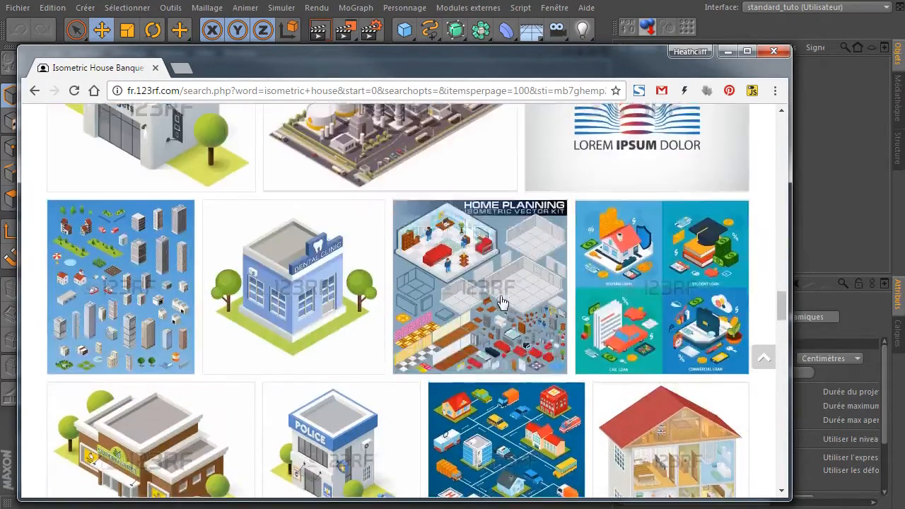
pyautogui.scroll(10, 502, 300)
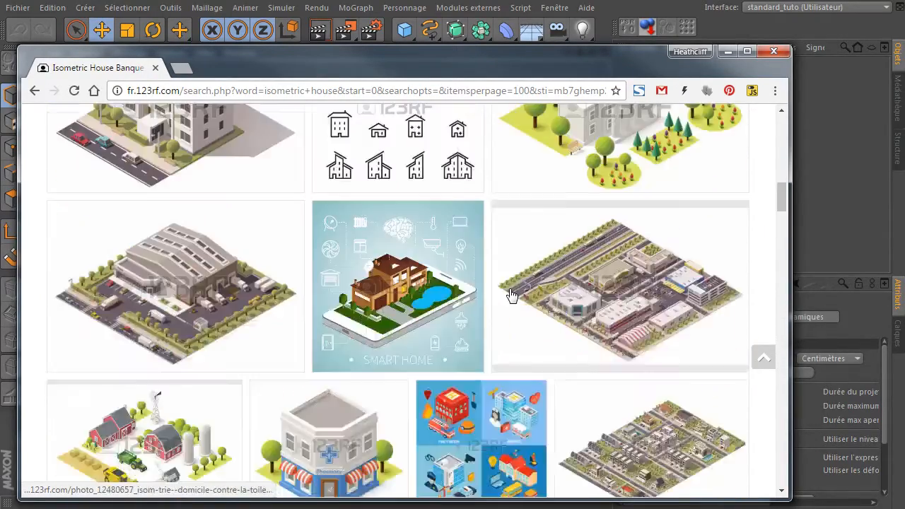
pyautogui.scroll(8, 512, 296)
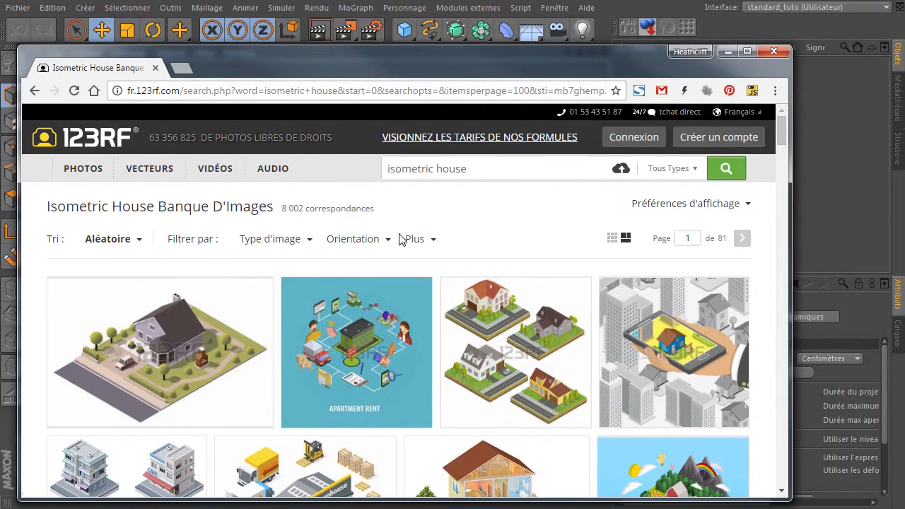
pyautogui.click(613, 9)
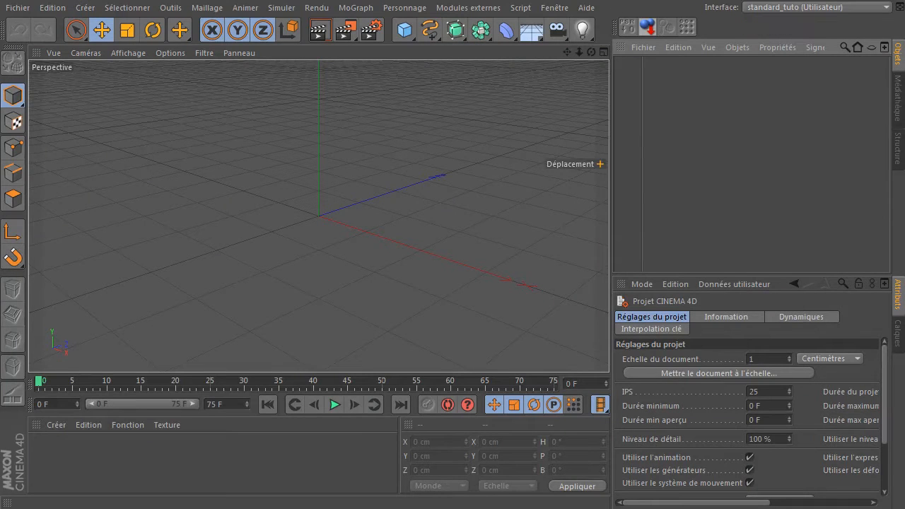
# - Bring collection_houses.png back over Cinema 4D for another look at the houses, and move it out of view
pyautogui.moveTo(904, 83); pyautogui.dragTo(405, 62)
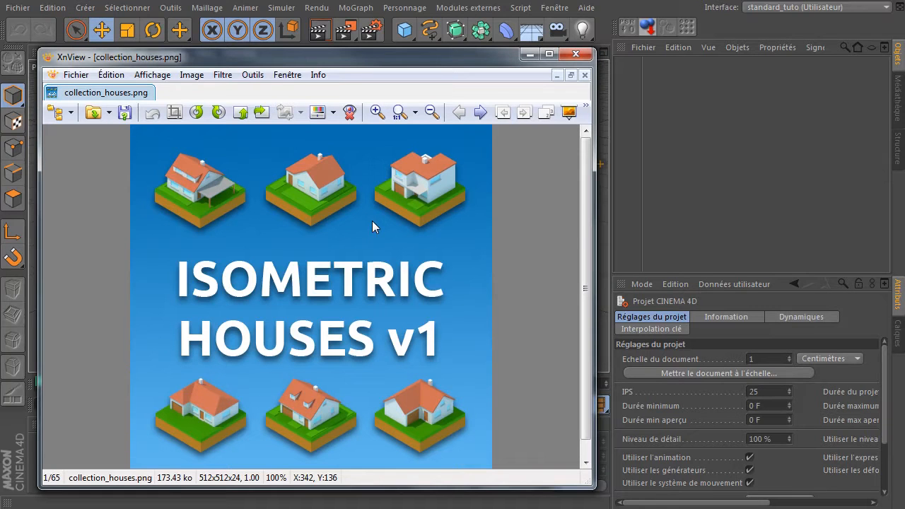
pyautogui.moveTo(234, 61); pyautogui.dragTo(904, 141)
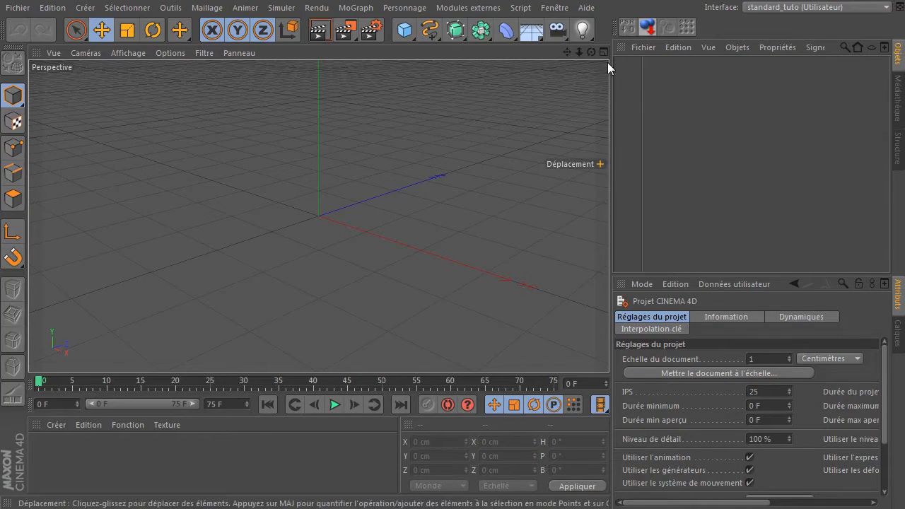
# - Show collection_houses.png over the project to review the six houses and their ground bases, and move it out of view
pyautogui.moveTo(904, 141); pyautogui.dragTo(458, 62)
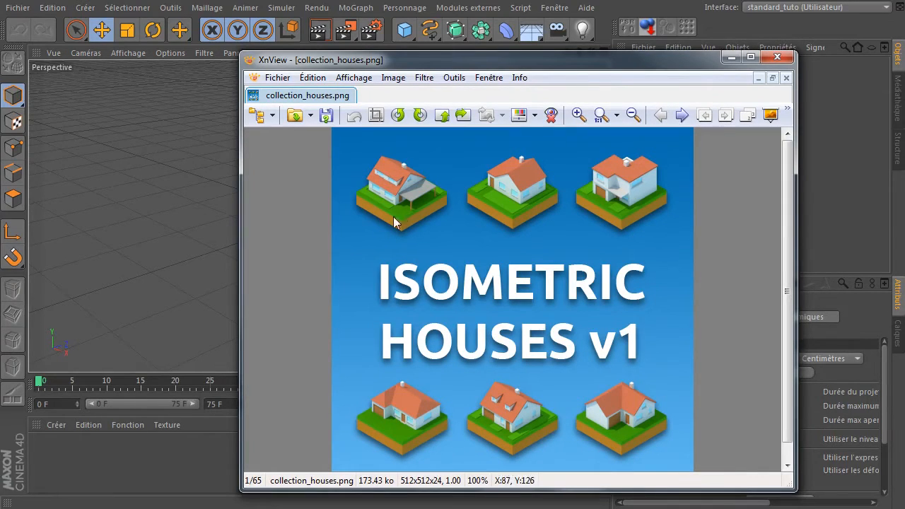
pyautogui.moveTo(480, 61); pyautogui.dragTo(904, 141)
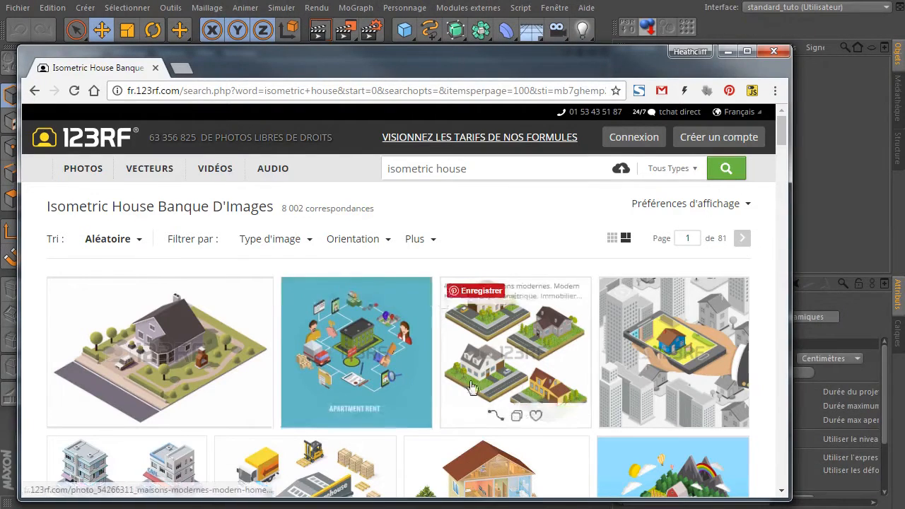
# - Examine the houses, shops and ground plots in the 123RF "isometric house" results, return to the first results and switch back to Cinema 4D
pyautogui.scroll(-2, 470, 382)
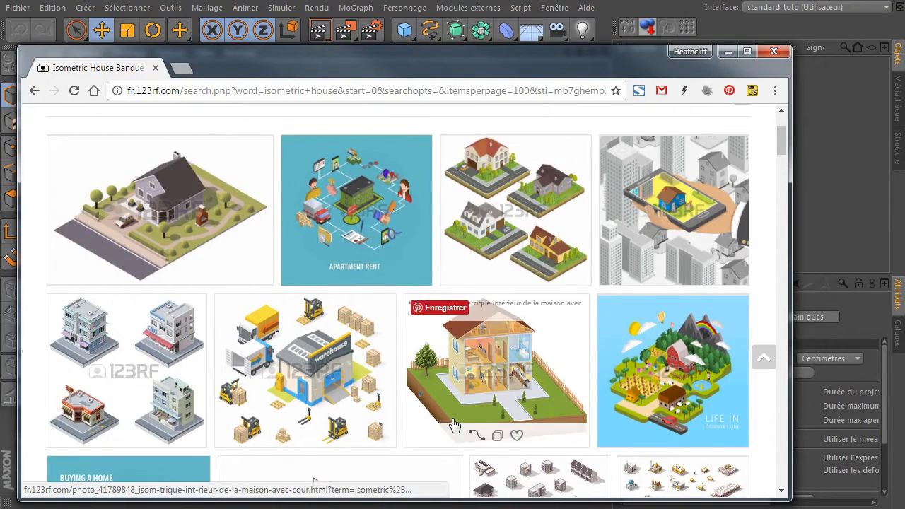
pyautogui.scroll(-1, 453, 424)
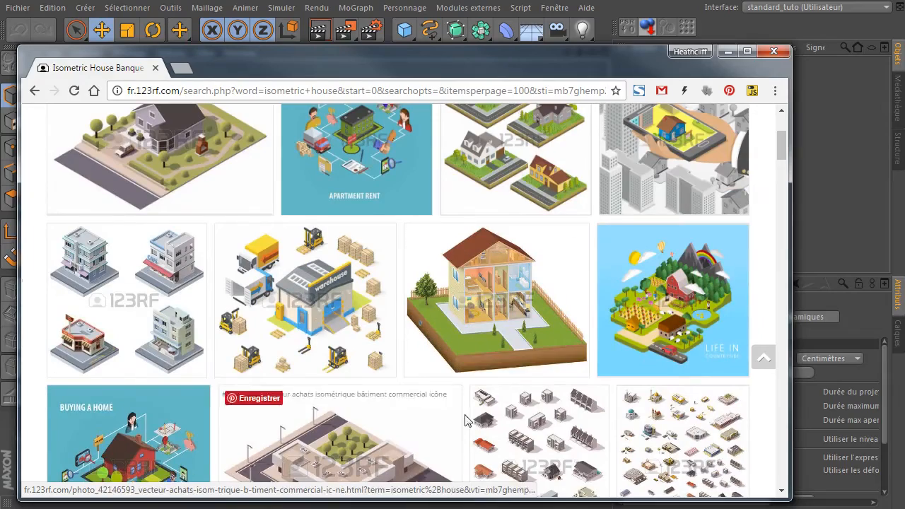
pyautogui.scroll(-2, 465, 420)
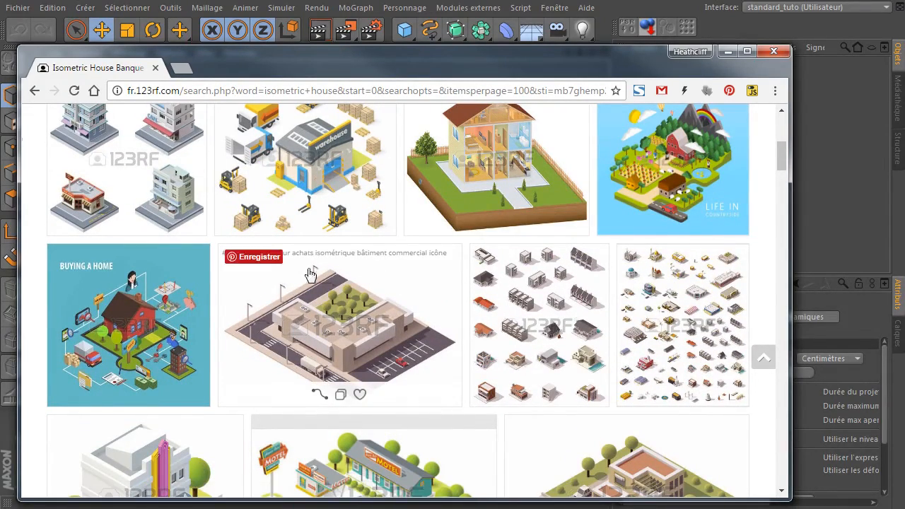
pyautogui.scroll(-3, 309, 274)
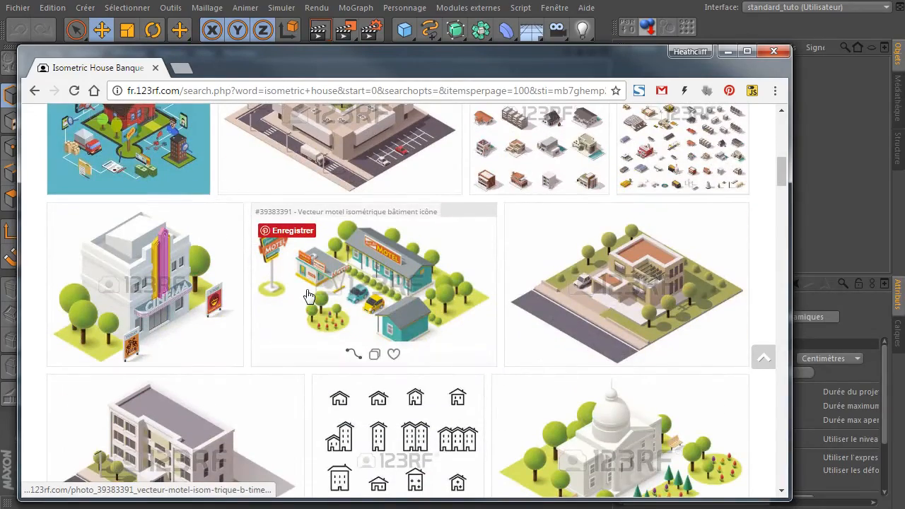
pyautogui.scroll(-4, 311, 293)
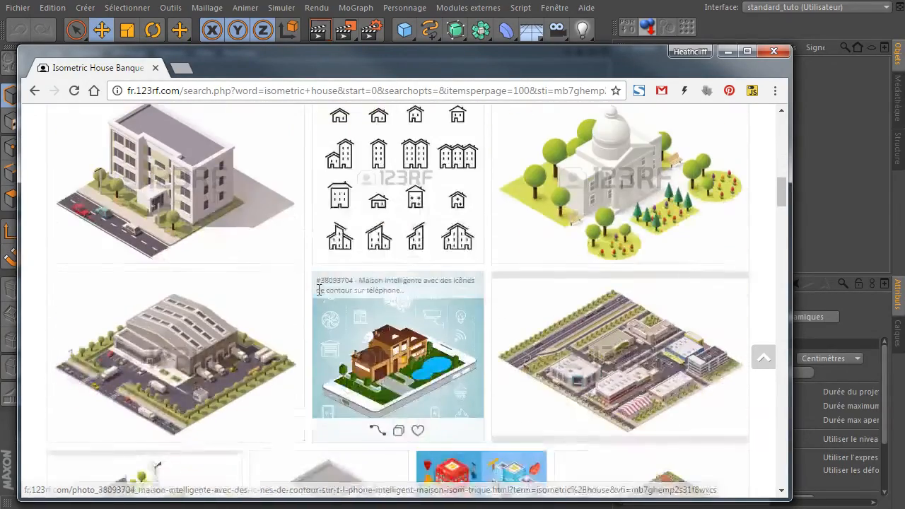
pyautogui.scroll(-3, 319, 290)
pyautogui.scroll(-2, 386, 324)
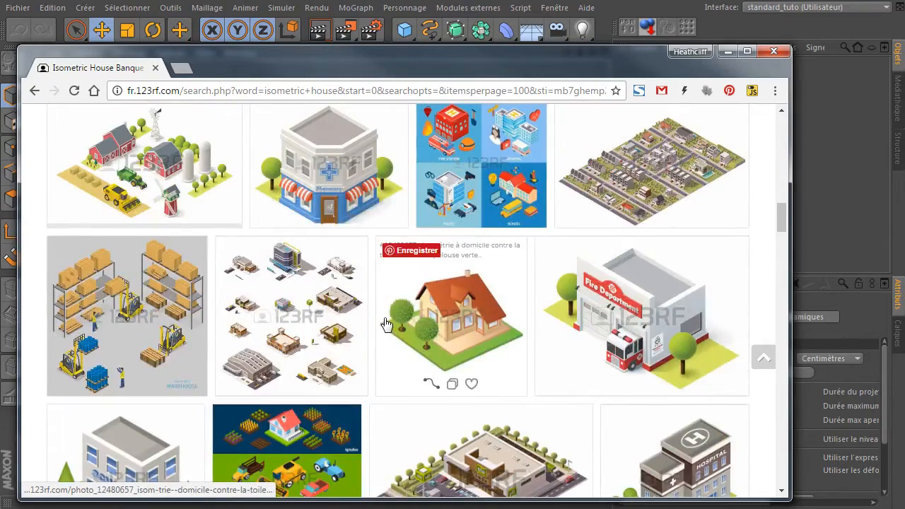
pyautogui.scroll(-2, 386, 324)
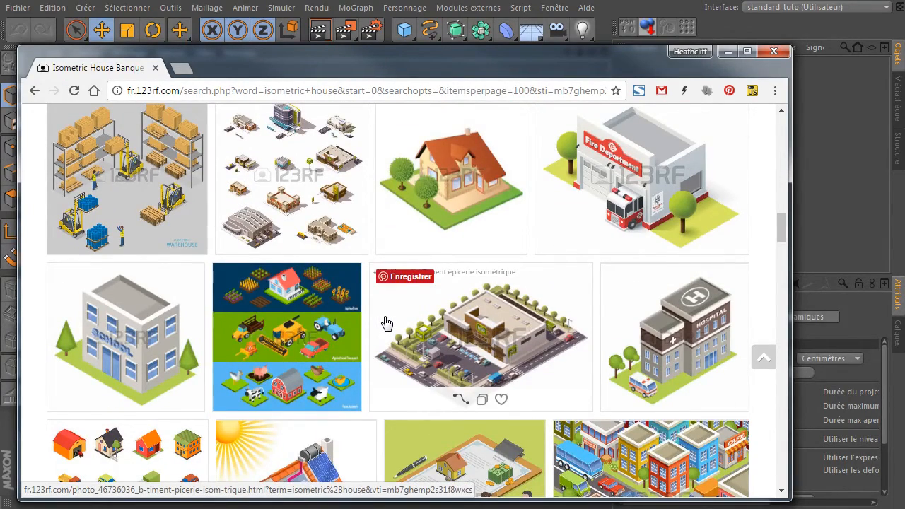
pyautogui.scroll(-6, 386, 323)
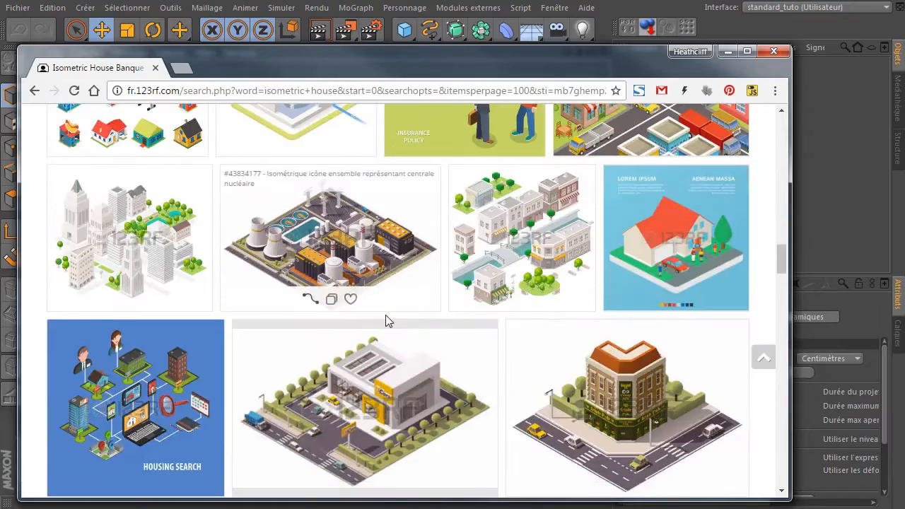
pyautogui.scroll(-1, 415, 348)
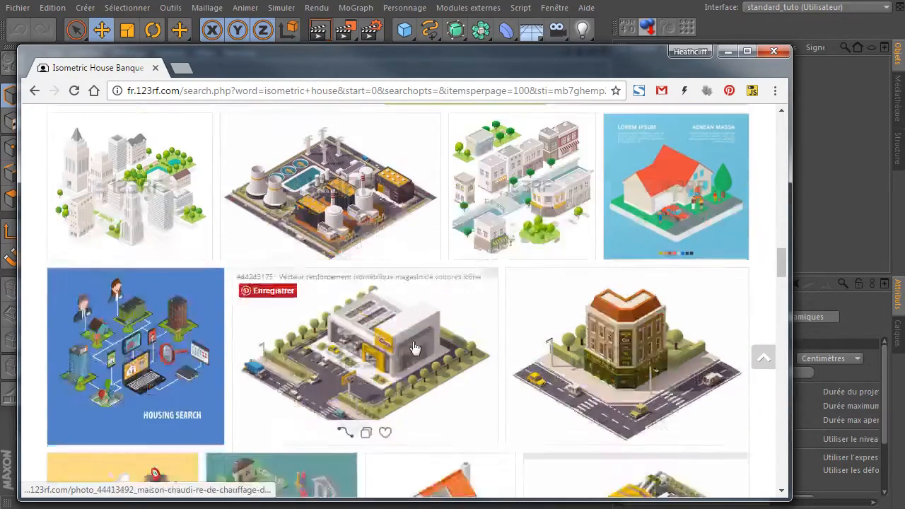
pyautogui.scroll(-6, 416, 348)
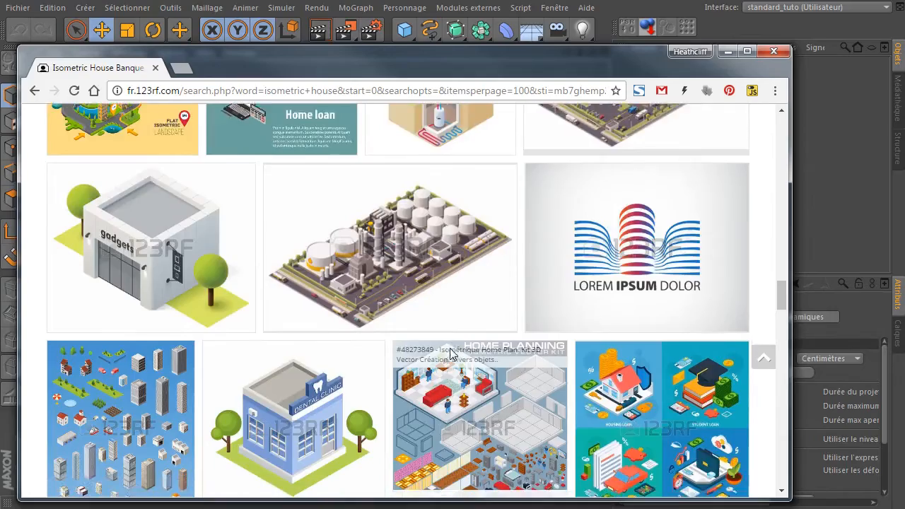
pyautogui.scroll(-3, 450, 354)
pyautogui.scroll(-2, 442, 333)
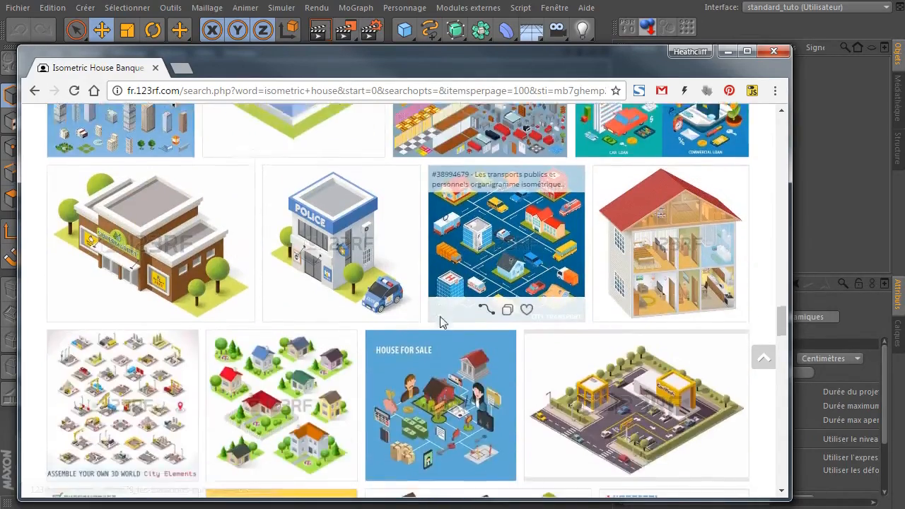
pyautogui.scroll(-7, 440, 322)
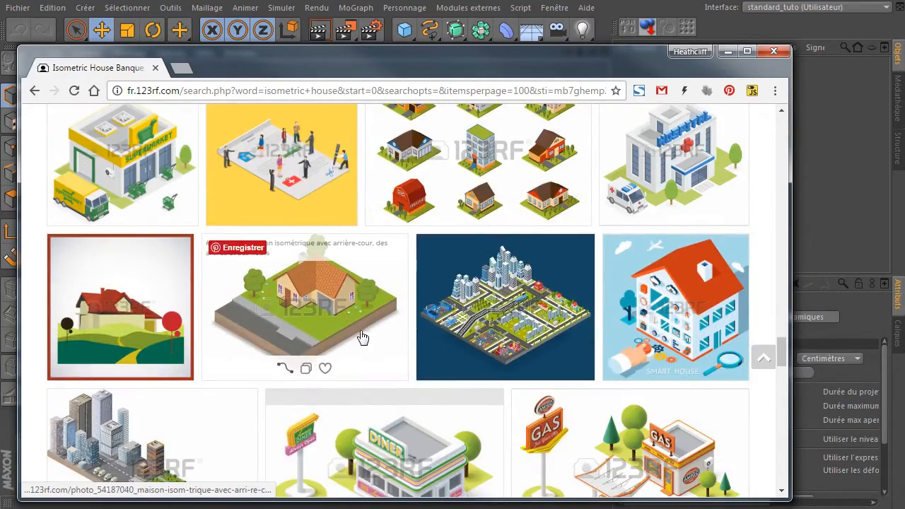
pyautogui.scroll(-2, 314, 316)
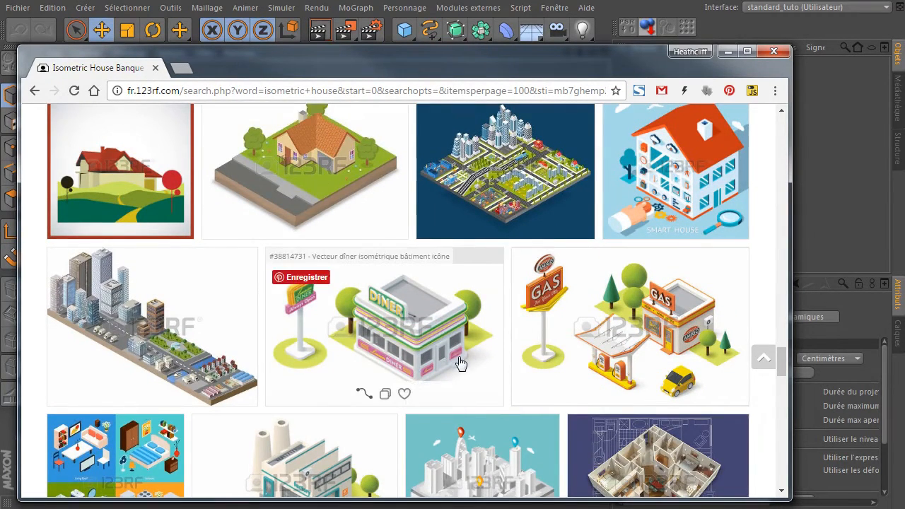
pyautogui.scroll(-6, 459, 364)
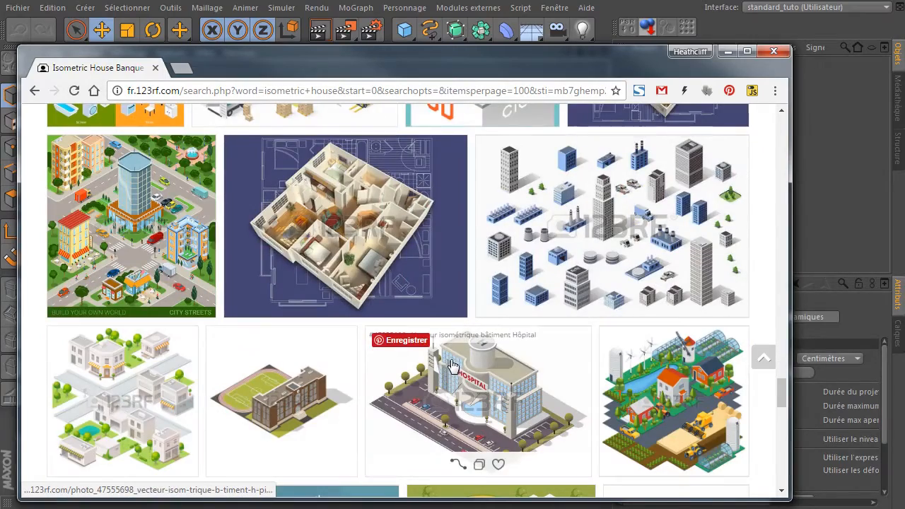
pyautogui.press('Home')
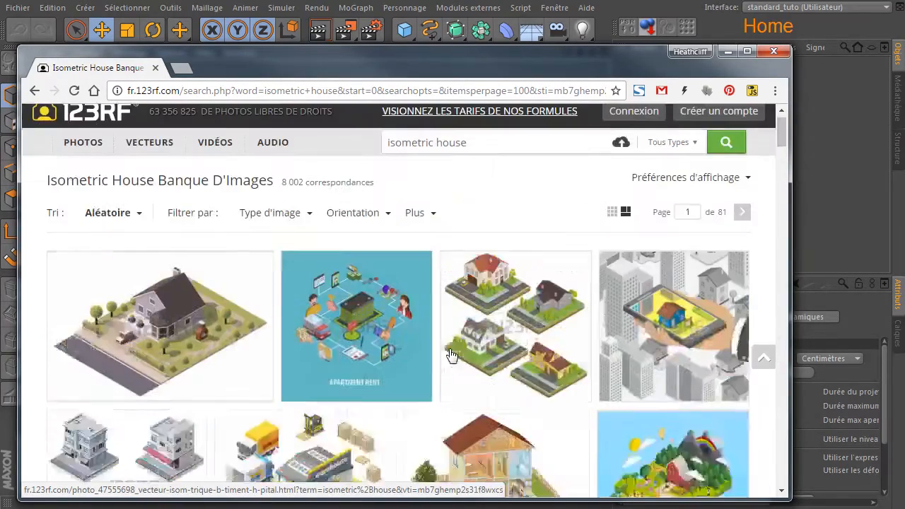
pyautogui.click(840, 191)
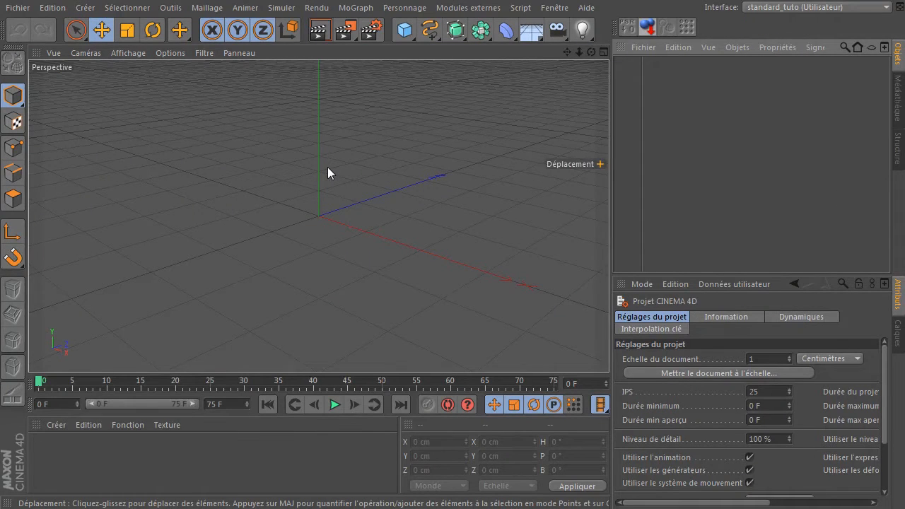
# - Add a cube and flatten it into a slab, trying a Y size of 40 cm and settling on 20 cm
pyautogui.click(404, 29)
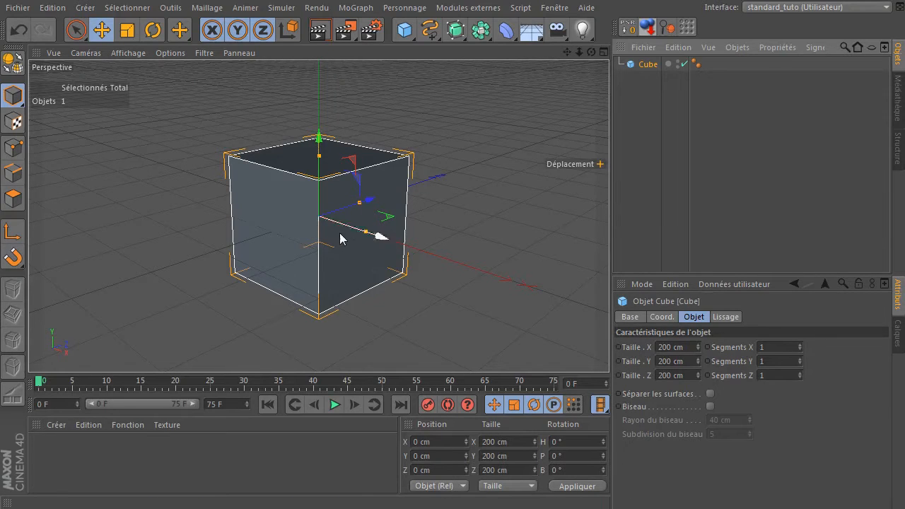
pyautogui.click(694, 360)
pyautogui.write('40')
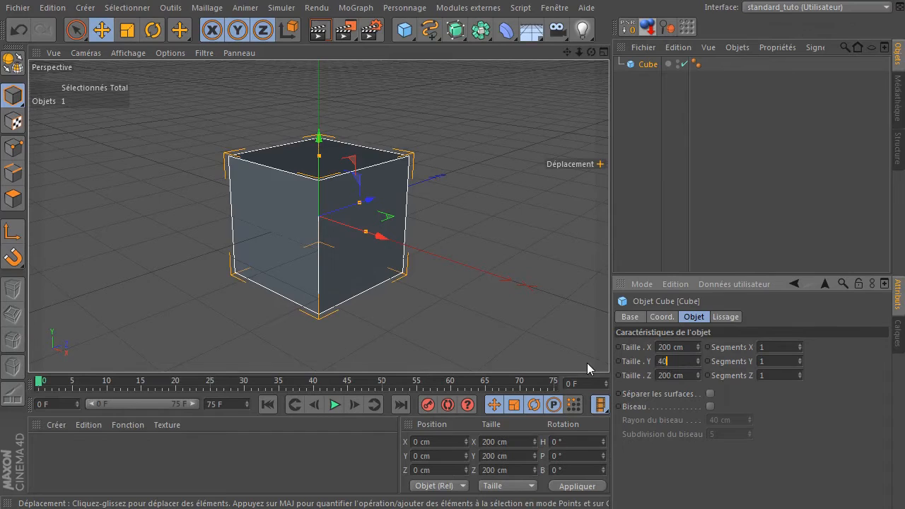
pyautogui.press('Return')
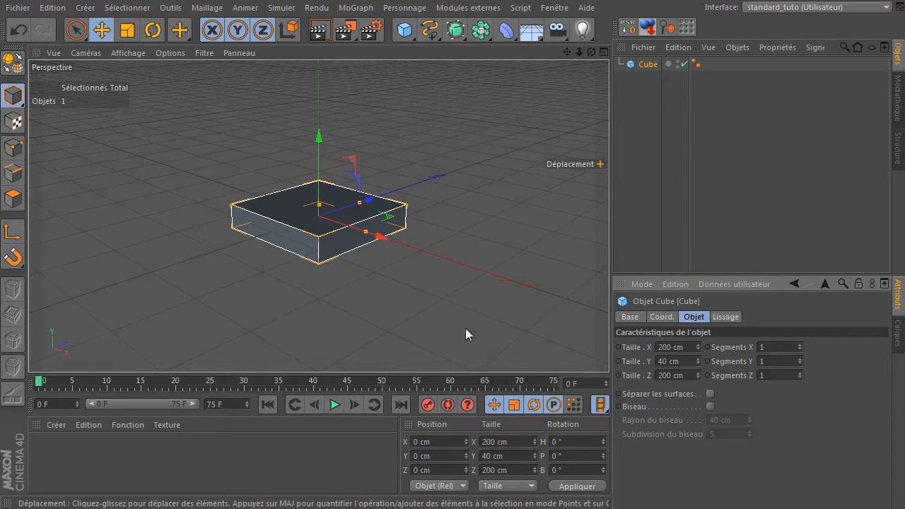
pyautogui.write('20')
pyautogui.press('Return')
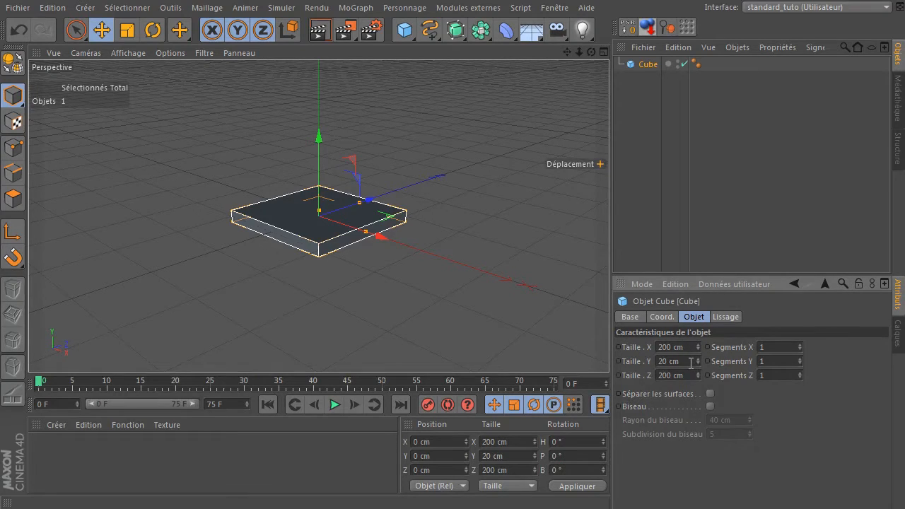
# - Drop the slab onto the floor and set its Y position to -10 cm so its top face lies at ground level
pyautogui.click(651, 26)
pyautogui.moveTo(592, 51)
pyautogui.mouseDown()
pyautogui.moveTo(591, 38)
pyautogui.moveTo(591, 50)
pyautogui.moveTo(544, 64)
pyautogui.moveTo(592, 57)
pyautogui.mouseUp()
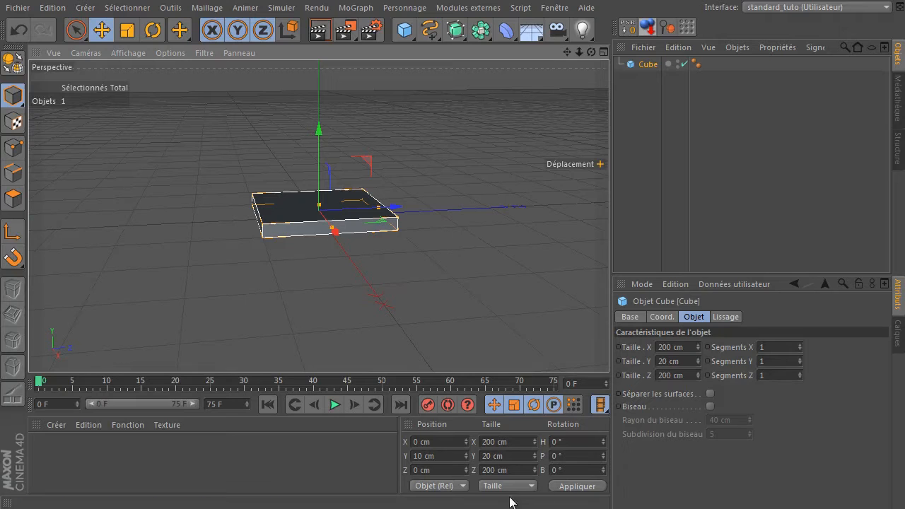
pyautogui.click(416, 457)
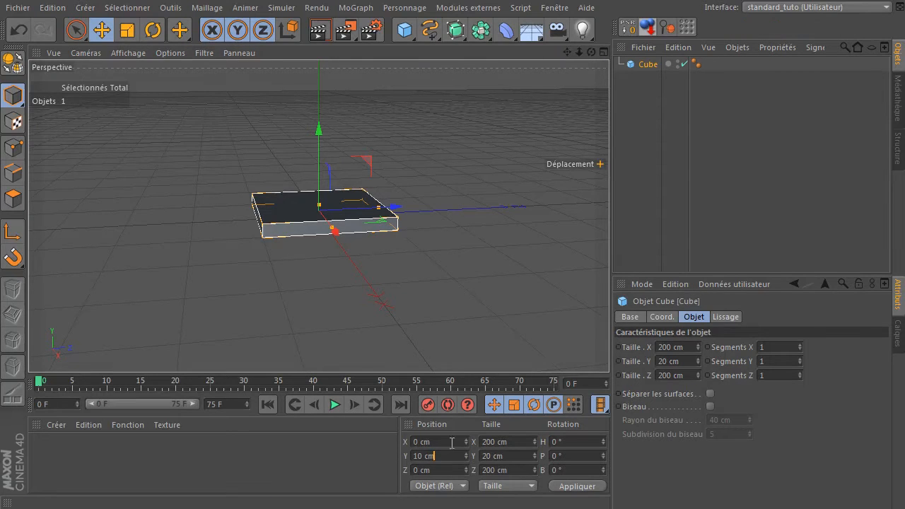
pyautogui.moveTo(451, 457); pyautogui.dragTo(312, 450)
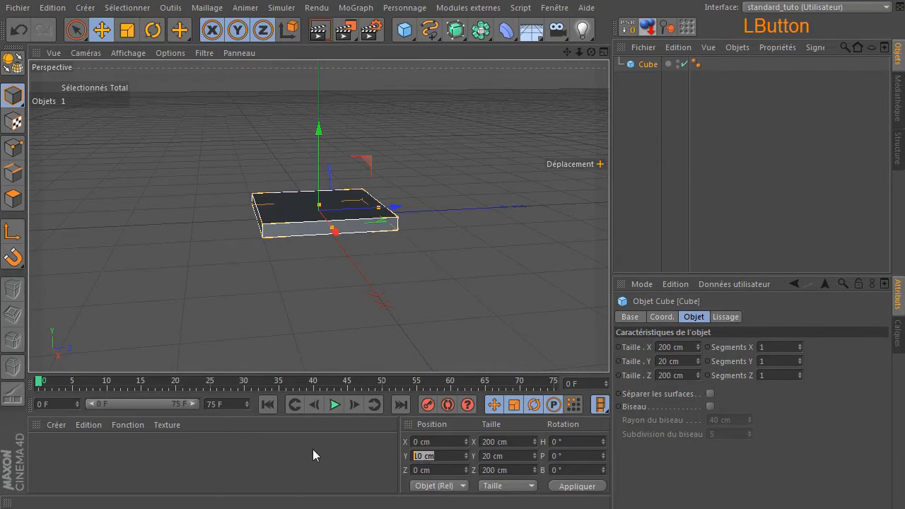
pyautogui.write('-10')
pyautogui.press('Return')
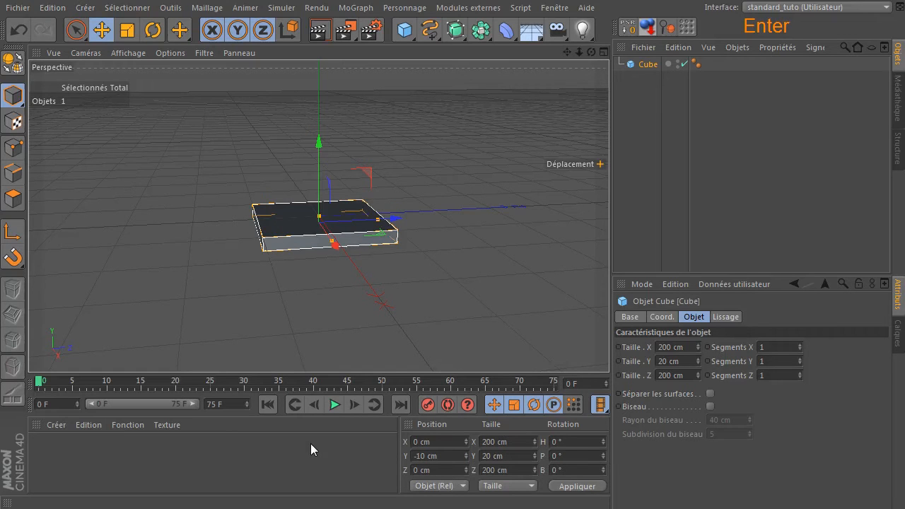
# - Check the slab's top face against the ground line in the front and right views, and return to the perspective view
pyautogui.middleClick(275, 263)
pyautogui.middleClick(474, 303)
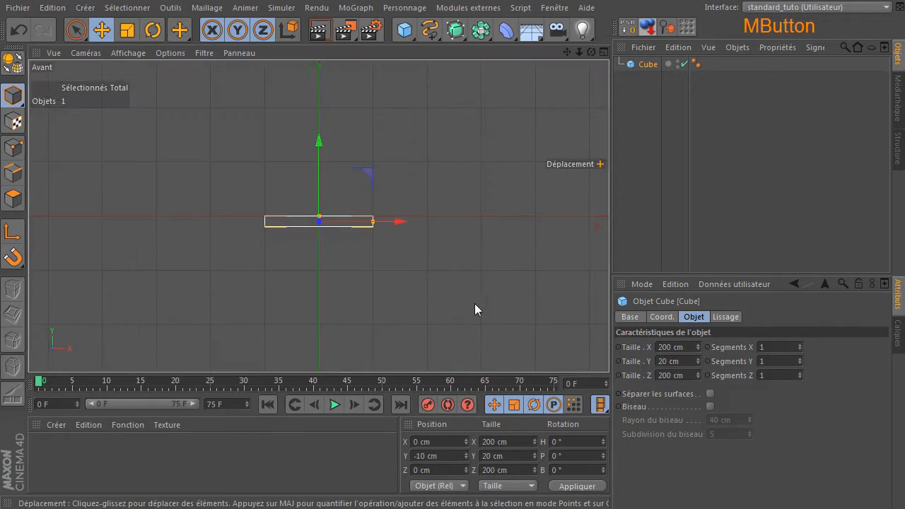
pyautogui.scroll(3, 283, 239)
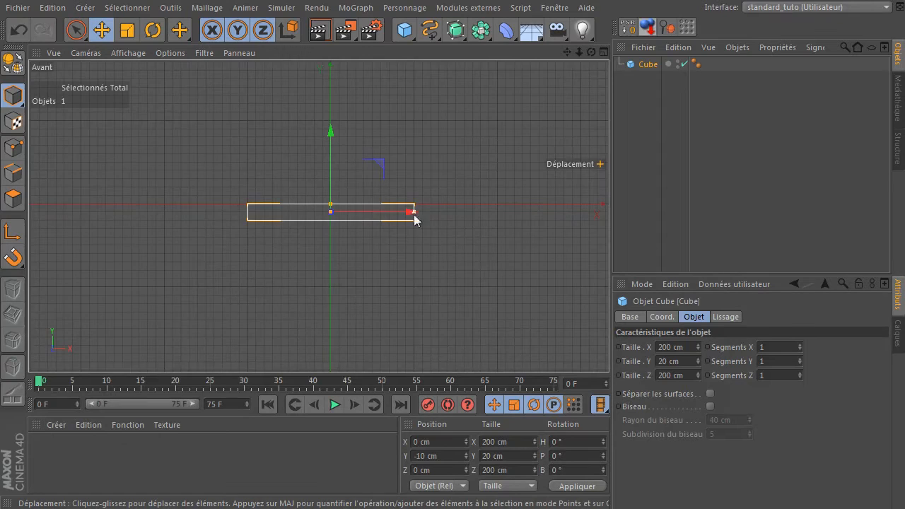
pyautogui.middleClick(252, 232)
pyautogui.middleClick(170, 251)
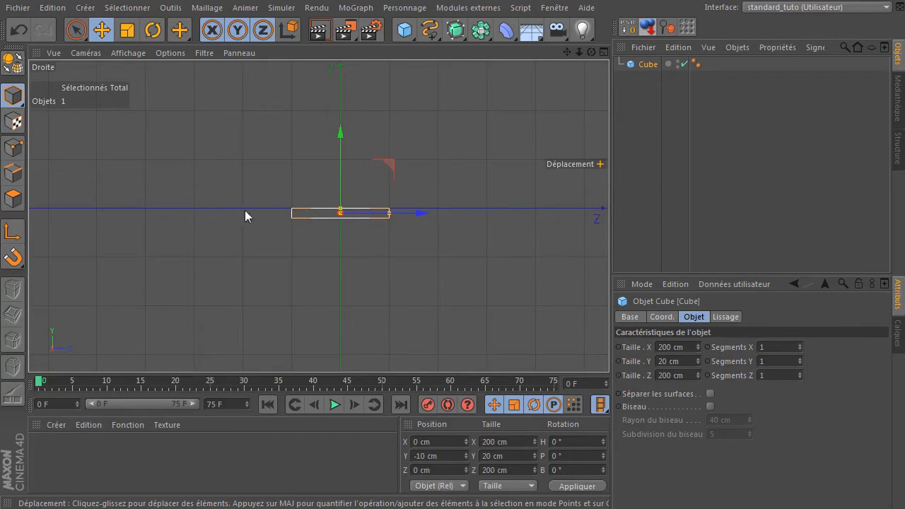
pyautogui.scroll(5, 365, 216)
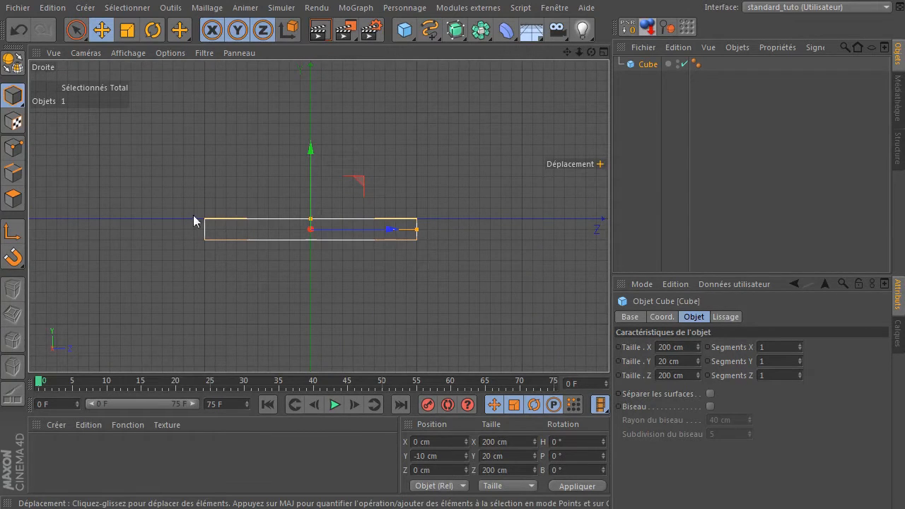
pyautogui.middleClick(365, 255)
pyautogui.middleClick(204, 167)
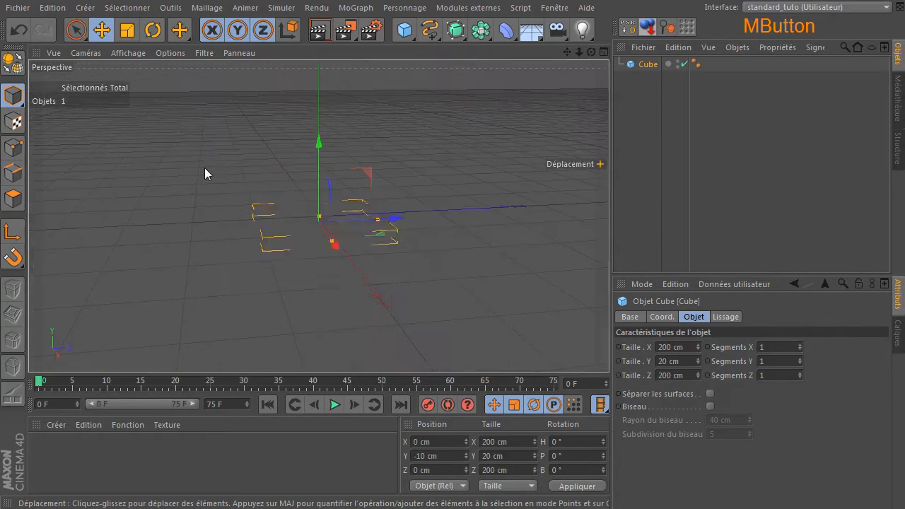
pyautogui.moveTo(592, 52); pyautogui.dragTo(606, 91)
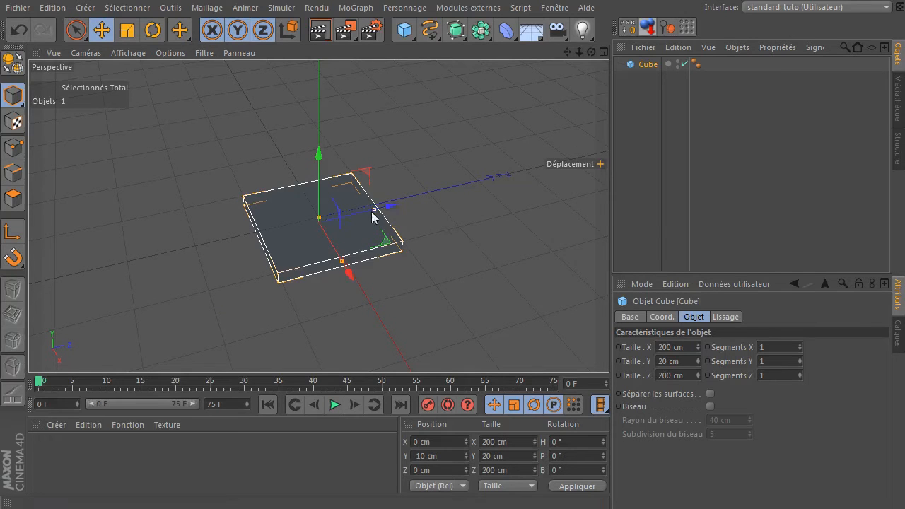
# - Create a new material, open it in the material editor and disable its specular channel (Spécularité)
pyautogui.doubleClick(118, 461)
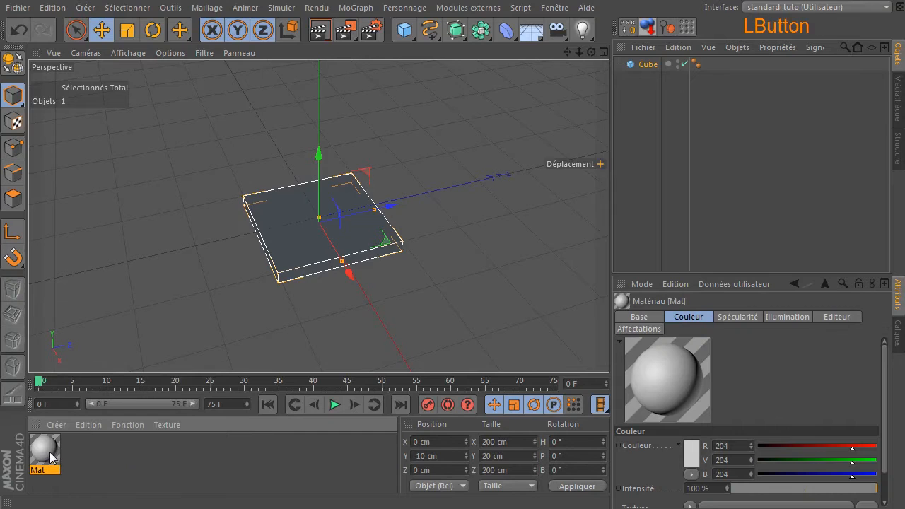
pyautogui.doubleClick(45, 452)
pyautogui.moveTo(369, 97); pyautogui.dragTo(282, 74)
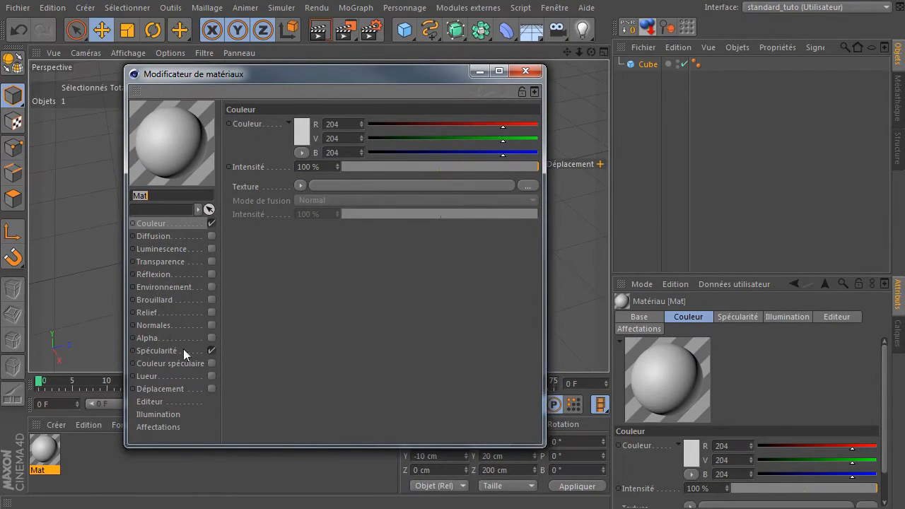
pyautogui.click(212, 351)
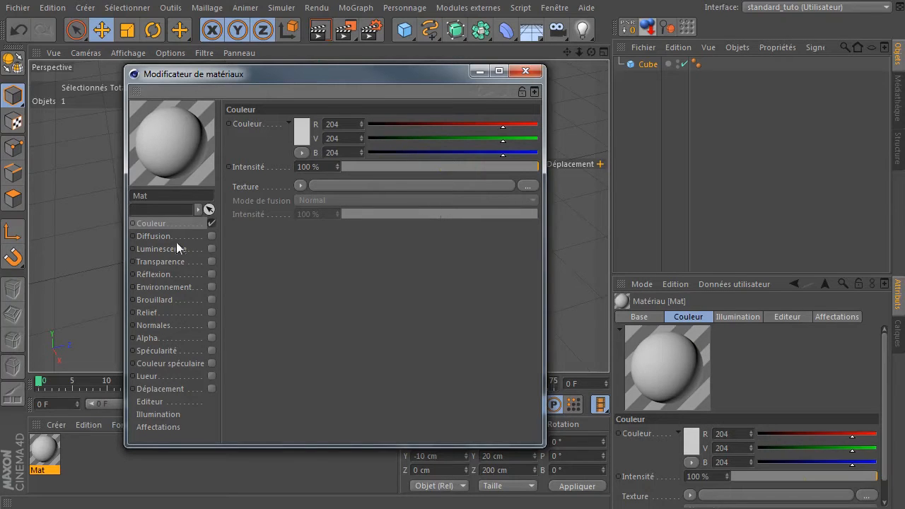
# - Load a Dégradé shader as the texture of the material's Couleur channel and set its gradient type to 2D - V
pyautogui.click(202, 223)
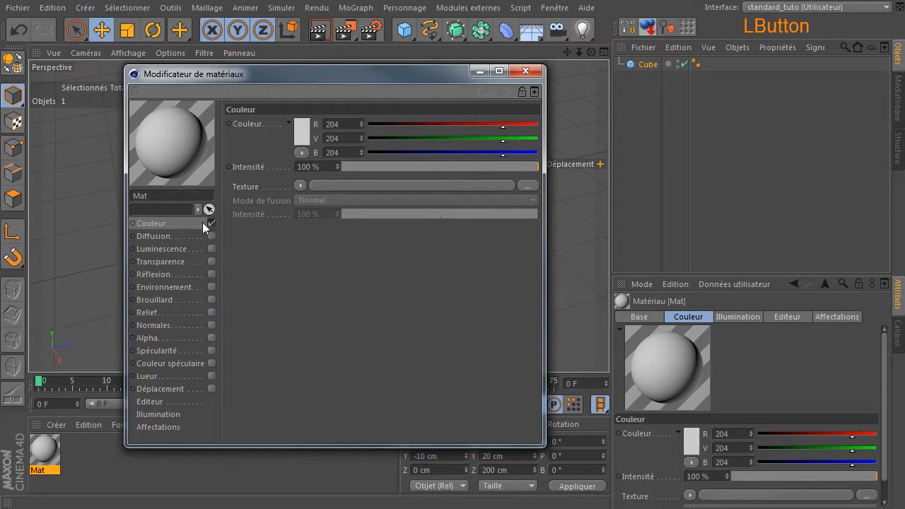
pyautogui.click(299, 186)
pyautogui.click(352, 333)
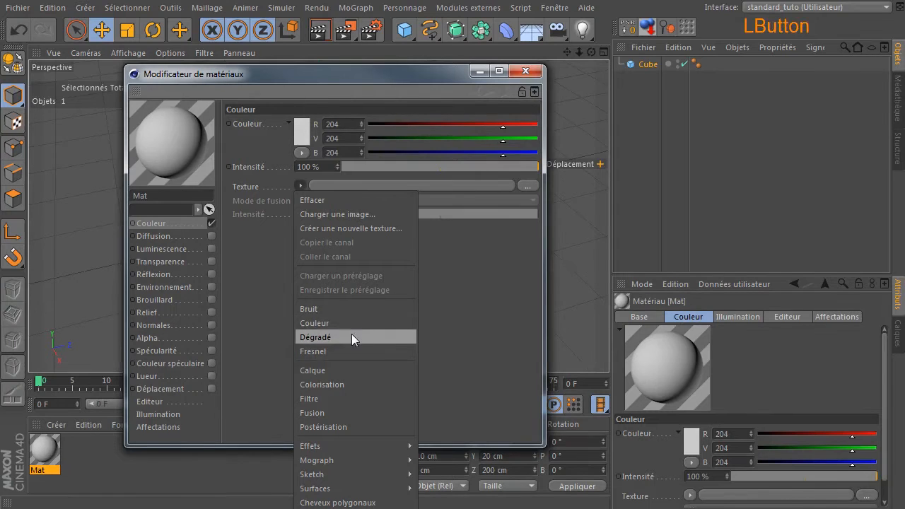
pyautogui.click(421, 187)
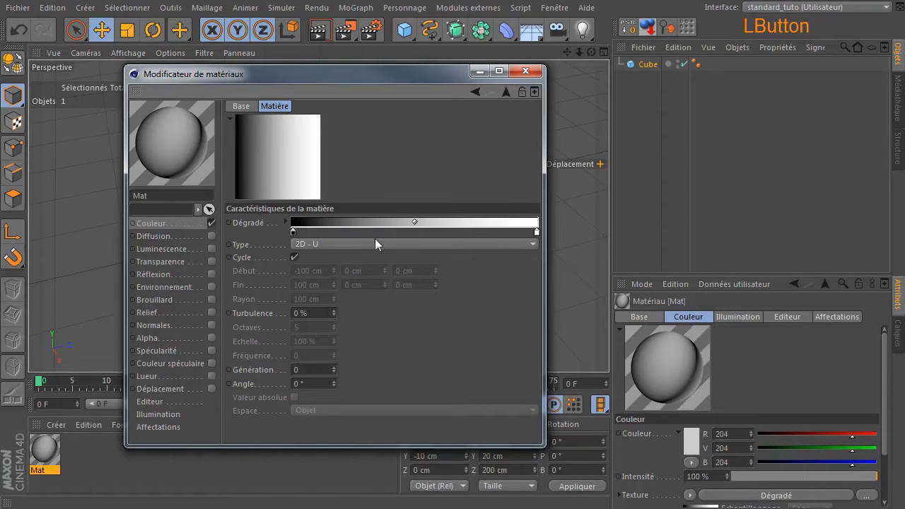
pyautogui.click(354, 244)
pyautogui.click(334, 274)
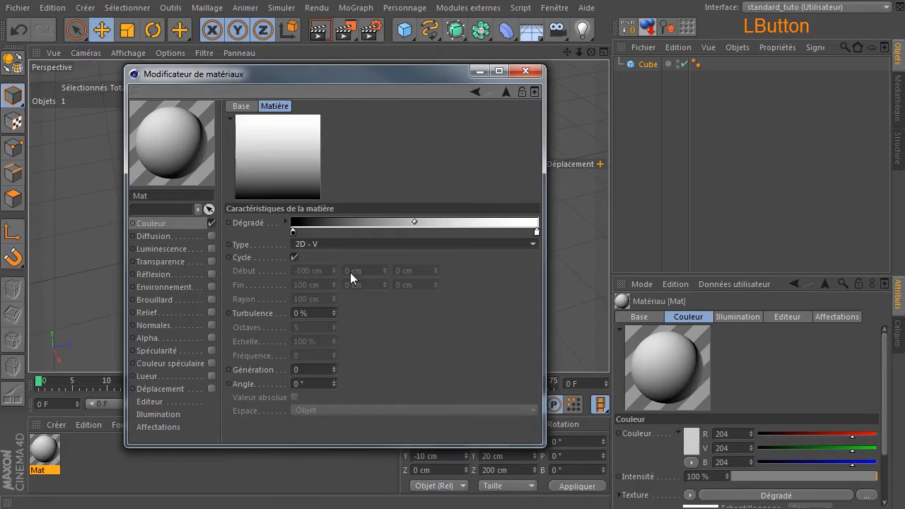
# - Change the gradient's black knot to a dark earth brown
pyautogui.doubleClick(292, 232)
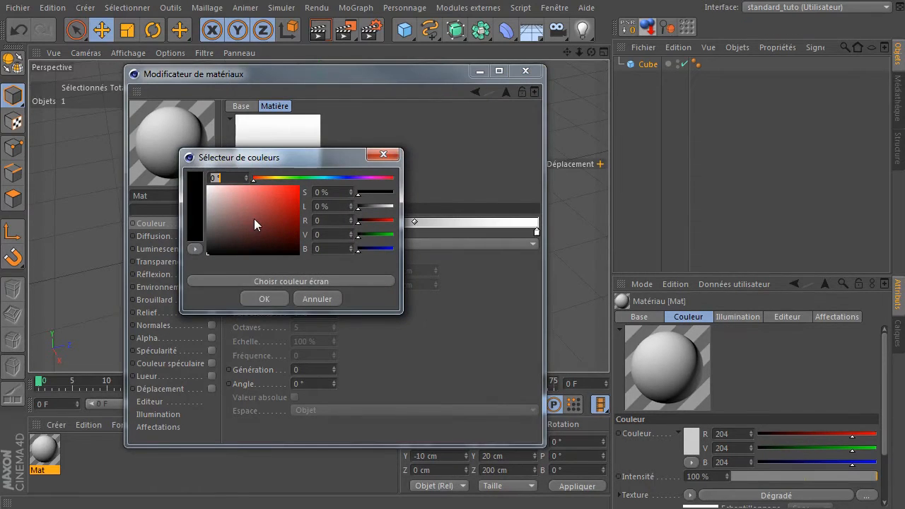
pyautogui.moveTo(253, 219); pyautogui.dragTo(271, 226)
pyautogui.click(259, 178)
pyautogui.click(262, 178)
pyautogui.click(275, 299)
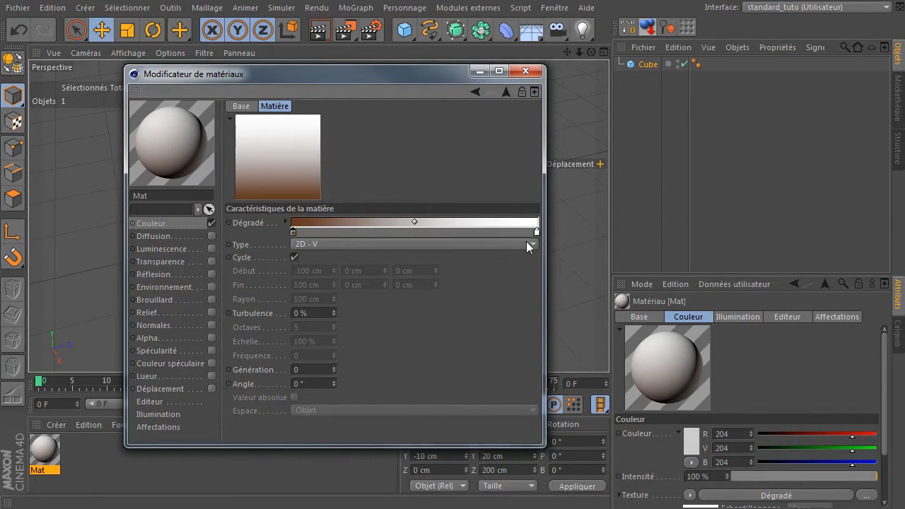
# - Change the gradient's white knot to grass green with RGB values 54, 111, 11
pyautogui.doubleClick(538, 232)
pyautogui.moveTo(509, 227); pyautogui.dragTo(529, 212)
pyautogui.click(549, 181)
pyautogui.moveTo(549, 182); pyautogui.dragTo(535, 182)
pyautogui.moveTo(529, 214); pyautogui.dragTo(536, 226)
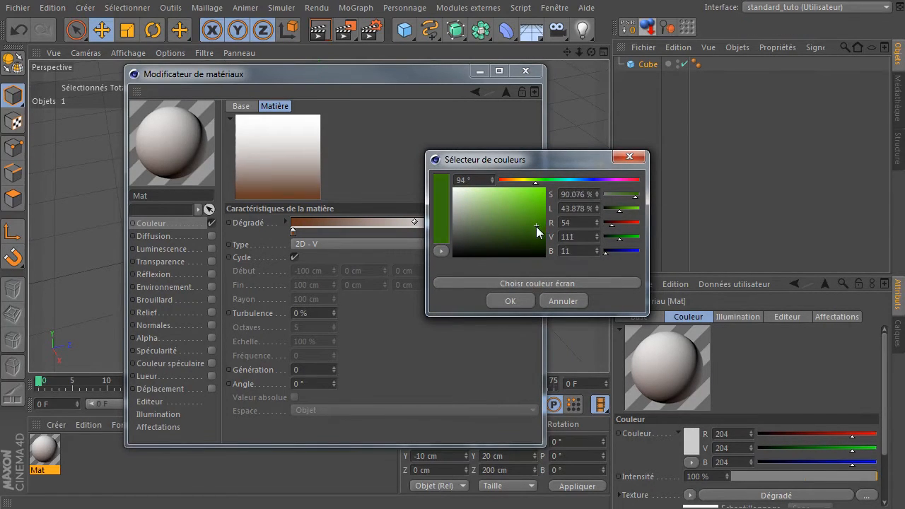
pyautogui.click(512, 300)
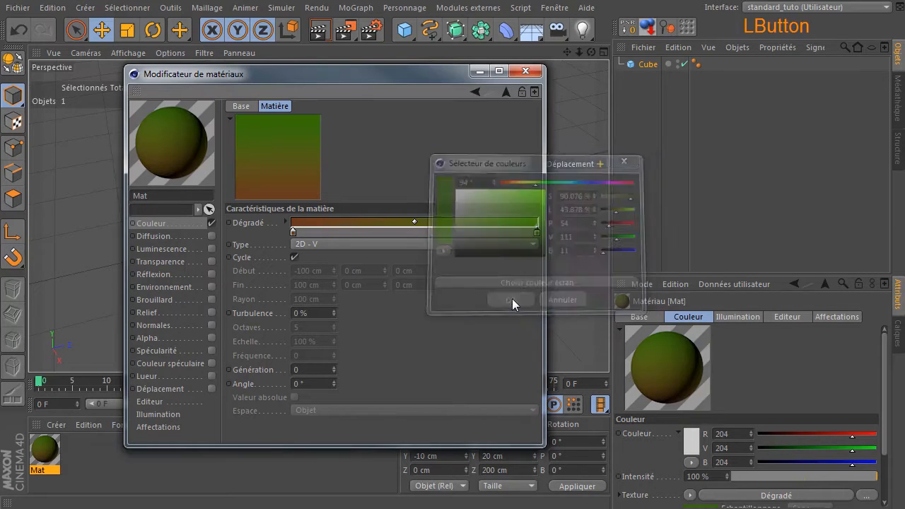
# - Bring the brown and green knots close together toward the green end for a thin grass band, and close the material editor
pyautogui.moveTo(294, 232); pyautogui.dragTo(465, 231)
pyautogui.moveTo(537, 232); pyautogui.dragTo(498, 232)
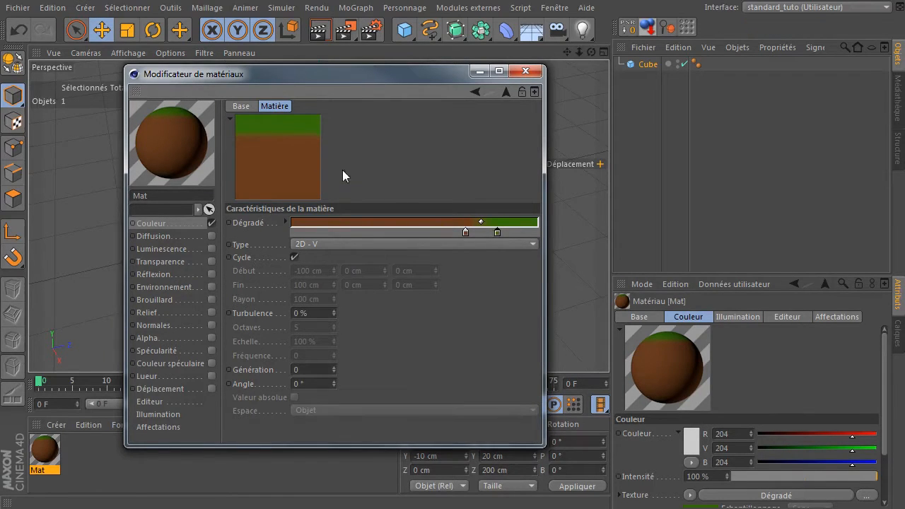
pyautogui.click(526, 70)
# - Apply the gradient material to the slab and set its texture projection type to Planaire
pyautogui.moveTo(45, 452); pyautogui.dragTo(647, 65)
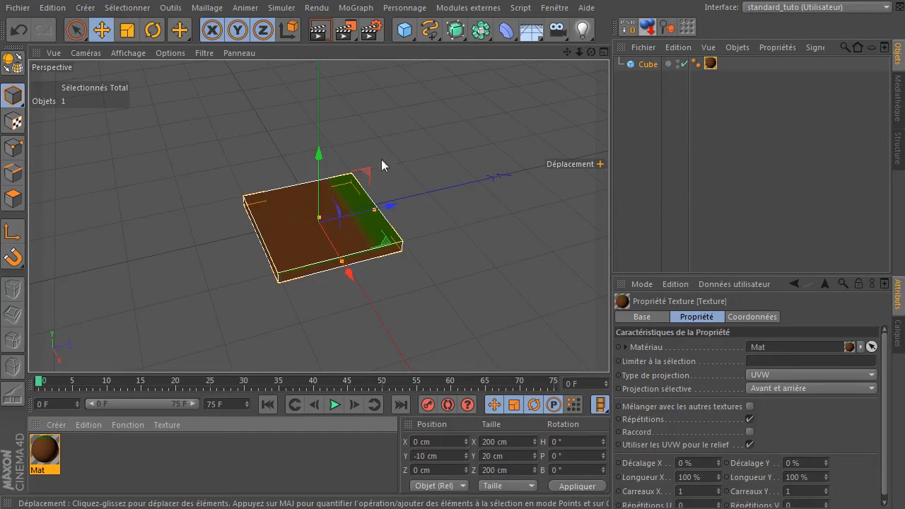
pyautogui.click(713, 65)
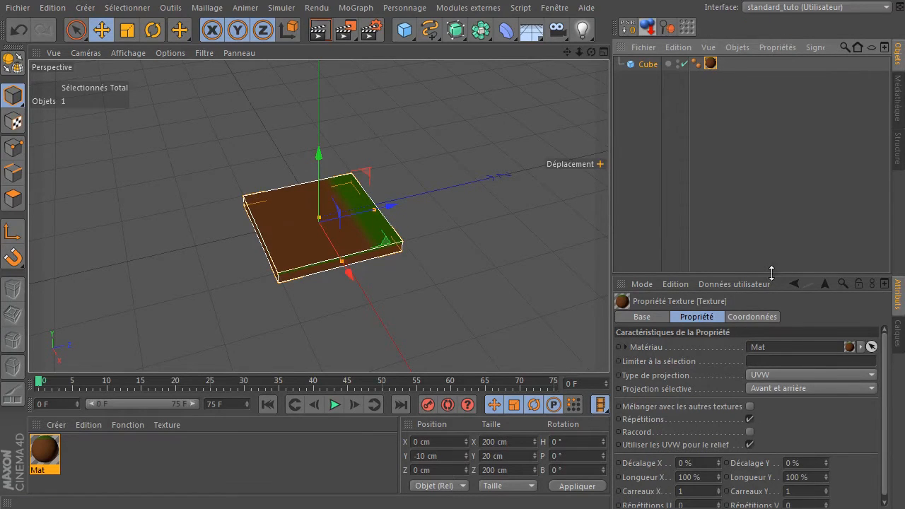
pyautogui.moveTo(771, 273); pyautogui.dragTo(764, 219)
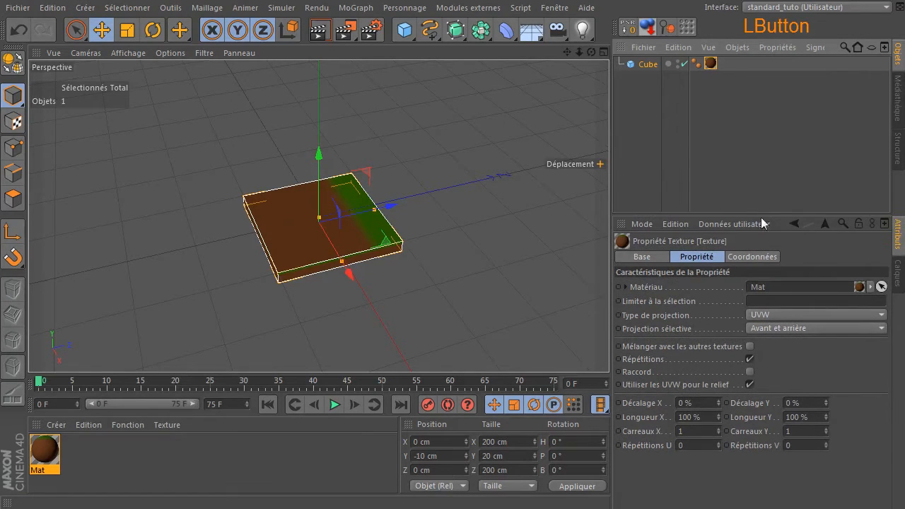
pyautogui.click(768, 314)
pyautogui.click(777, 352)
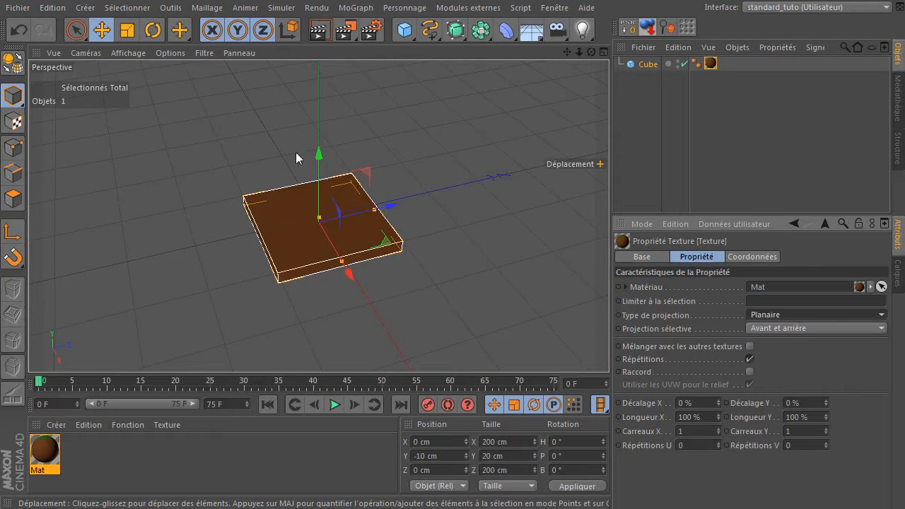
# - Fit the planar texture to the slab in texture mode with Adapter à l'objet, return to model mode and deselect the slab
pyautogui.click(708, 65)
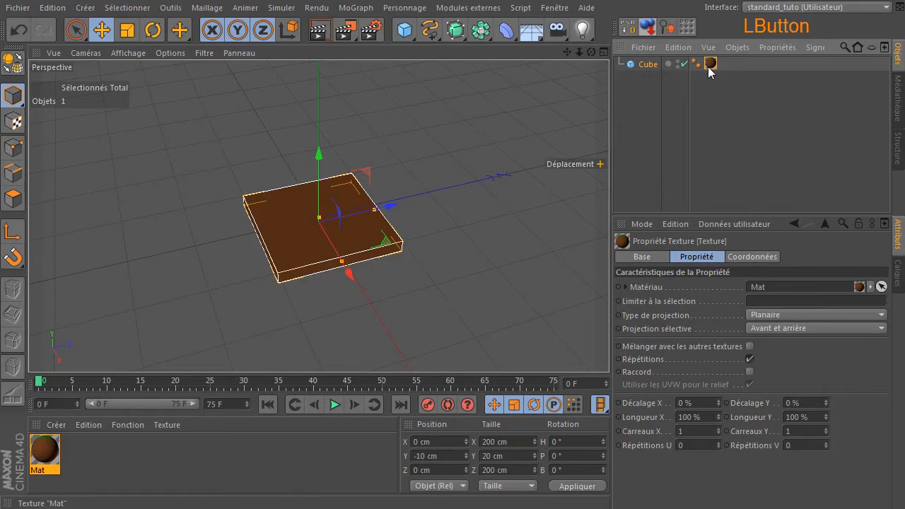
pyautogui.click(631, 65)
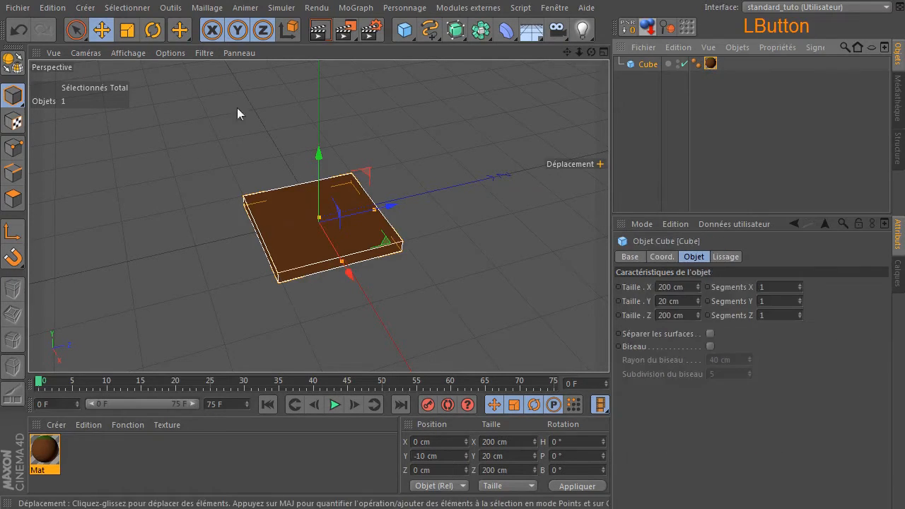
pyautogui.click(12, 124)
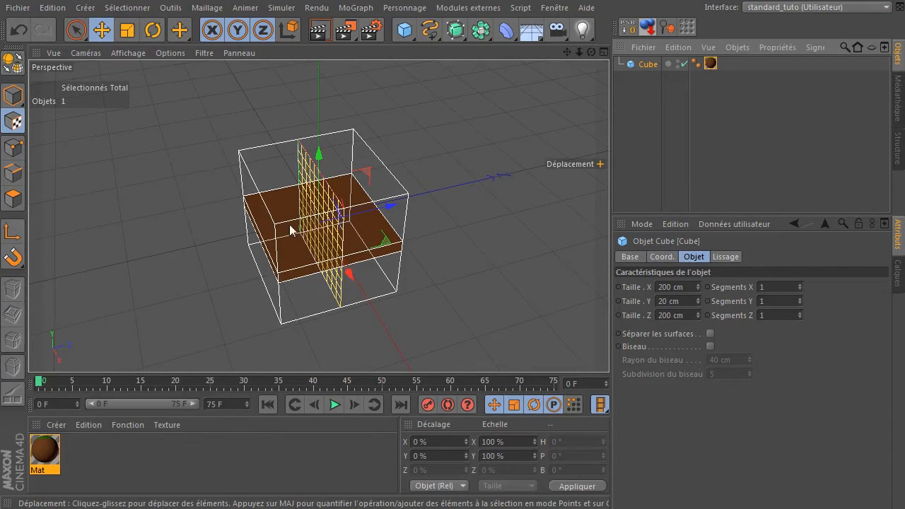
pyautogui.moveTo(592, 53); pyautogui.dragTo(559, 60)
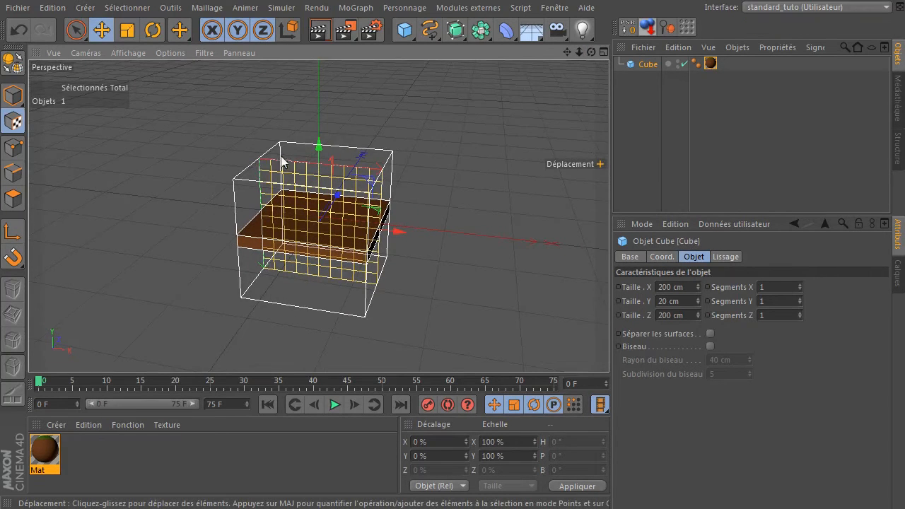
pyautogui.moveTo(318, 146); pyautogui.dragTo(341, 137)
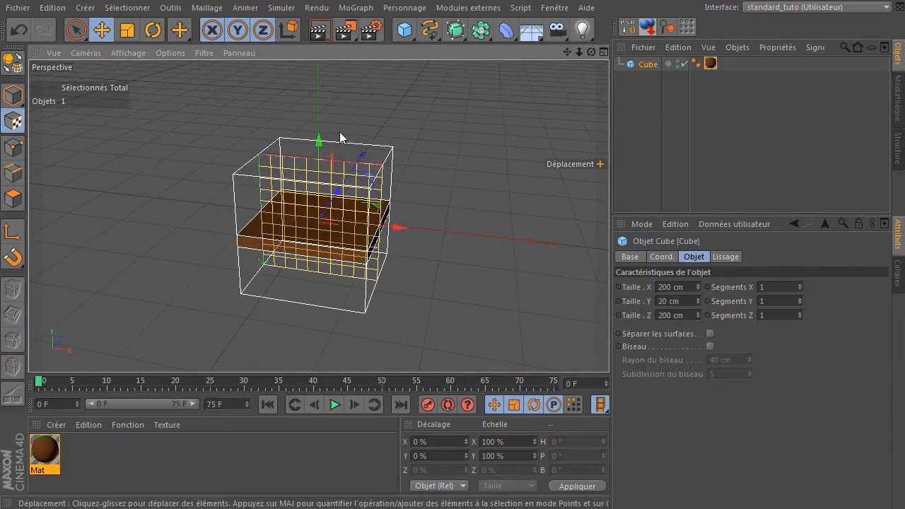
pyautogui.rightClick(715, 63)
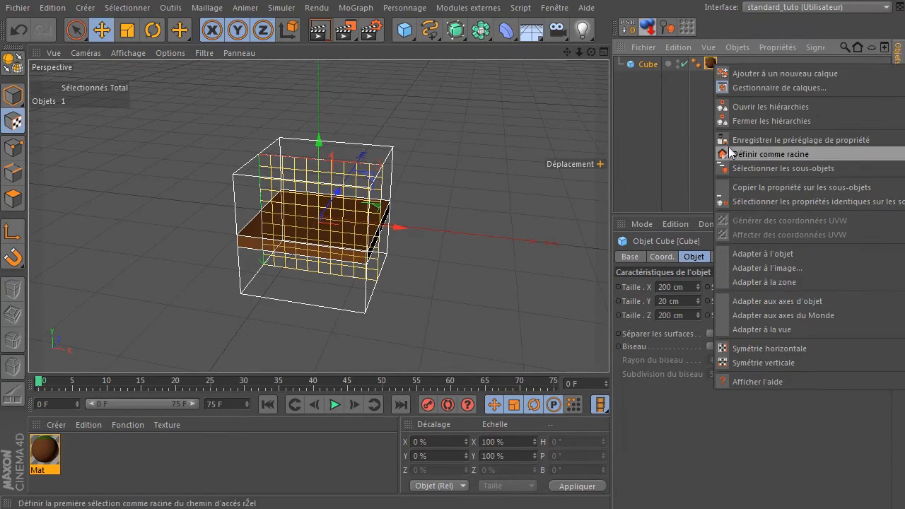
pyautogui.click(738, 252)
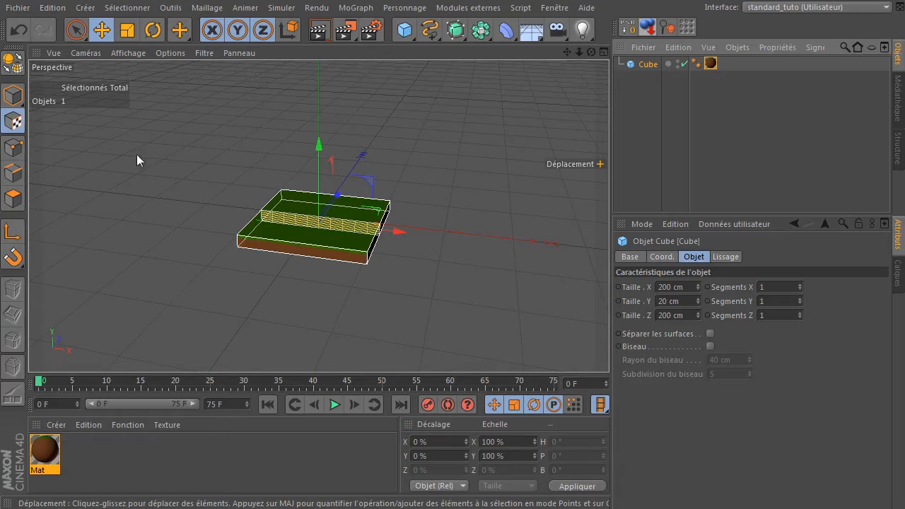
pyautogui.click(12, 95)
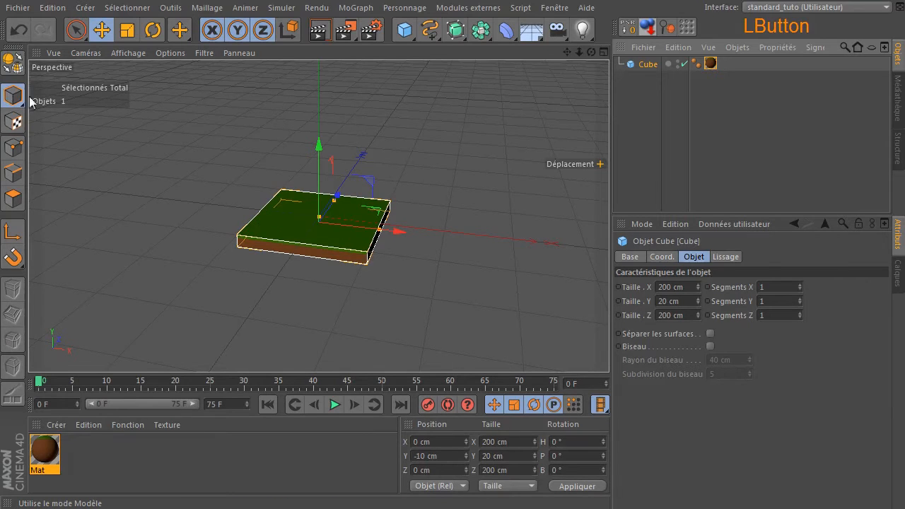
pyautogui.click(173, 213)
# - Rename the slab's cube object as "parcelle" and deselect it
pyautogui.scroll(5, 346, 253)
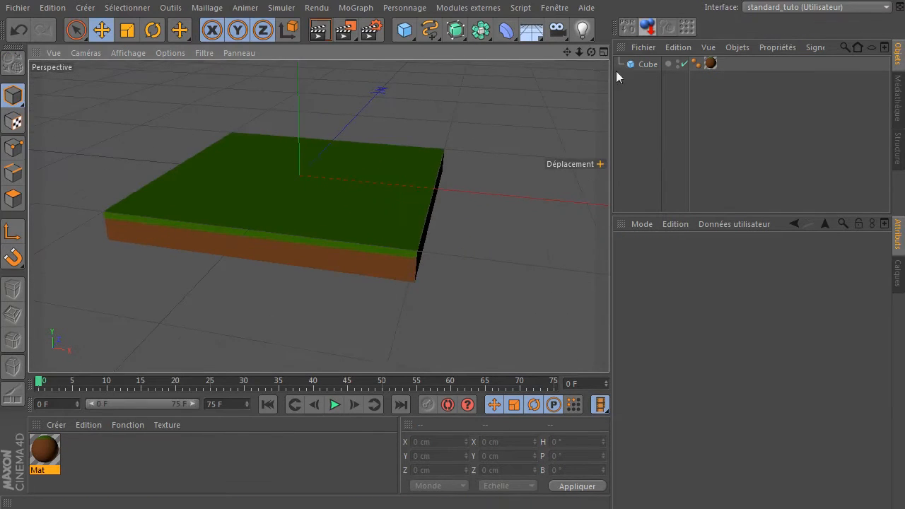
pyautogui.moveTo(590, 53)
pyautogui.mouseDown()
pyautogui.moveTo(558, 57)
pyautogui.moveTo(590, 54)
pyautogui.mouseUp()
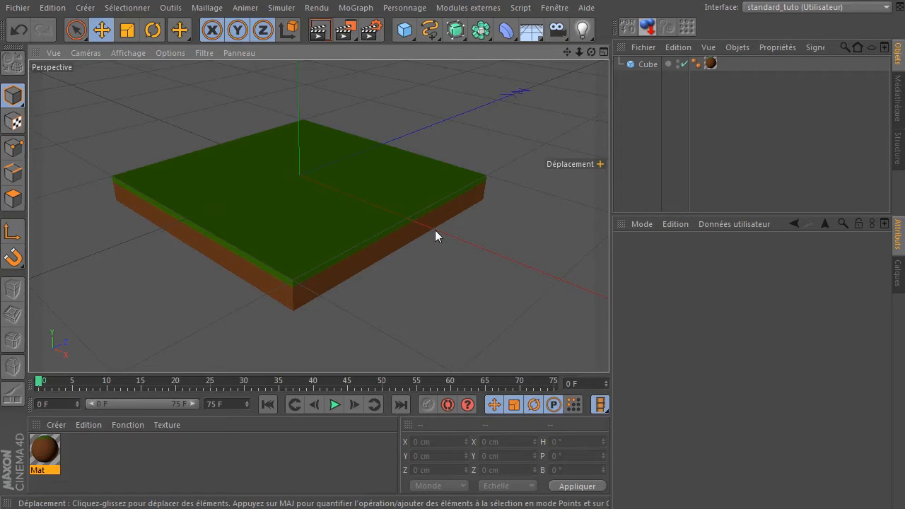
pyautogui.moveTo(591, 52); pyautogui.dragTo(300, 176)
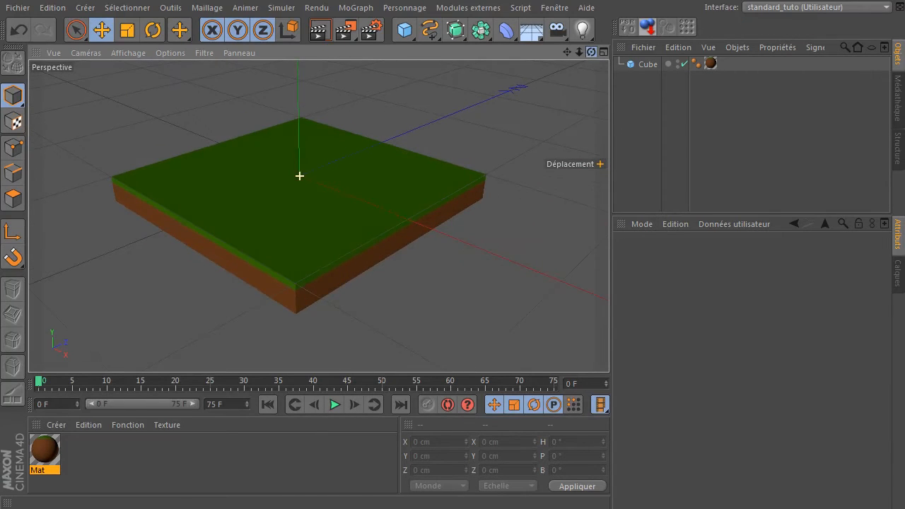
pyautogui.scroll(-4, 389, 184)
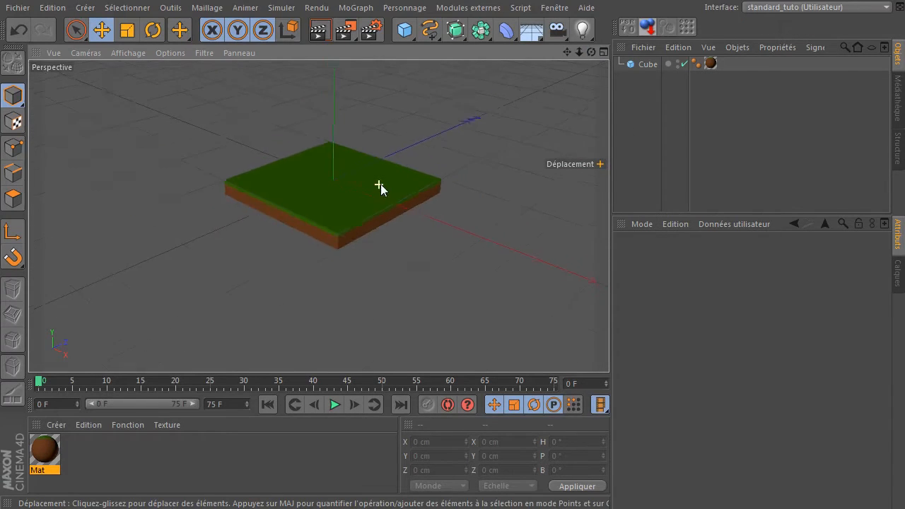
pyautogui.click(647, 65)
pyautogui.doubleClick(645, 64)
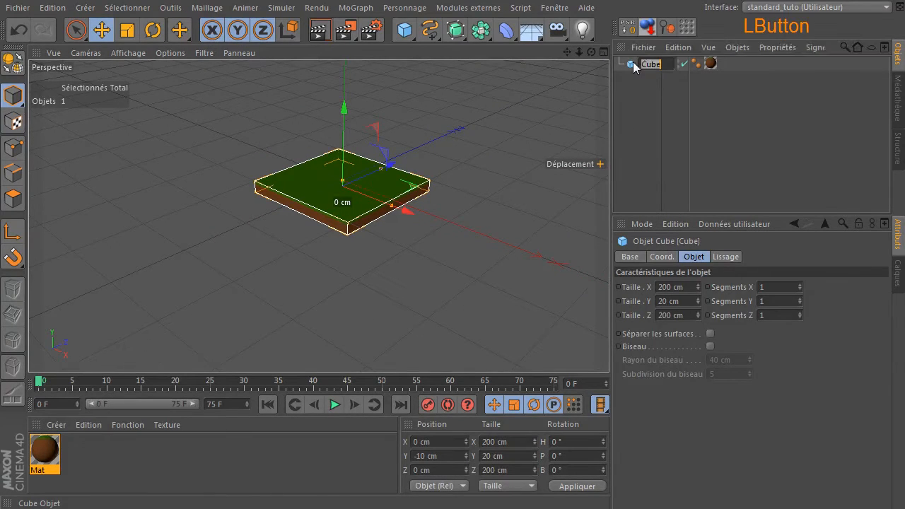
pyautogui.write('parcelle')
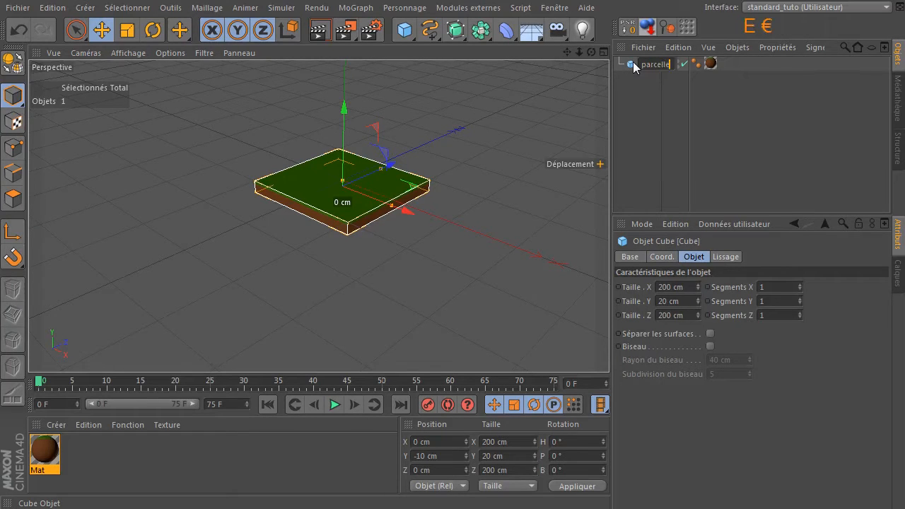
pyautogui.press('Return')
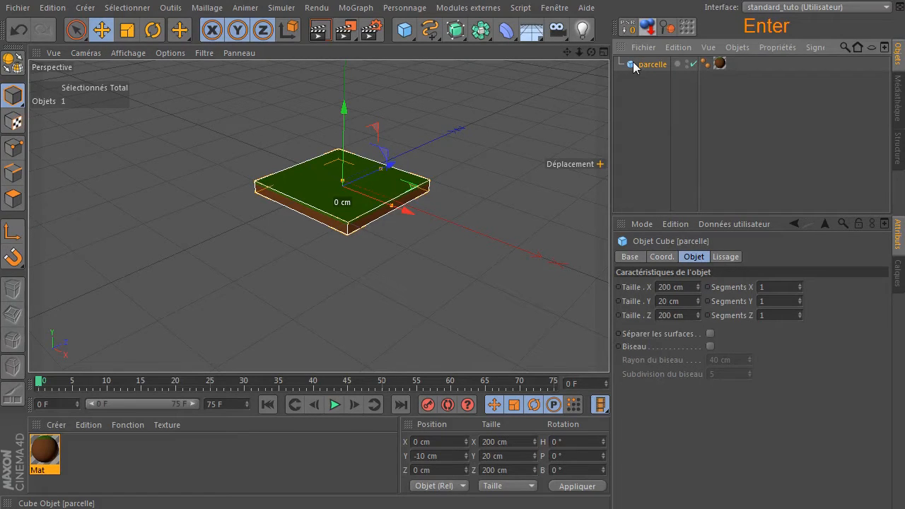
pyautogui.click(657, 118)
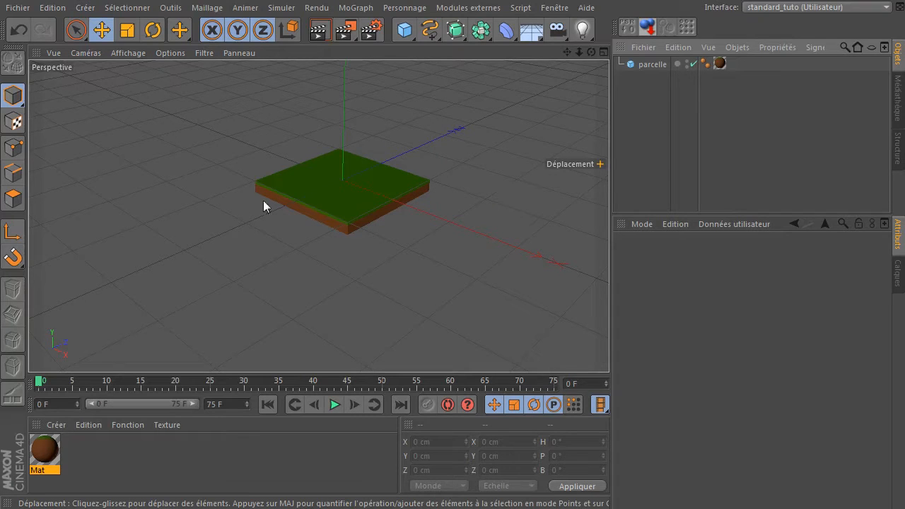
# - Add a cube for the house body and set its X size to 150 cm and Z size to 110 cm
pyautogui.moveTo(567, 53); pyautogui.dragTo(556, 71)
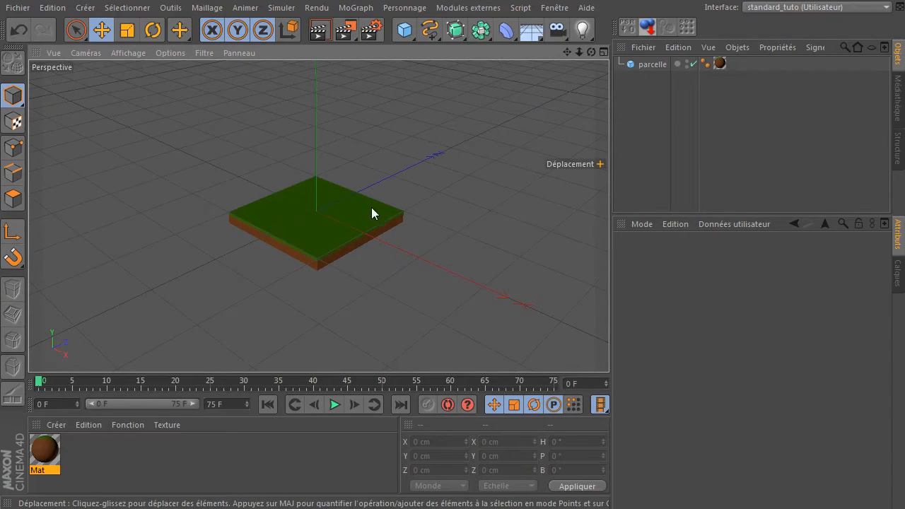
pyautogui.scroll(5, 353, 218)
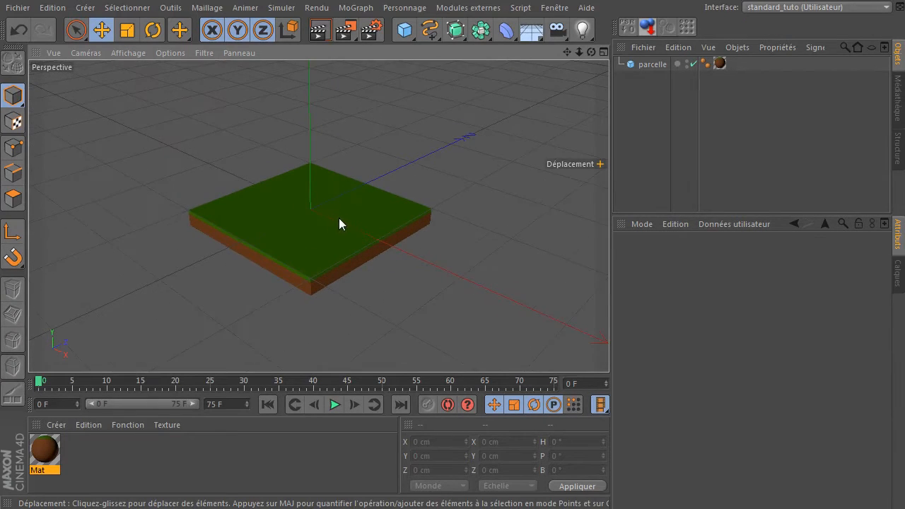
pyautogui.click(405, 29)
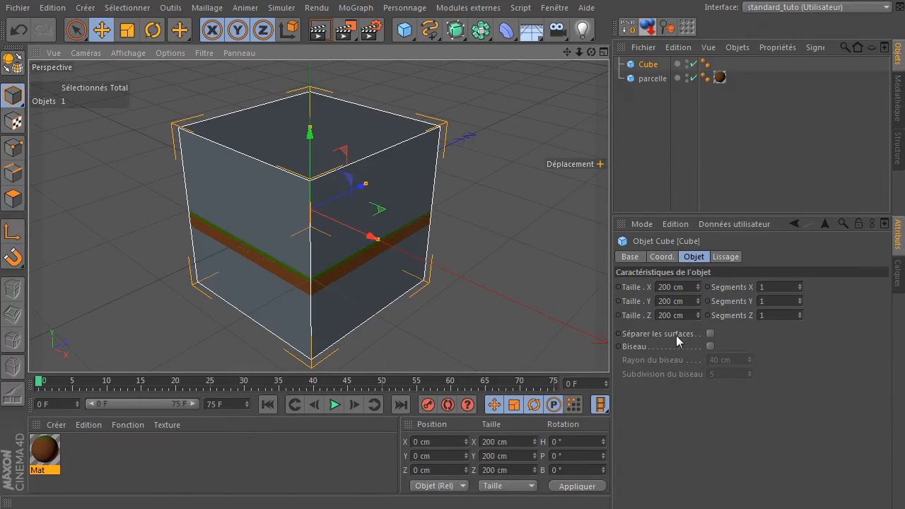
pyautogui.click(686, 287)
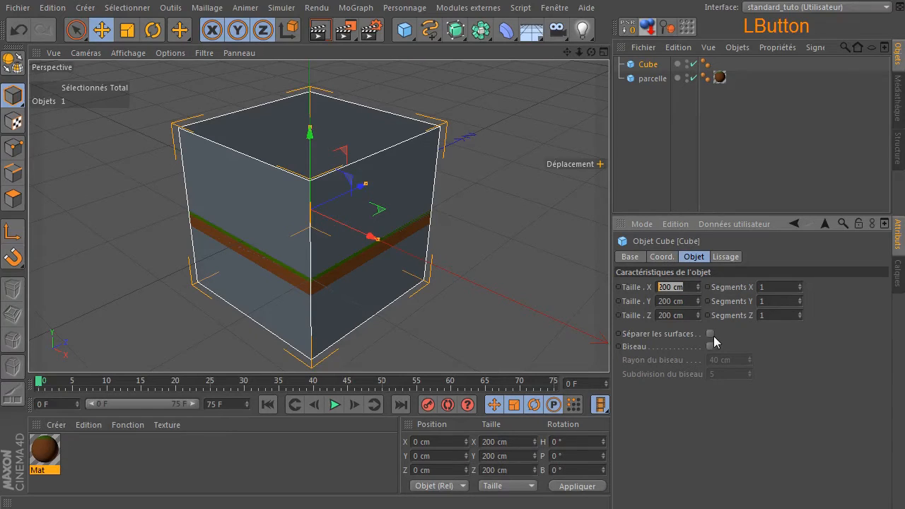
pyautogui.write('150')
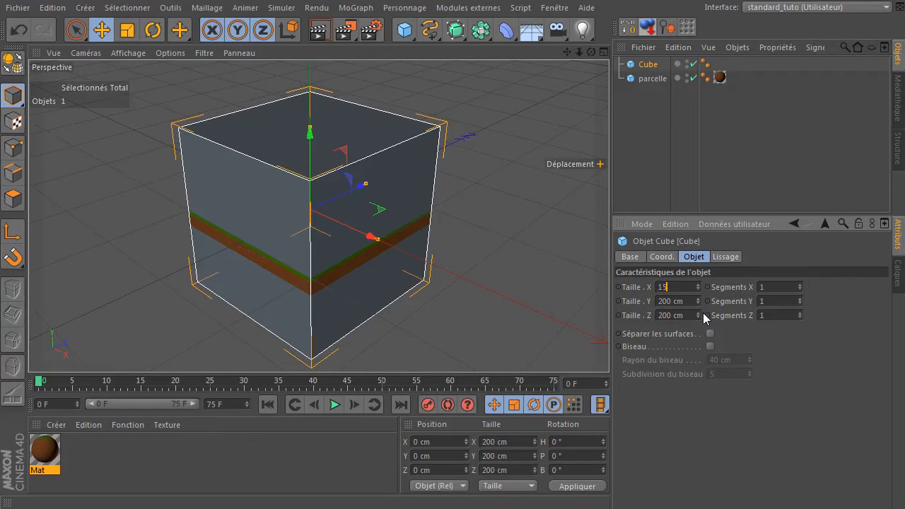
pyautogui.press('Return')
pyautogui.click(686, 312)
pyautogui.write('110')
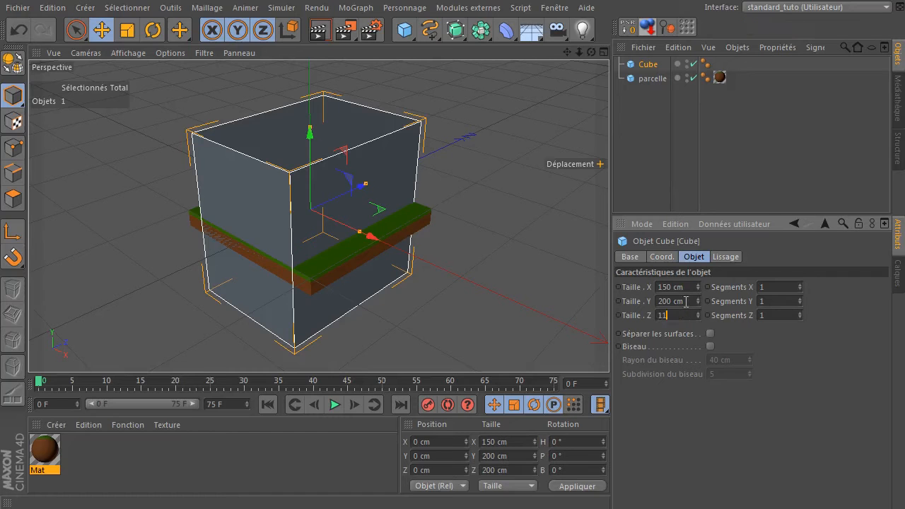
pyautogui.press('Return')
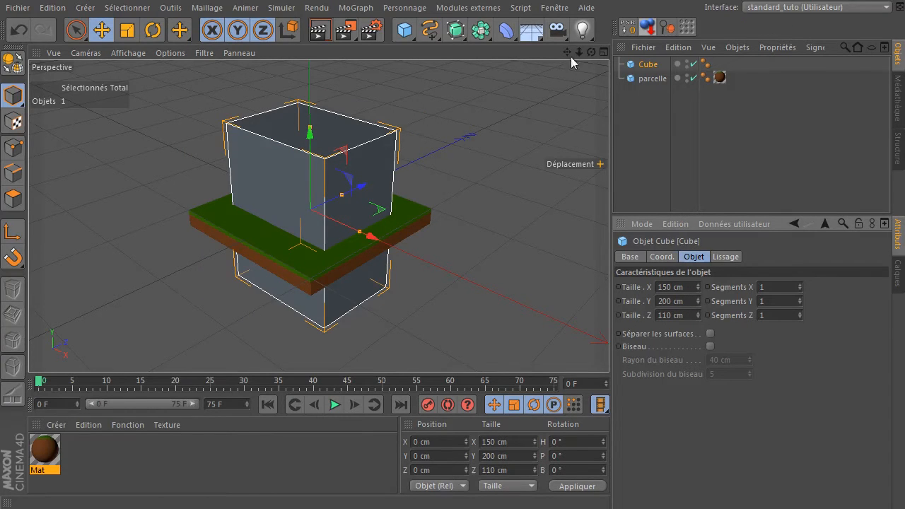
# - Check the house reference image, set the cube's Y size to 50 cm, and drop it onto the ground plane
pyautogui.moveTo(592, 51); pyautogui.dragTo(545, 57)
pyautogui.moveTo(904, 400); pyautogui.dragTo(380, 60)
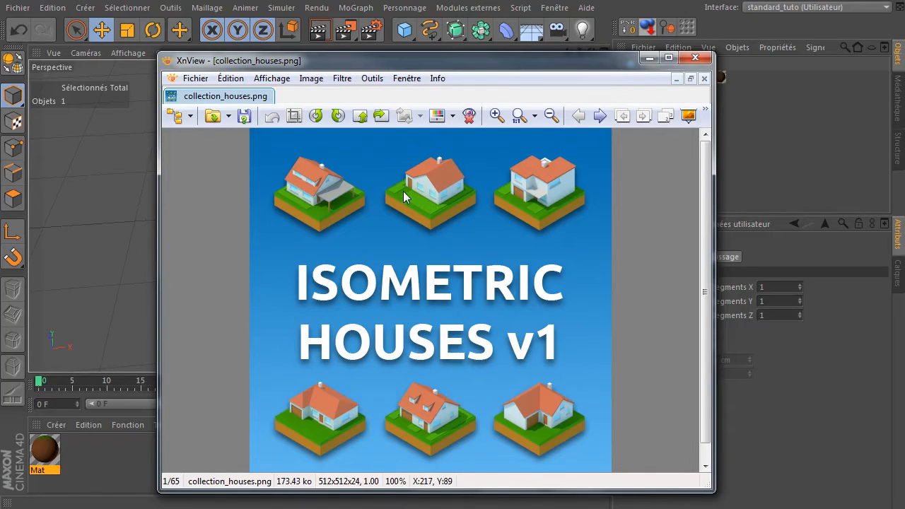
pyautogui.moveTo(380, 63); pyautogui.dragTo(904, 67)
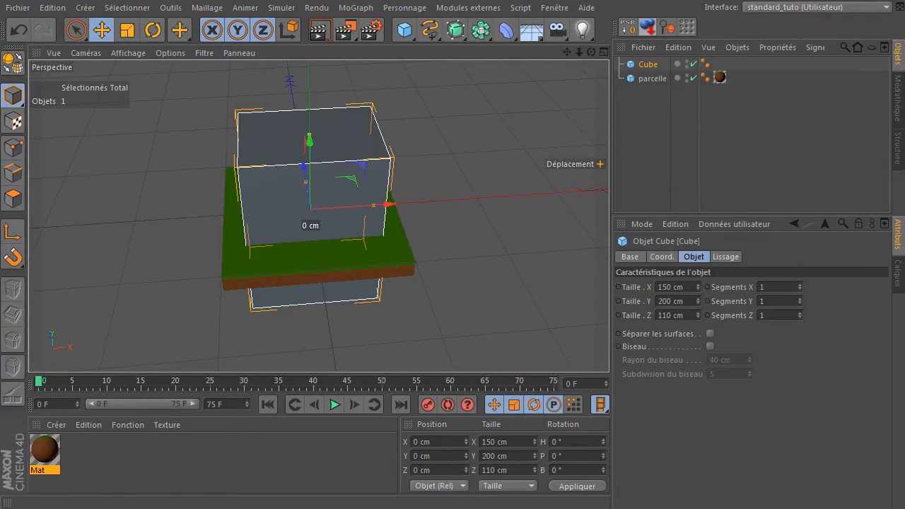
pyautogui.moveTo(591, 52); pyautogui.dragTo(555, 34)
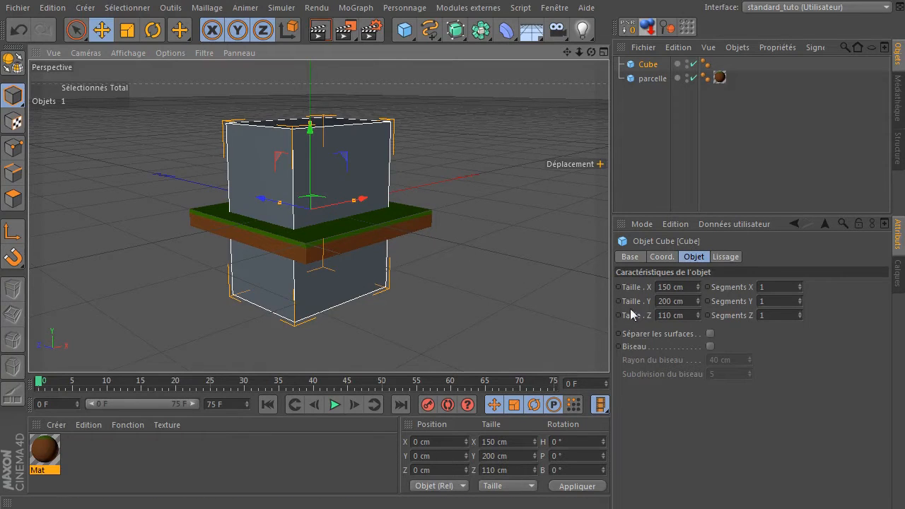
pyautogui.click(686, 304)
pyautogui.write('50')
pyautogui.press('Return')
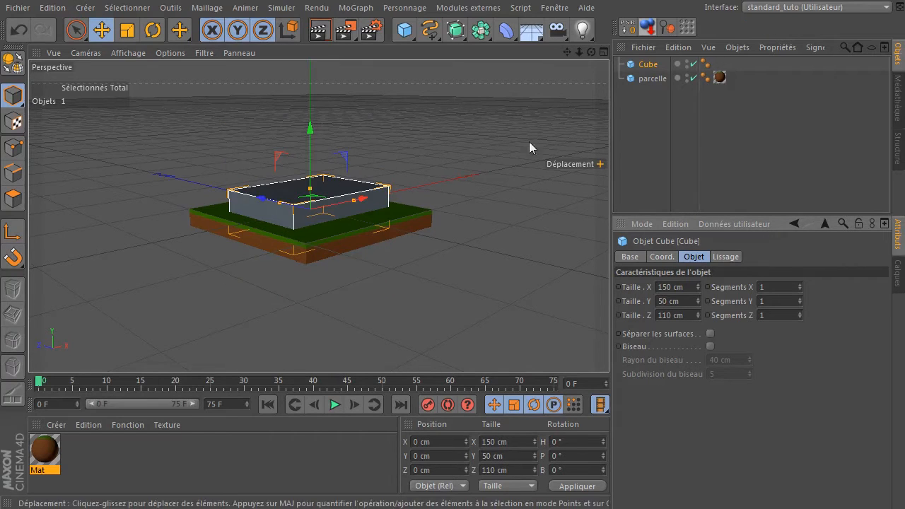
pyautogui.click(647, 27)
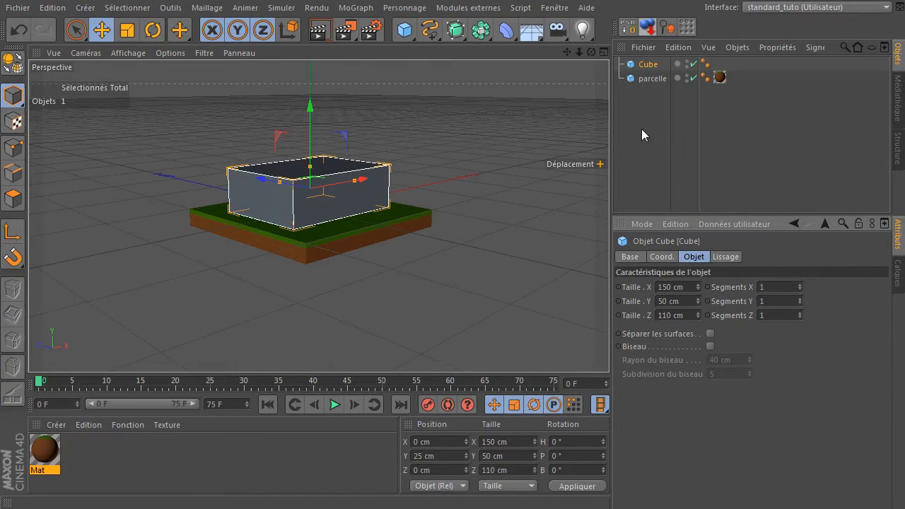
# - Render the scene in the Isométrique camera view and compare it with the houses in collection_houses.png
pyautogui.moveTo(592, 53); pyautogui.dragTo(498, 64)
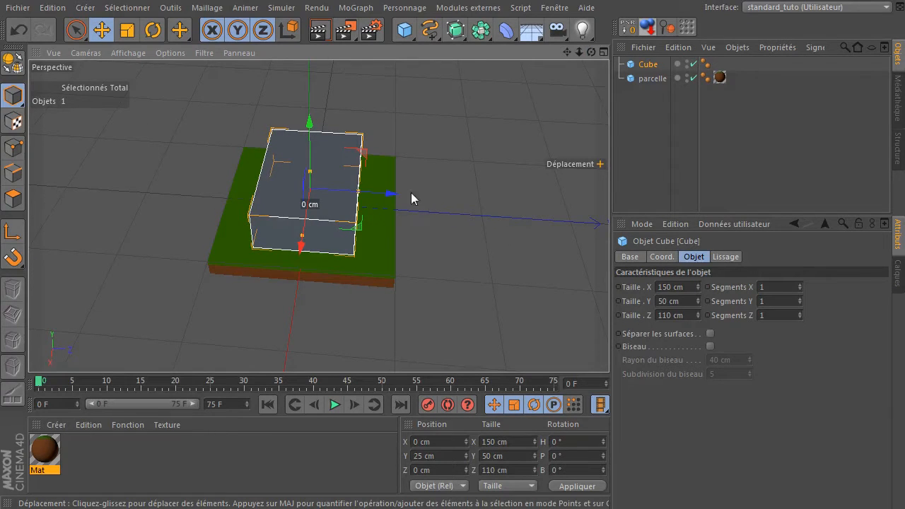
pyautogui.click(86, 55)
pyautogui.moveTo(104, 257)
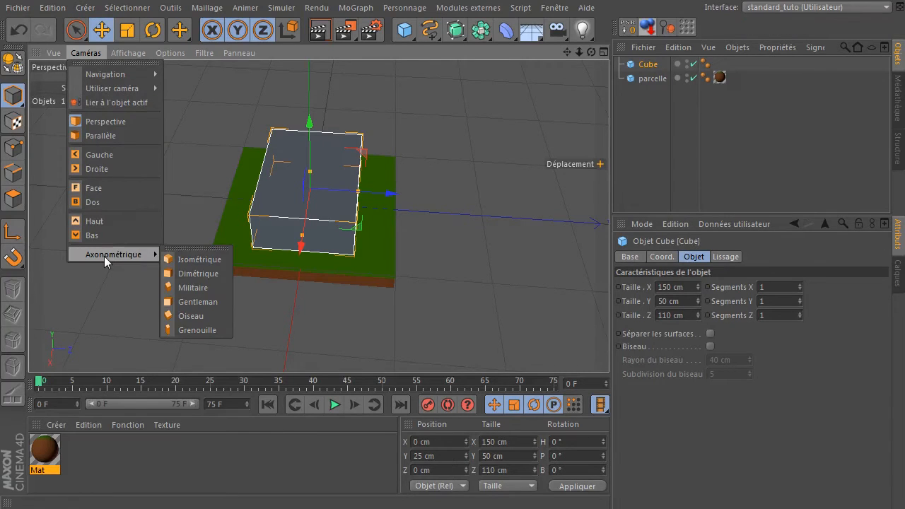
pyautogui.click(187, 258)
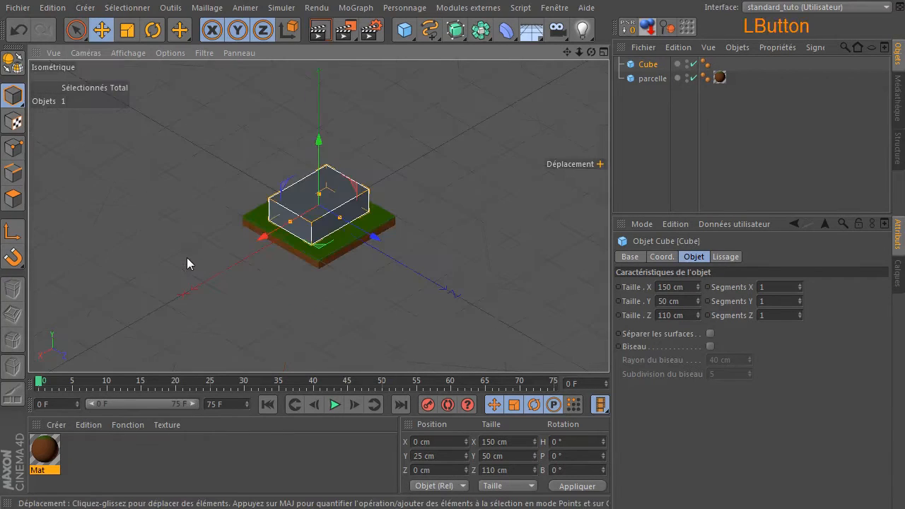
pyautogui.click(319, 33)
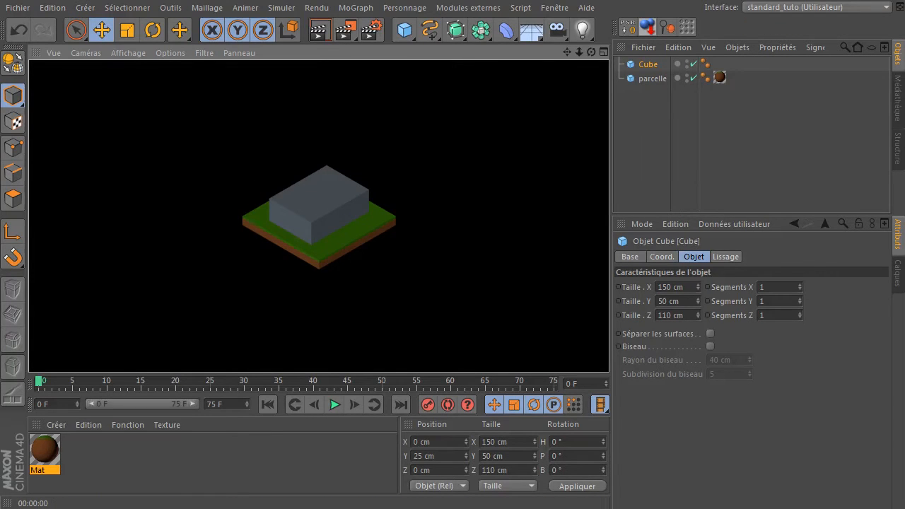
pyautogui.moveTo(904, 169); pyautogui.dragTo(507, 97)
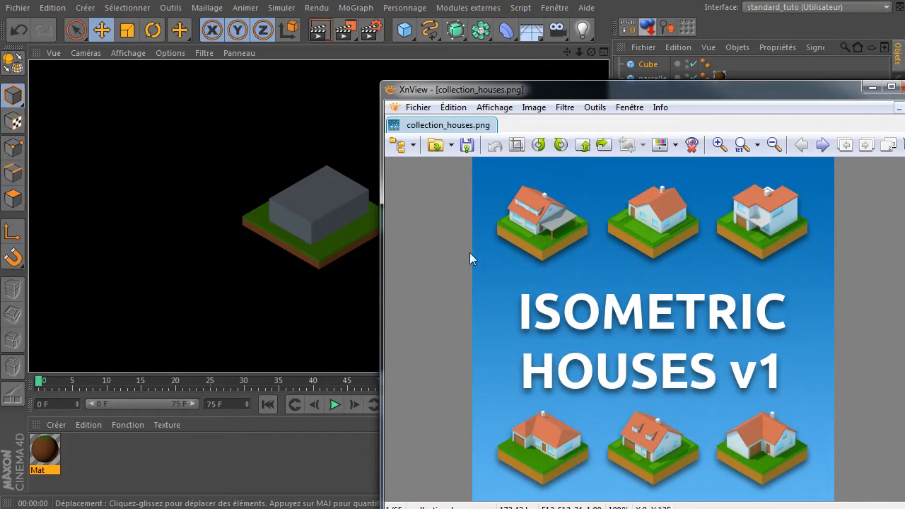
pyautogui.moveTo(527, 94); pyautogui.dragTo(904, 106)
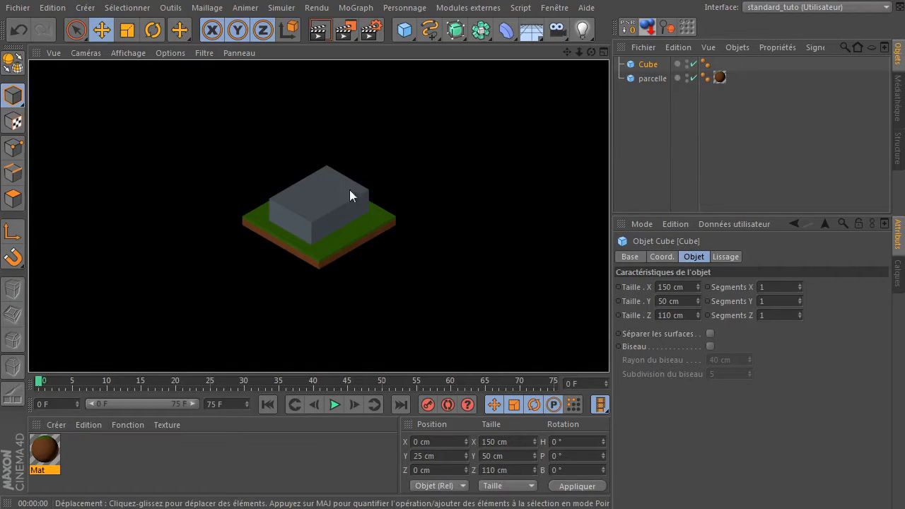
pyautogui.middleClick(397, 263)
pyautogui.middleClick(195, 149)
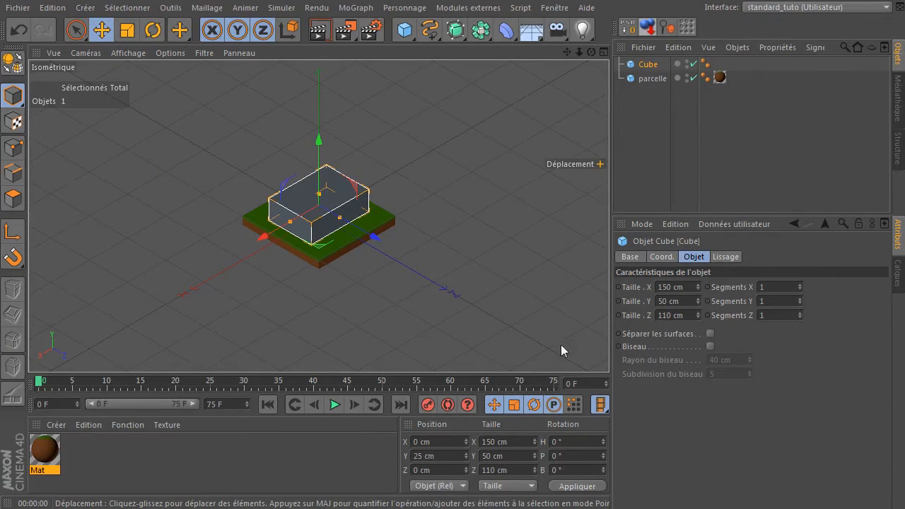
# - Compare the house body in the Perspective and Isométrique camera views, finishing in Perspective
pyautogui.click(88, 54)
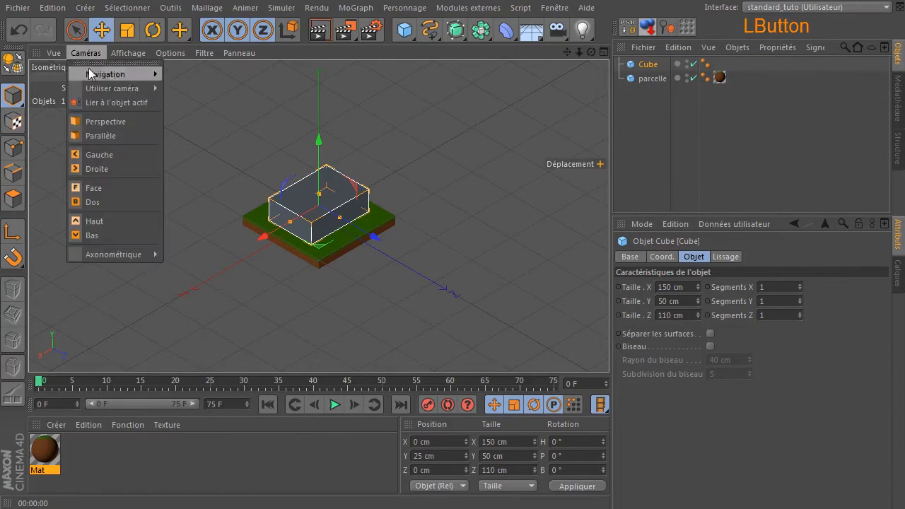
pyautogui.click(97, 121)
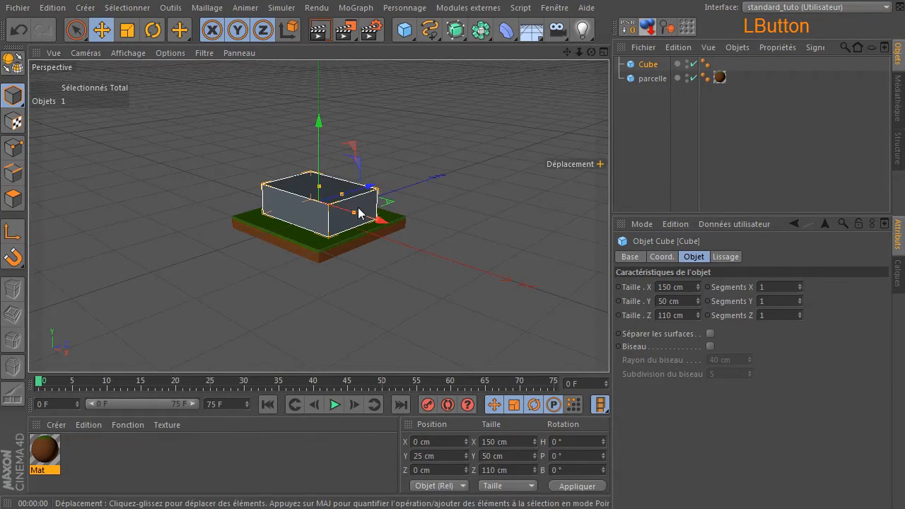
pyautogui.moveTo(591, 52); pyautogui.dragTo(524, 61)
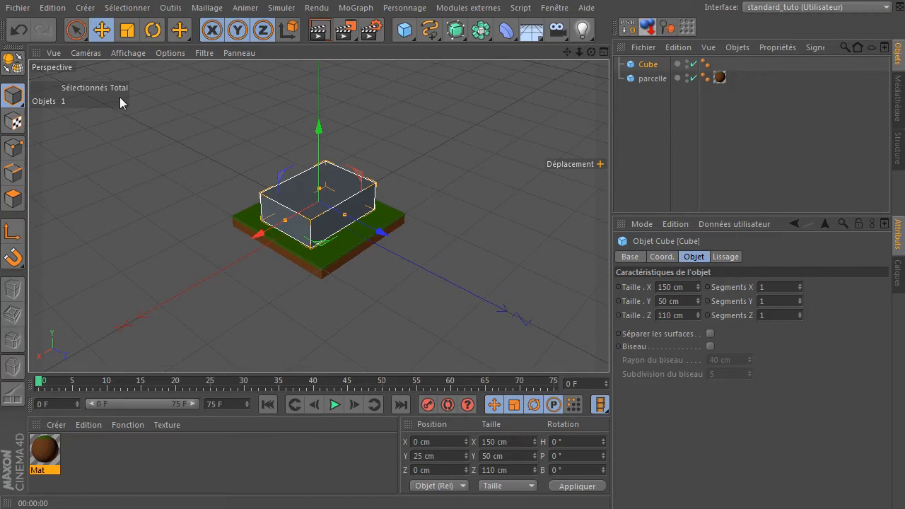
pyautogui.click(80, 55)
pyautogui.moveTo(113, 252)
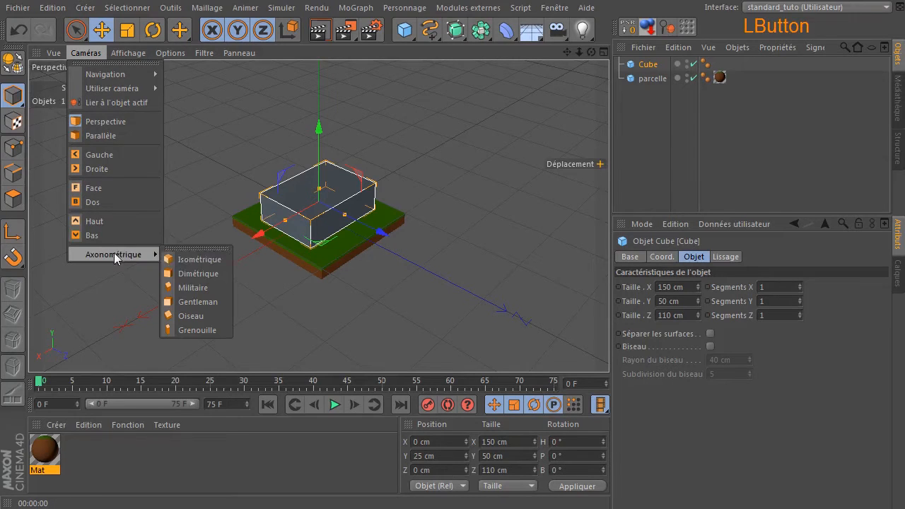
pyautogui.click(200, 259)
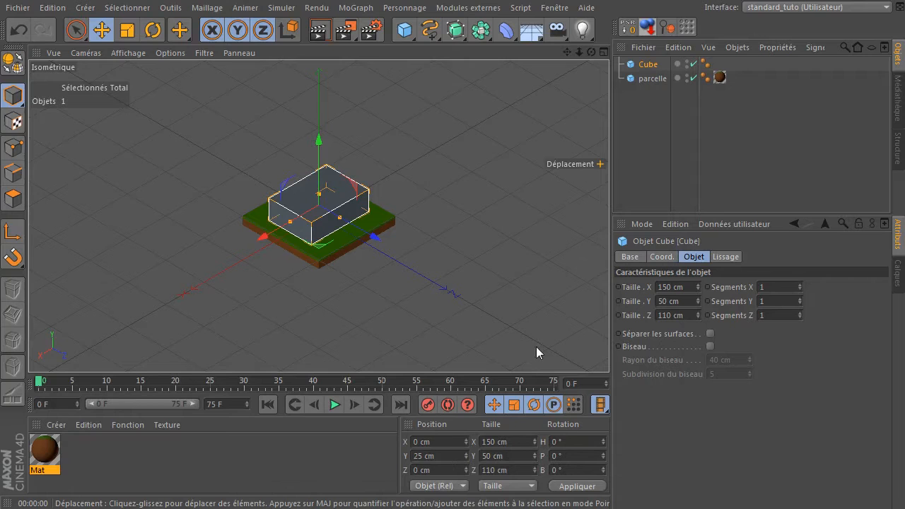
pyautogui.click(87, 53)
pyautogui.click(94, 120)
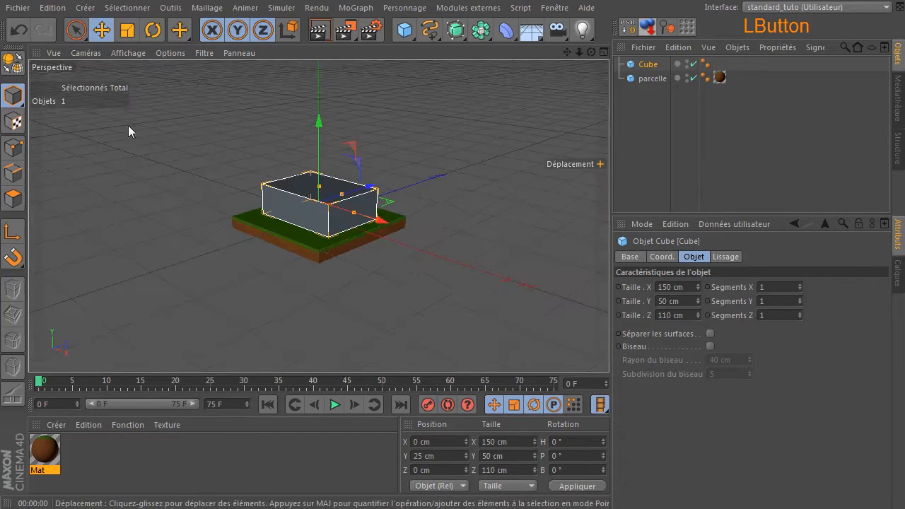
# - Examine the house body and slab from several angles against the collection_houses.png reference
pyautogui.moveTo(591, 51); pyautogui.dragTo(428, 200)
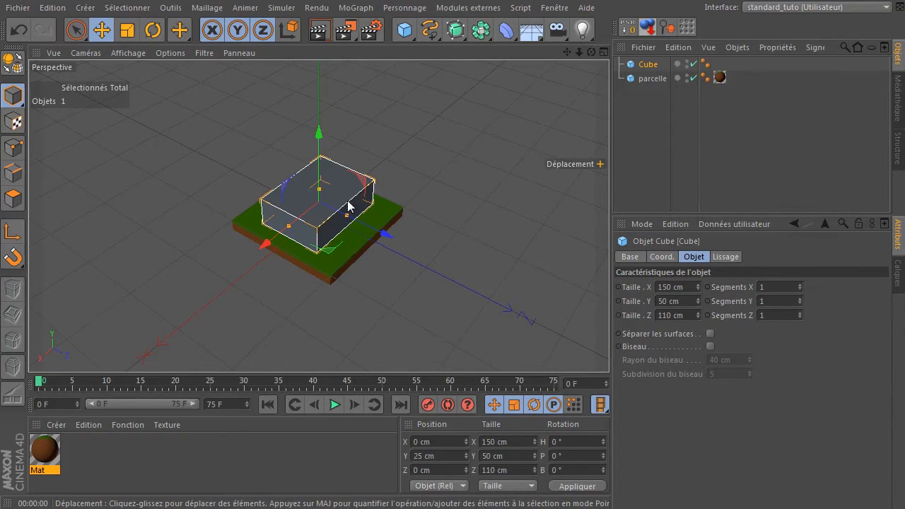
pyautogui.moveTo(592, 52); pyautogui.dragTo(563, 62)
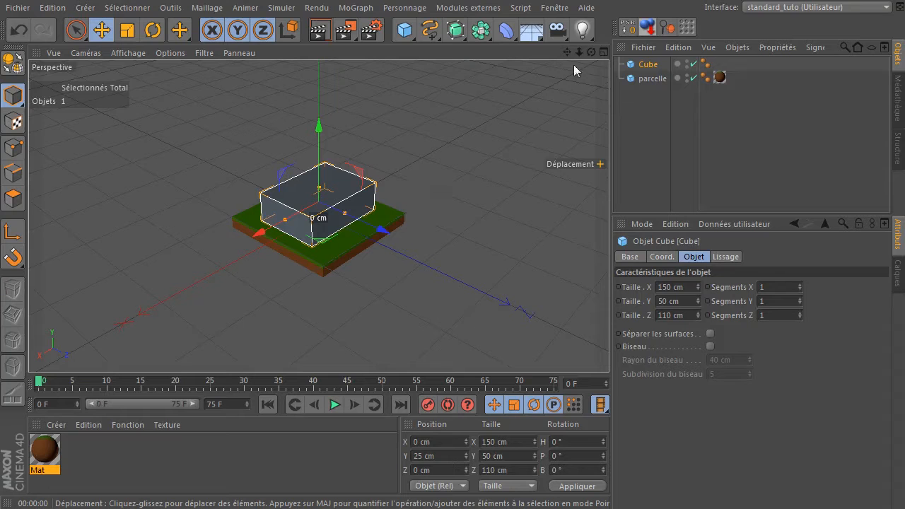
pyautogui.moveTo(593, 53)
pyautogui.mouseDown()
pyautogui.moveTo(577, 55)
pyautogui.moveTo(591, 54)
pyautogui.mouseUp()
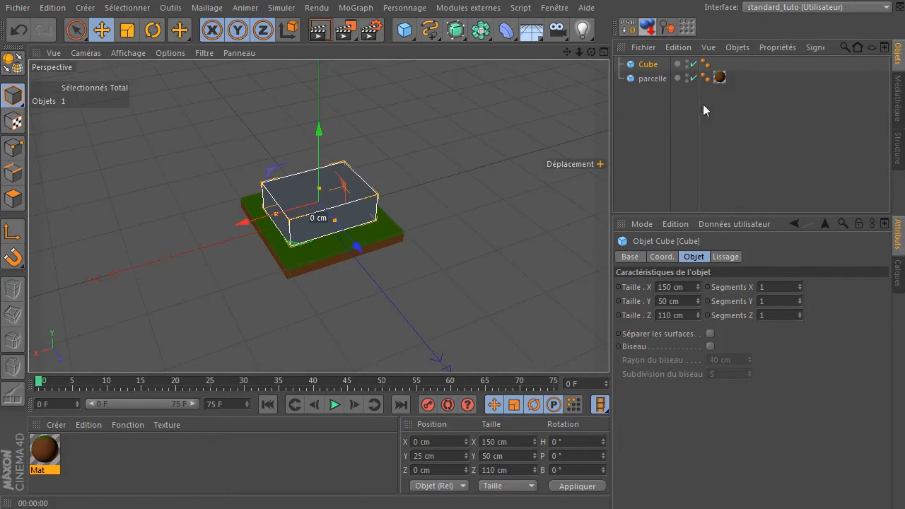
pyautogui.moveTo(904, 185); pyautogui.dragTo(635, 166)
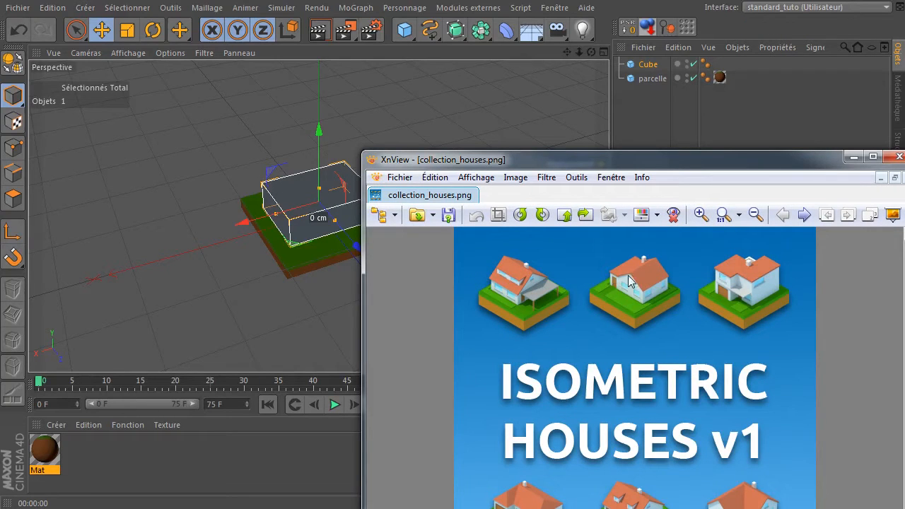
pyautogui.moveTo(573, 168); pyautogui.dragTo(904, 169)
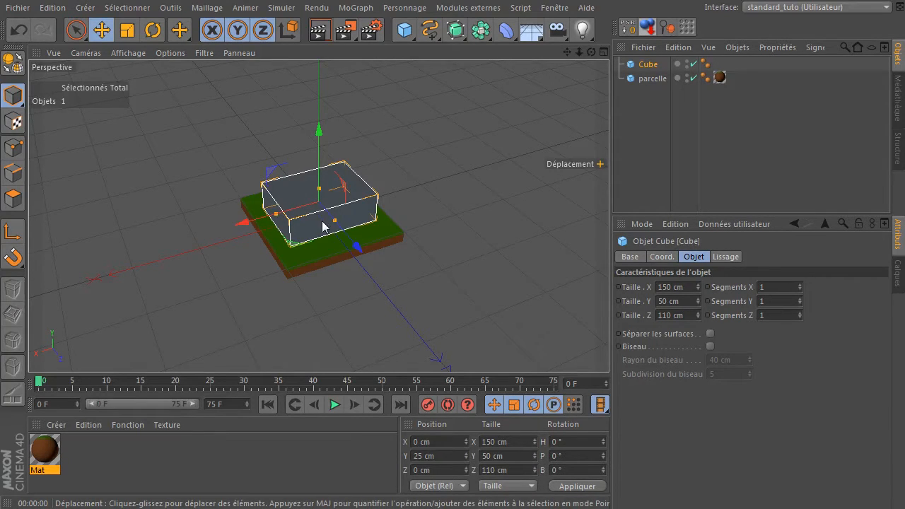
# - Deselect the cube and set the viewport display to shading with edge lines
pyautogui.click(441, 192)
pyautogui.scroll(5, 333, 208)
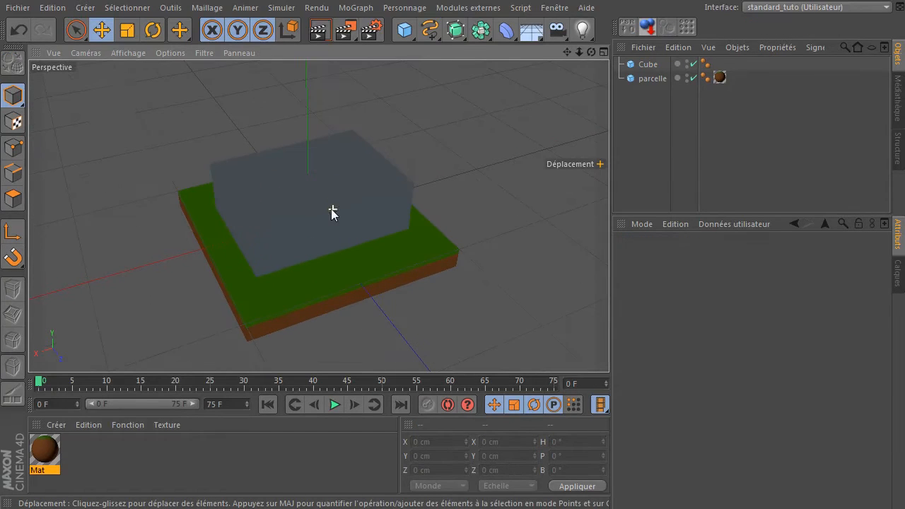
pyautogui.click(126, 54)
pyautogui.click(131, 86)
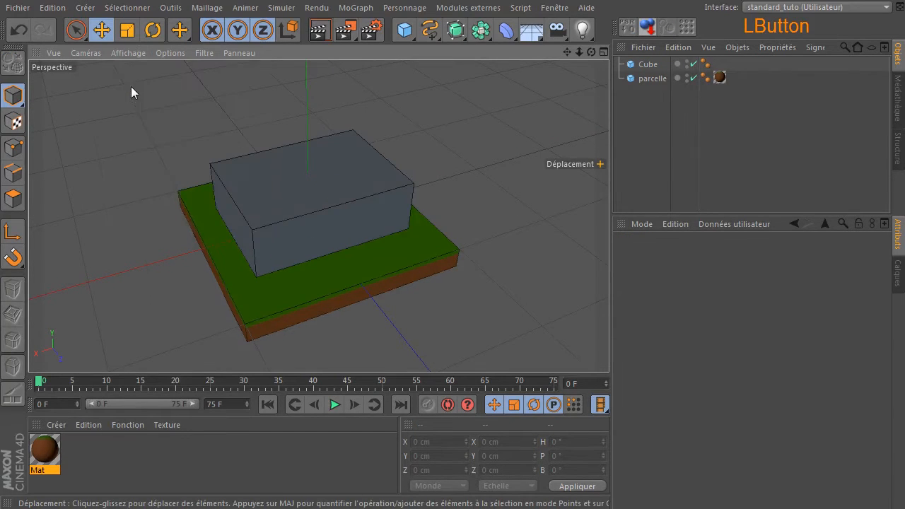
# - Move the house cube below "parcelle" in the object list and convert it to an editable polygon object
pyautogui.moveTo(567, 51); pyautogui.dragTo(587, 57)
pyautogui.click(648, 65)
pyautogui.moveTo(648, 65); pyautogui.dragTo(673, 106)
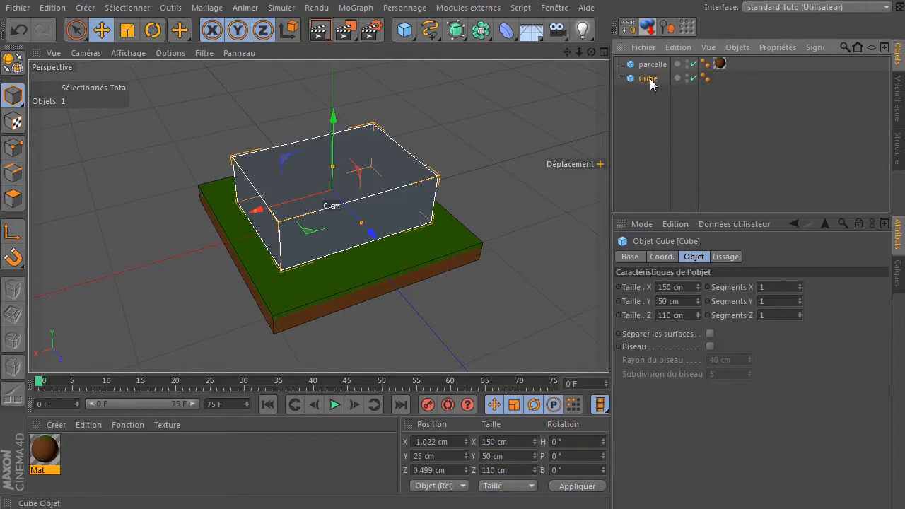
pyautogui.click(13, 62)
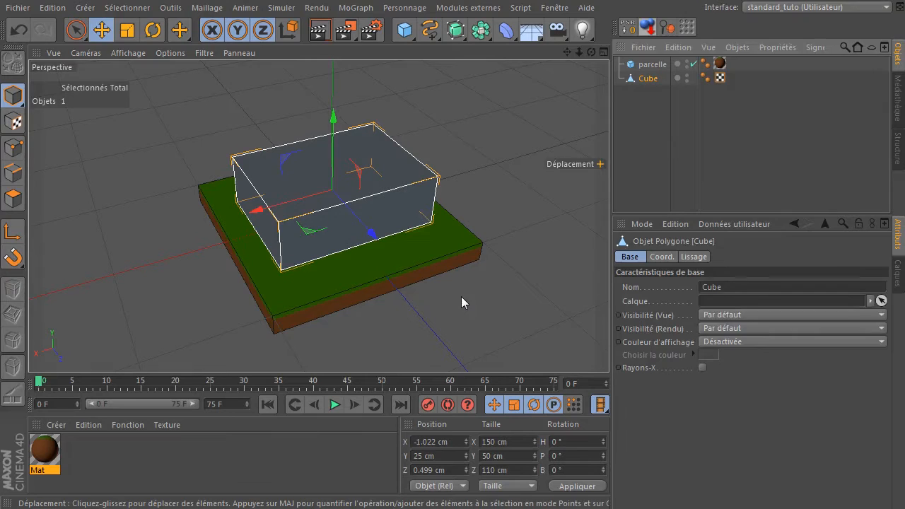
# - Cut a crosswise loop around the house body at about 69 % using the Knife in Boucle mode with polygons editable
pyautogui.press('k')
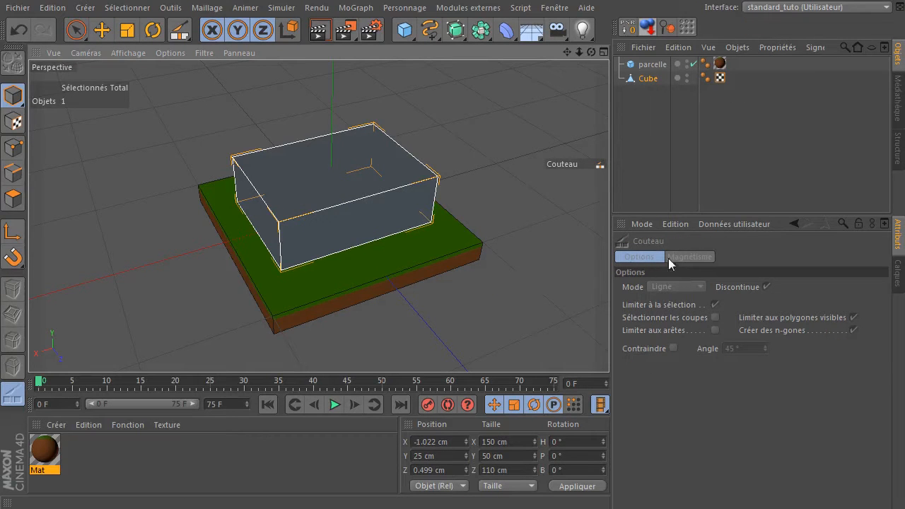
pyautogui.click(14, 198)
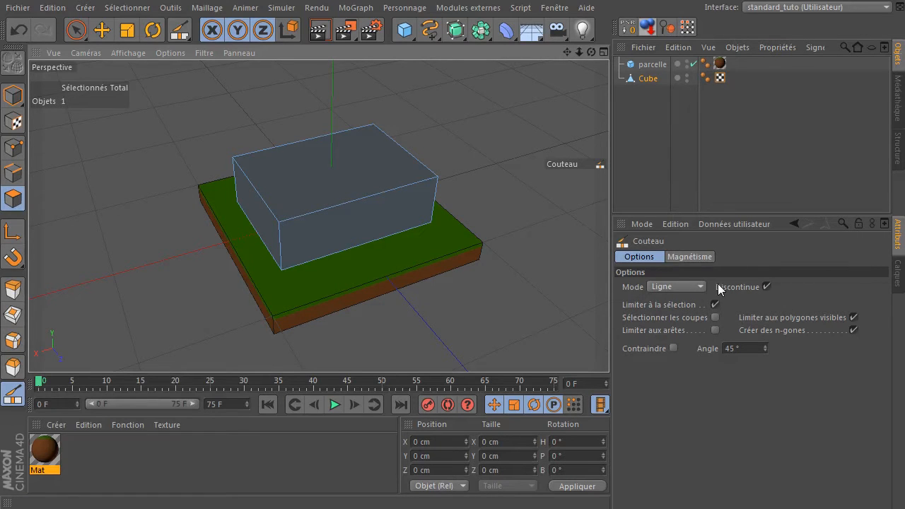
pyautogui.press('k')
pyautogui.click(682, 290)
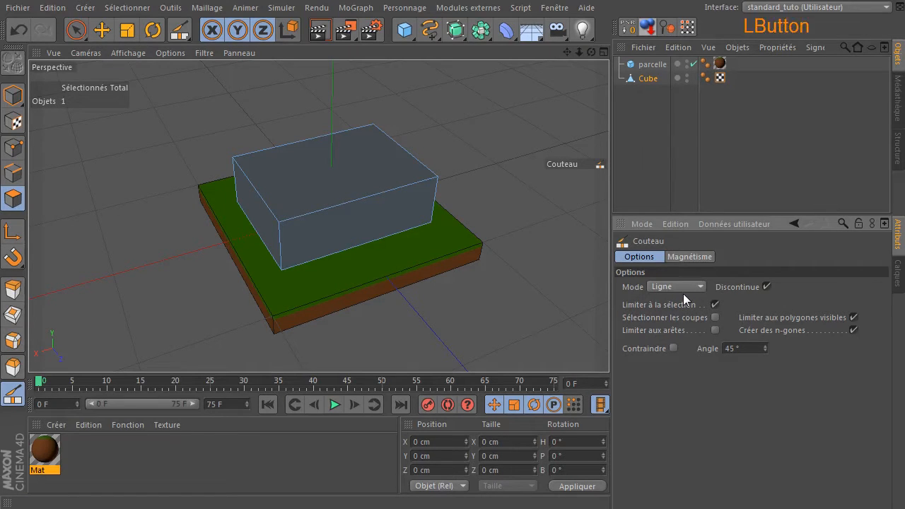
pyautogui.click(677, 344)
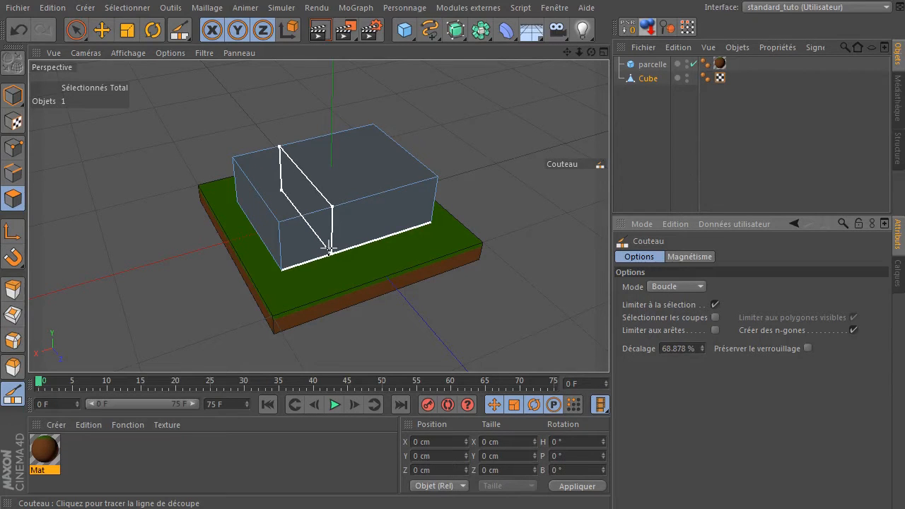
pyautogui.click(329, 248)
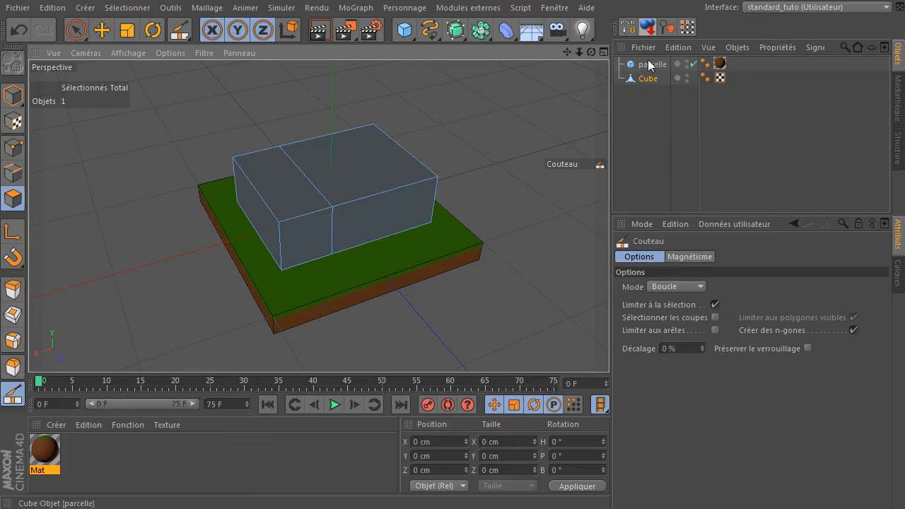
# - Cut a second crosswise loop through the larger section of the house body with its offset set to 50 %
pyautogui.moveTo(591, 53); pyautogui.dragTo(562, 55)
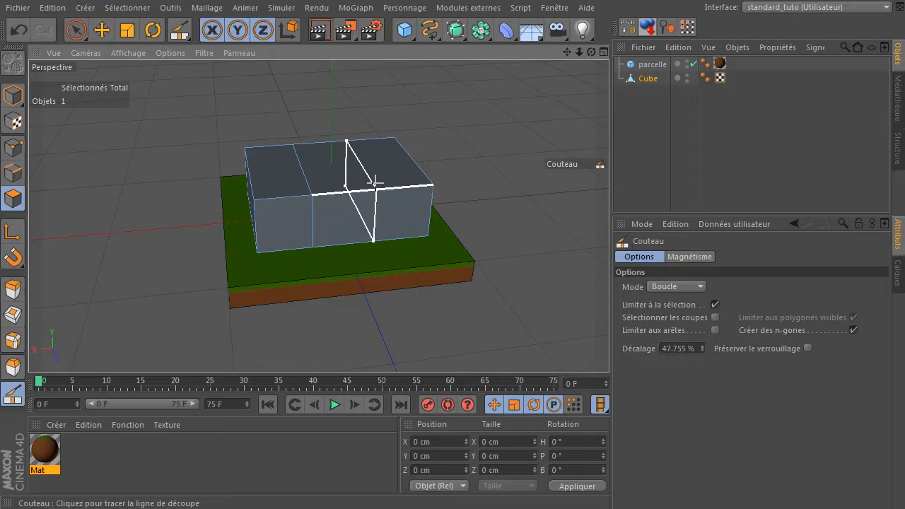
pyautogui.press('shift')
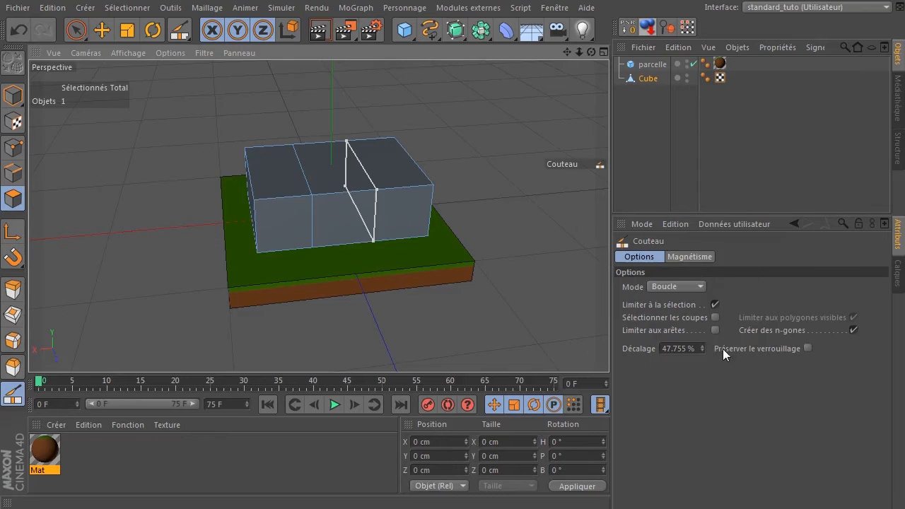
pyautogui.click(686, 347)
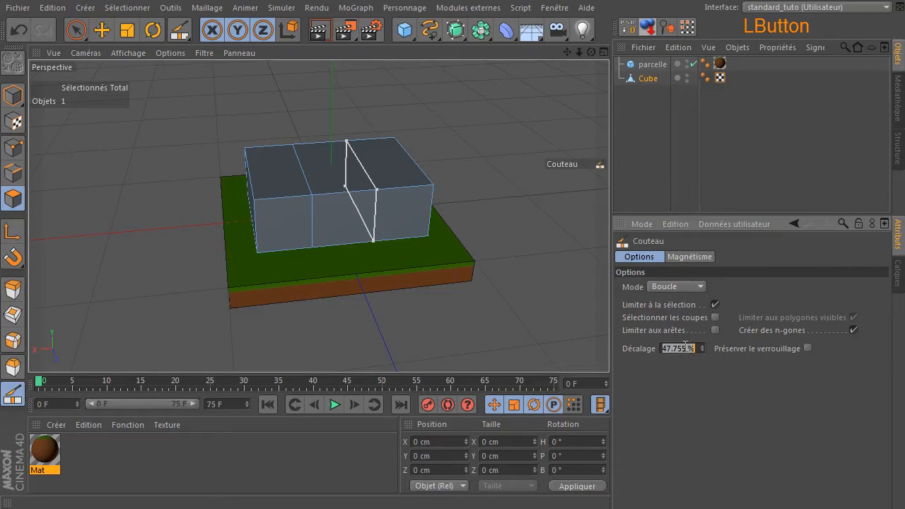
pyautogui.write('50')
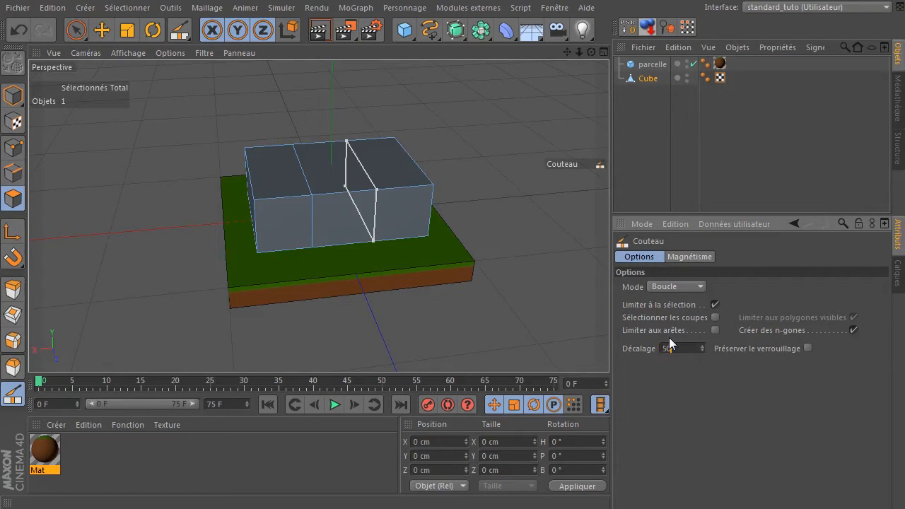
pyautogui.press('Return')
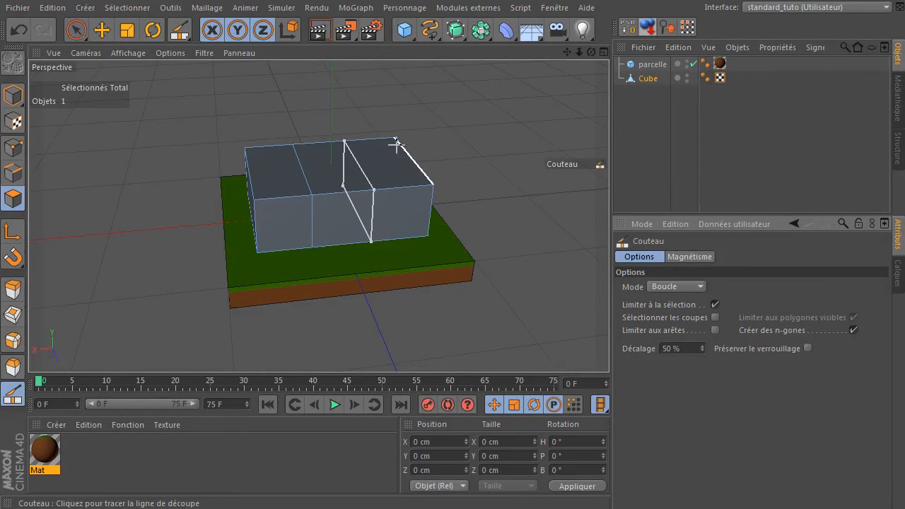
pyautogui.moveTo(497, 108); pyautogui.dragTo(443, 160)
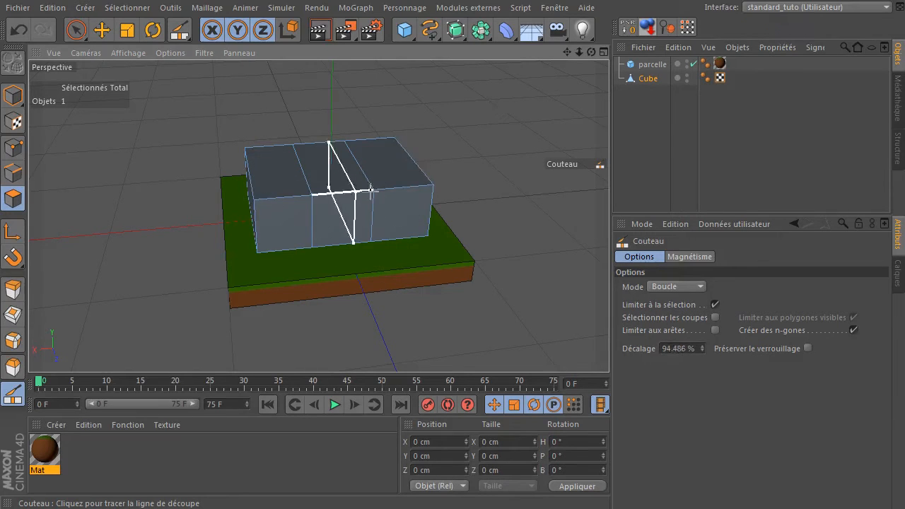
# - Raise the top edge of the second loop cut by about 48 cm in the front view to form the roof ridge
pyautogui.click(14, 173)
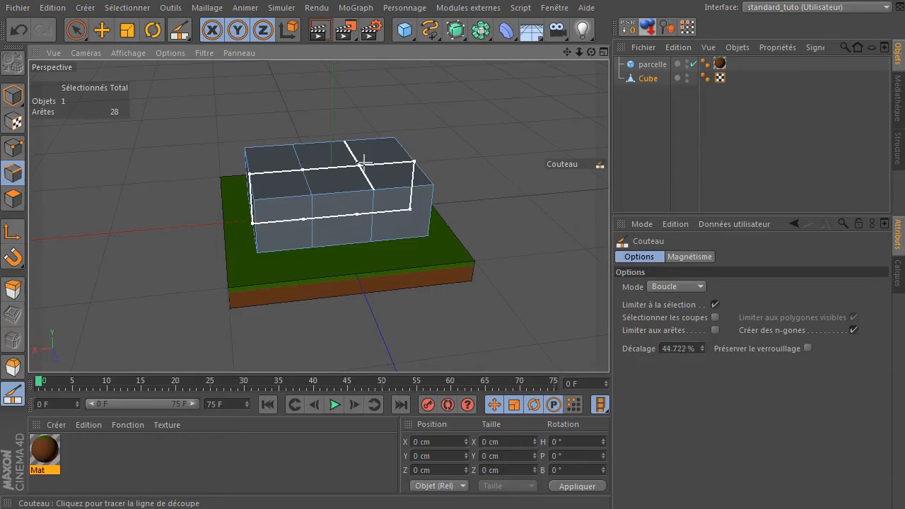
pyautogui.click(79, 32)
pyautogui.click(361, 165)
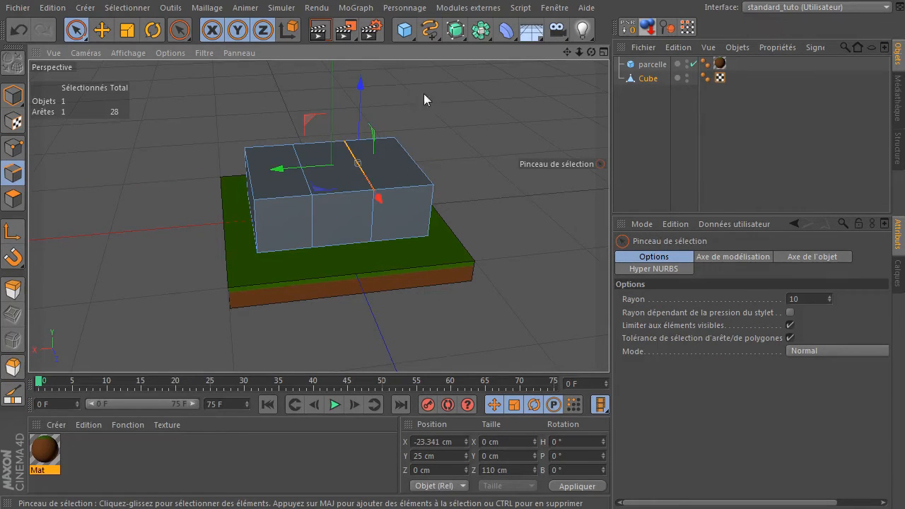
pyautogui.middleClick(483, 149)
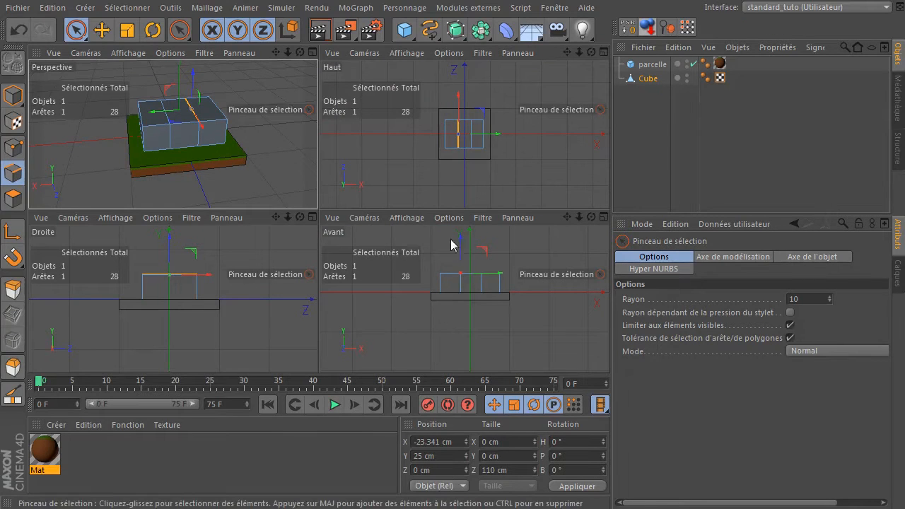
pyautogui.middleClick(471, 299)
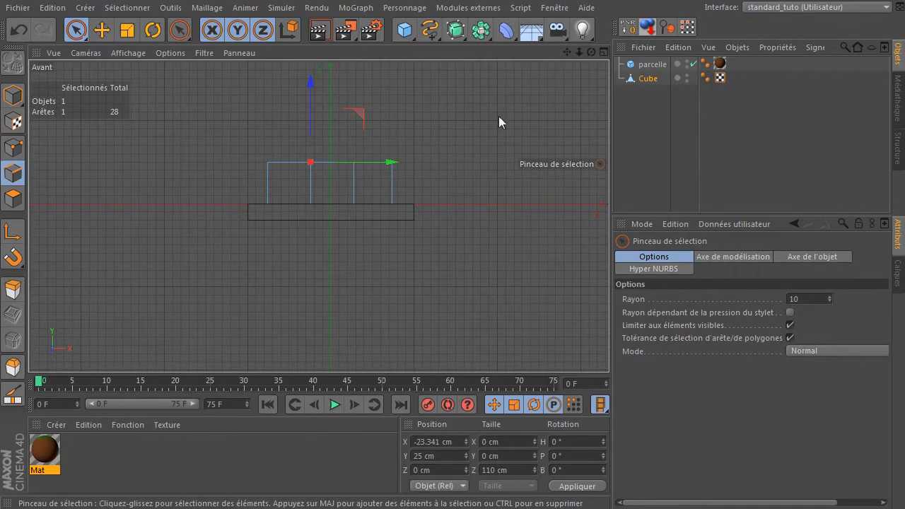
pyautogui.moveTo(565, 54); pyautogui.dragTo(543, 61)
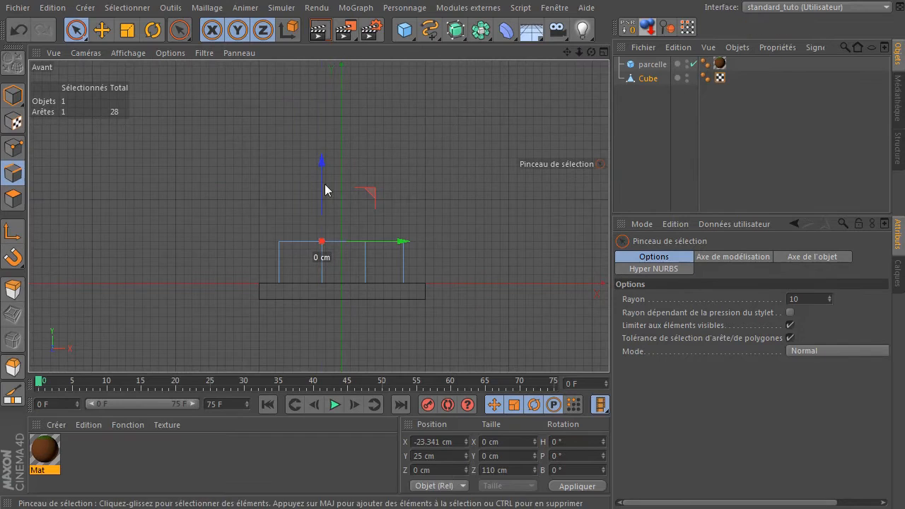
pyautogui.moveTo(321, 160); pyautogui.dragTo(334, 122)
pyautogui.click(414, 154)
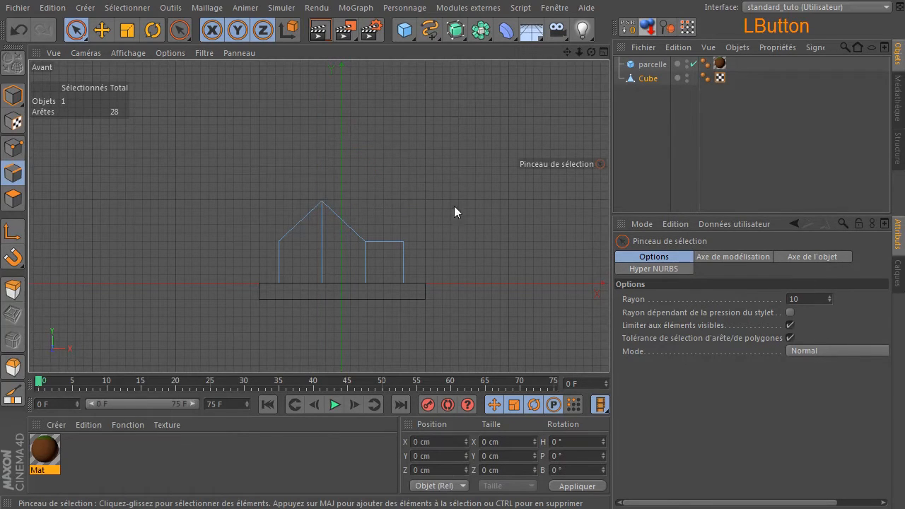
# - Delete the smoothing (Lissage) tags from "parcelle" and the house cube, working in the Perspective view
pyautogui.middleClick(435, 221)
pyautogui.middleClick(255, 168)
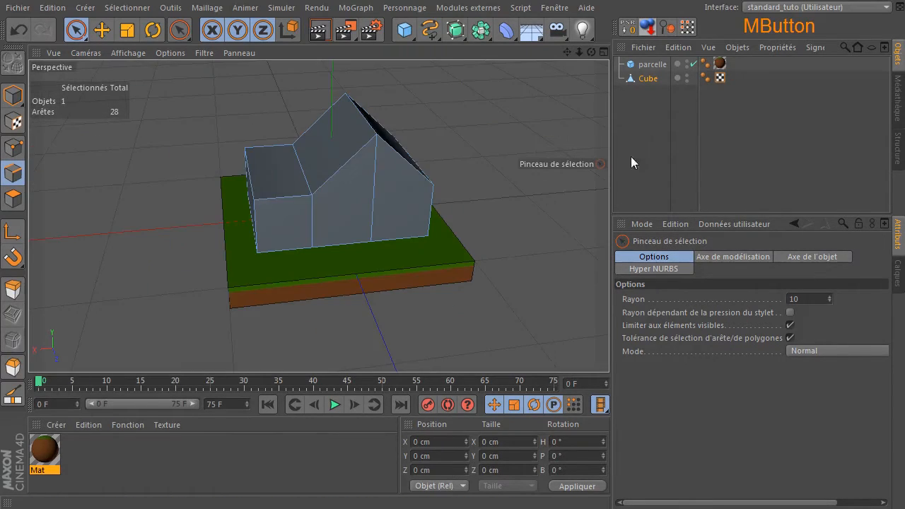
pyautogui.moveTo(591, 52); pyautogui.dragTo(563, 72)
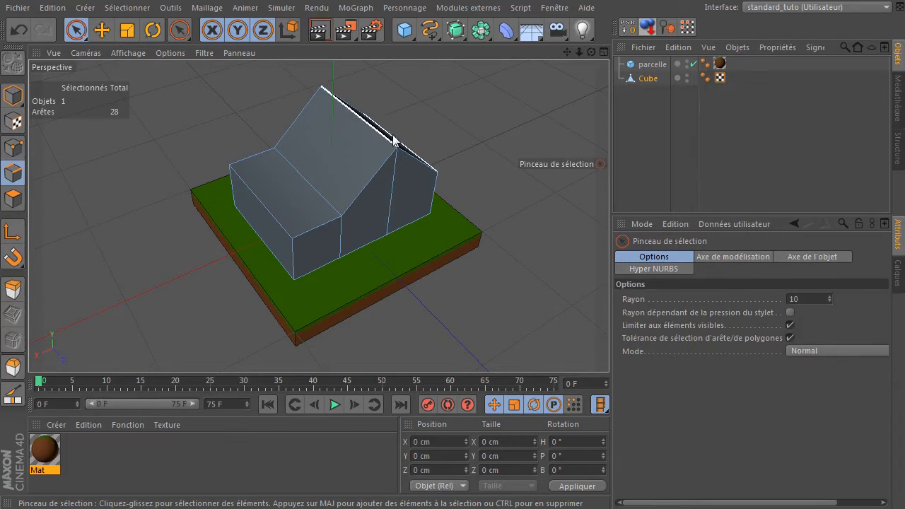
pyautogui.click(705, 65)
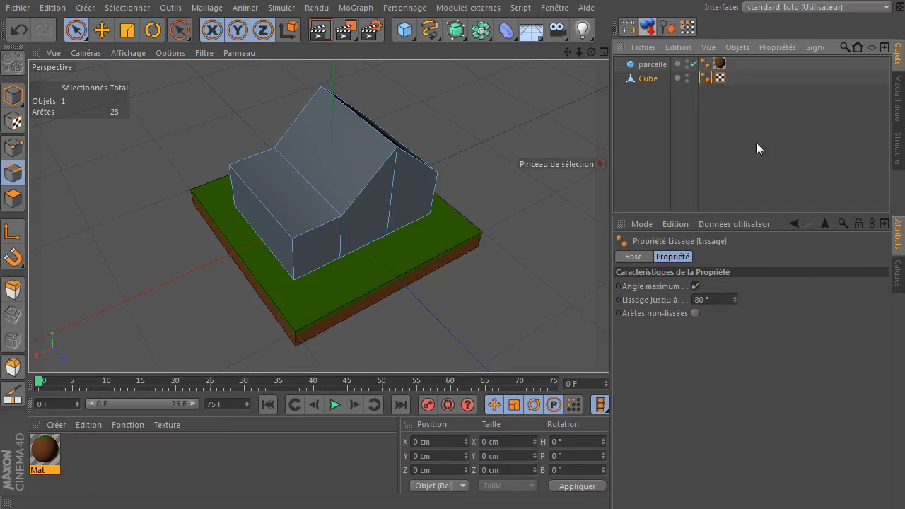
pyautogui.click(705, 63)
pyautogui.press('Delete')
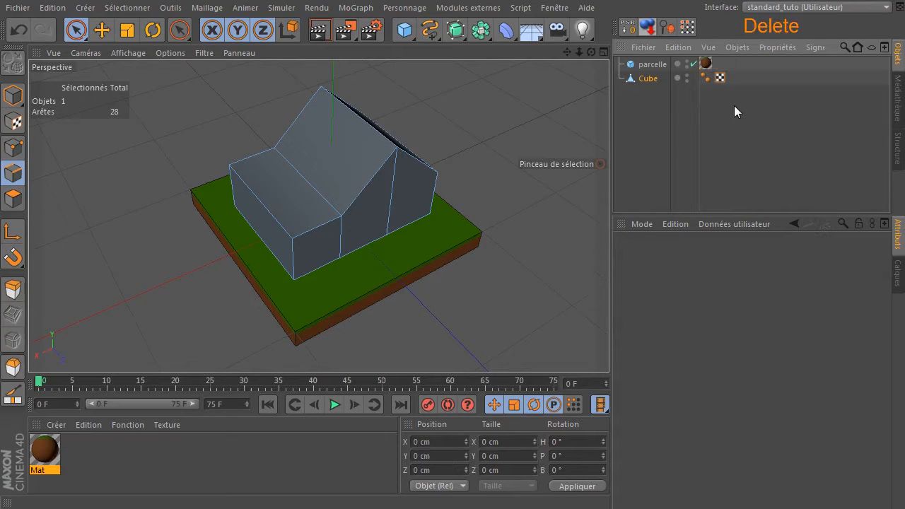
pyautogui.click(706, 78)
pyautogui.press('Delete')
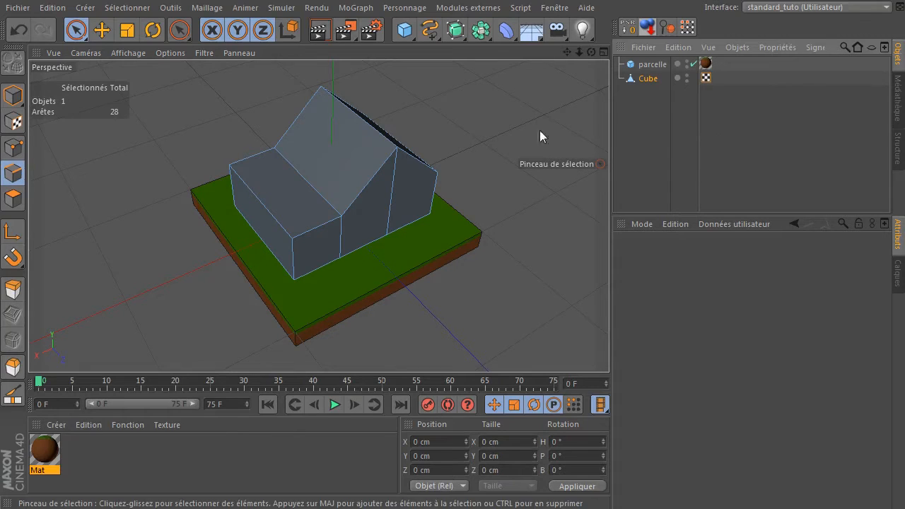
# - Select the three roof polygons of the house: both gable slopes and the flat extension top
pyautogui.moveTo(592, 54); pyautogui.dragTo(565, 112)
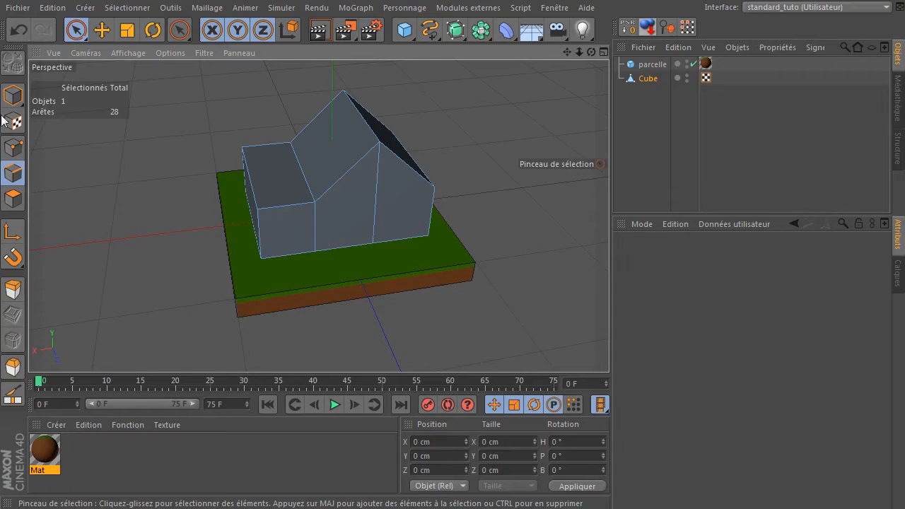
pyautogui.click(76, 30)
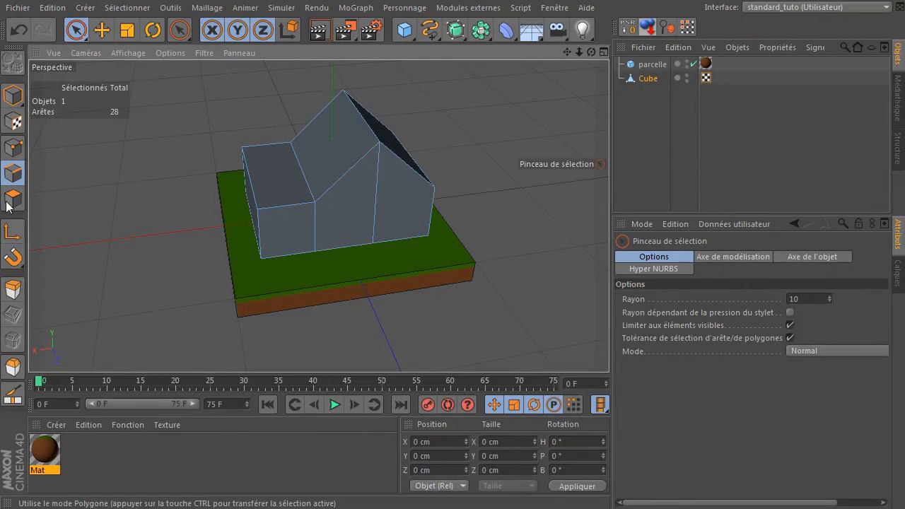
pyautogui.click(13, 198)
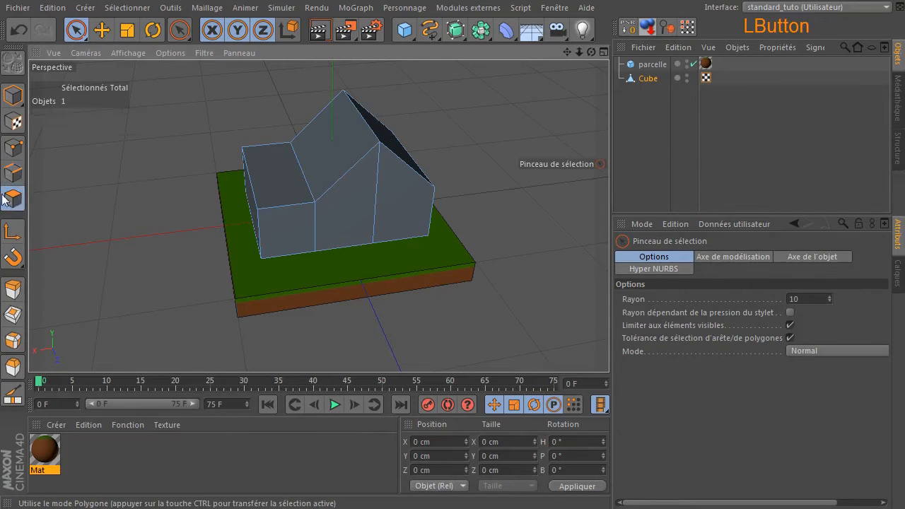
pyautogui.click(296, 165)
pyautogui.moveTo(592, 52); pyautogui.dragTo(393, 128)
pyautogui.keyDown('shift'); pyautogui.click(366, 167); pyautogui.keyUp('shift')
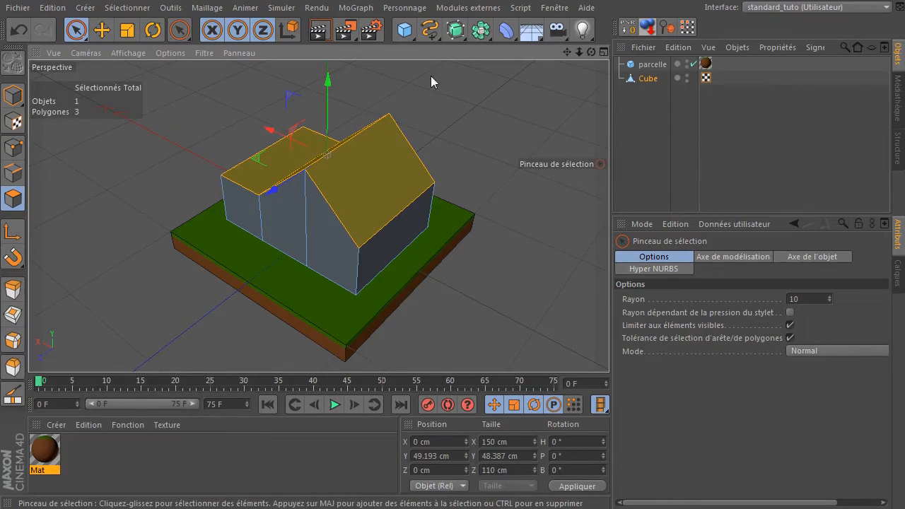
pyautogui.rightClick(394, 75)
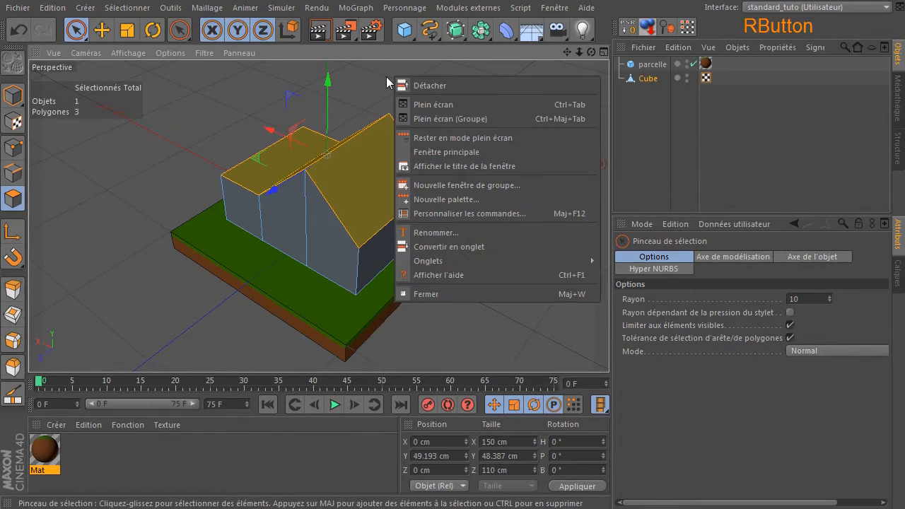
pyautogui.rightClick(354, 71)
pyautogui.rightClick(353, 71)
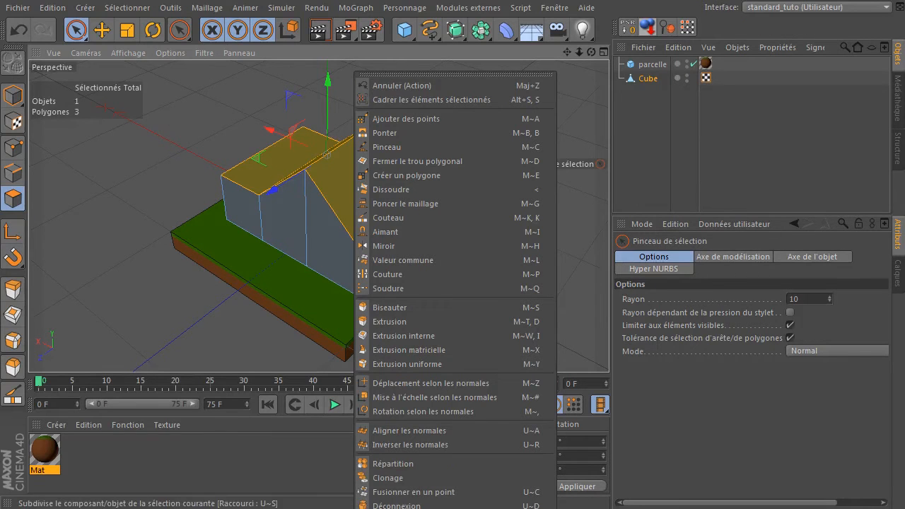
pyautogui.click(394, 74)
pyautogui.click(602, 182)
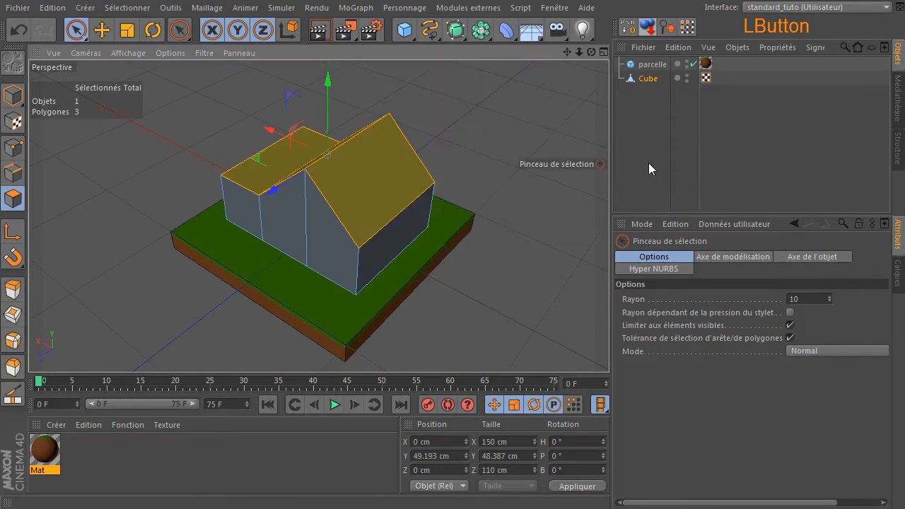
# - Split the selected roof polygons into a separate object with the Scission command
pyautogui.click(217, 13)
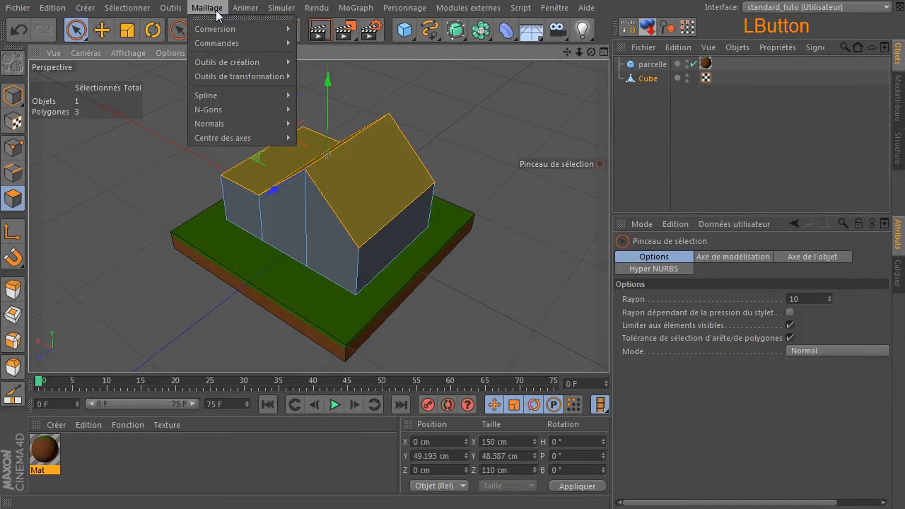
pyautogui.moveTo(219, 29)
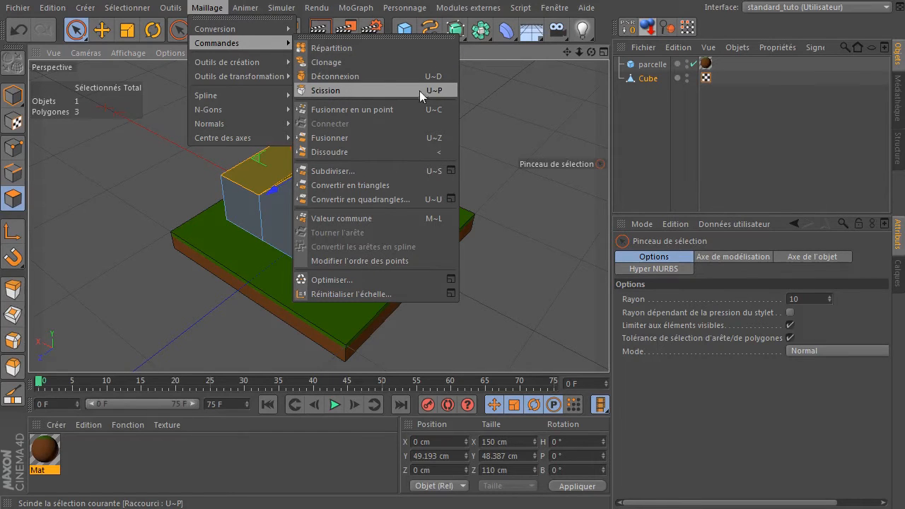
pyautogui.click(341, 89)
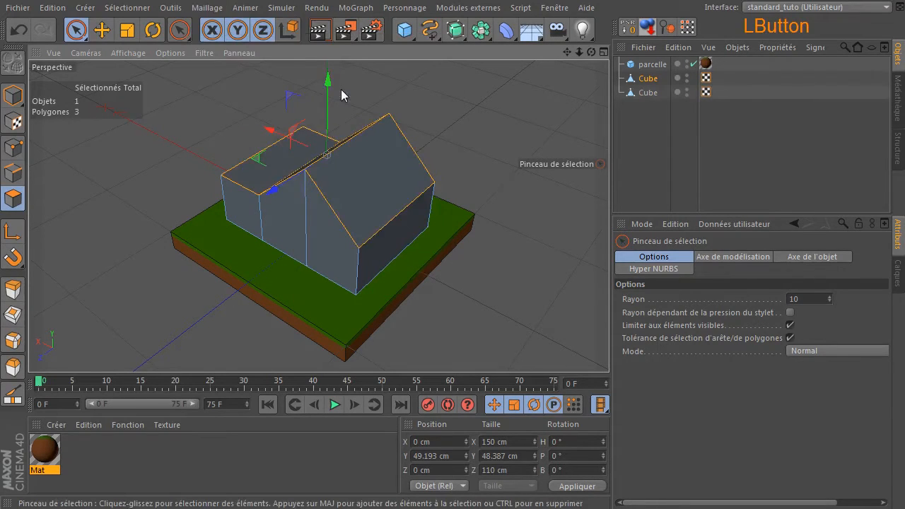
# - Rename the house body object as "mur"
pyautogui.click(648, 94)
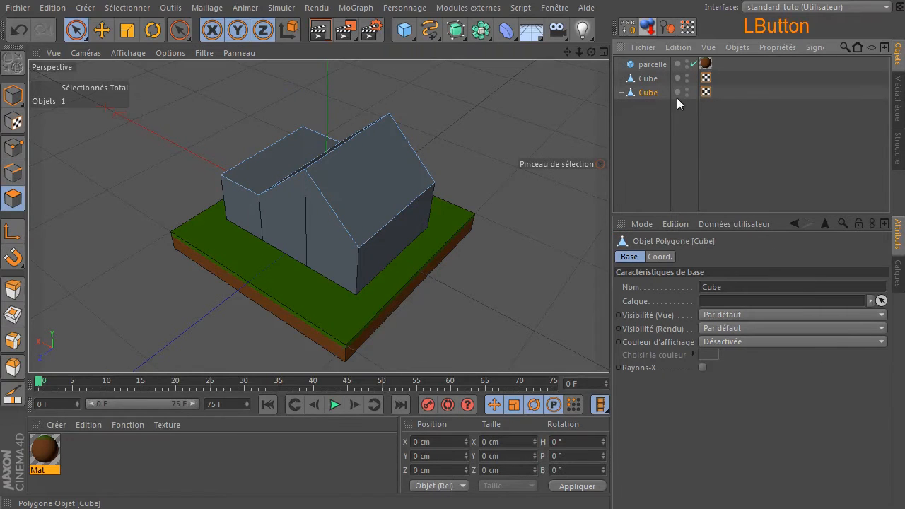
pyautogui.click(646, 80)
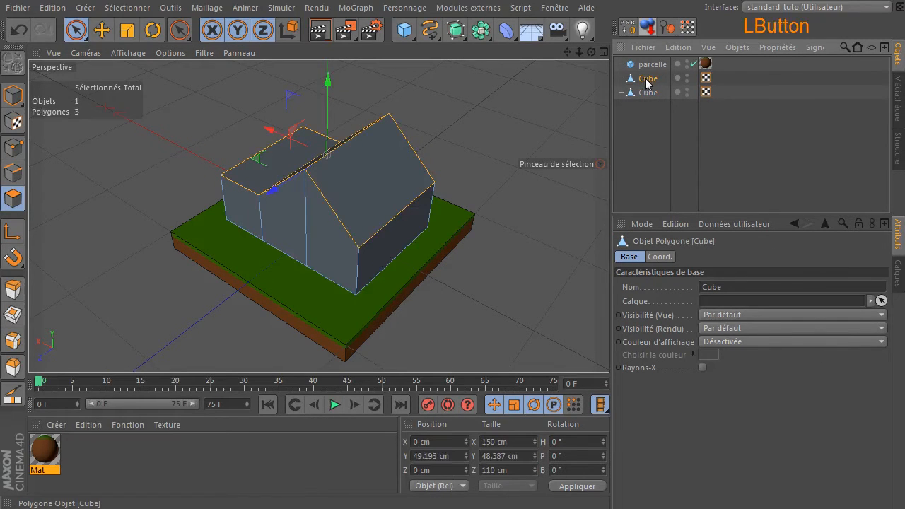
pyautogui.doubleClick(646, 80)
pyautogui.write('mur')
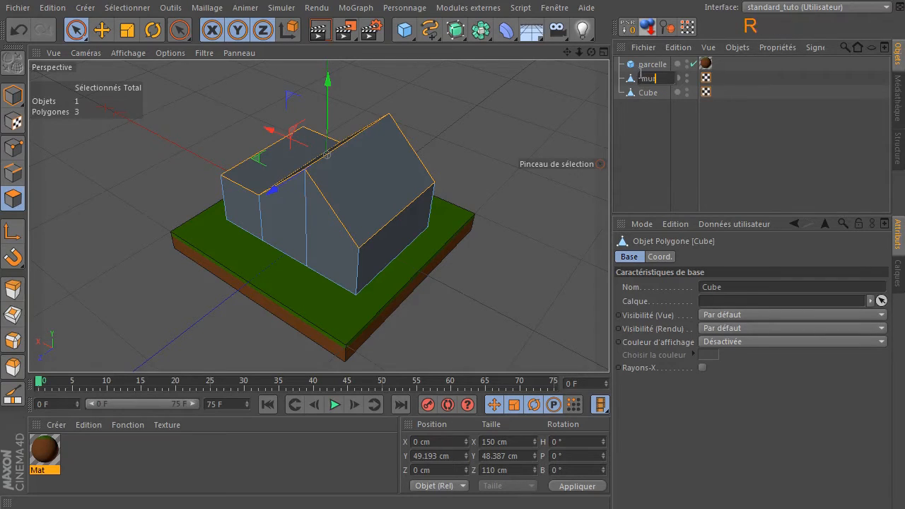
pyautogui.press('Return')
# - Rename the separated roof object as "toiture"
pyautogui.click(652, 93)
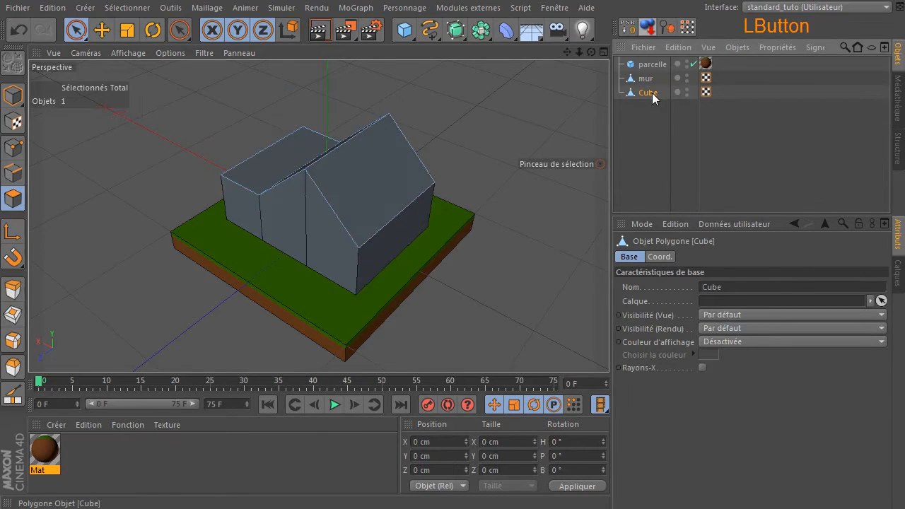
pyautogui.doubleClick(651, 93)
pyautogui.write('toiture')
pyautogui.press('Return')
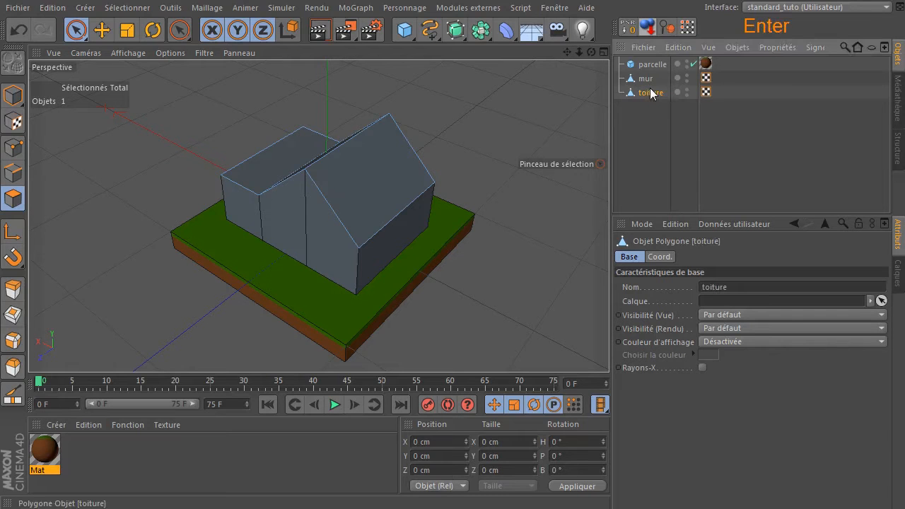
pyautogui.click(646, 119)
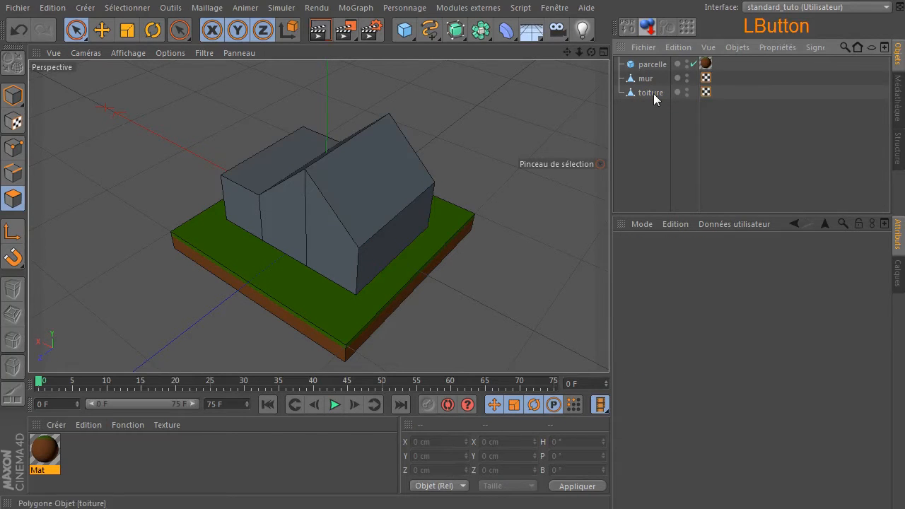
# - Scale the "toiture" object along Z to about 118 cm so the roof overhangs both gable walls
pyautogui.click(650, 93)
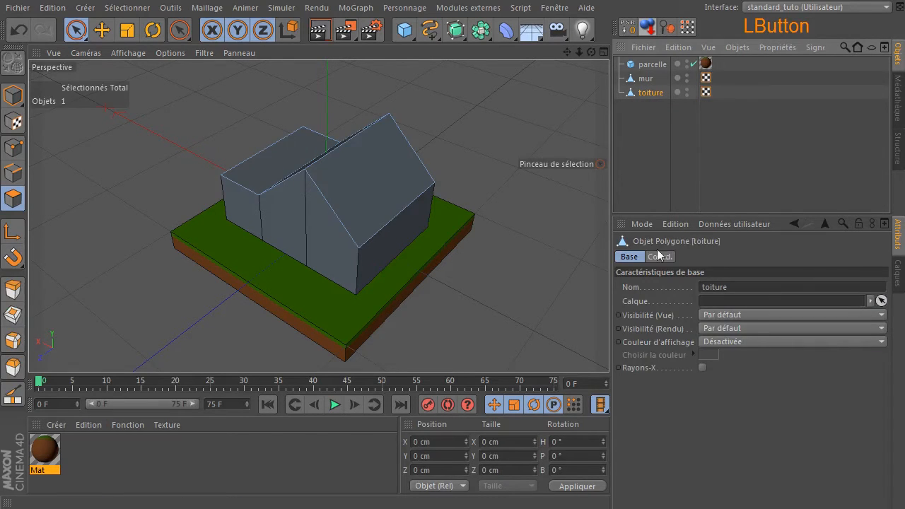
pyautogui.click(13, 96)
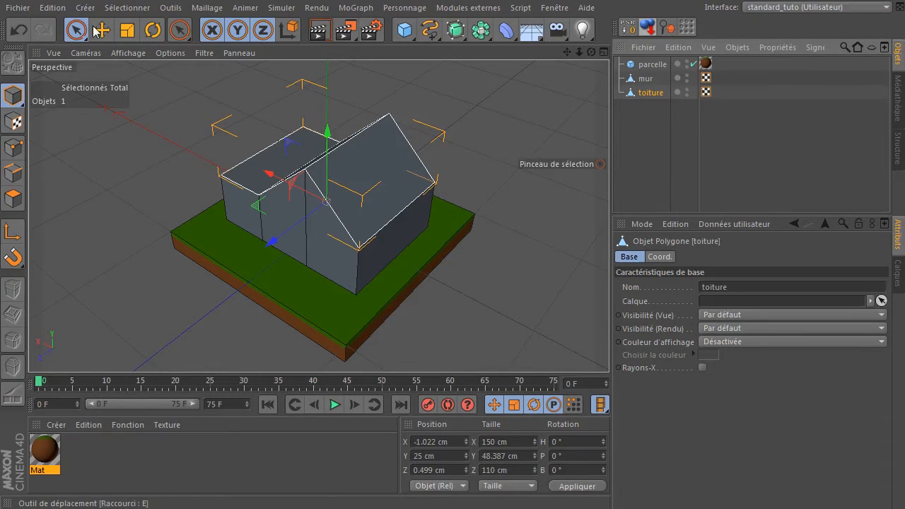
pyautogui.click(127, 31)
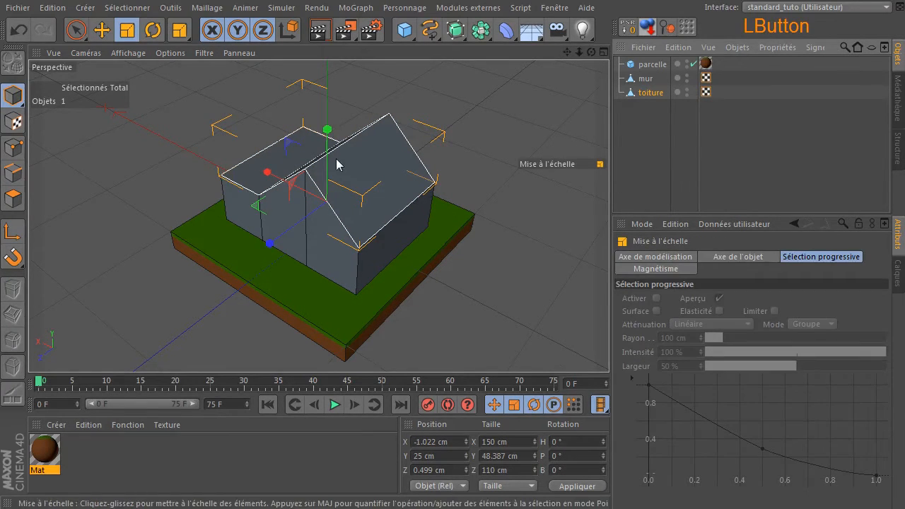
pyautogui.scroll(3, 336, 158)
pyautogui.moveTo(592, 52); pyautogui.dragTo(147, 187)
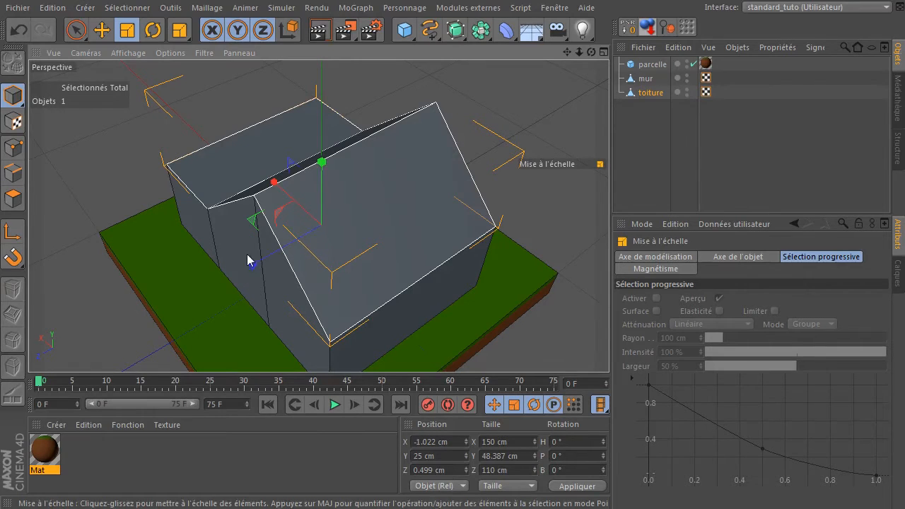
pyautogui.moveTo(254, 263)
pyautogui.mouseDown()
pyautogui.moveTo(245, 266)
pyautogui.moveTo(253, 265)
pyautogui.mouseUp()
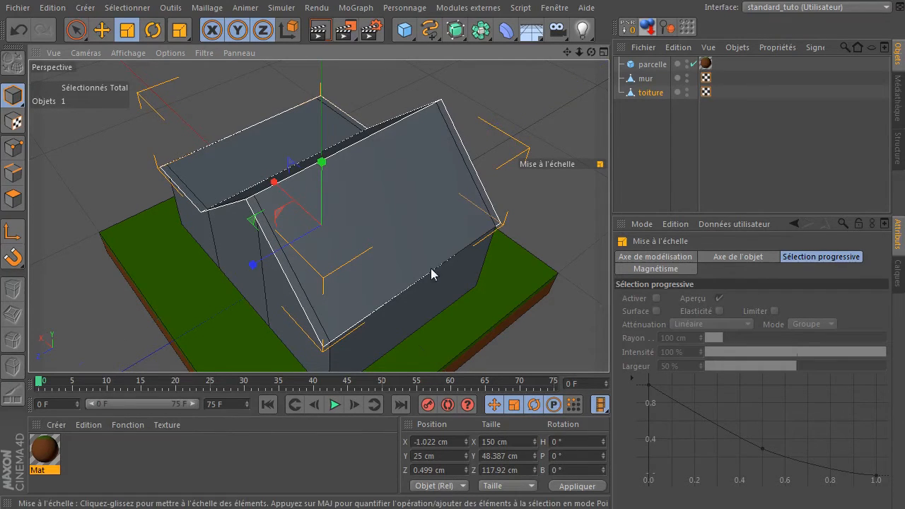
# - Move the outer edge of the flat extension roof outward by about 5 cm in X to form an overhang
pyautogui.click(8, 173)
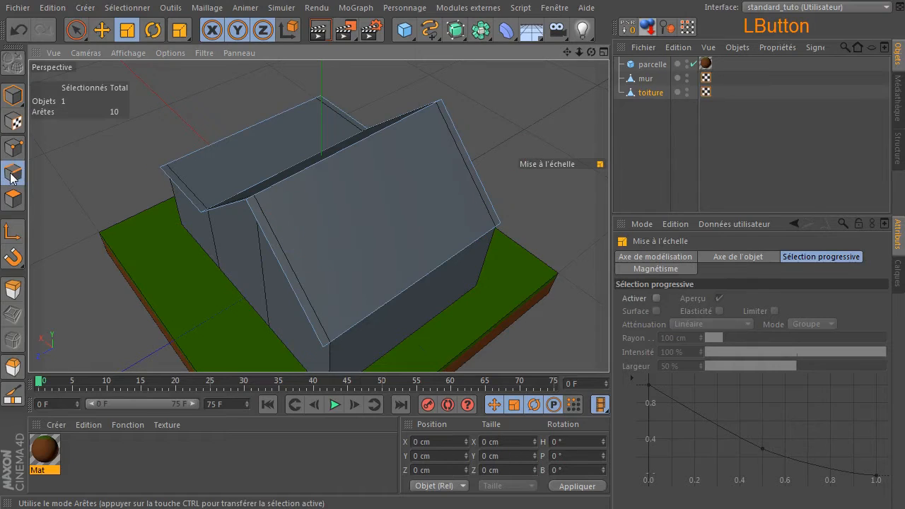
pyautogui.click(238, 129)
pyautogui.moveTo(591, 52); pyautogui.dragTo(697, 56)
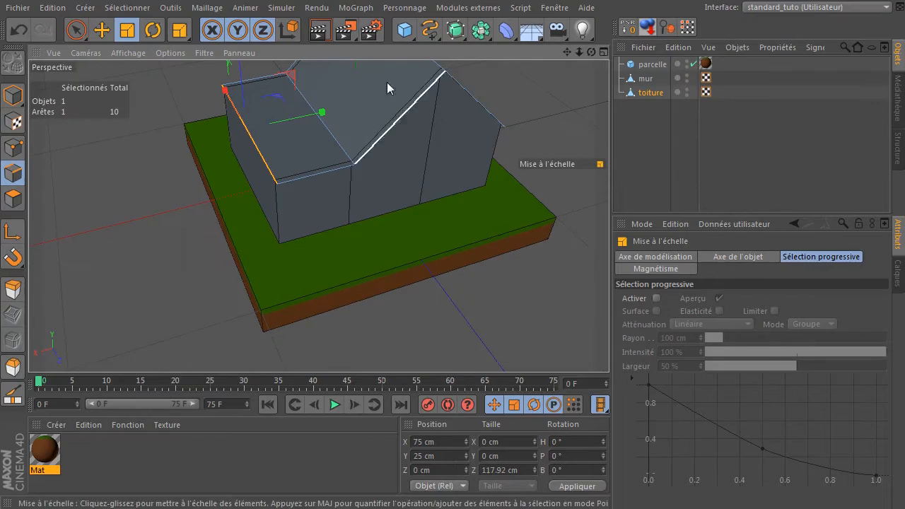
pyautogui.click(102, 30)
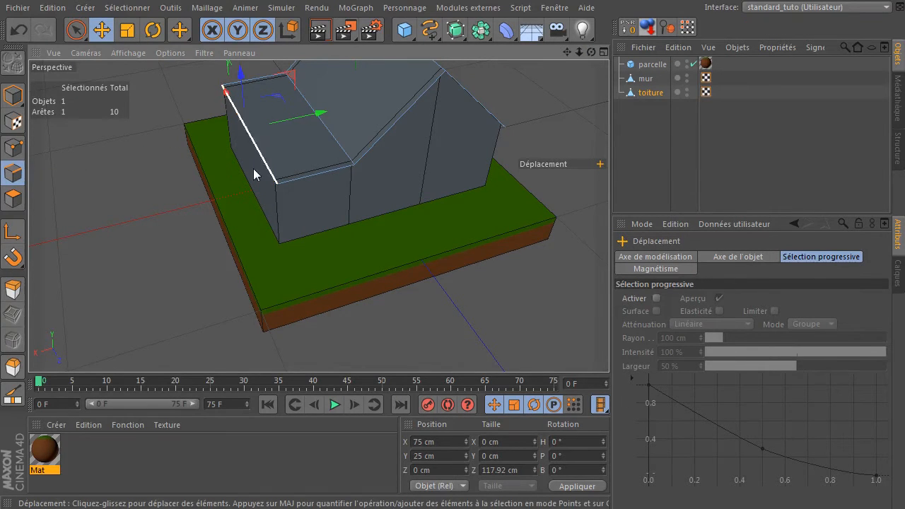
pyautogui.scroll(2, 253, 184)
pyautogui.moveTo(307, 101); pyautogui.dragTo(298, 115)
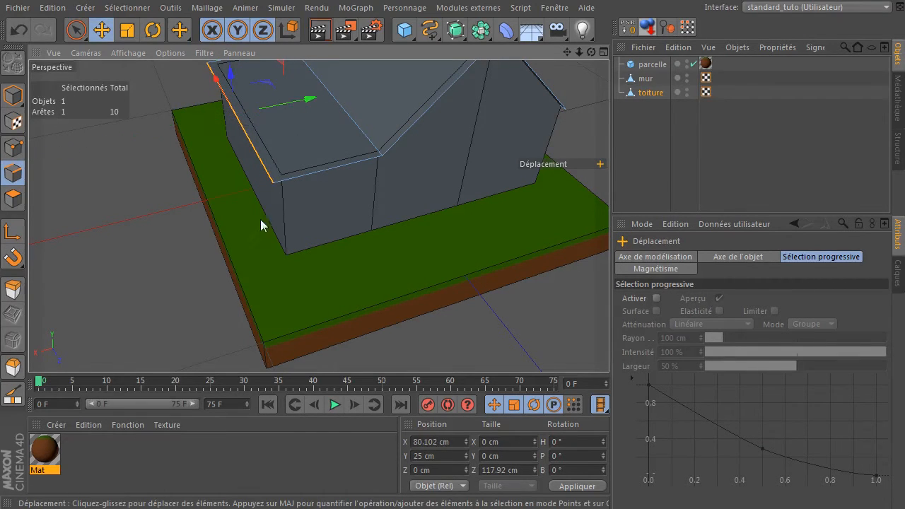
# - Extend the lower eave edge of the outer gable slope along its incline to about X -79 cm, Y 21 cm
pyautogui.moveTo(591, 52); pyautogui.dragTo(389, 46)
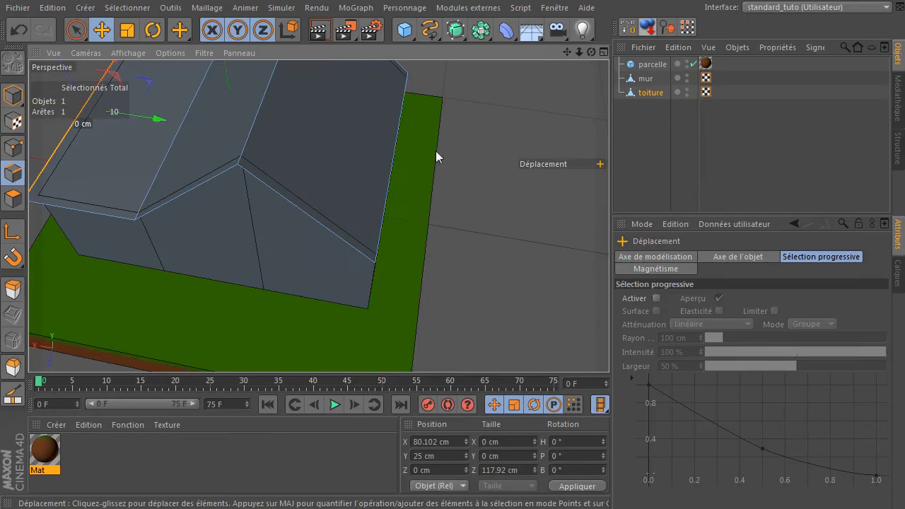
pyautogui.click(394, 164)
pyautogui.moveTo(338, 113); pyautogui.dragTo(346, 118)
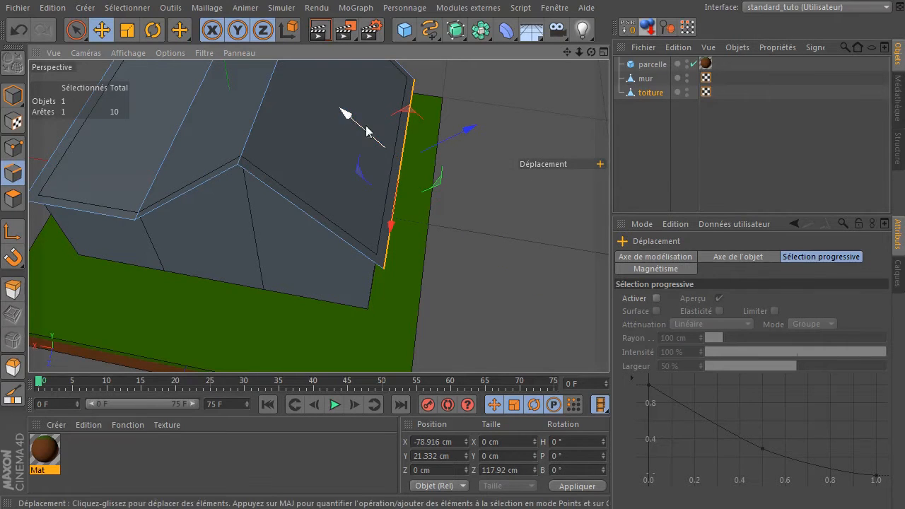
pyautogui.click(491, 177)
# - Select all three polygons of "toiture": the flat extension roof and both gable slopes
pyautogui.moveTo(589, 52); pyautogui.dragTo(621, 73)
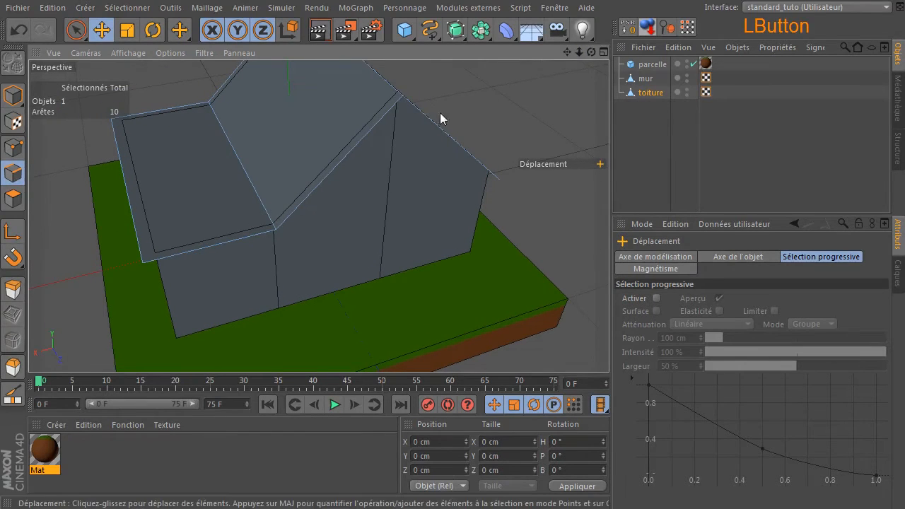
pyautogui.click(11, 200)
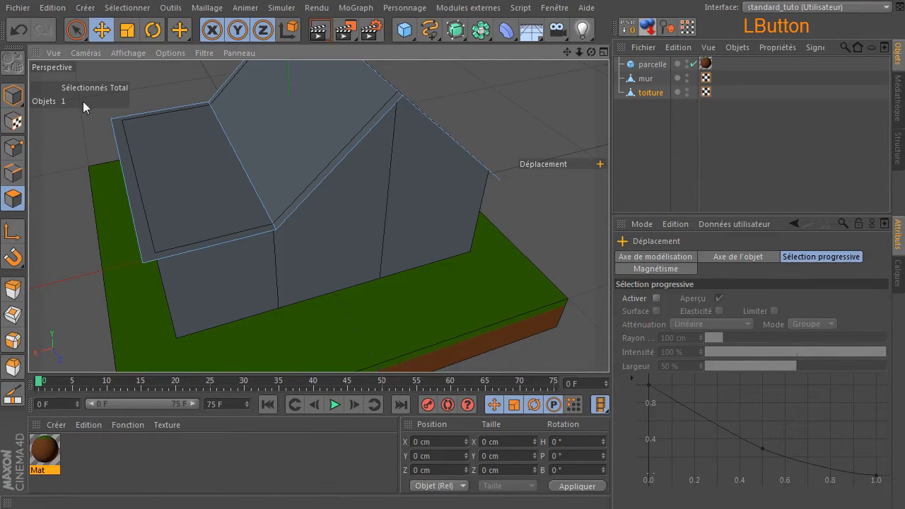
pyautogui.click(75, 30)
pyautogui.click(145, 124)
pyautogui.click(181, 145)
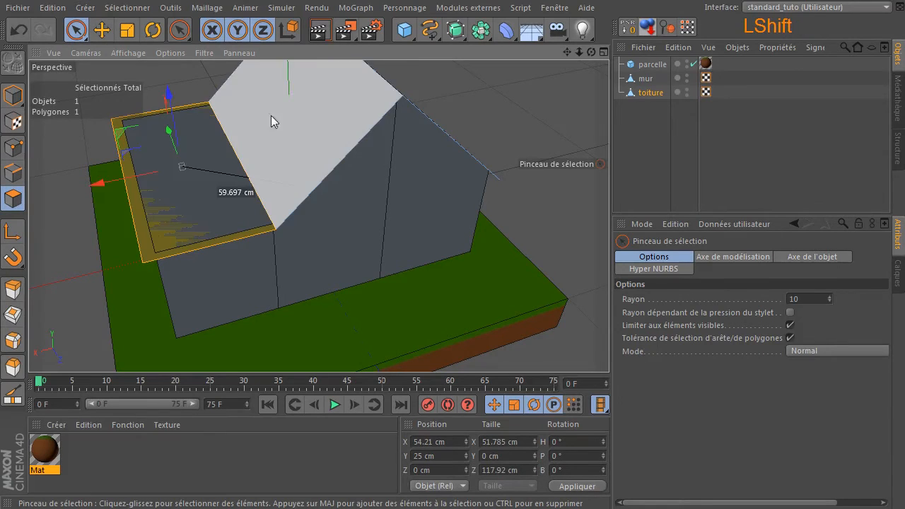
pyautogui.keyDown('shift'); pyautogui.click(293, 109); pyautogui.keyUp('shift')
pyautogui.moveTo(591, 52); pyautogui.dragTo(592, 50)
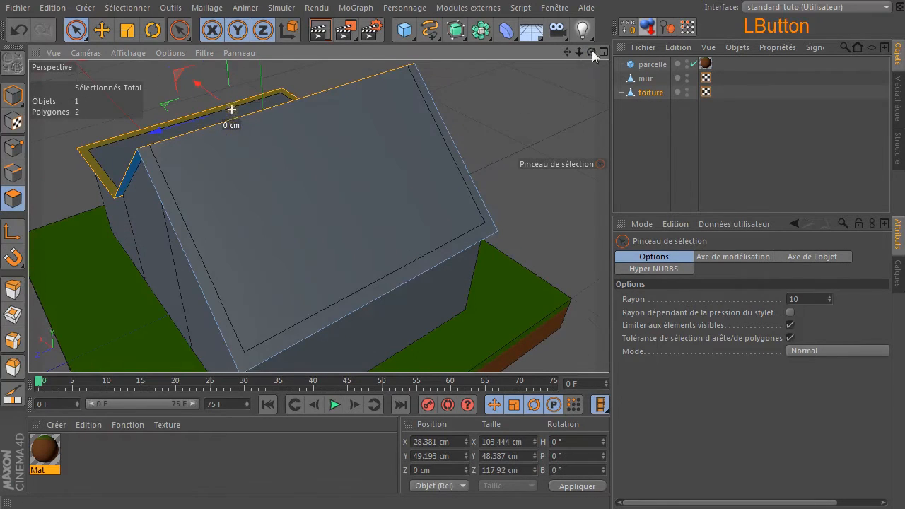
pyautogui.keyDown('shift'); pyautogui.click(389, 166); pyautogui.keyUp('shift')
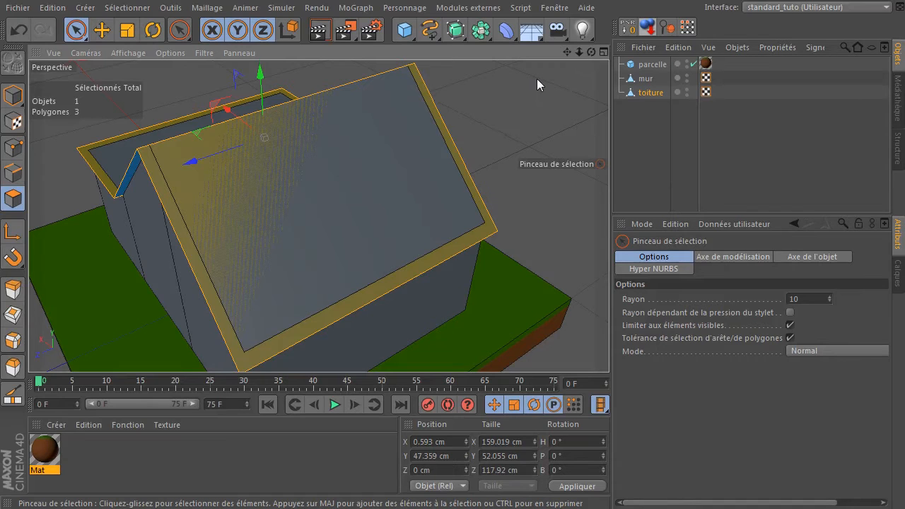
# - Extrude the selected roof polygons by 1.5 cm with caps (Couvercles) enabled to give the roof thickness
pyautogui.press('d')
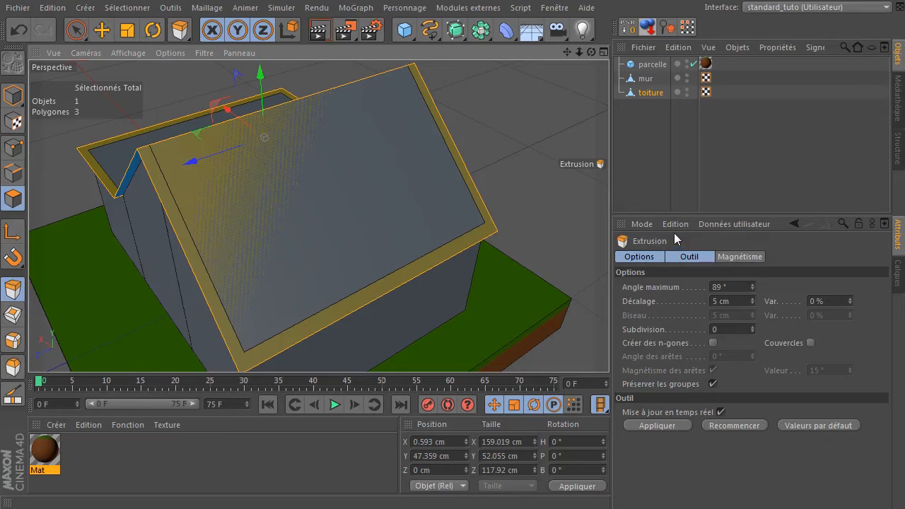
pyautogui.click(810, 343)
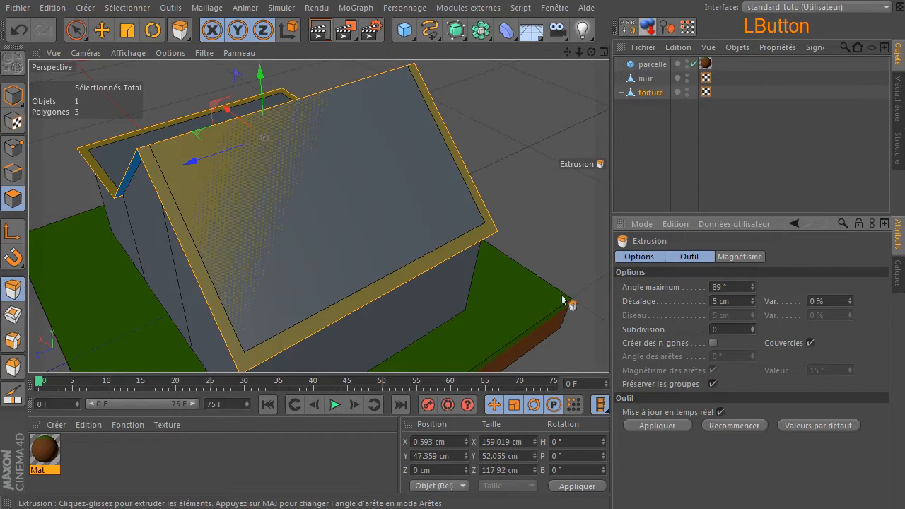
pyautogui.moveTo(591, 52); pyautogui.dragTo(686, 50)
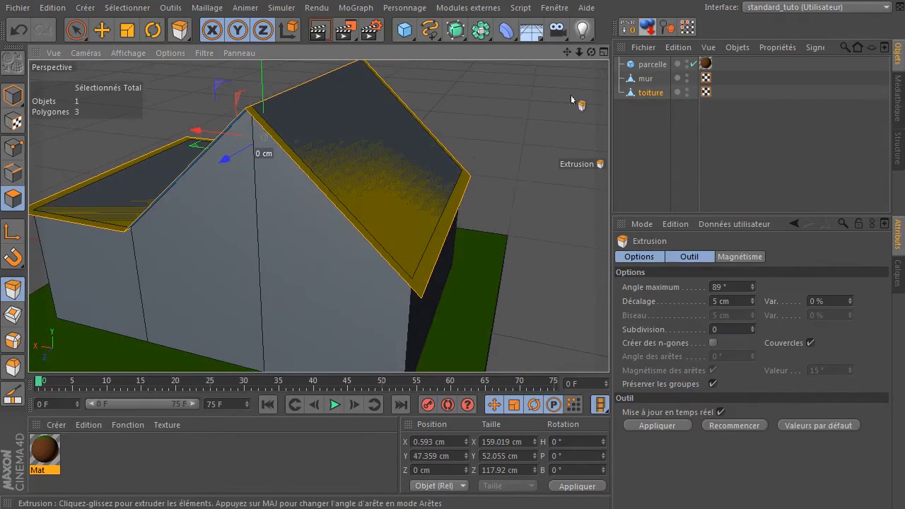
pyautogui.moveTo(431, 220); pyautogui.dragTo(510, 132)
pyautogui.moveTo(477, 125)
pyautogui.mouseDown()
pyautogui.moveTo(456, 126)
pyautogui.moveTo(477, 125)
pyautogui.mouseUp()
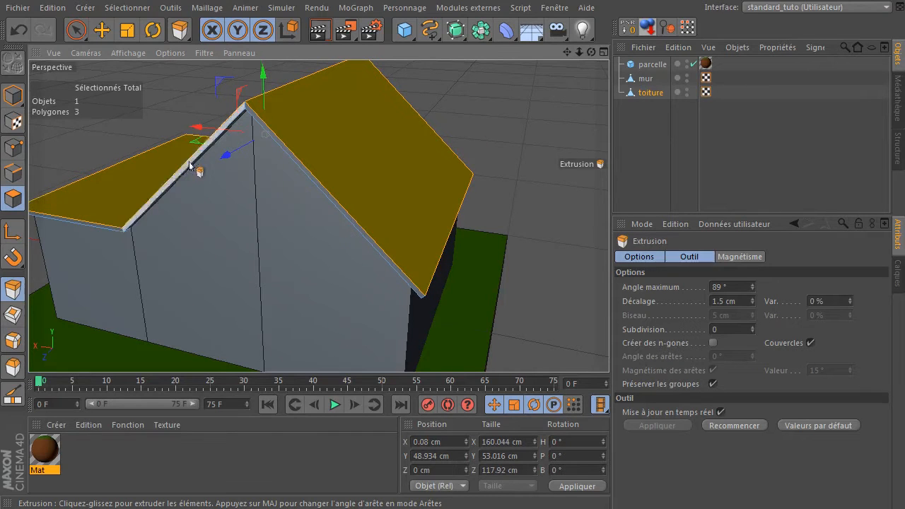
# - Compare the underside of the roof with the extrusion caps switched off and on again
pyautogui.moveTo(591, 51); pyautogui.dragTo(615, 9)
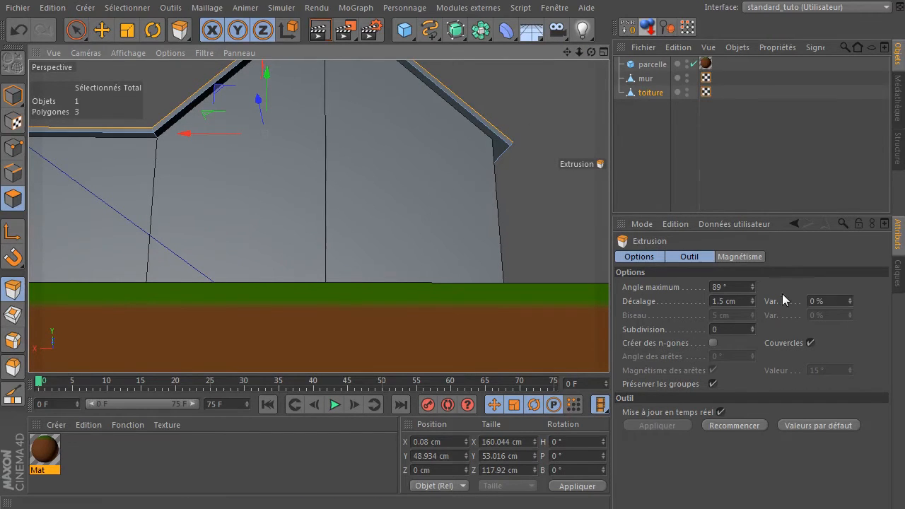
pyautogui.click(810, 342)
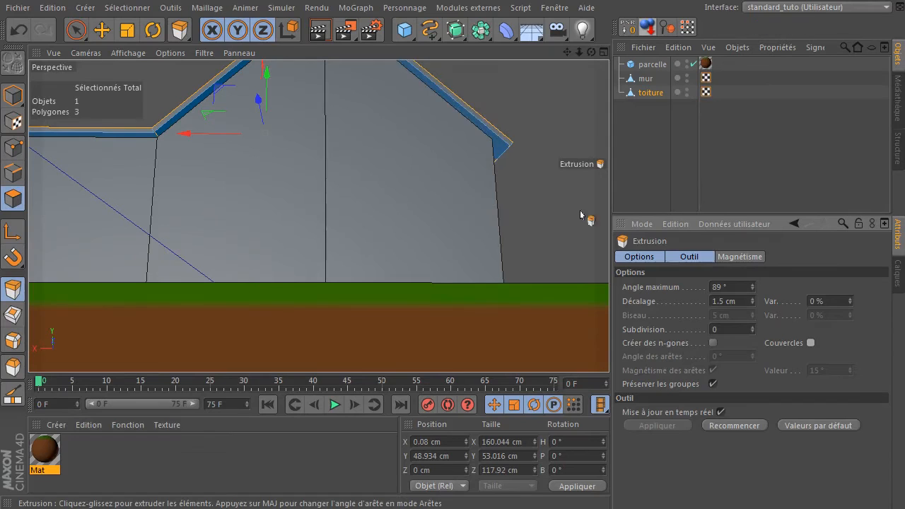
pyautogui.click(810, 342)
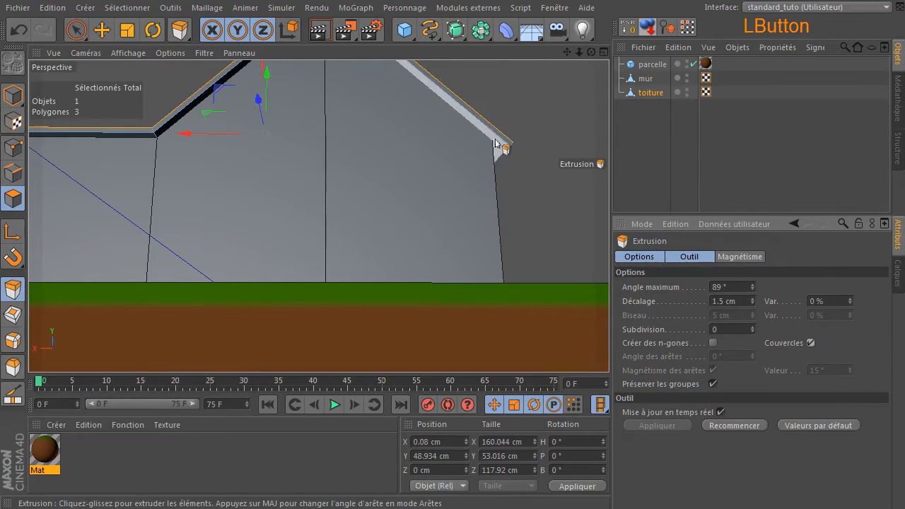
# - Deselect the extruded roof polygons and inspect the thickened roof and its overhangs from several sides
pyautogui.click(77, 29)
pyautogui.click(531, 110)
pyautogui.moveTo(583, 53); pyautogui.dragTo(591, 52)
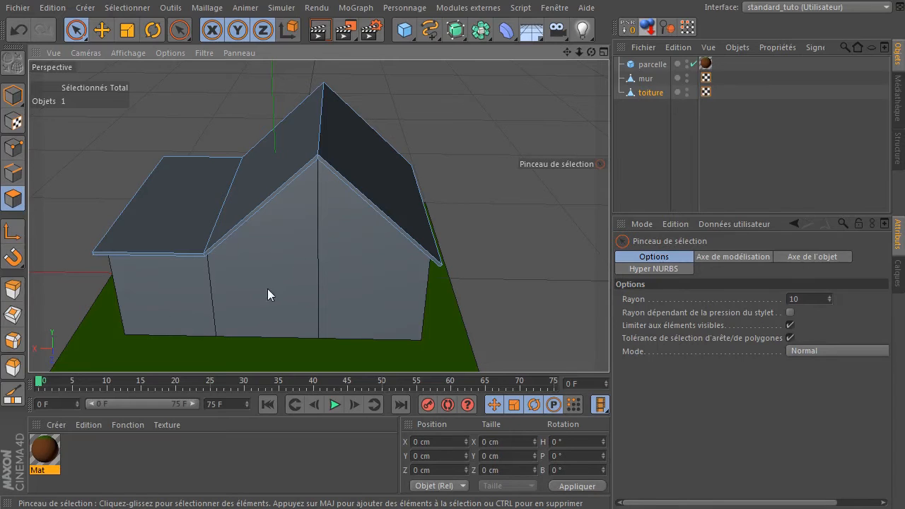
pyautogui.moveTo(591, 51); pyautogui.dragTo(569, 54)
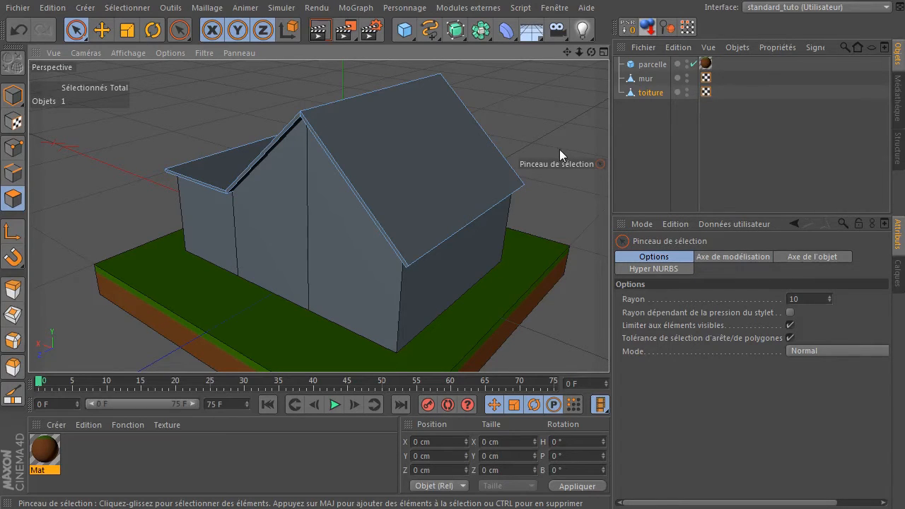
# - Add a new cube primitive in object mode and set its Y size to 45 cm
pyautogui.click(12, 95)
pyautogui.click(404, 29)
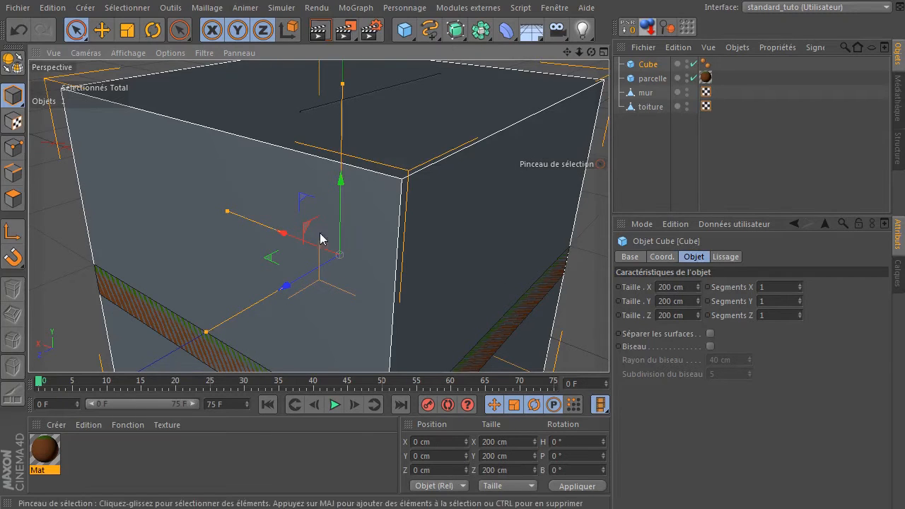
pyautogui.click(691, 290)
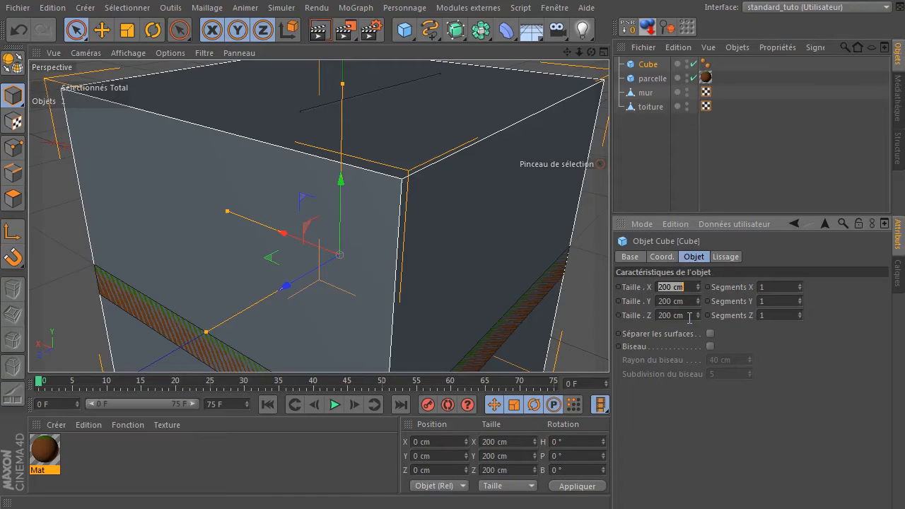
pyautogui.click(693, 304)
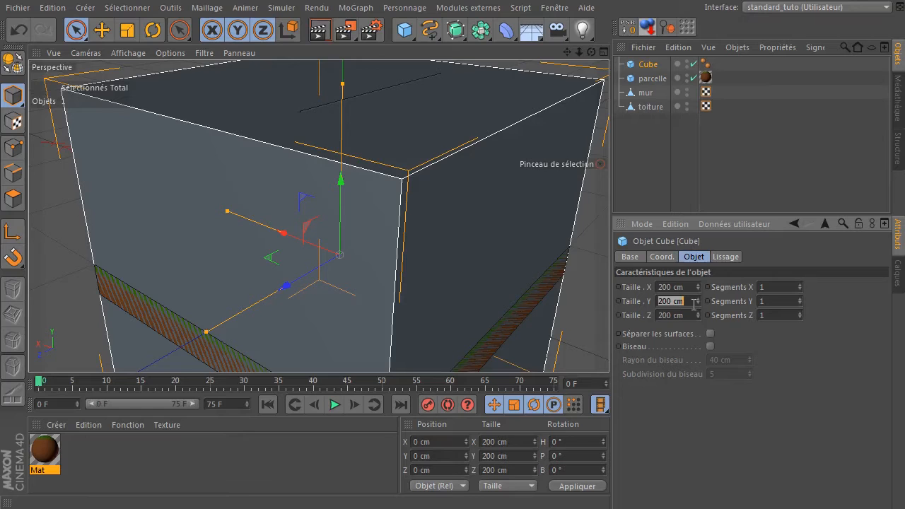
pyautogui.write('45')
pyautogui.press('Return')
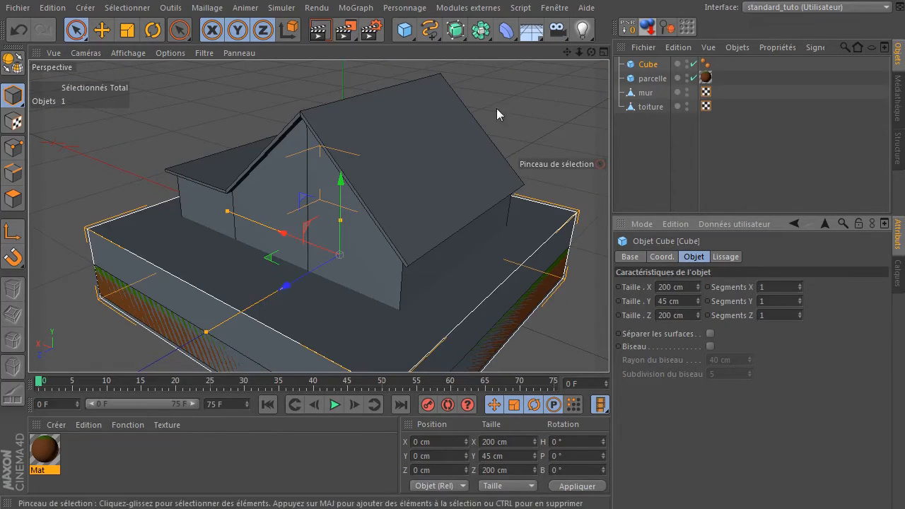
# - Set the cube's Y size to 40 cm and drop it so its base rests on the ground plane
pyautogui.click(647, 27)
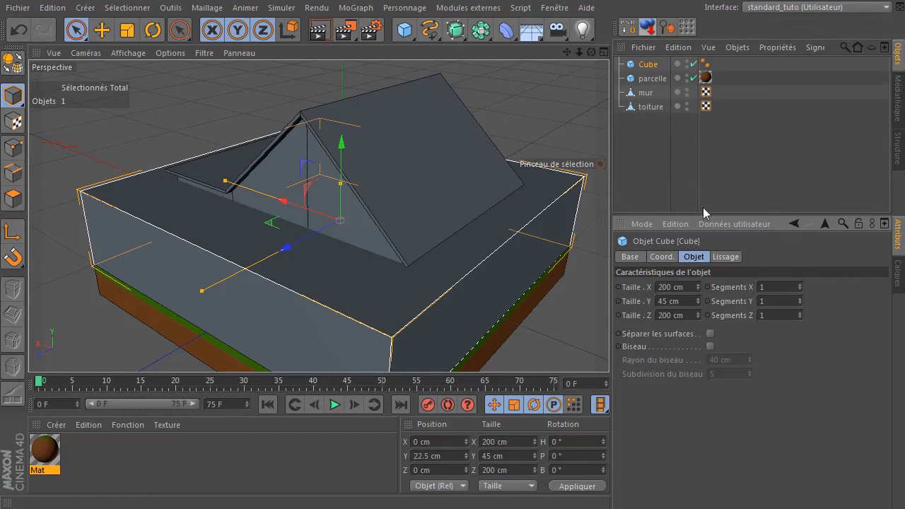
pyautogui.click(685, 298)
pyautogui.write('40')
pyautogui.press('Return')
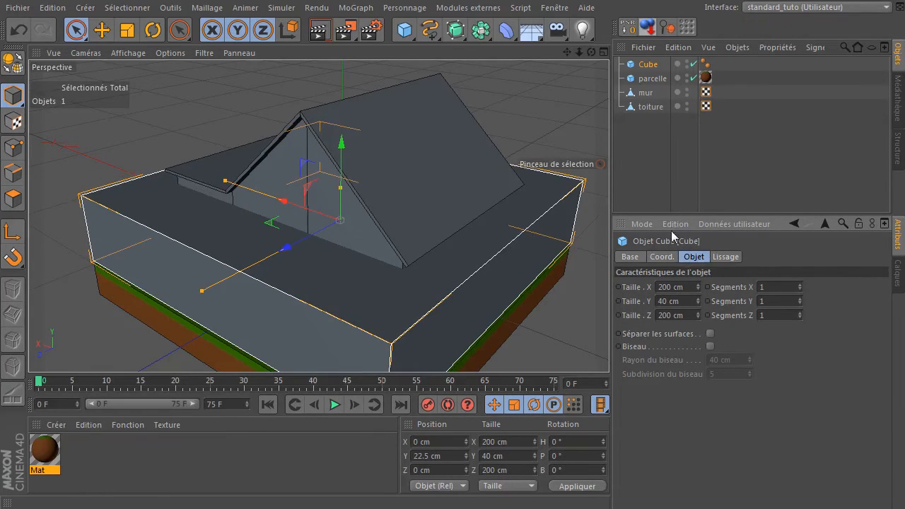
pyautogui.click(648, 27)
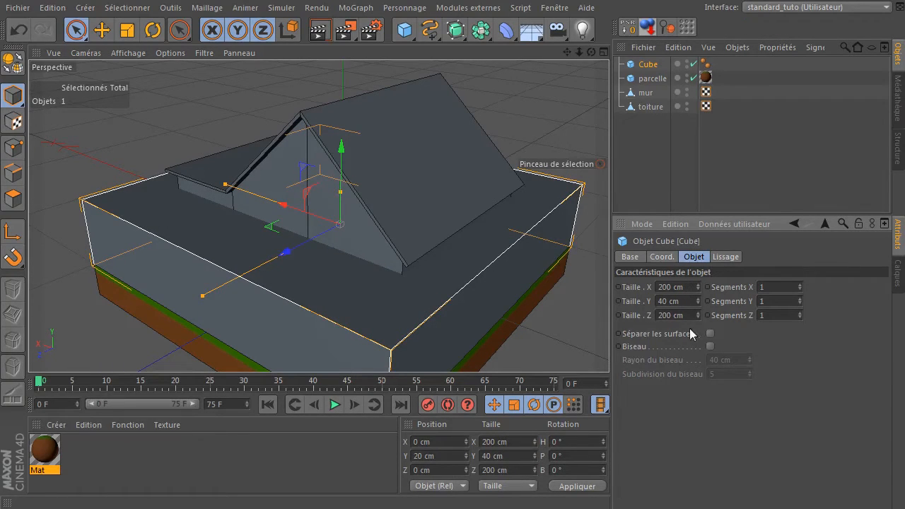
# - Try progressively narrower X sizes of 50, 30 and 20 cm on the cube against the front facade
pyautogui.click(687, 287)
pyautogui.write('50')
pyautogui.press('Return')
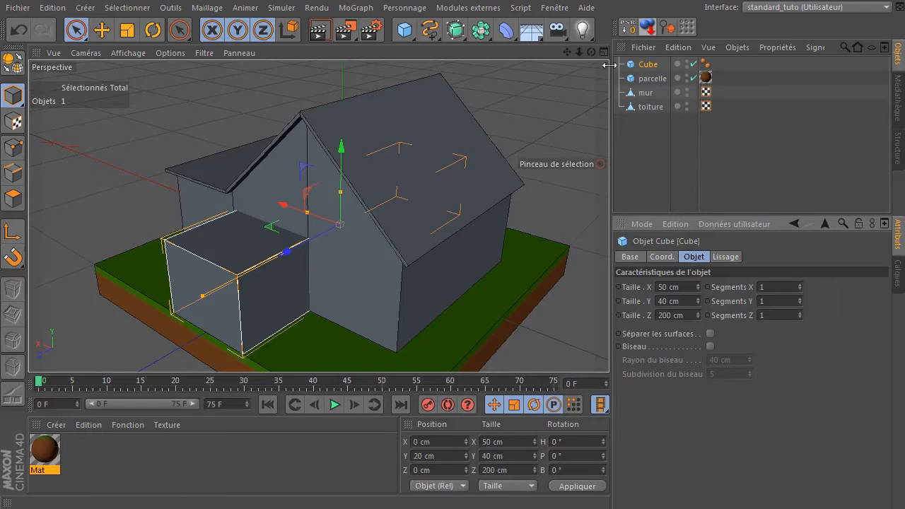
pyautogui.click(340, 225)
pyautogui.moveTo(591, 51); pyautogui.dragTo(701, 52)
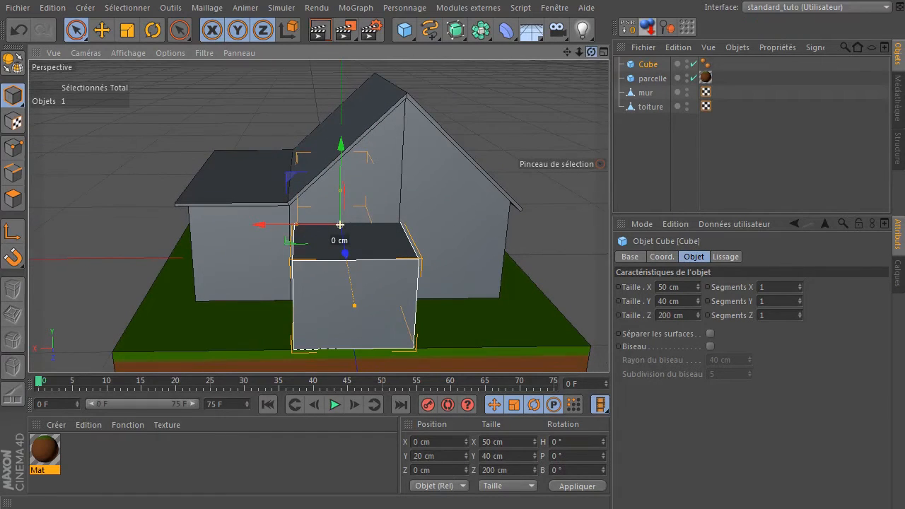
pyautogui.click(689, 287)
pyautogui.write('30')
pyautogui.press('Return')
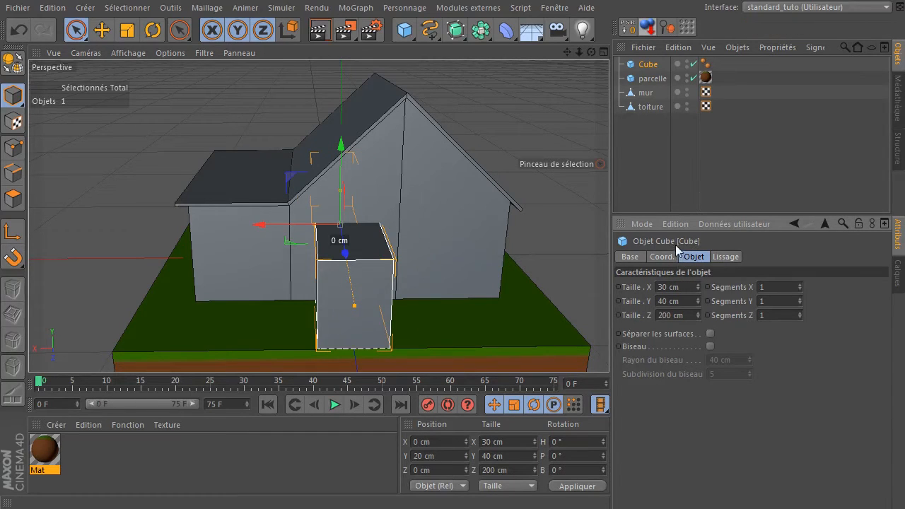
pyautogui.click(685, 282)
pyautogui.doubleClick(679, 287)
pyautogui.write('20')
pyautogui.press('Return')
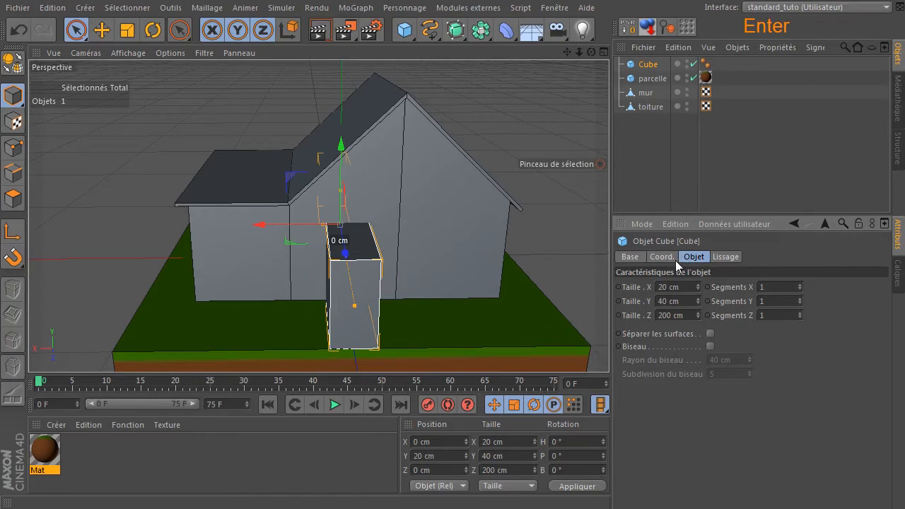
# - Shift the cube along X to about 47 cm at the low wing and set its X and Z sizes to 25 cm
pyautogui.moveTo(260, 226); pyautogui.dragTo(187, 226)
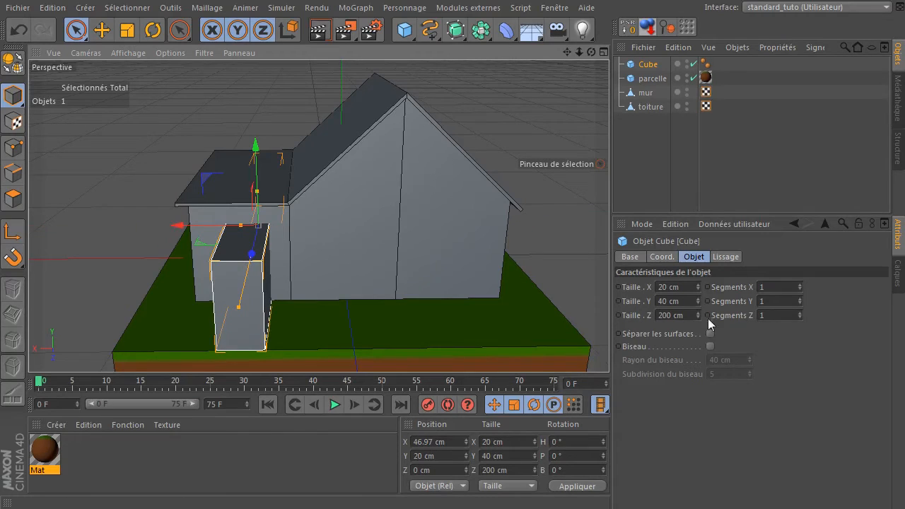
pyautogui.doubleClick(684, 287)
pyautogui.write('25')
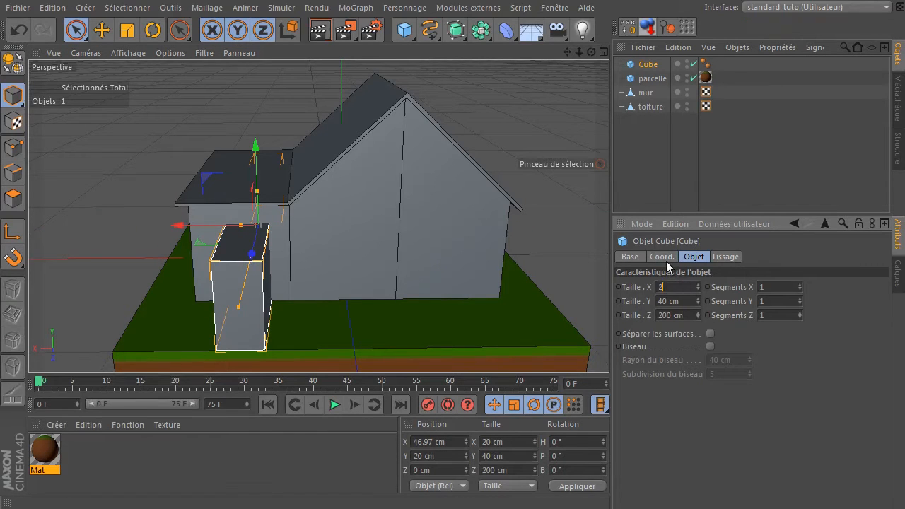
pyautogui.press('Return')
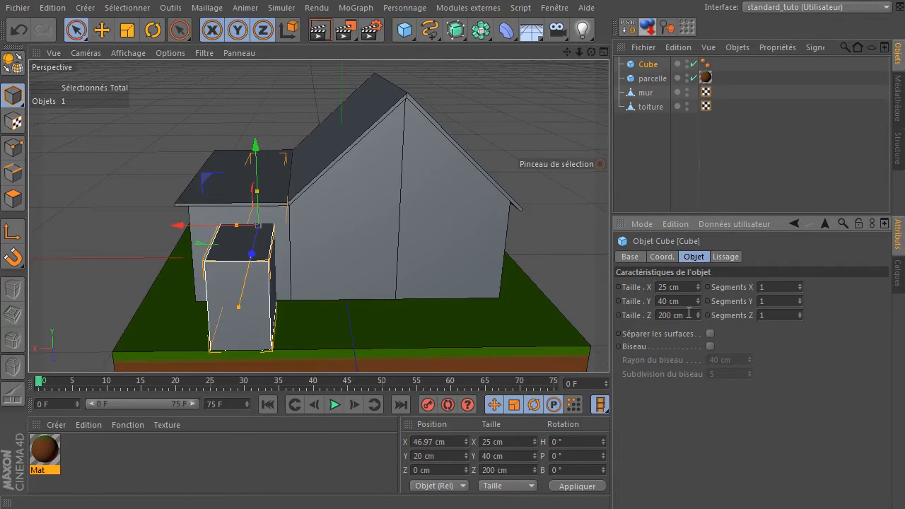
pyautogui.doubleClick(687, 313)
pyautogui.write('25')
pyautogui.press('Return')
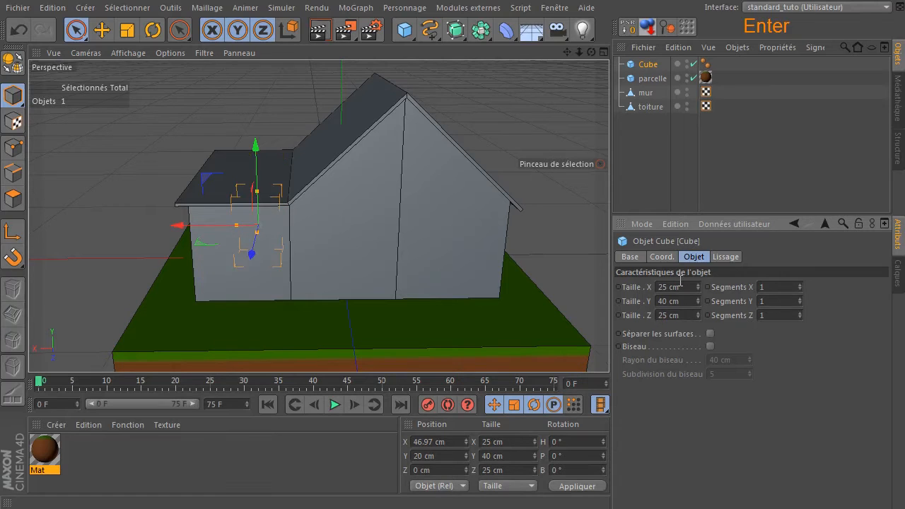
# - Position the cube in the low wing's front wall, at about X 51 cm and Z 44 cm, so it barely protrudes
pyautogui.moveTo(251, 256); pyautogui.dragTo(216, 304)
pyautogui.moveTo(185, 277); pyautogui.dragTo(179, 275)
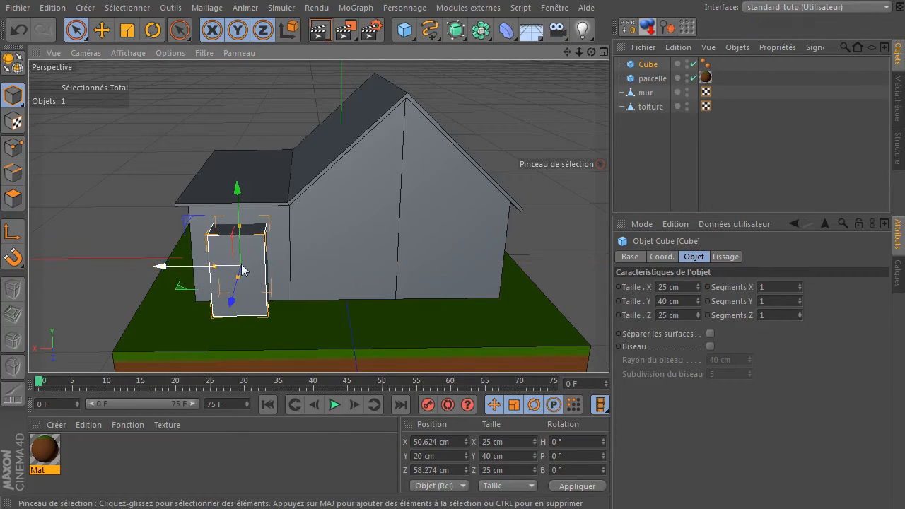
pyautogui.moveTo(591, 52); pyautogui.dragTo(677, 57)
pyautogui.moveTo(302, 284); pyautogui.dragTo(276, 288)
pyautogui.moveTo(591, 52)
pyautogui.mouseDown()
pyautogui.moveTo(658, 32)
pyautogui.moveTo(562, 59)
pyautogui.moveTo(577, 55)
pyautogui.mouseUp()
# - Switch the viewport to the isometric camera and run a test render of the house
pyautogui.click(97, 53)
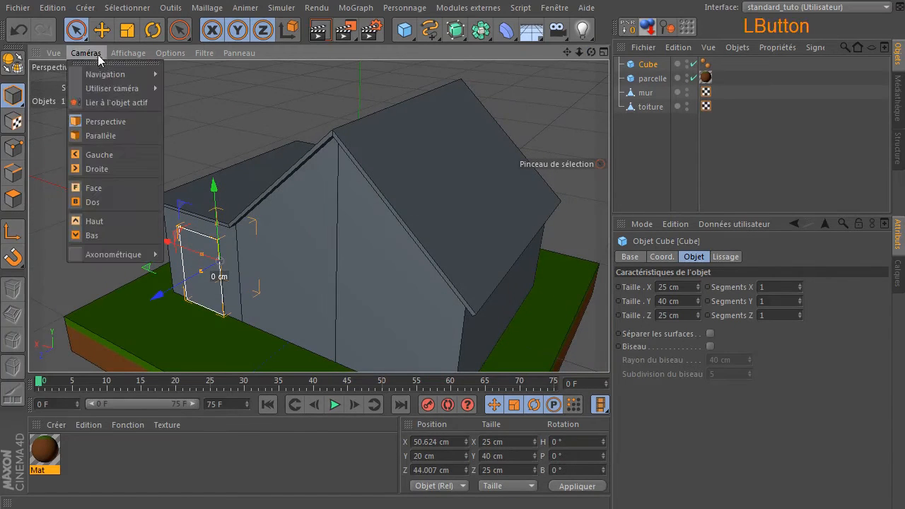
pyautogui.moveTo(127, 254)
pyautogui.click(181, 262)
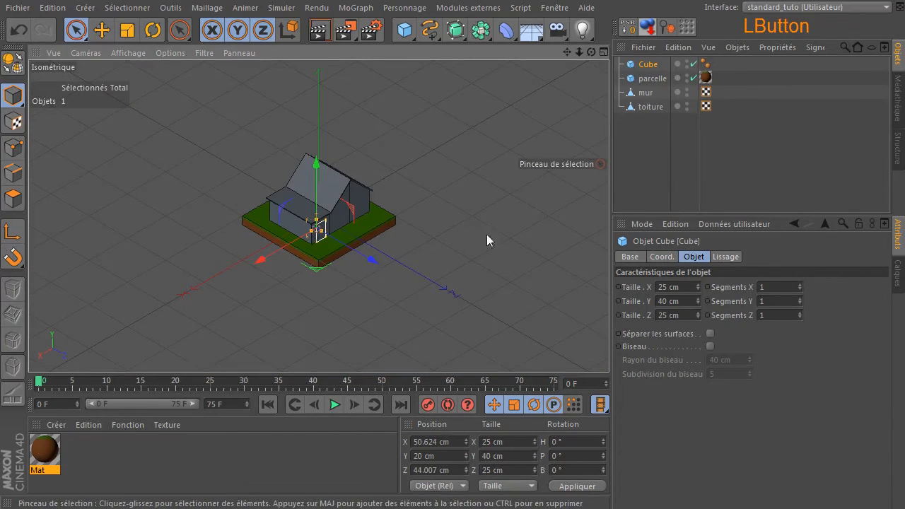
pyautogui.click(320, 30)
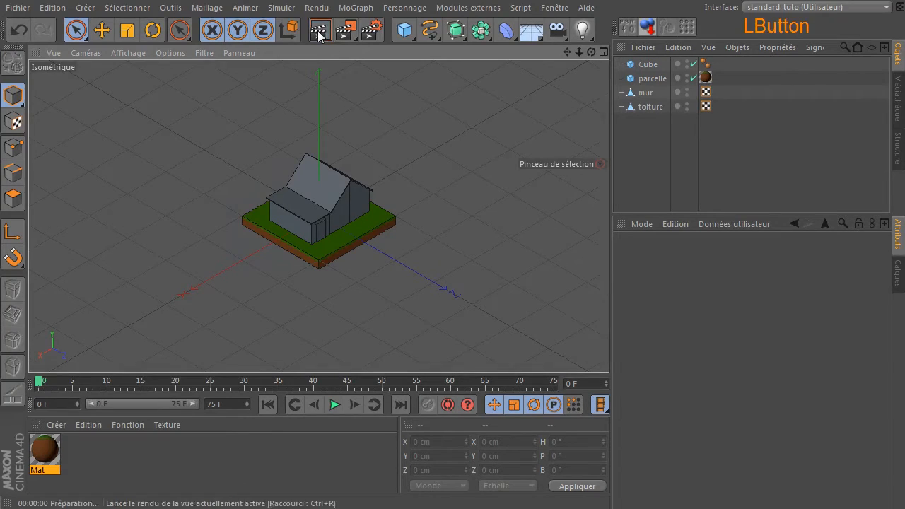
pyautogui.click(444, 168)
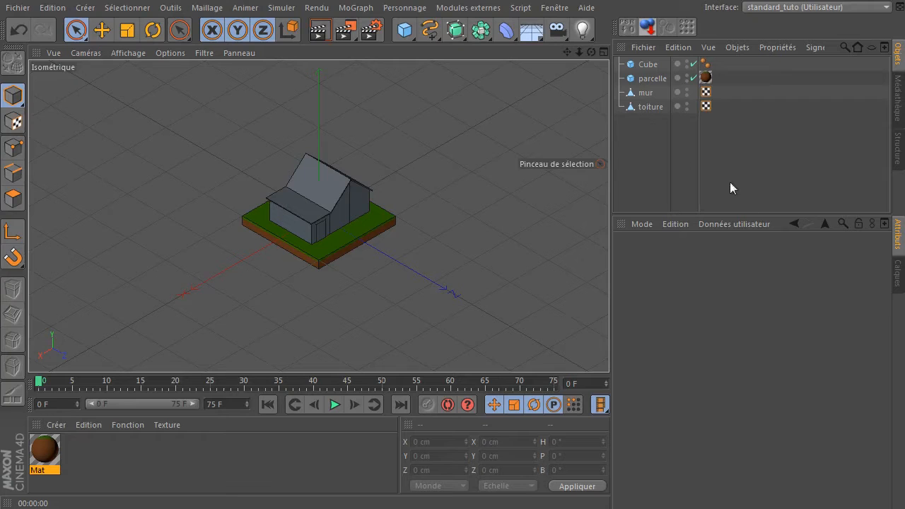
# - Try an X size of 20 cm on the door cube and set it back to 25 cm
pyautogui.click(643, 65)
pyautogui.click(677, 287)
pyautogui.write('20')
pyautogui.press('Return')
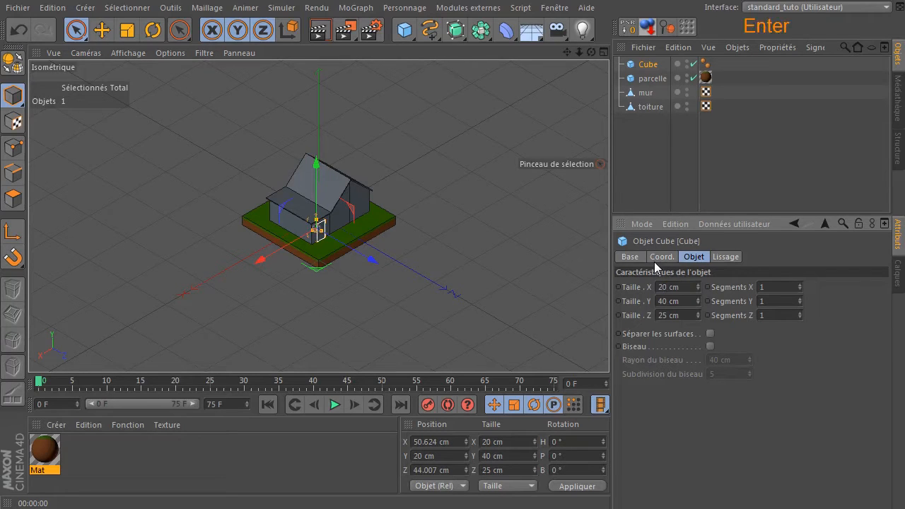
pyautogui.click(678, 287)
pyautogui.write('25')
pyautogui.press('Return')
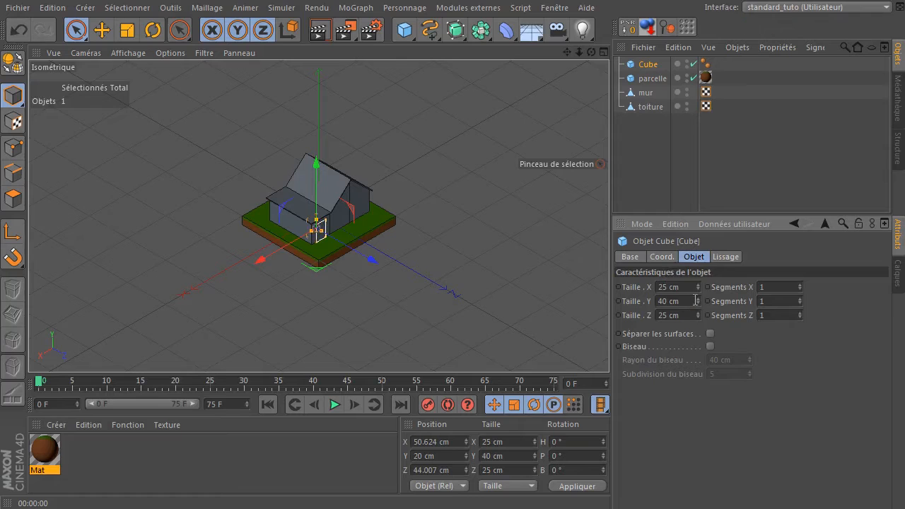
# - Set the door cube's Y size to 35 cm, drop it back onto the ground plane, and deselect it to check its proportions
pyautogui.click(691, 301)
pyautogui.write('35')
pyautogui.press('Return')
pyautogui.click(647, 27)
pyautogui.scroll(6, 383, 161)
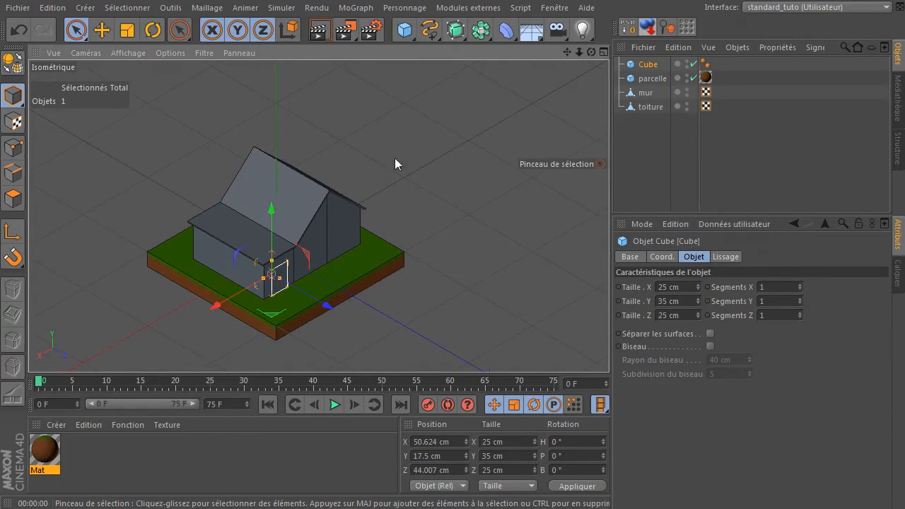
pyautogui.click(481, 185)
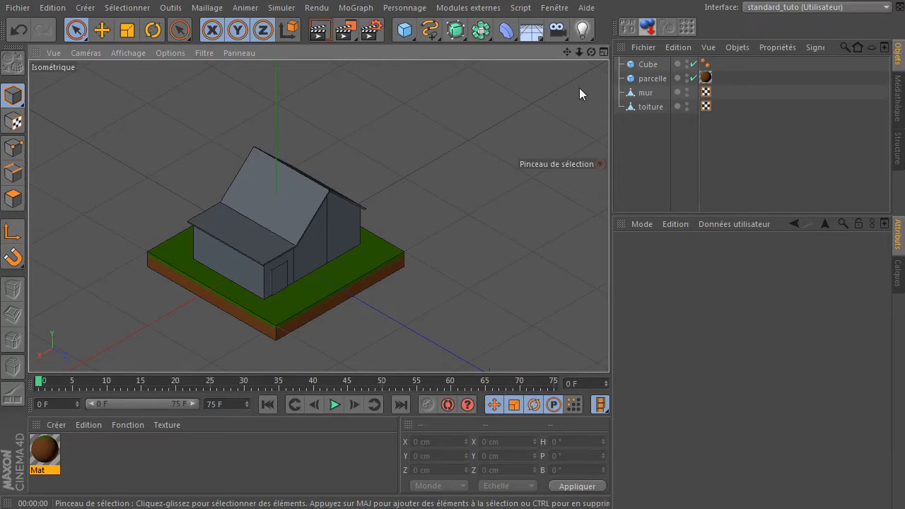
pyautogui.moveTo(570, 52); pyautogui.dragTo(582, 51)
pyautogui.click(591, 52)
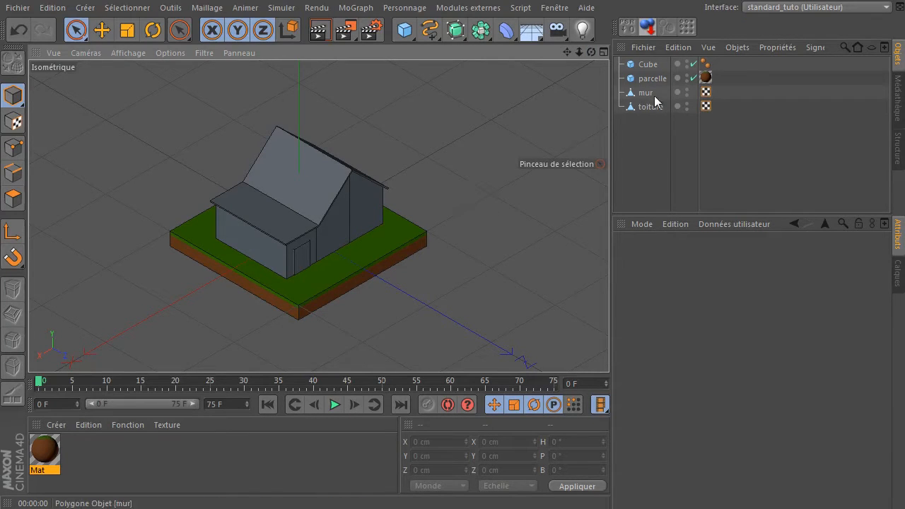
# - Set the door cube's X and Z sizes to 20 cm and move it forward along Z to about 45.6 cm
pyautogui.click(651, 68)
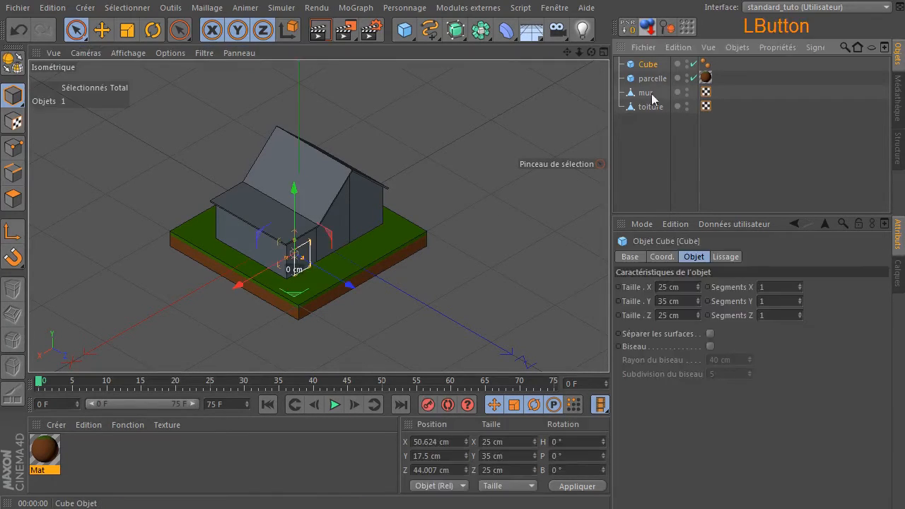
pyautogui.click(683, 286)
pyautogui.write('20')
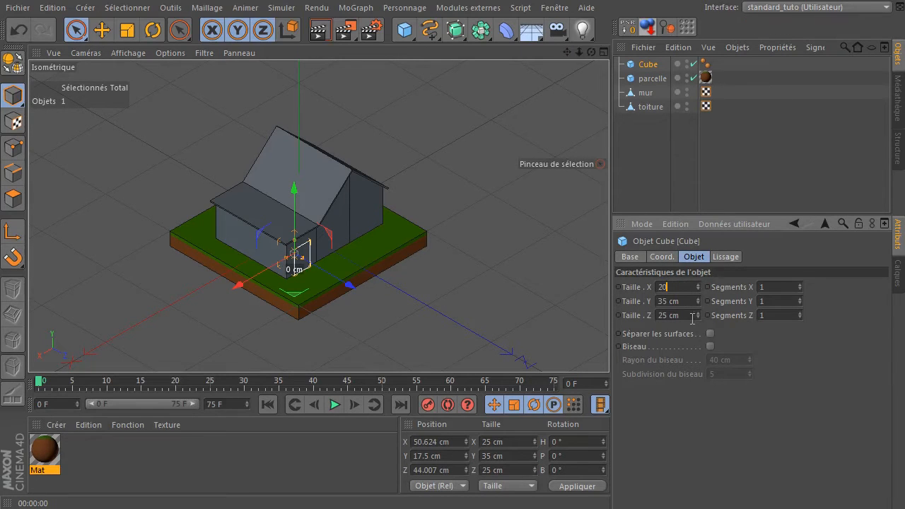
pyautogui.click(684, 314)
pyautogui.write('20')
pyautogui.press('Return')
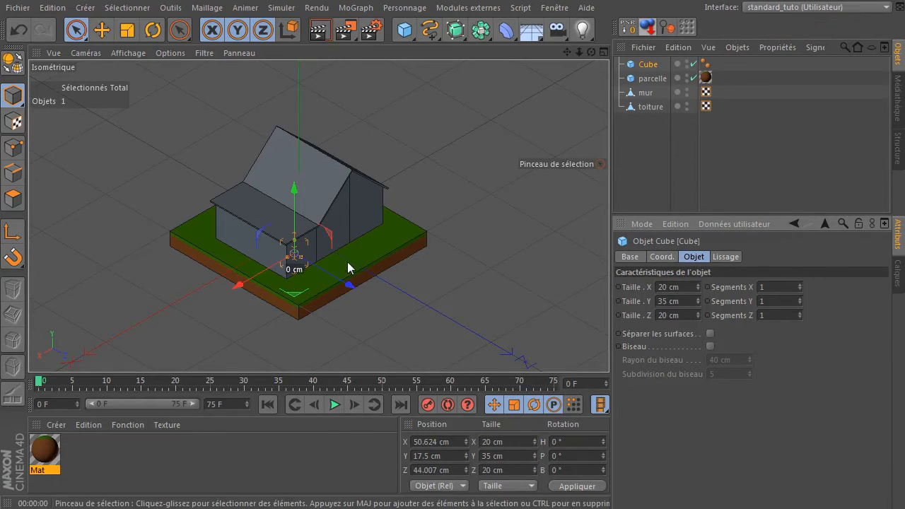
pyautogui.moveTo(351, 282); pyautogui.dragTo(351, 285)
pyautogui.click(481, 220)
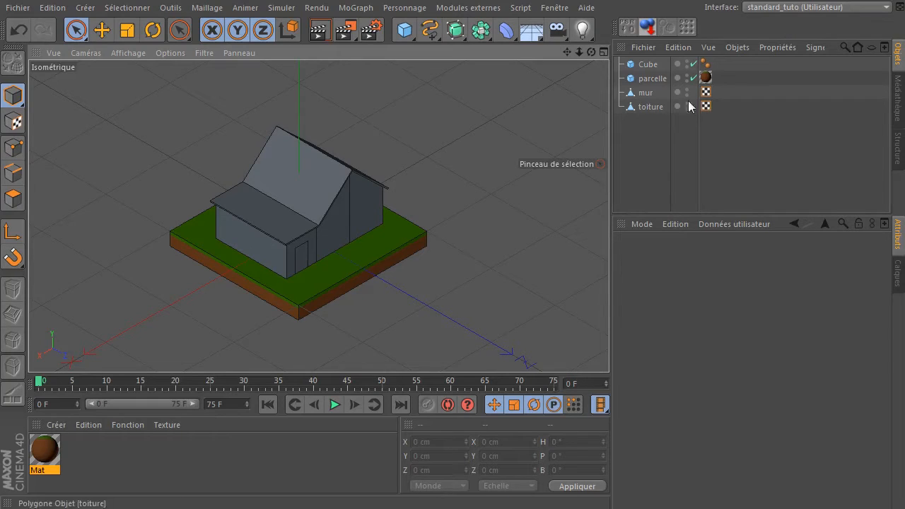
# - Rename the door cube "repere porte"
pyautogui.click(647, 64)
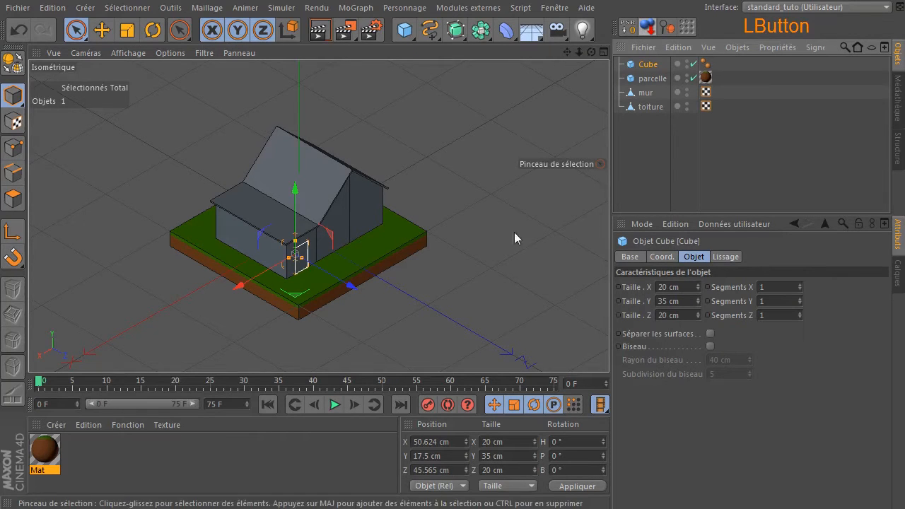
pyautogui.doubleClick(644, 64)
pyautogui.write('repere')
pyautogui.write(' porte')
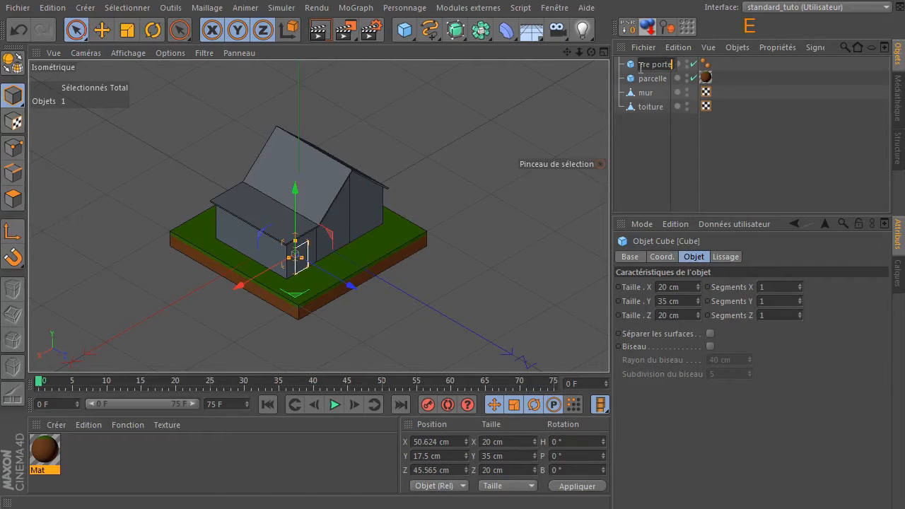
pyautogui.press('Return')
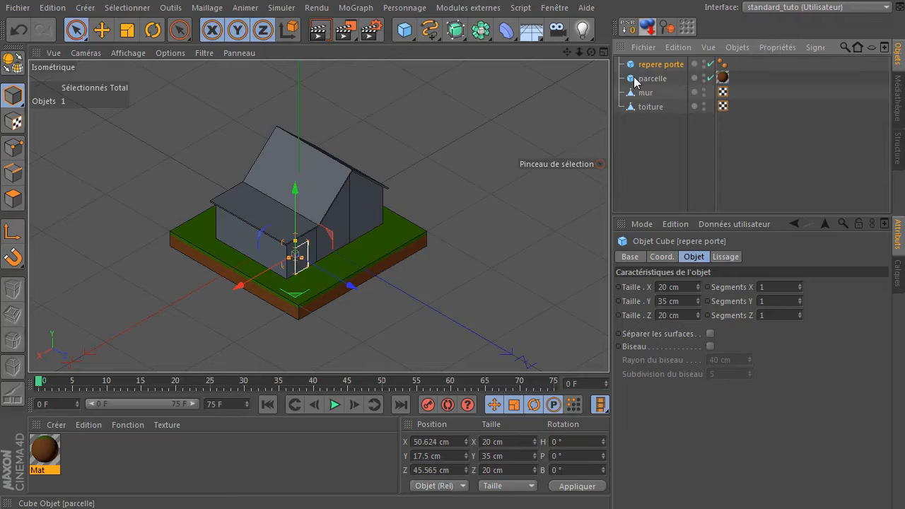
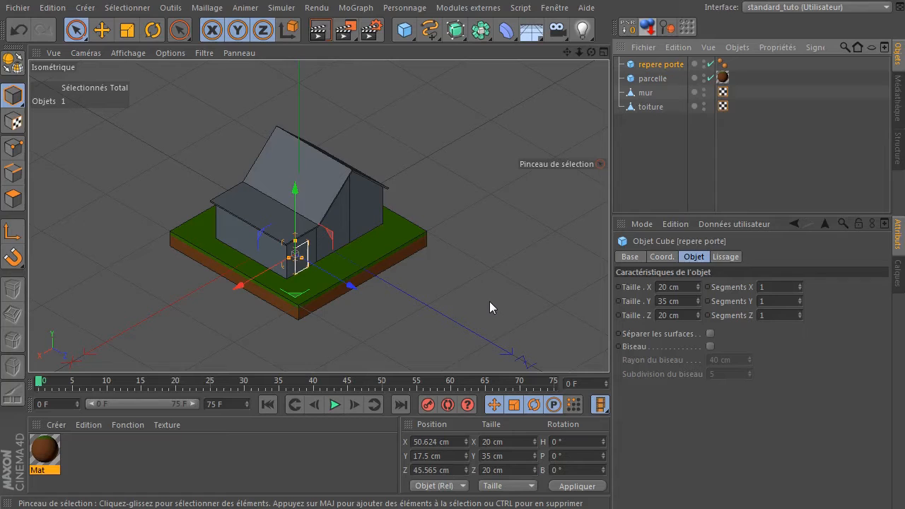
# - Duplicate "repere porte" and slide the copy along X to about -2.3 cm, in front of the main gable wall
pyautogui.click(592, 52)
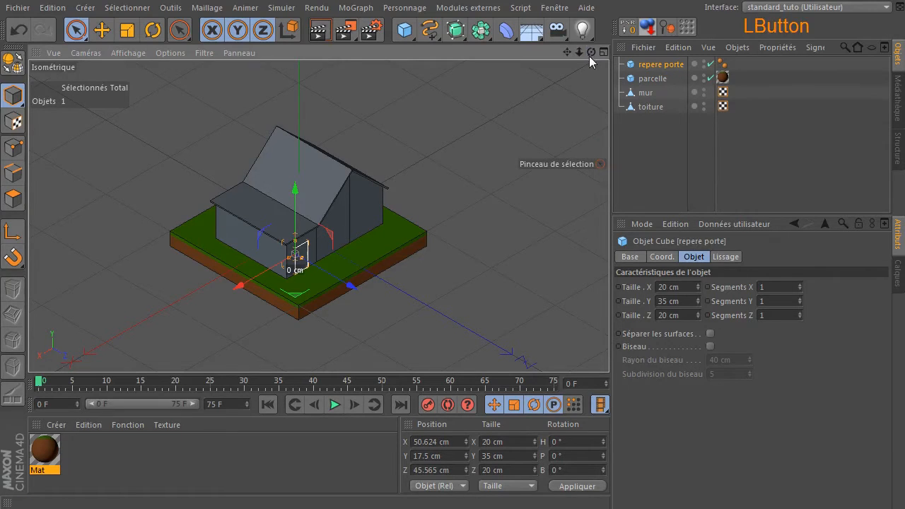
pyautogui.click(657, 166)
pyautogui.click(657, 63)
pyautogui.keyDown('ctrl'); pyautogui.click(642, 67); pyautogui.keyUp('ctrl')
pyautogui.keyDown('ctrl'); pyautogui.moveTo(642, 68); pyautogui.dragTo(644, 75); pyautogui.keyUp('ctrl')
pyautogui.moveTo(244, 281); pyautogui.dragTo(287, 280)
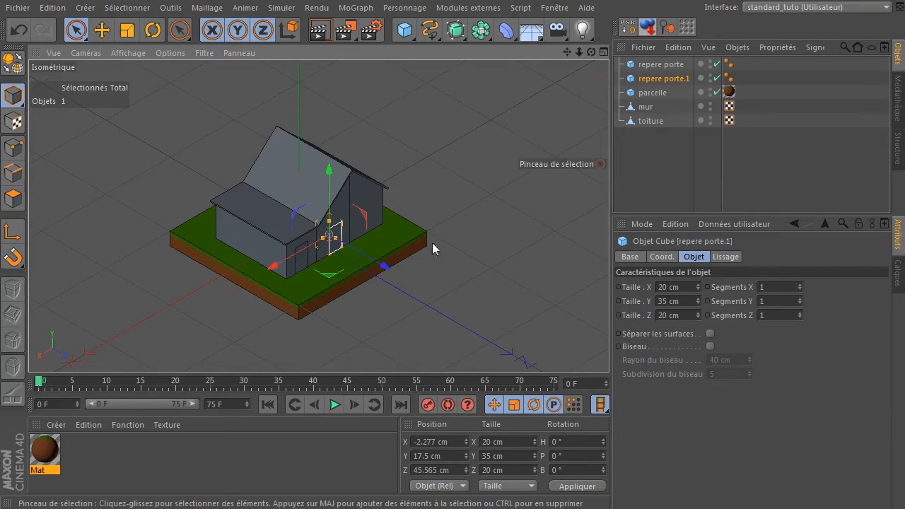
# - Reduce the duplicated cube's Y size to 25 cm, then to 18 cm
pyautogui.click(688, 306)
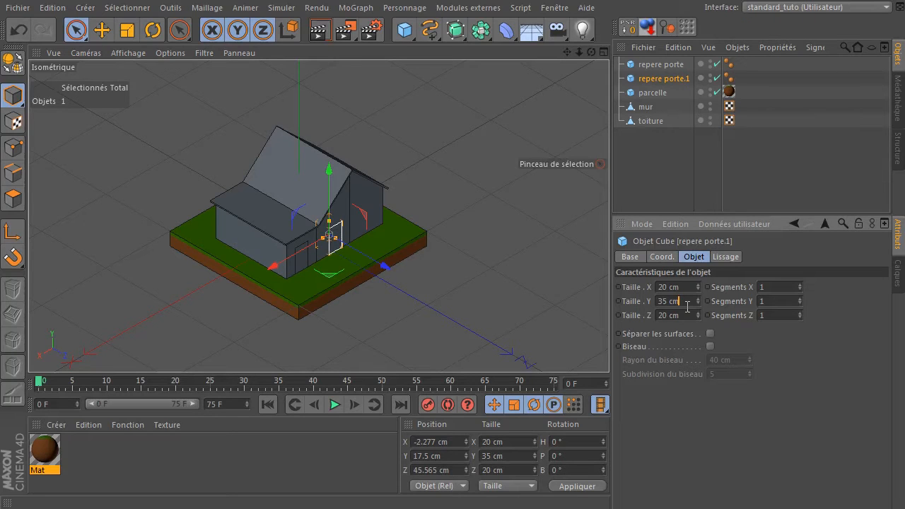
pyautogui.doubleClick(688, 305)
pyautogui.write('25')
pyautogui.press('Return')
pyautogui.click(681, 302)
pyautogui.write('18')
pyautogui.press('Return')
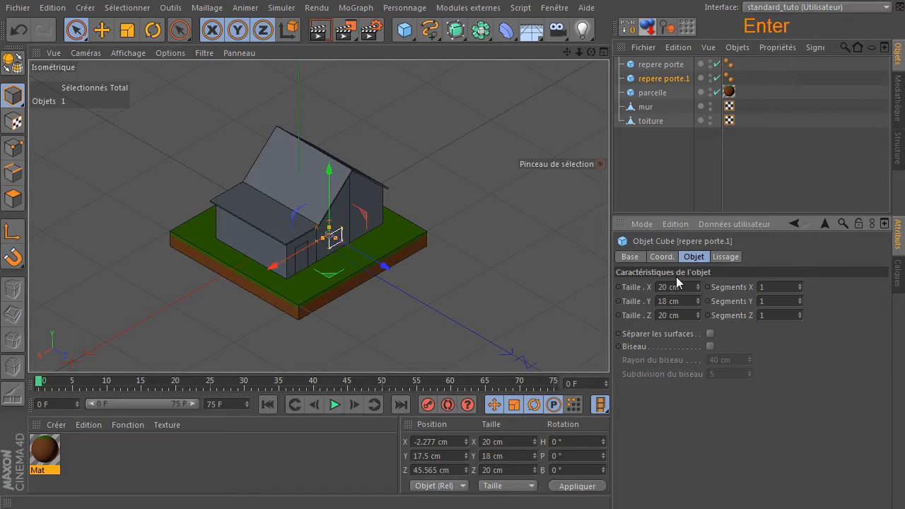
pyautogui.scroll(5, 375, 247)
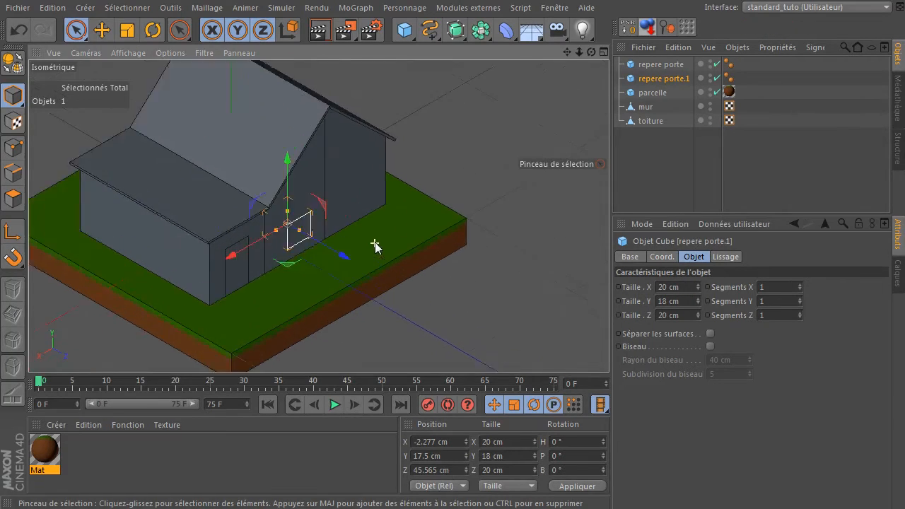
pyautogui.scroll(2, 376, 246)
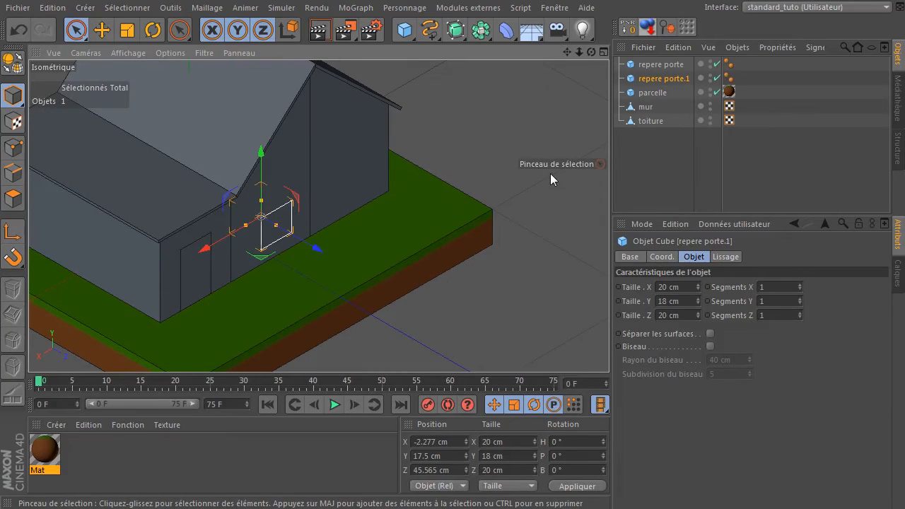
# - Set the Y size of the duplicated cube "repere porte.1" to 20 cm
pyautogui.click(539, 196)
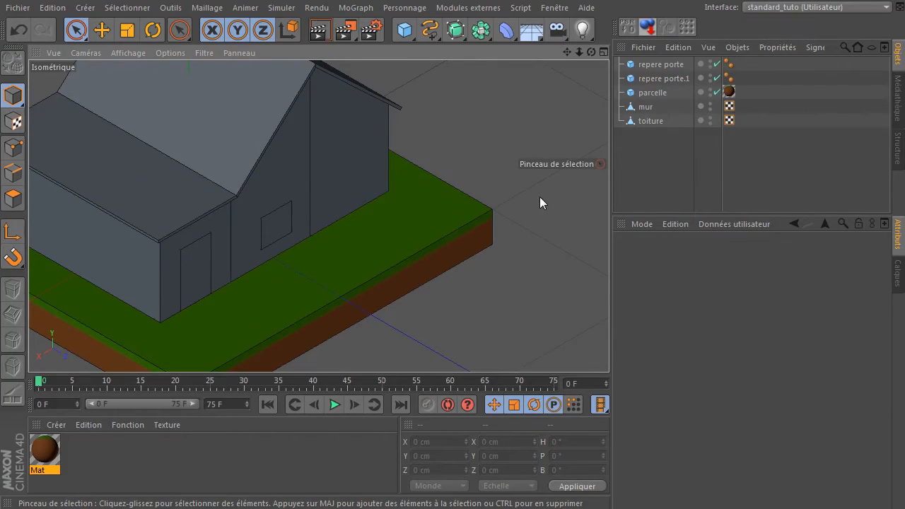
pyautogui.click(659, 78)
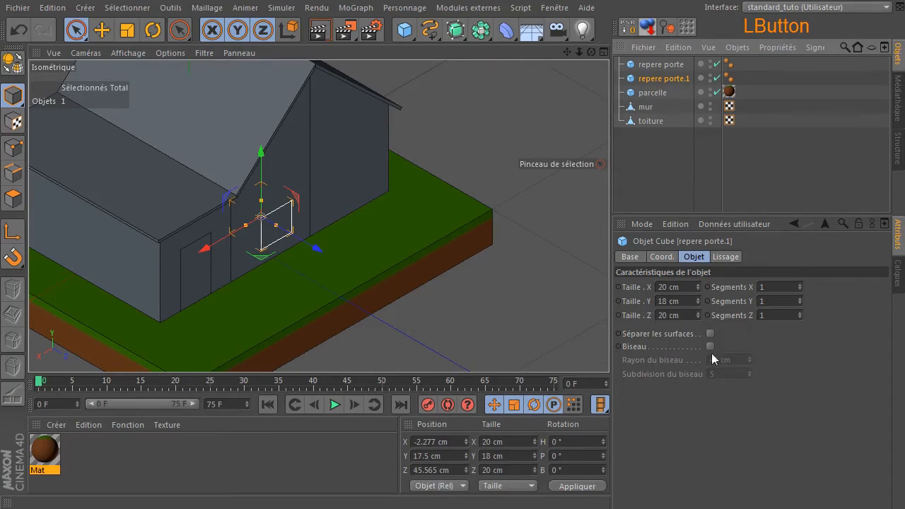
pyautogui.doubleClick(686, 304)
pyautogui.write('20')
pyautogui.press('Return')
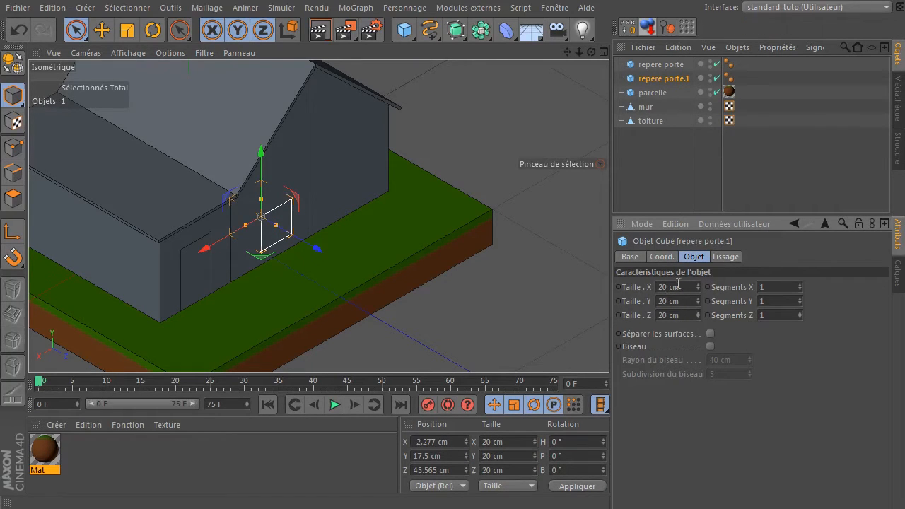
# - Widen the duplicated cube along X, trying 40 cm and settling on 30 cm
pyautogui.doubleClick(686, 285)
pyautogui.write('40')
pyautogui.press('Return')
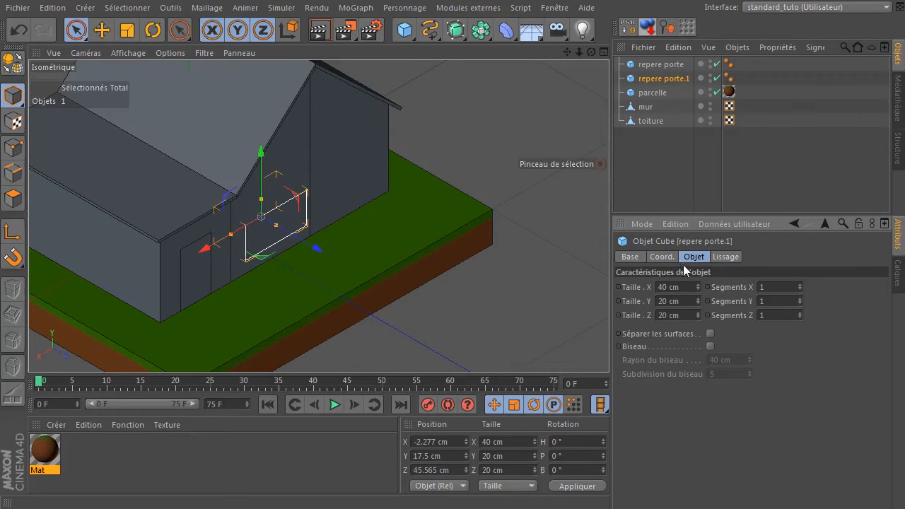
pyautogui.doubleClick(683, 279)
pyautogui.write('30')
pyautogui.press('Return')
# - Set the duplicated cube's Z size to 30 cm and move it back along Z to about 40.8 cm
pyautogui.doubleClick(688, 316)
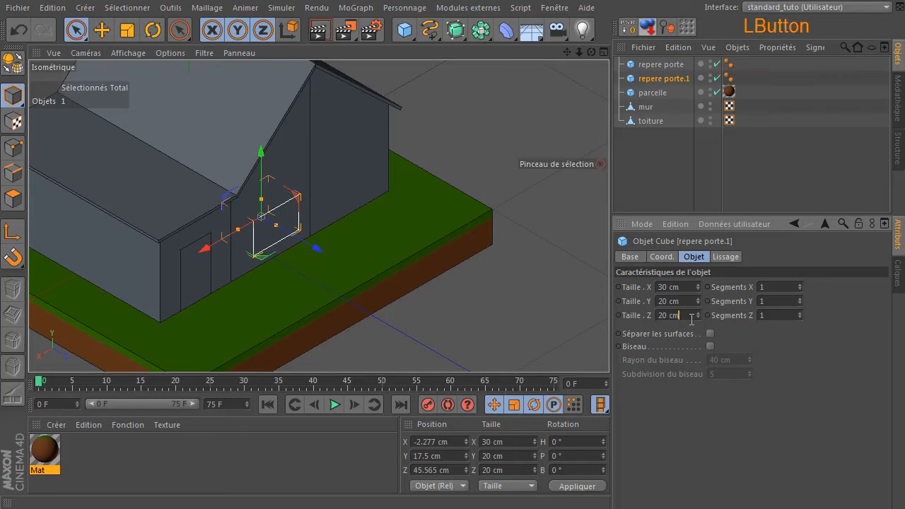
pyautogui.write('30')
pyautogui.press('Return')
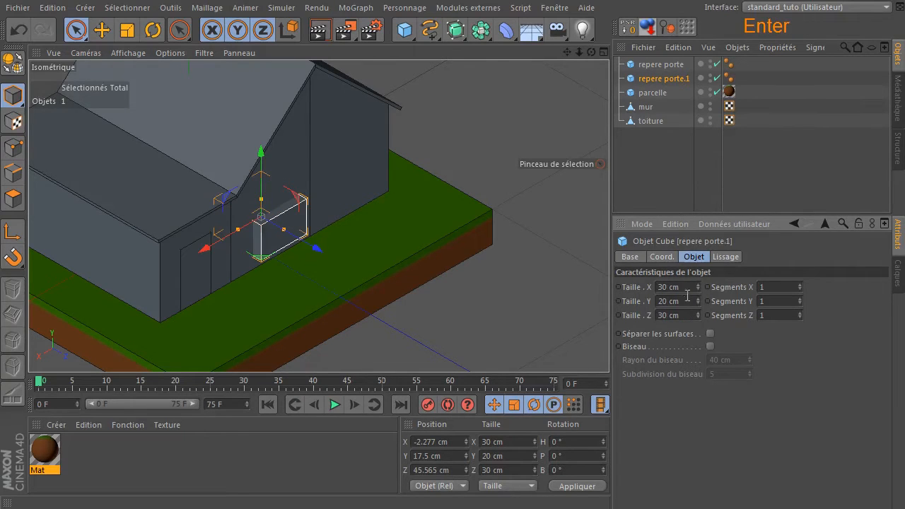
pyautogui.moveTo(315, 250); pyautogui.dragTo(302, 252)
pyautogui.click(660, 161)
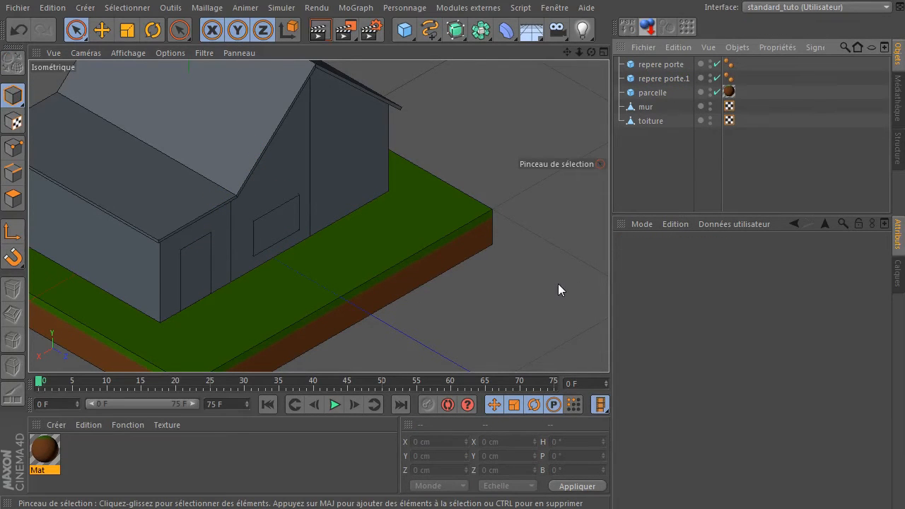
# - In the front view, raise the duplicated cube "repere porte.1" along Y to about 24.3 cm
pyautogui.middleClick(517, 176)
pyautogui.middleClick(418, 296)
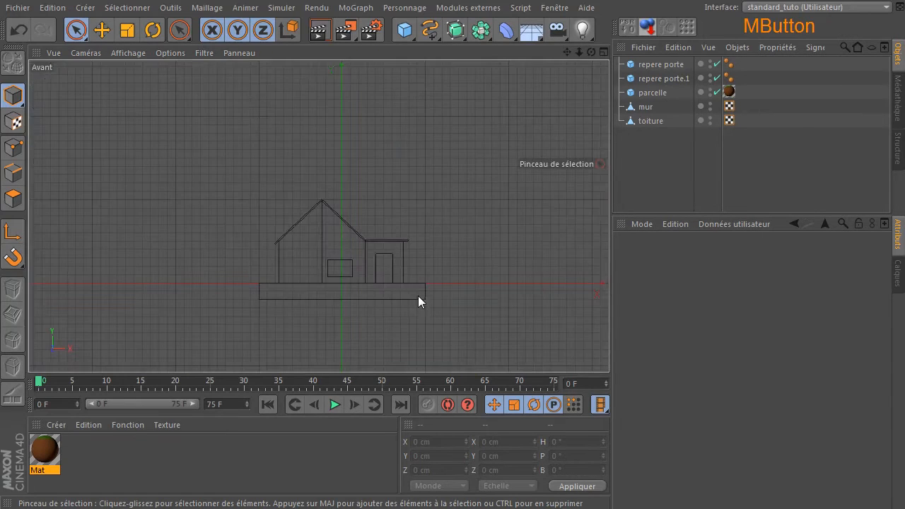
pyautogui.middleClick(372, 278)
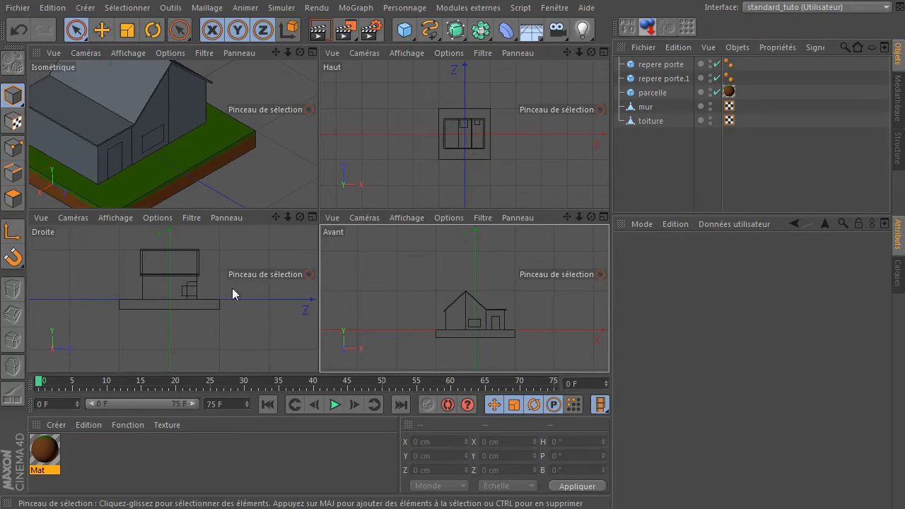
pyautogui.middleClick(502, 312)
pyautogui.scroll(5, 318, 253)
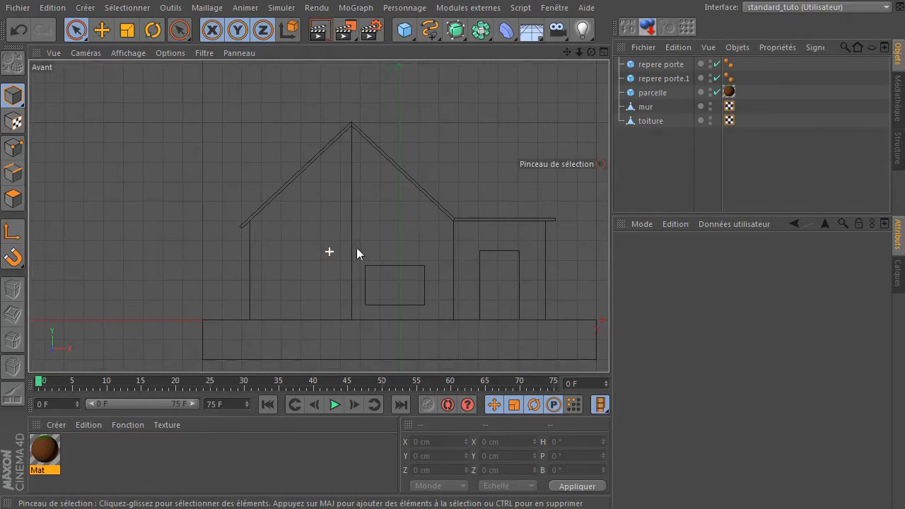
pyautogui.click(663, 78)
pyautogui.moveTo(398, 226); pyautogui.dragTo(397, 207)
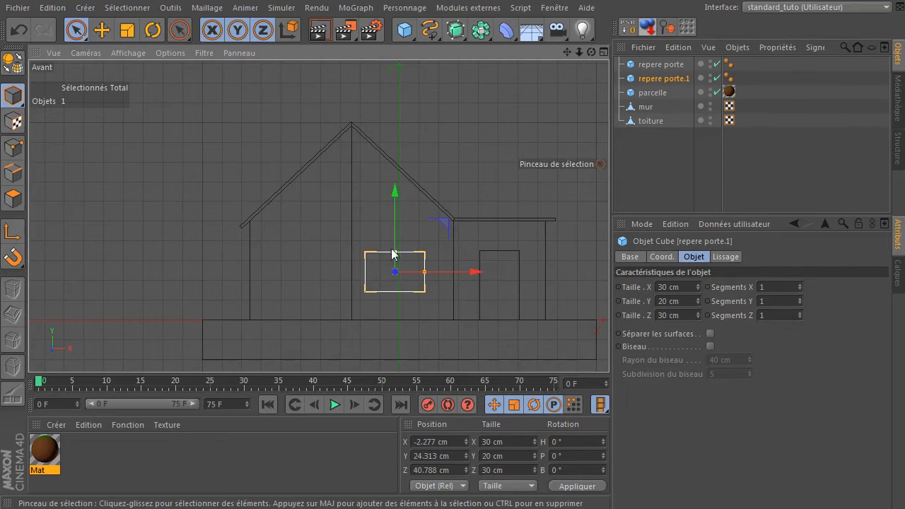
# - Slide the duplicated cube along X to about 37.2 cm so that it overlaps the door cube
pyautogui.keyDown('ctrl'); pyautogui.scroll(2, 483, 263); pyautogui.keyUp('ctrl')
pyautogui.keyDown('ctrl'); pyautogui.scroll(3, 483, 263); pyautogui.keyUp('ctrl')
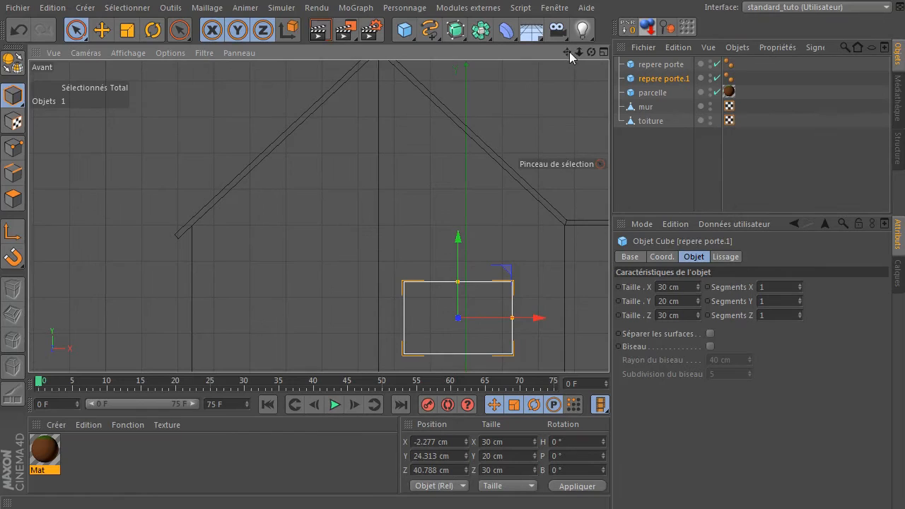
pyautogui.moveTo(568, 53); pyautogui.dragTo(368, 0)
pyautogui.moveTo(319, 215); pyautogui.dragTo(437, 209)
pyautogui.click(369, 263)
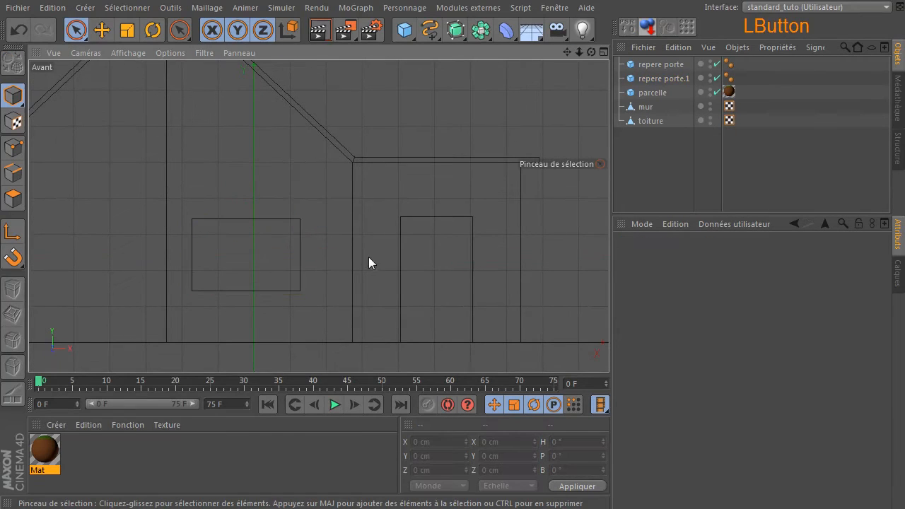
pyautogui.click(655, 78)
pyautogui.moveTo(325, 256); pyautogui.dragTo(457, 257)
# - Align the top edge of the duplicated cube with the top edge of the door cube along Y
pyautogui.keyDown('ctrl'); pyautogui.scroll(3, 432, 227); pyautogui.keyUp('ctrl')
pyautogui.keyDown('ctrl'); pyautogui.scroll(3, 435, 226); pyautogui.keyUp('ctrl')
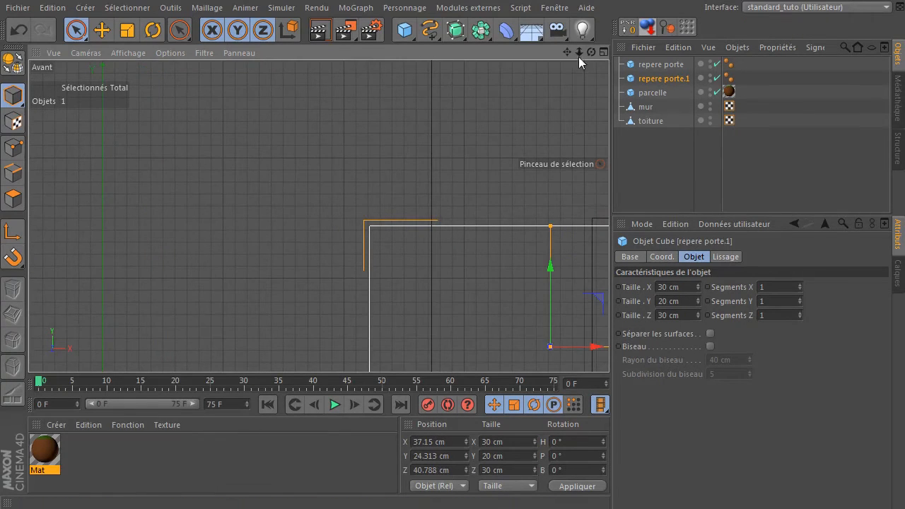
pyautogui.moveTo(567, 52); pyautogui.dragTo(554, 53)
pyautogui.moveTo(318, 216); pyautogui.dragTo(317, 215)
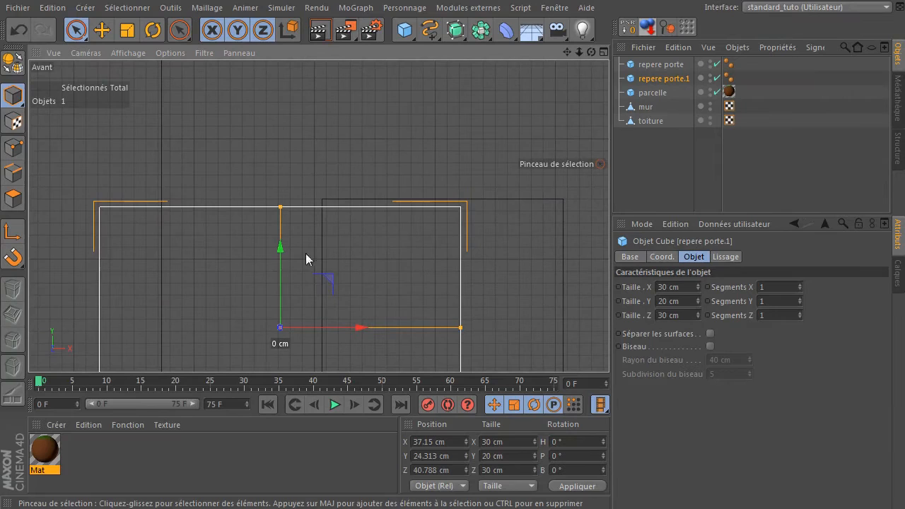
# - Align the top of the repere porte.1 cube with the door marker, then move it to about X 1.3 cm
pyautogui.moveTo(279, 255); pyautogui.dragTo(275, 248)
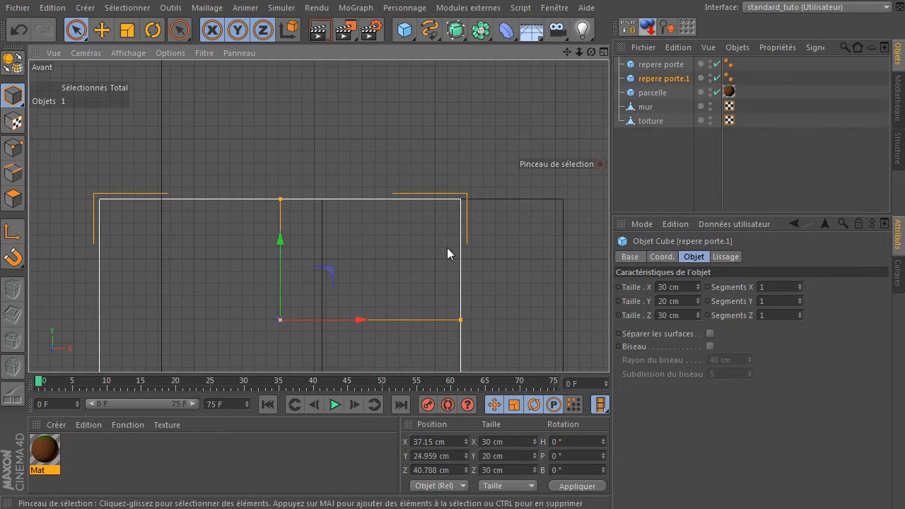
pyautogui.click(499, 146)
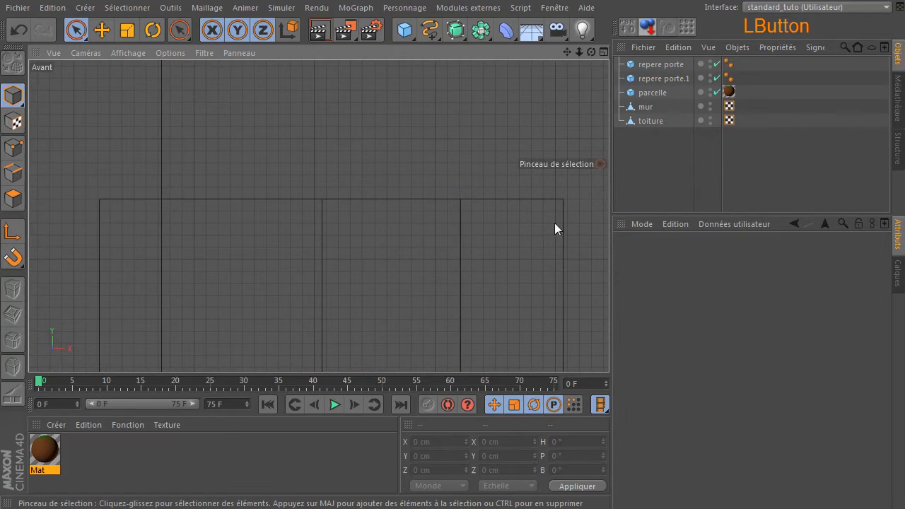
pyautogui.click(631, 78)
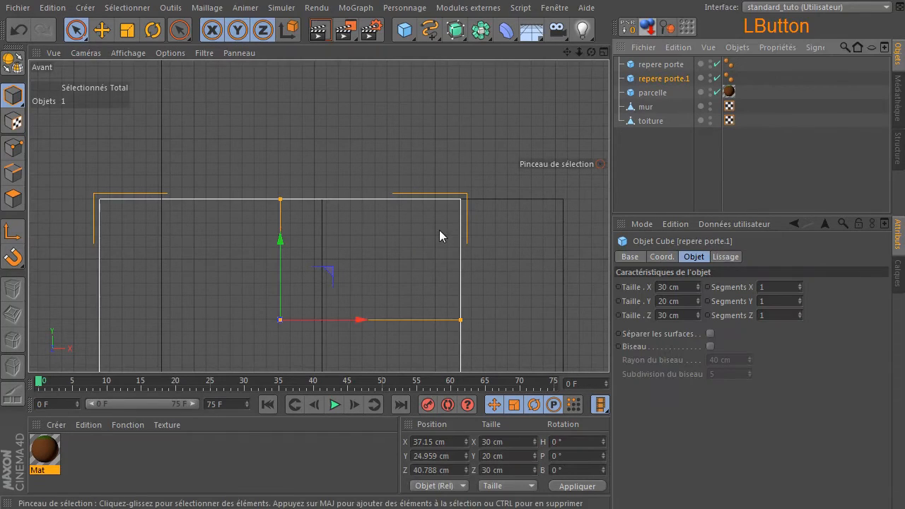
pyautogui.keyDown('ctrl'); pyautogui.scroll(-5, 439, 229); pyautogui.keyUp('ctrl')
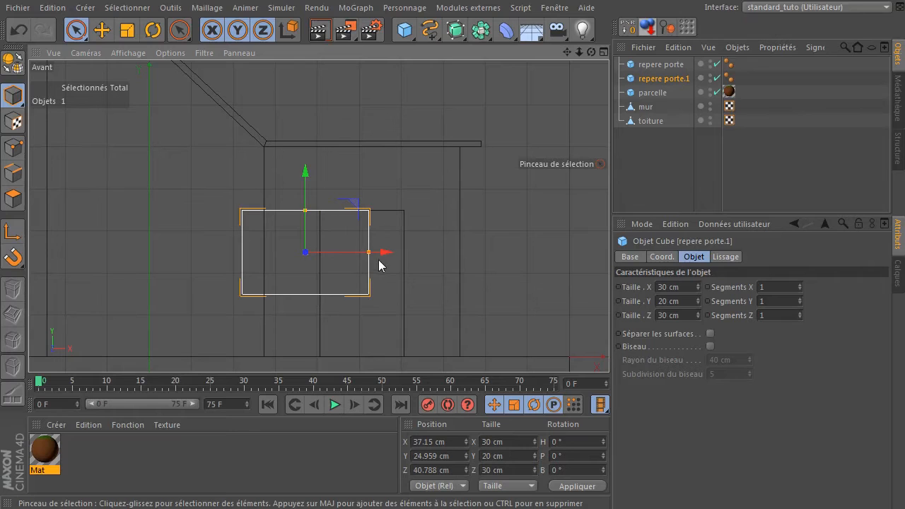
pyautogui.moveTo(383, 261); pyautogui.dragTo(237, 266)
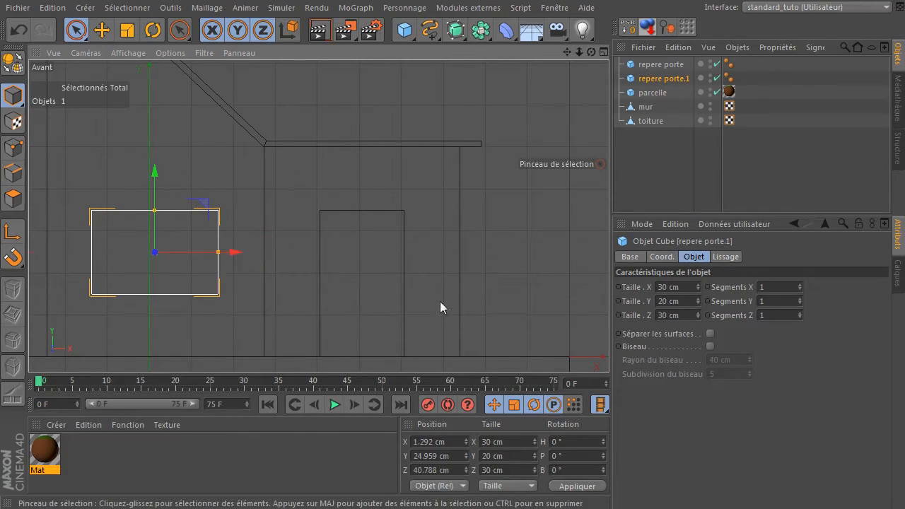
pyautogui.click(525, 257)
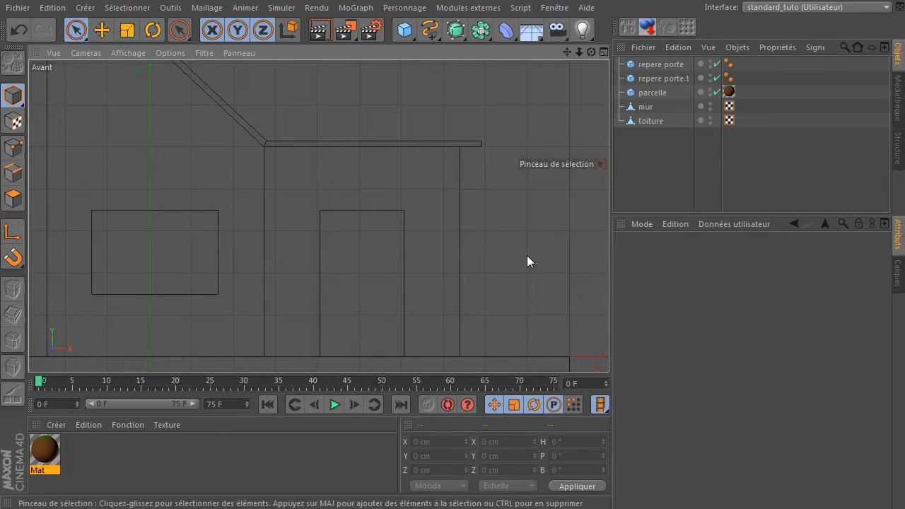
# - Rename the repere porte.1 cube as "repere fenetre"
pyautogui.keyDown('ctrl'); pyautogui.scroll(-6, 510, 259); pyautogui.keyUp('ctrl')
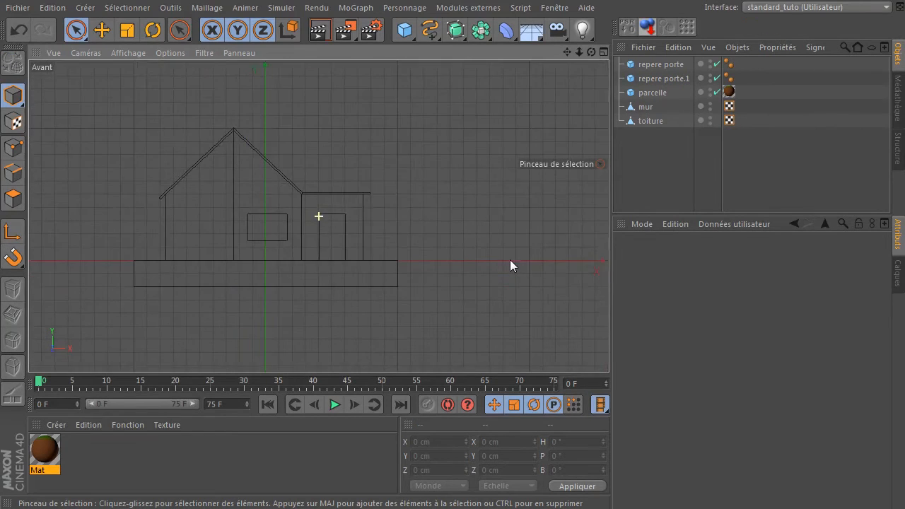
pyautogui.middleClick(497, 267)
pyautogui.middleClick(223, 158)
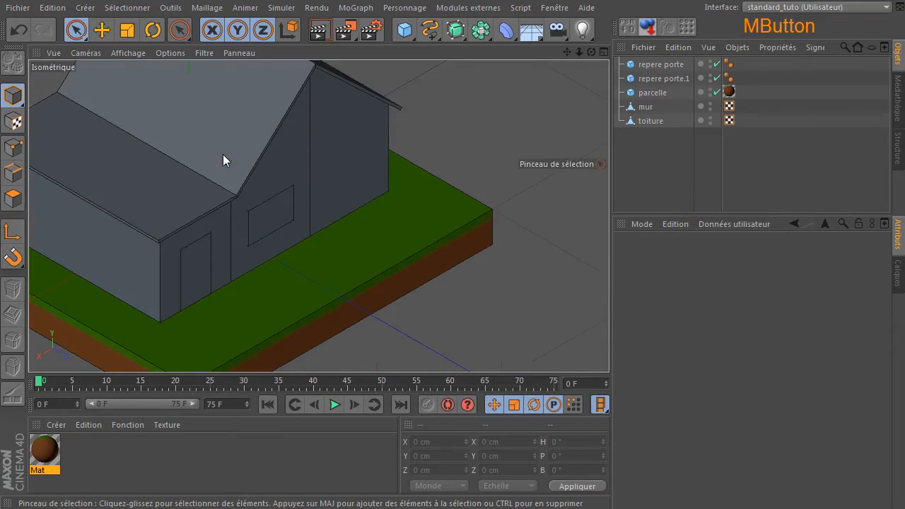
pyautogui.scroll(-1, 315, 212)
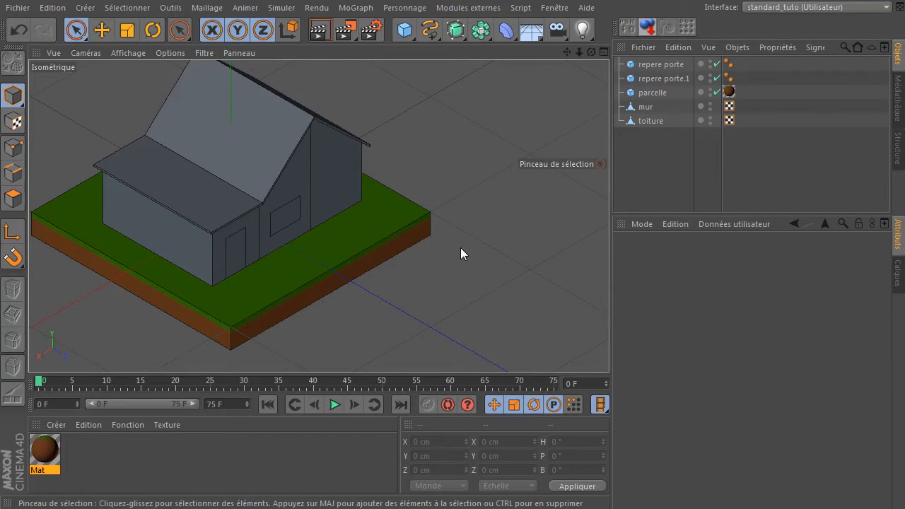
pyautogui.click(663, 80)
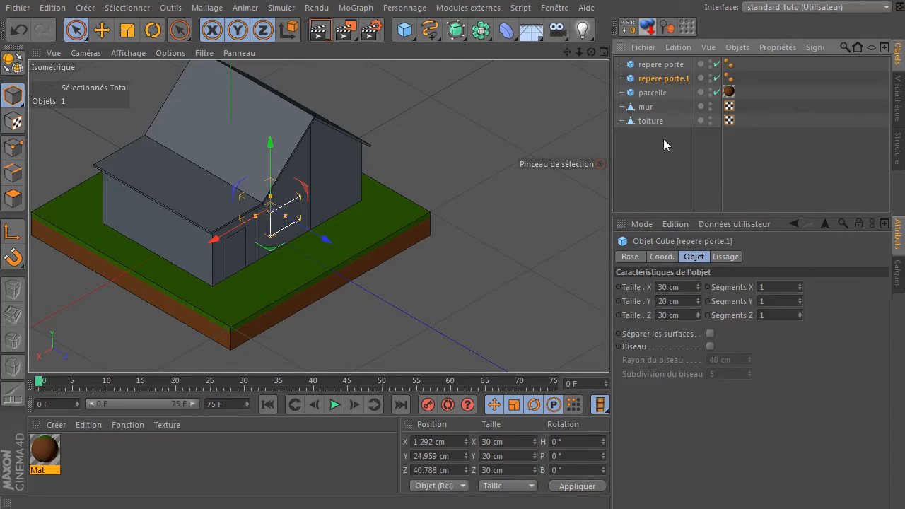
pyautogui.doubleClick(669, 79)
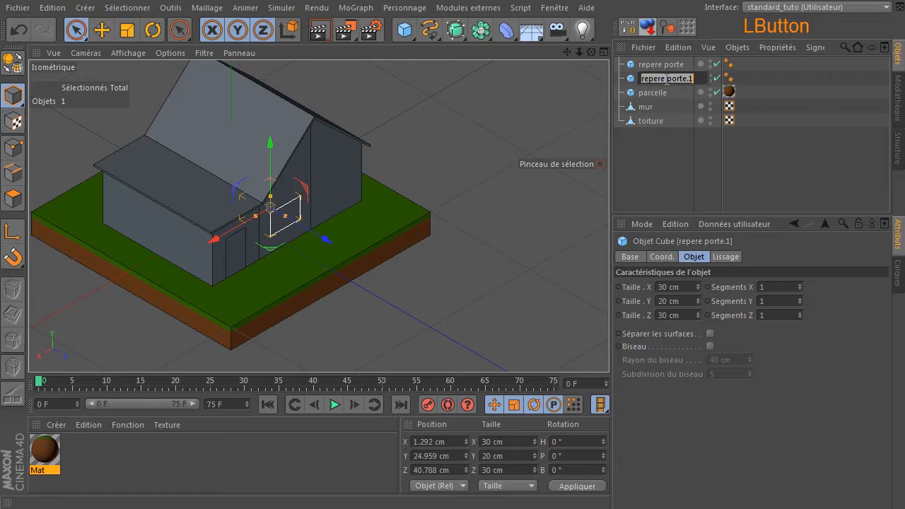
pyautogui.press('End')
pyautogui.press('BackSpace')
pyautogui.press('BackSpace')
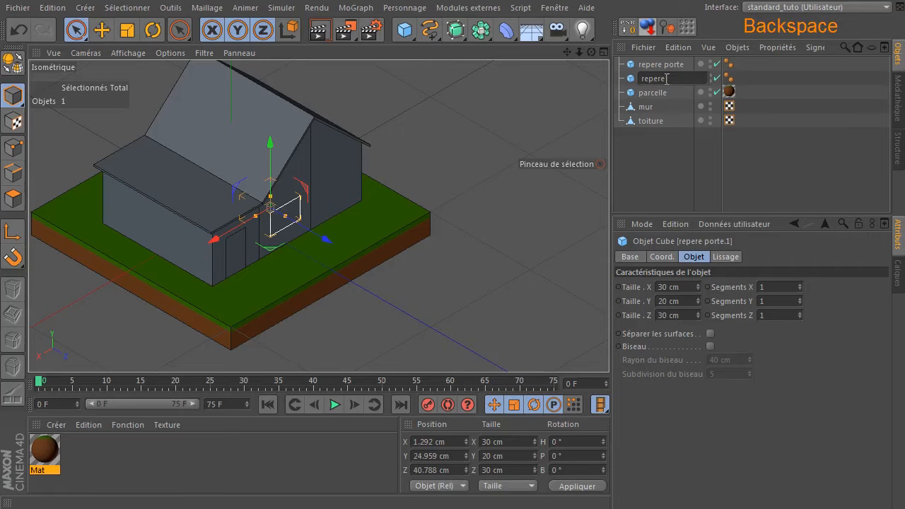
pyautogui.write('fen')
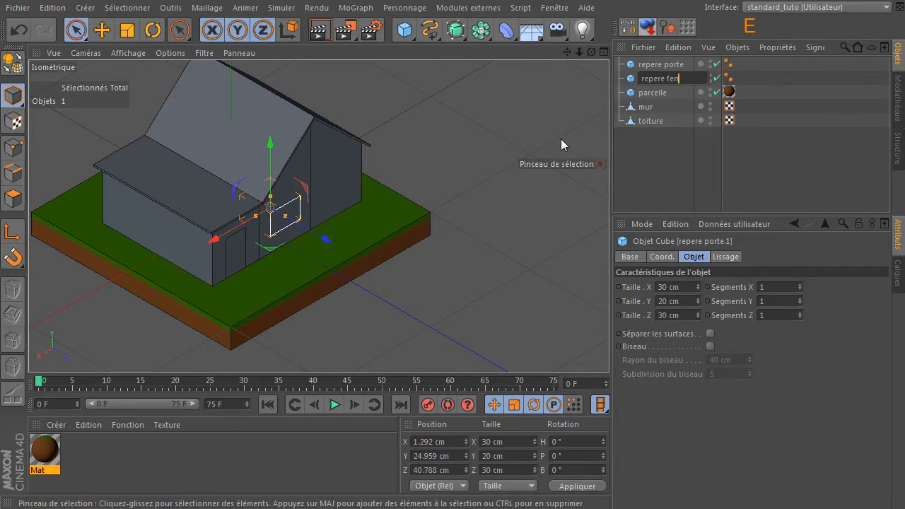
pyautogui.write('etre')
pyautogui.press('Return')
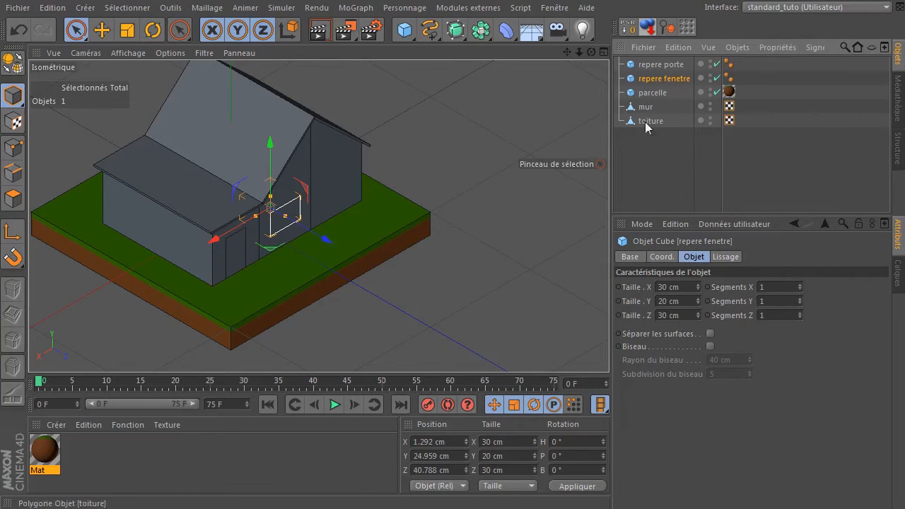
# - Switch the viewport to the Perspective camera and frame the facade with the door and window markers
pyautogui.click(86, 53)
pyautogui.click(105, 122)
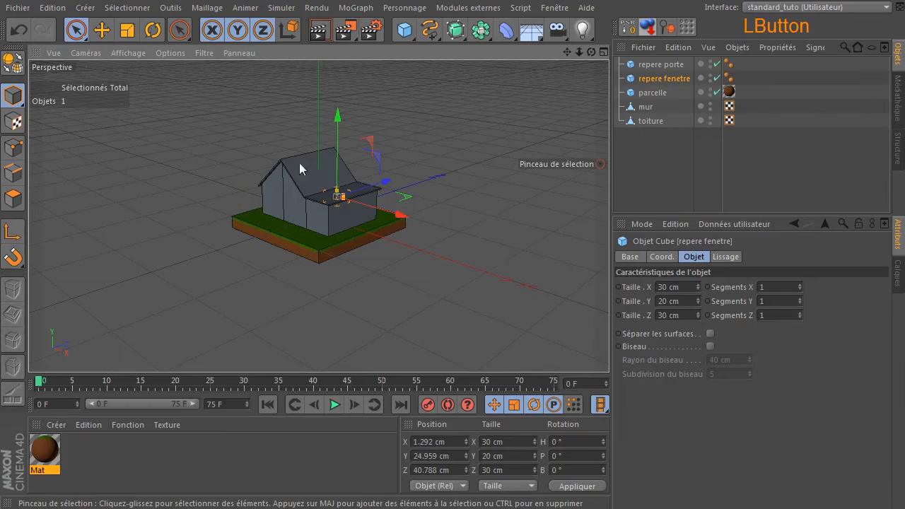
pyautogui.scroll(3, 410, 198)
pyautogui.moveTo(591, 52); pyautogui.dragTo(386, 77)
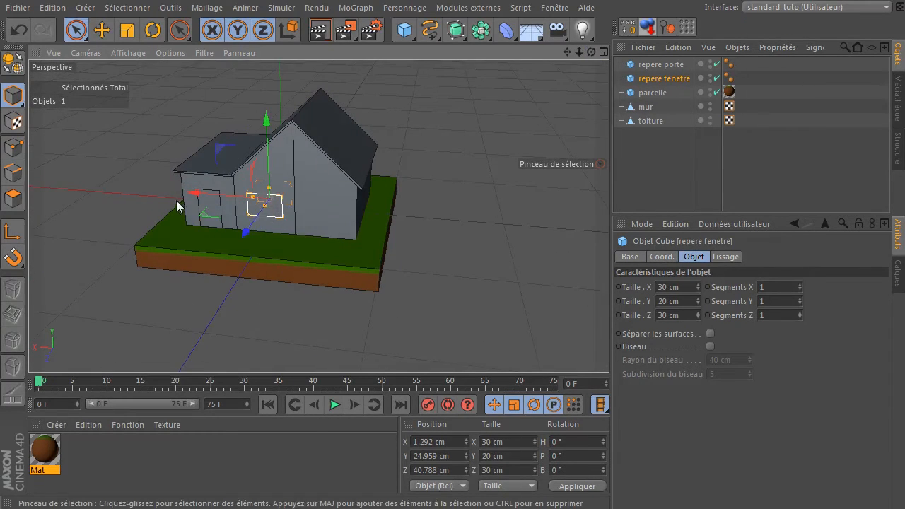
pyautogui.scroll(3, 272, 198)
pyautogui.scroll(2, 271, 199)
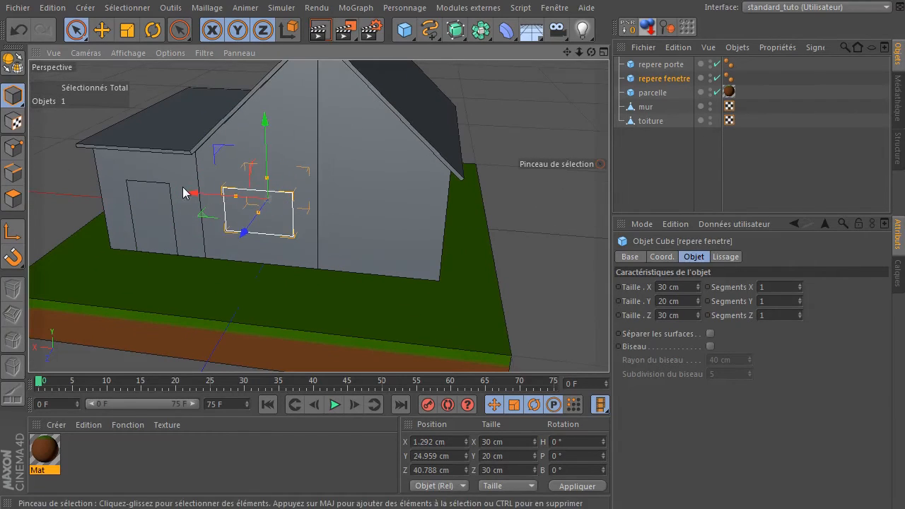
pyautogui.keyDown('ctrl'); pyautogui.moveTo(191, 196); pyautogui.dragTo(300, 210); pyautogui.keyUp('ctrl')
pyautogui.click(687, 66)
pyautogui.press('Delete')
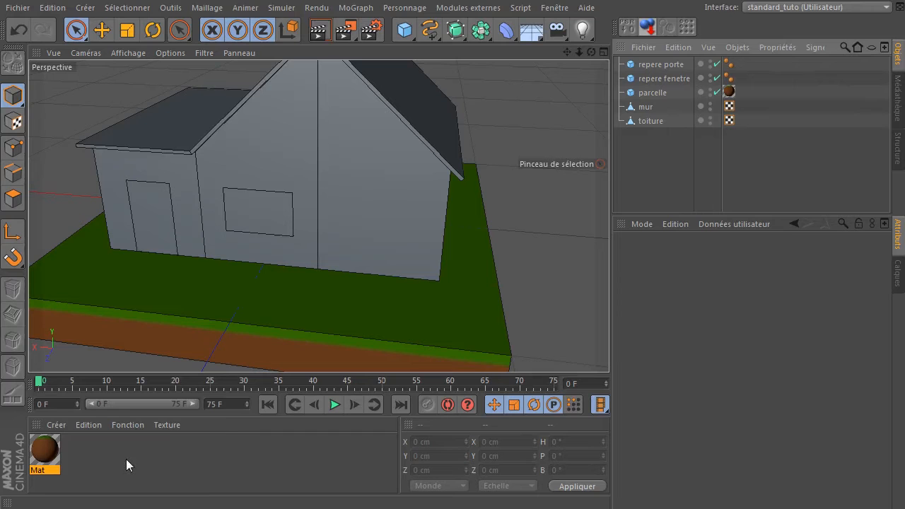
# - Enable the display colour on both the repere porte and repere fenetre cubes and set it to orange
pyautogui.click(643, 78)
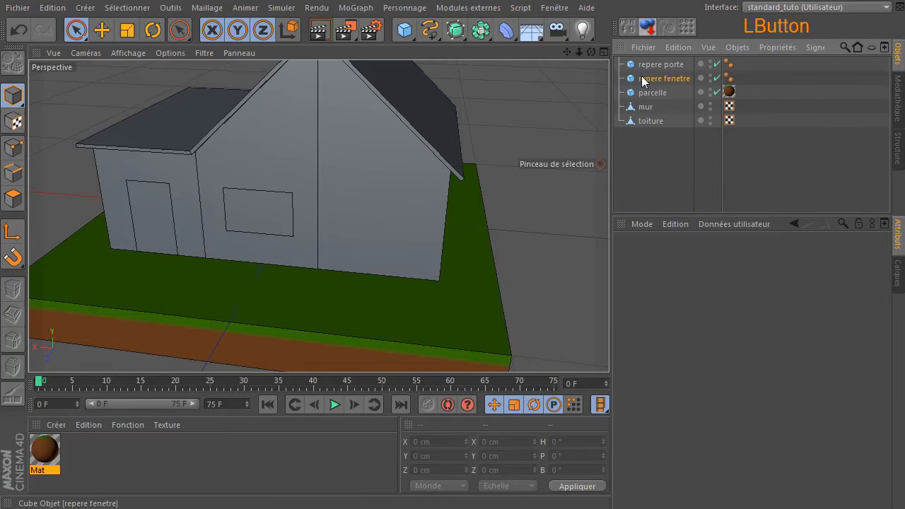
pyautogui.keyDown('shift'); pyautogui.click(651, 64); pyautogui.keyUp('shift')
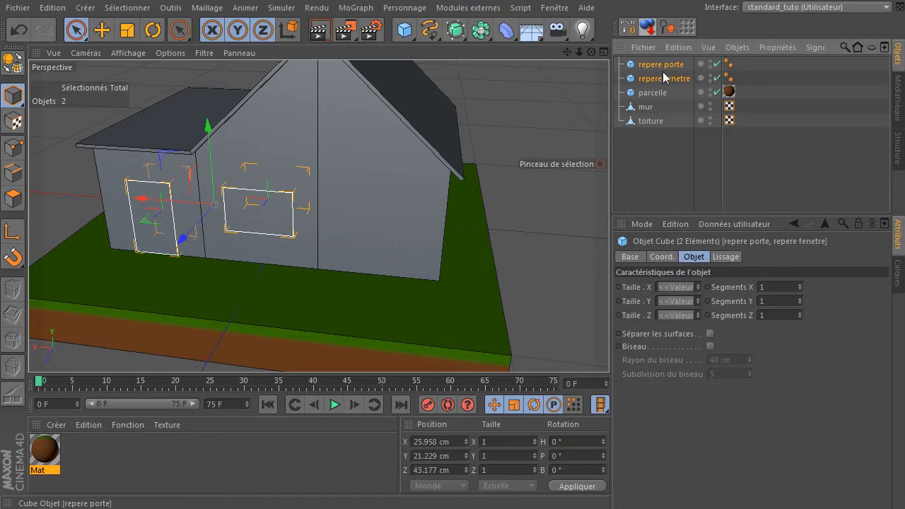
pyautogui.click(629, 257)
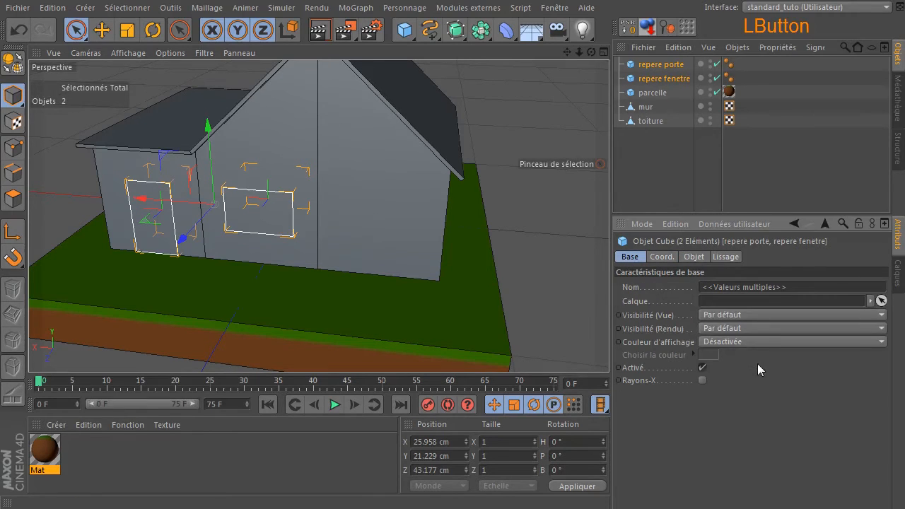
pyautogui.click(758, 342)
pyautogui.click(750, 383)
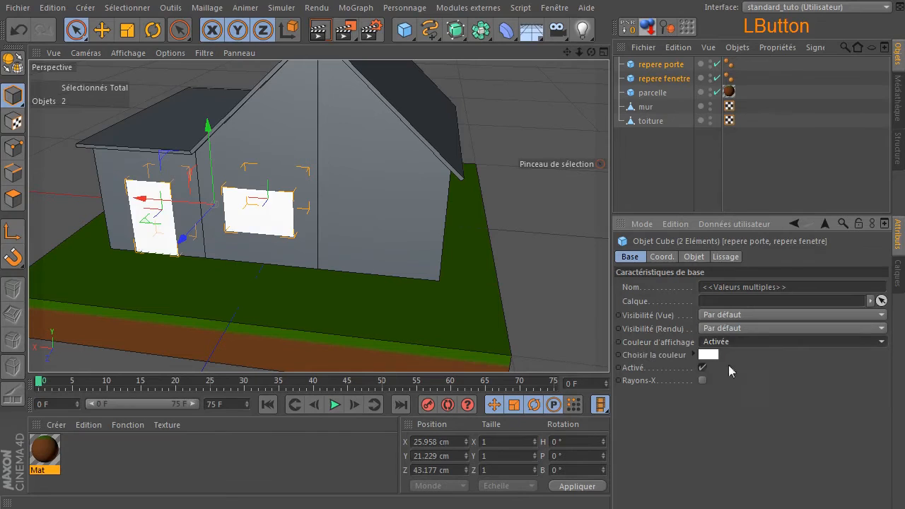
pyautogui.click(708, 354)
pyautogui.moveTo(701, 347)
pyautogui.mouseDown()
pyautogui.moveTo(715, 311)
pyautogui.moveTo(672, 300)
pyautogui.moveTo(680, 302)
pyautogui.mouseUp()
pyautogui.click(686, 423)
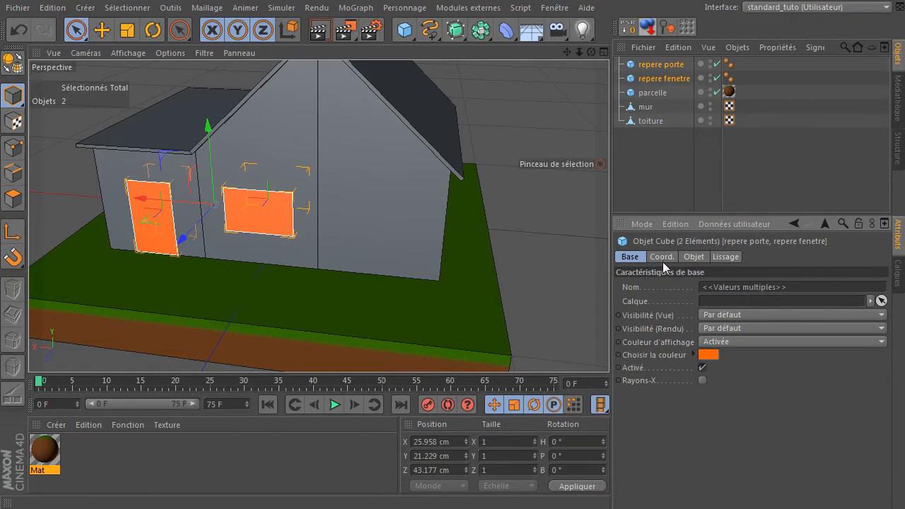
pyautogui.click(668, 201)
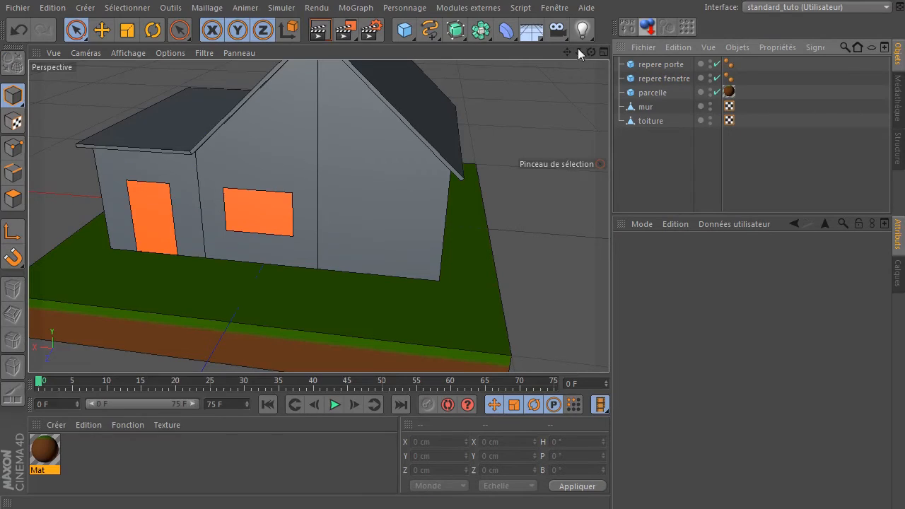
# - Group the repere porte and repere fenetre cubes under a null object and disable the group's render visibility
pyautogui.moveTo(592, 52)
pyautogui.mouseDown()
pyautogui.moveTo(558, 57)
pyautogui.moveTo(585, 69)
pyautogui.mouseUp()
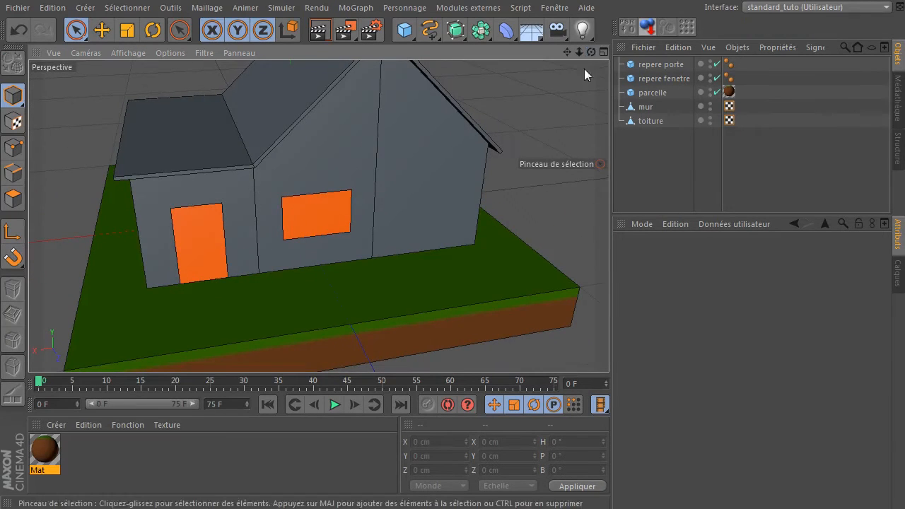
pyautogui.click(645, 107)
pyautogui.click(650, 64)
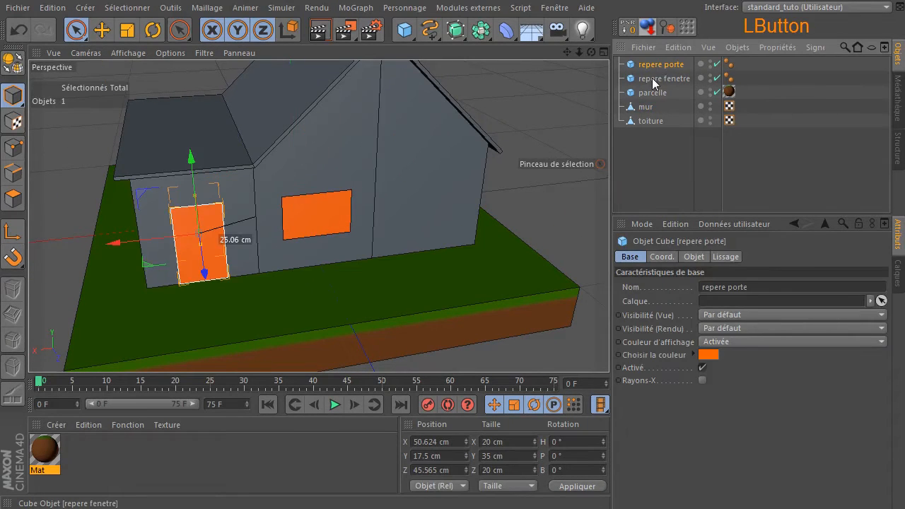
pyautogui.keyDown('ctrl'); pyautogui.click(652, 78); pyautogui.keyUp('ctrl')
pyautogui.hotkey('alt', 'g')
pyautogui.click(657, 137)
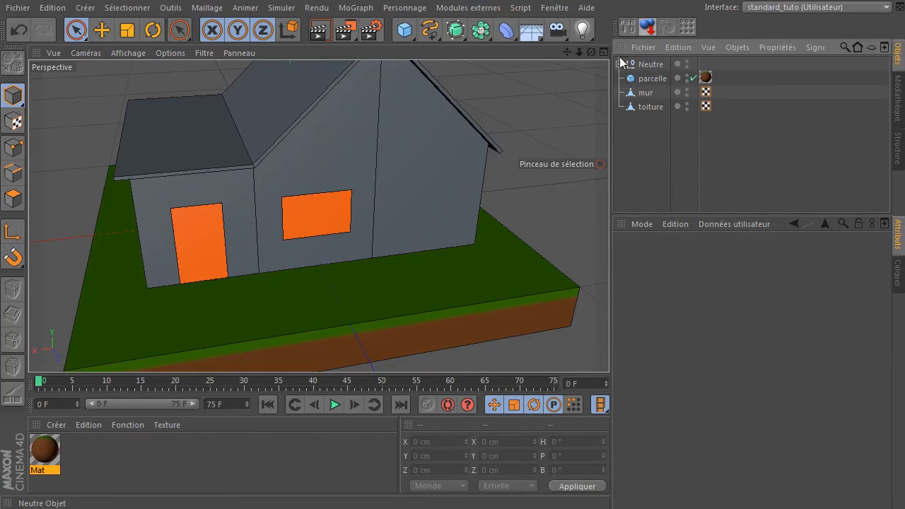
pyautogui.click(647, 65)
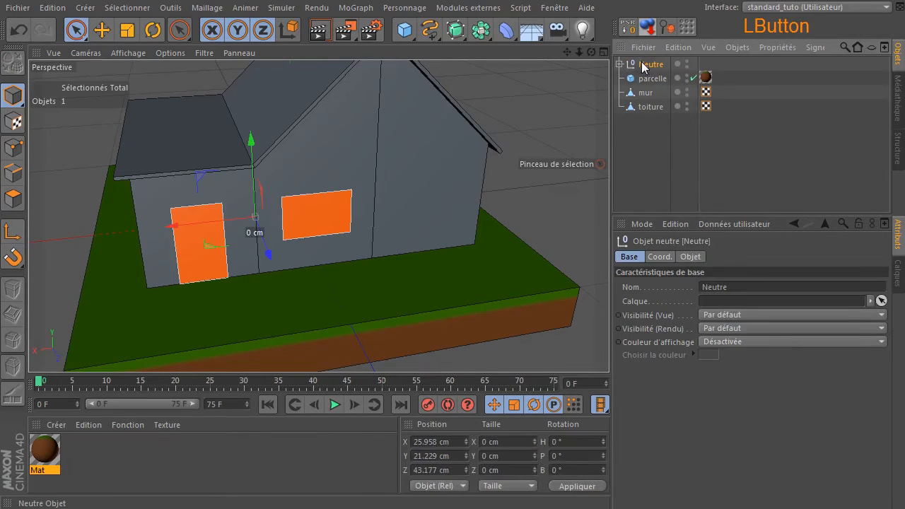
pyautogui.click(686, 67)
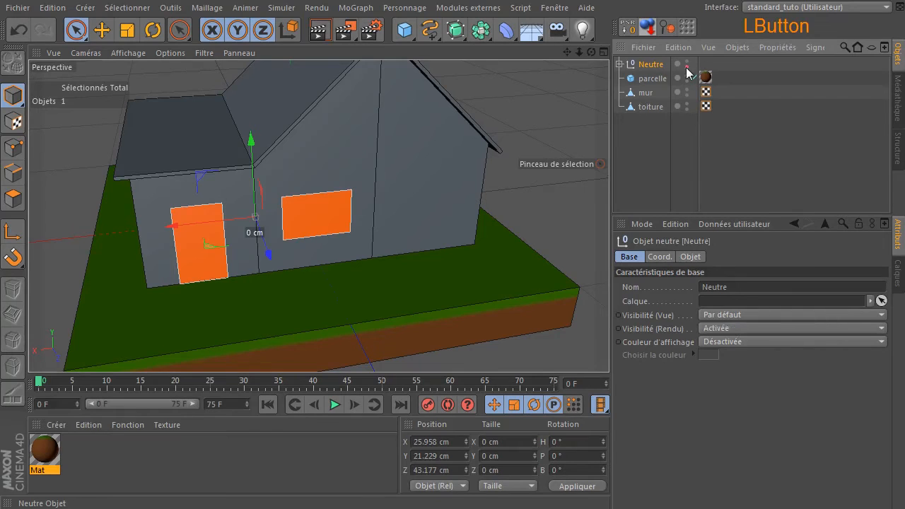
# - Start the Knife tool on the polygons of the mur object and set its cutting mode to Plan
pyautogui.click(647, 96)
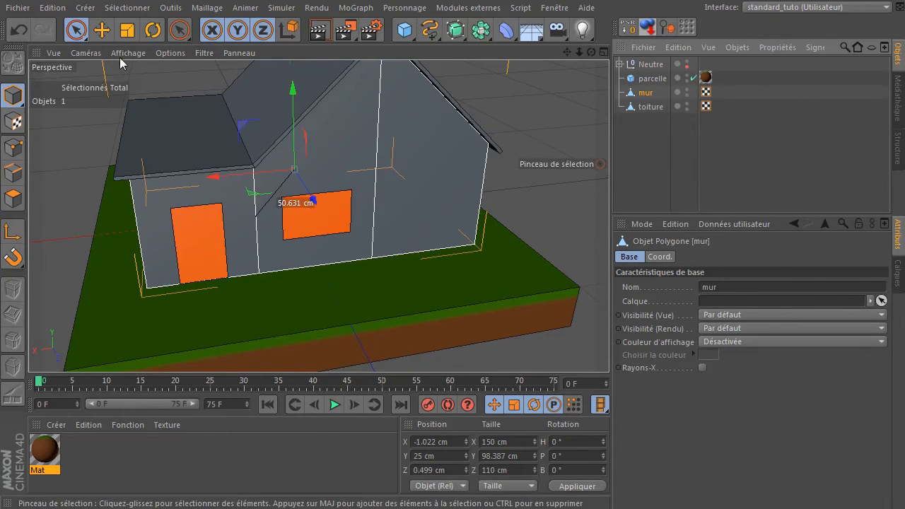
pyautogui.click(14, 200)
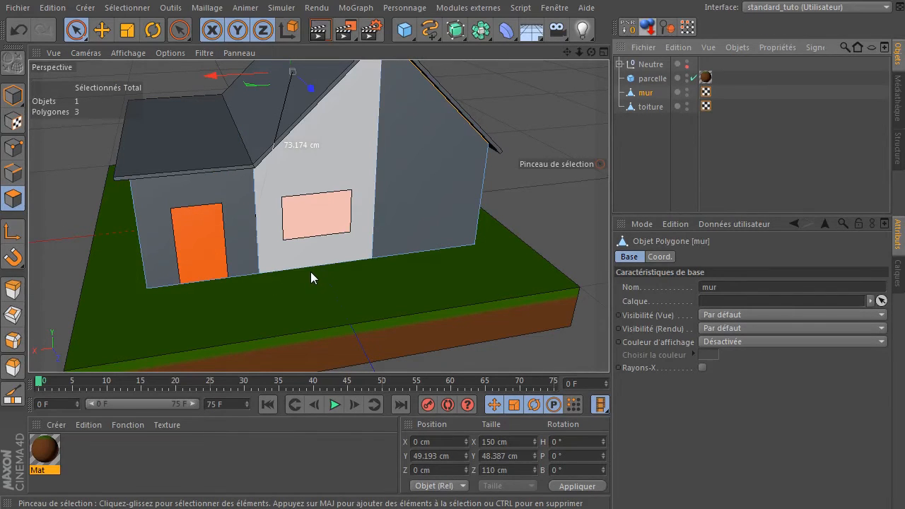
pyautogui.press('k')
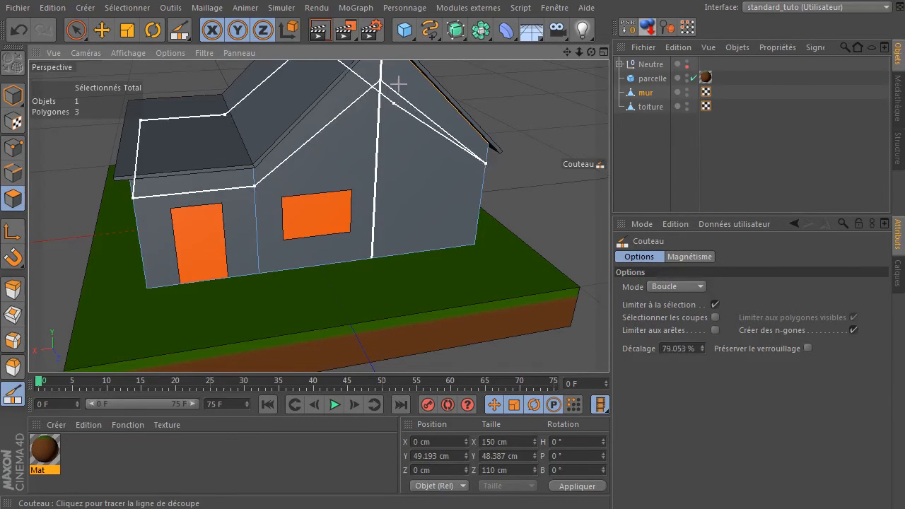
pyautogui.moveTo(570, 51); pyautogui.dragTo(368, 265)
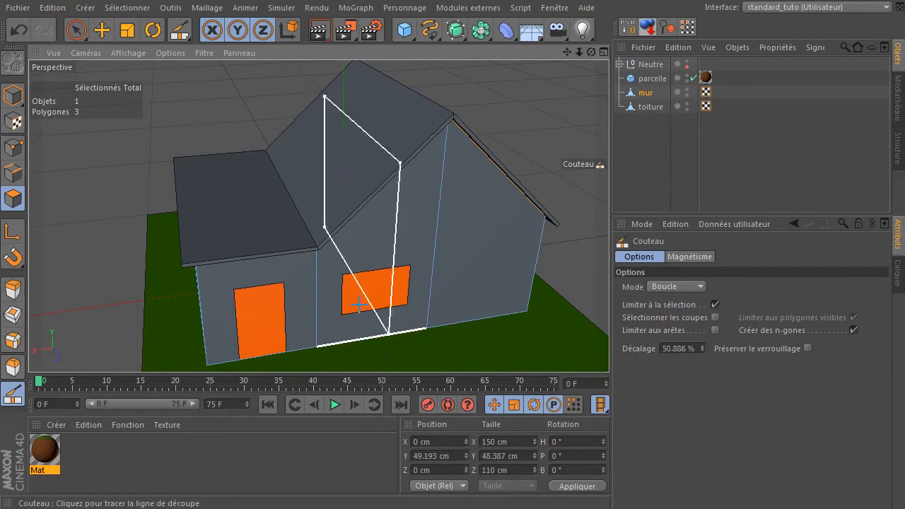
pyautogui.click(674, 287)
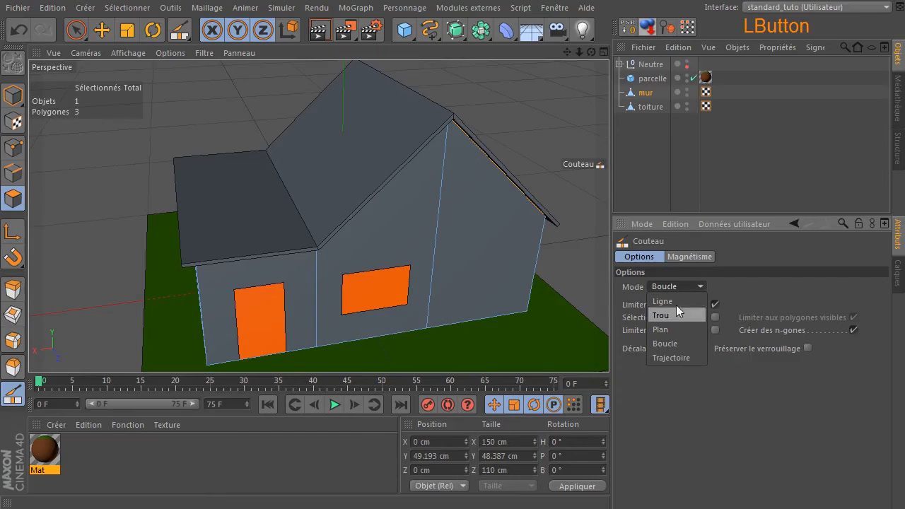
pyautogui.click(665, 330)
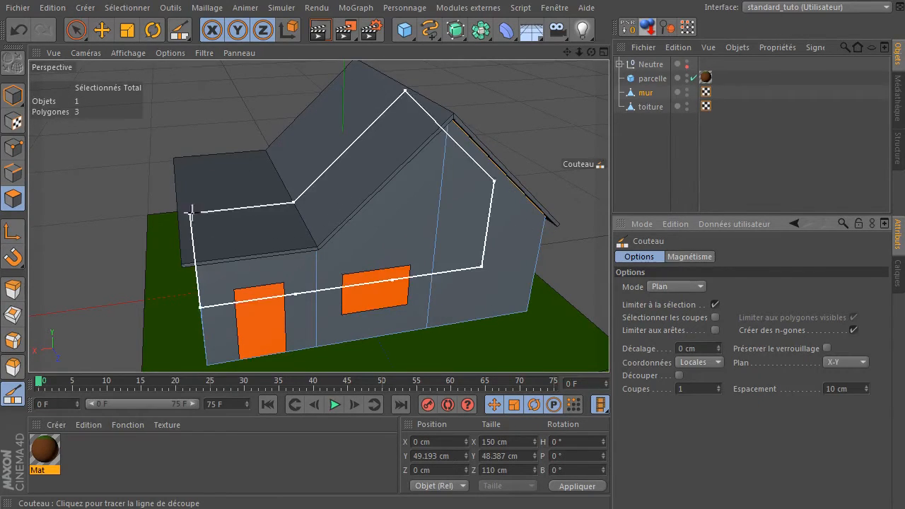
# - Compare the Knife's X-Y, Y-Z and X-Z cutting planes on the house and set the plane to X-Z
pyautogui.moveTo(590, 54); pyautogui.dragTo(689, 54)
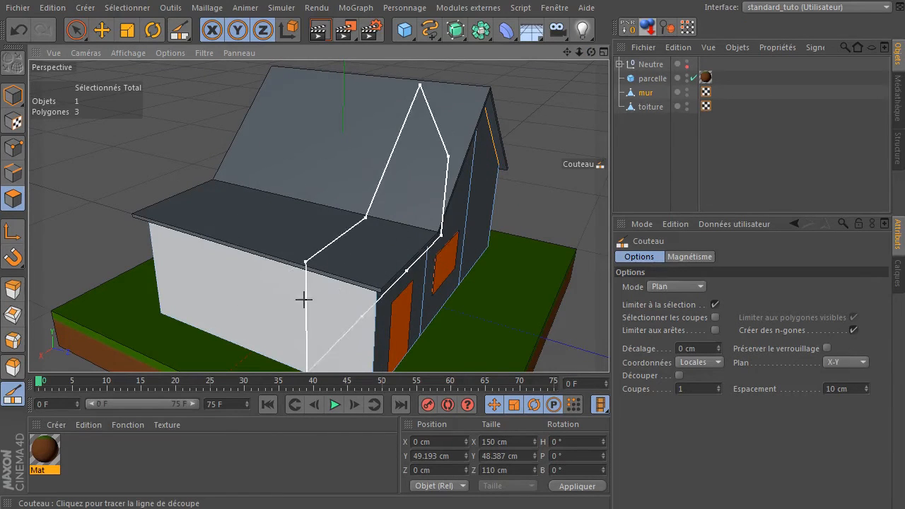
pyautogui.click(844, 362)
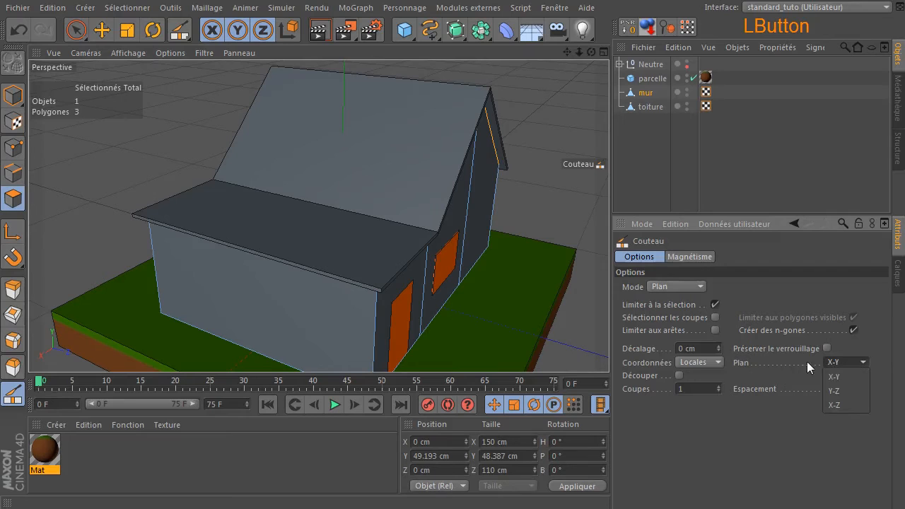
pyautogui.click(840, 390)
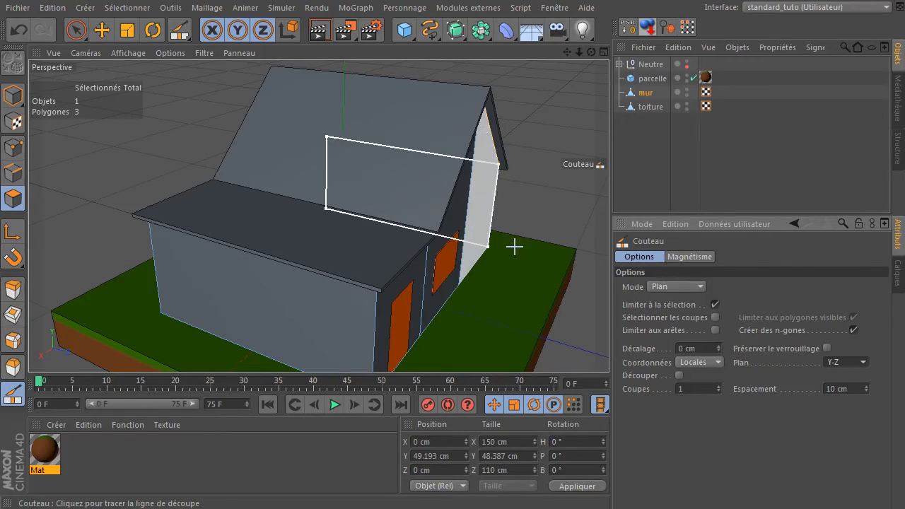
pyautogui.click(833, 362)
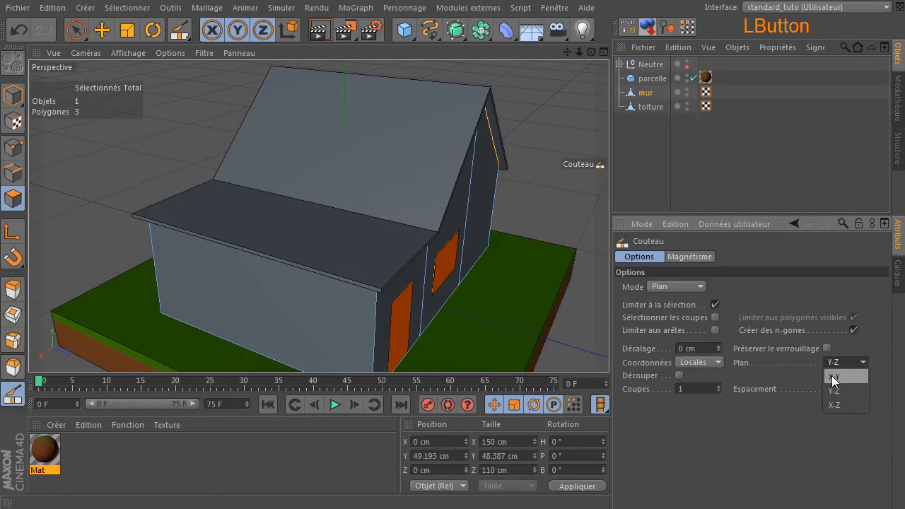
pyautogui.click(833, 378)
pyautogui.click(840, 362)
pyautogui.click(833, 404)
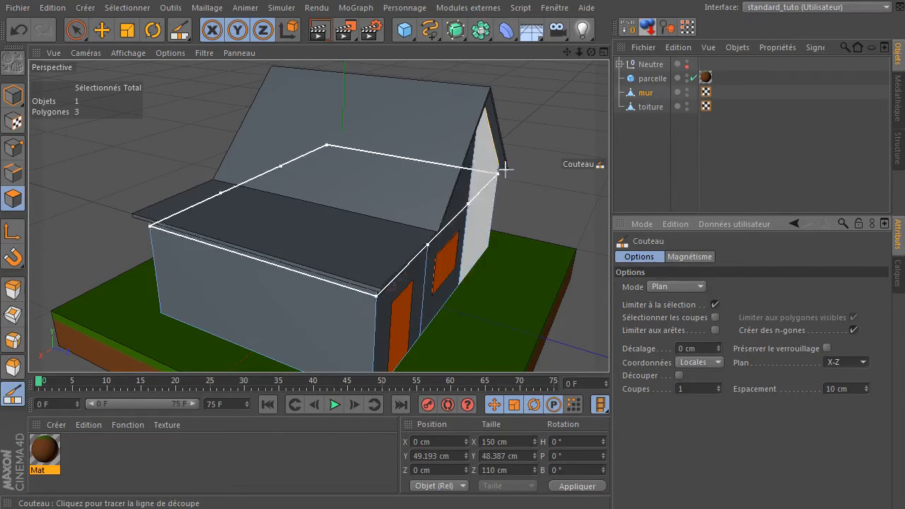
# - Clear the polygon selection and cut mur horizontally along the markers' top edges and the window marker's bottom edge
pyautogui.moveTo(592, 53); pyautogui.dragTo(453, 55)
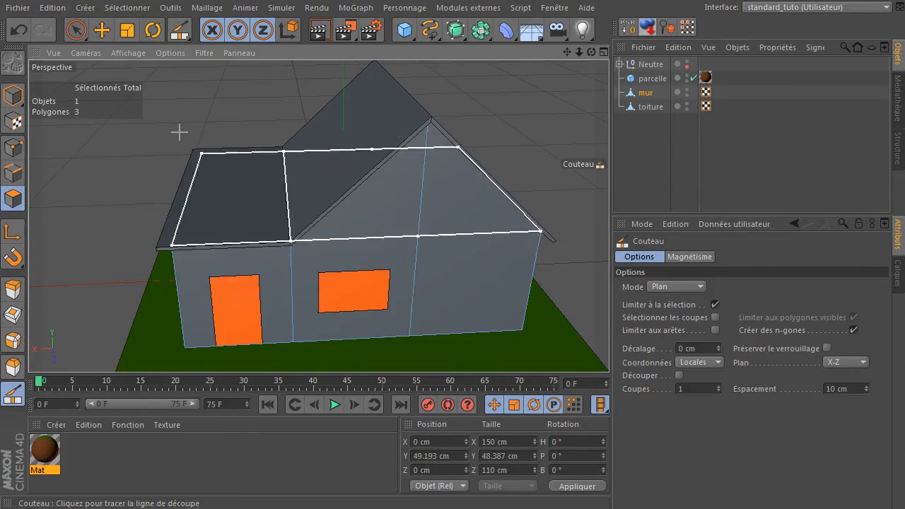
pyautogui.click(77, 31)
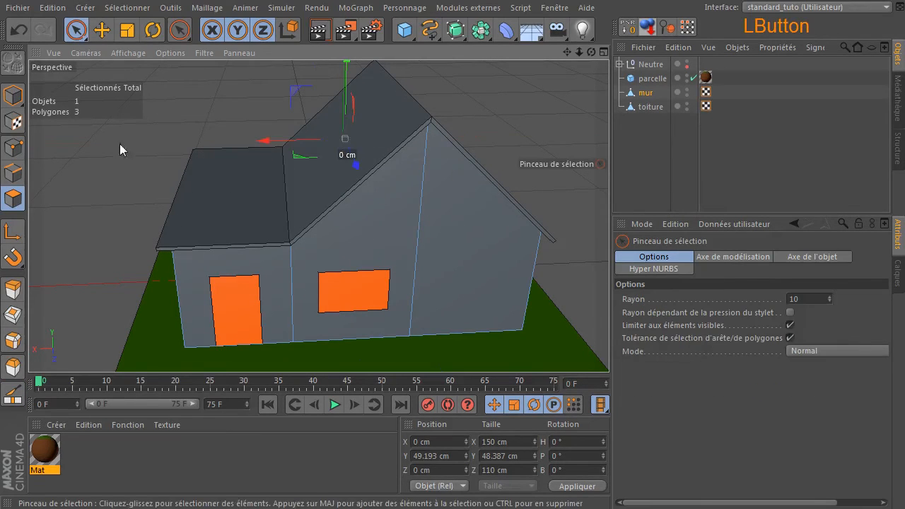
pyautogui.click(82, 167)
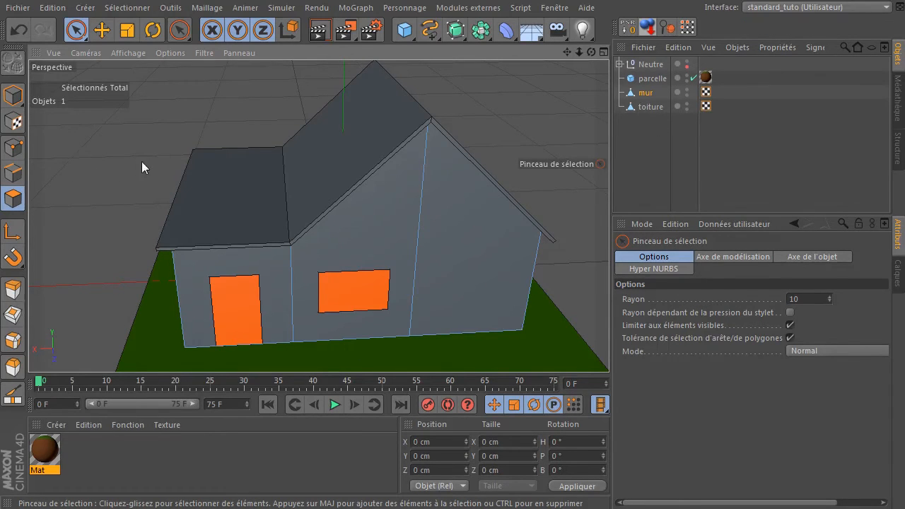
pyautogui.press('k')
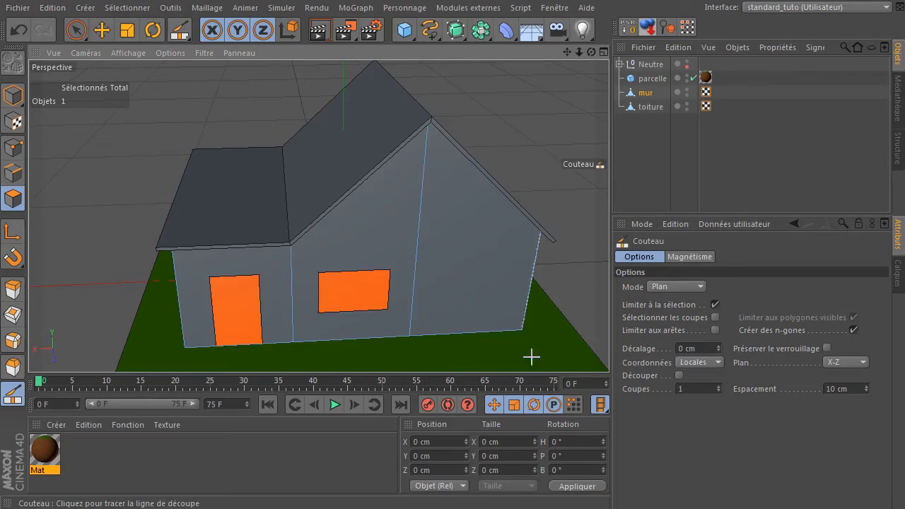
pyautogui.scroll(3, 205, 280)
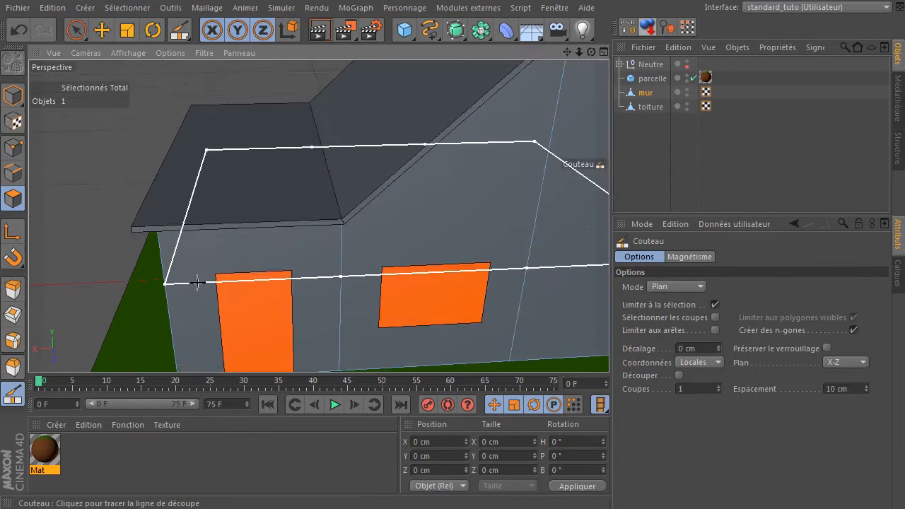
pyautogui.scroll(2, 197, 283)
pyautogui.moveTo(591, 53); pyautogui.dragTo(297, 246)
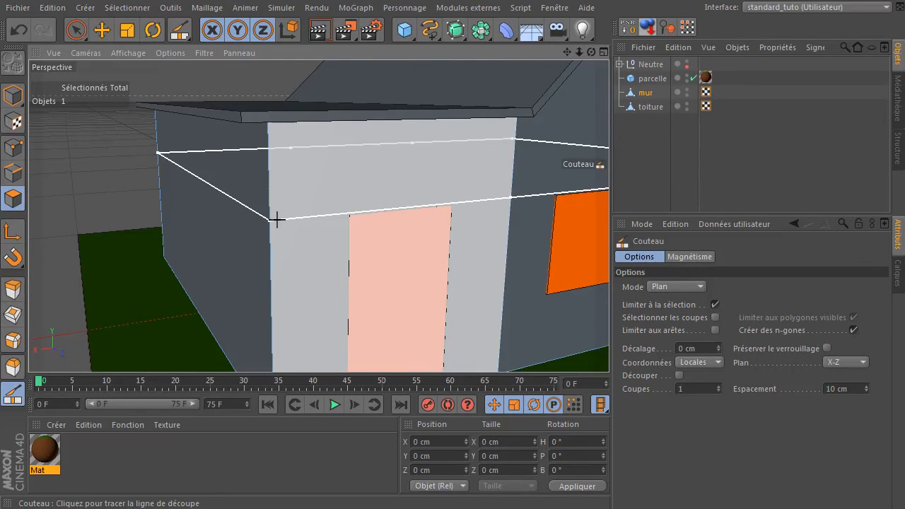
pyautogui.click(275, 222)
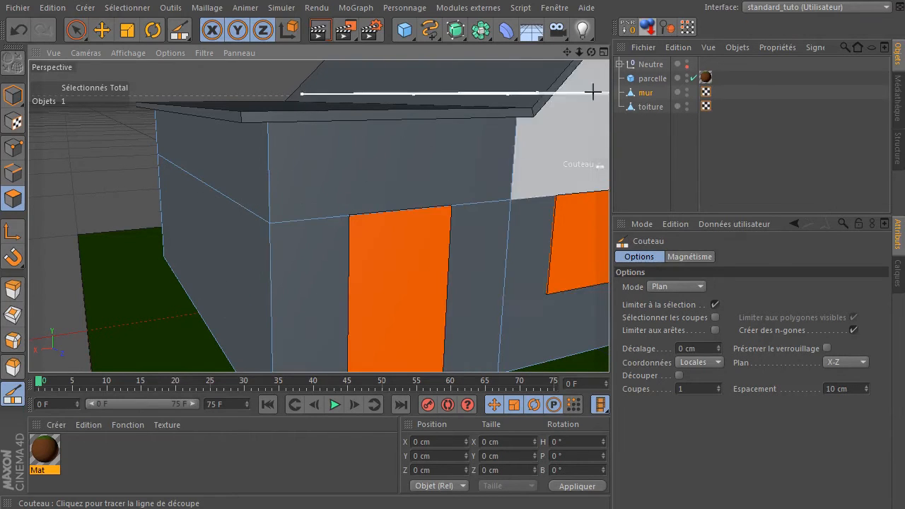
pyautogui.moveTo(567, 52); pyautogui.dragTo(477, 215)
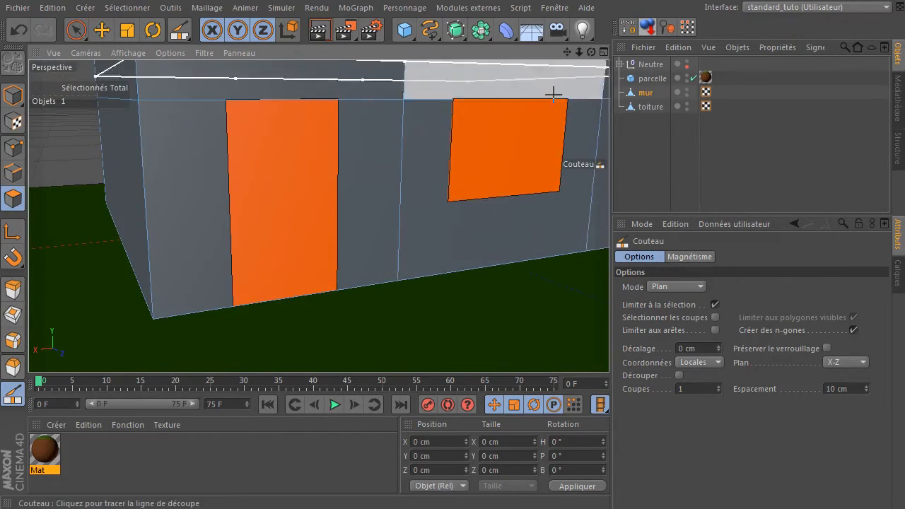
pyautogui.click(441, 202)
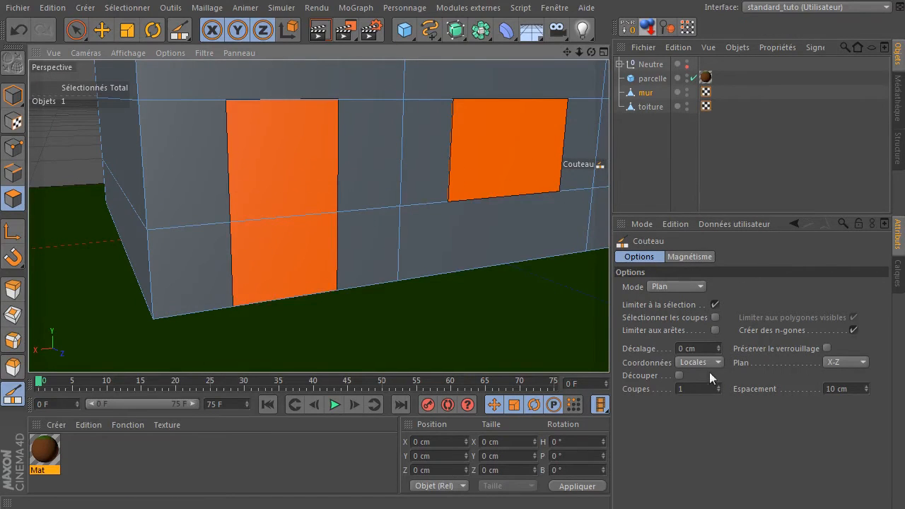
# - Set the Knife's plane to Y-Z and cut mur vertically along both sides of the door and window markers
pyautogui.click(858, 363)
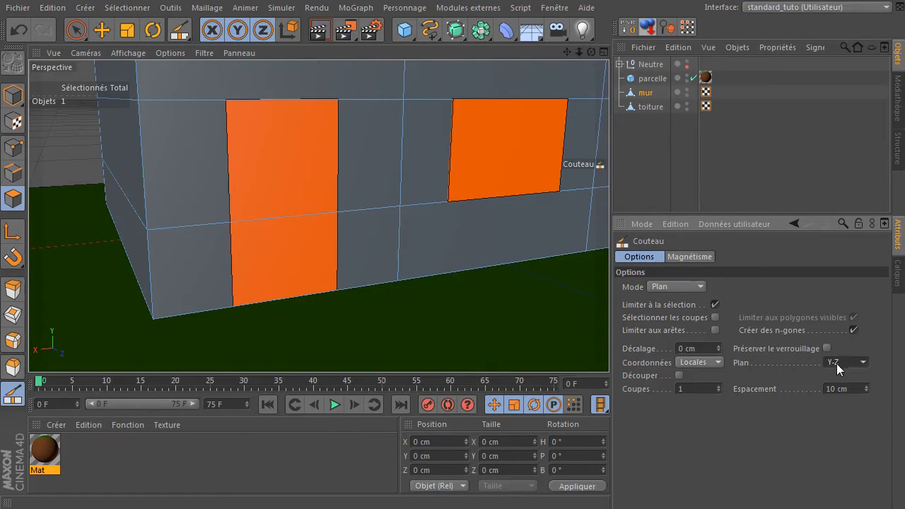
pyautogui.click(234, 259)
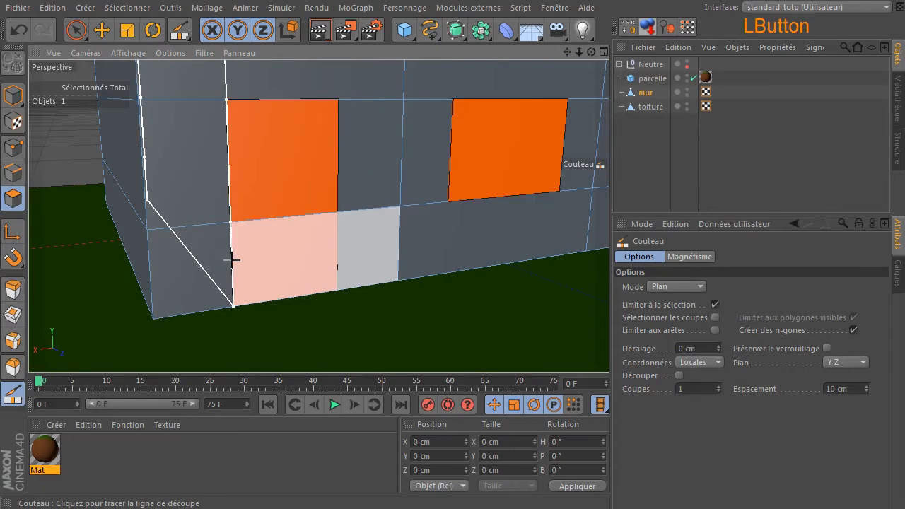
pyautogui.click(337, 256)
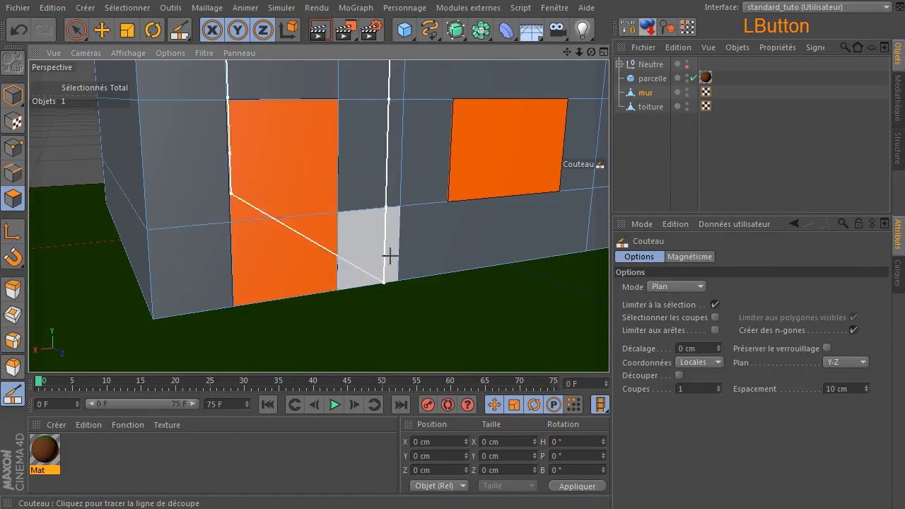
pyautogui.click(445, 265)
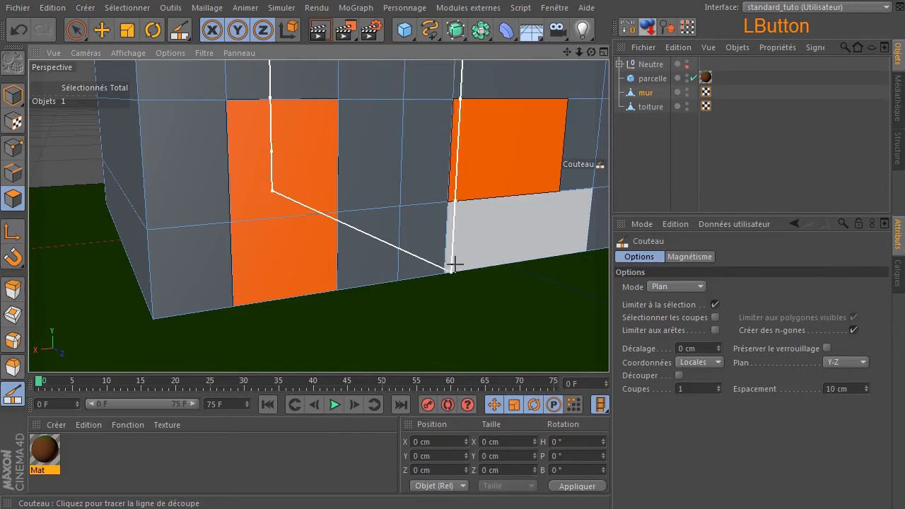
pyautogui.click(553, 260)
# - Move the repere fenetre cube along X to about -75.4 cm, onto the uncut end of the facade
pyautogui.moveTo(592, 51)
pyautogui.mouseDown()
pyautogui.moveTo(538, 55)
pyautogui.moveTo(593, 54)
pyautogui.mouseUp()
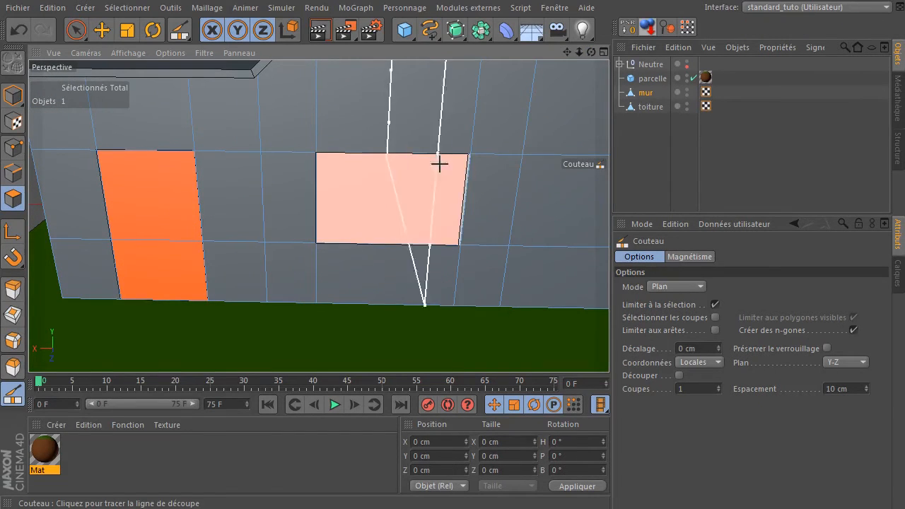
pyautogui.click(618, 63)
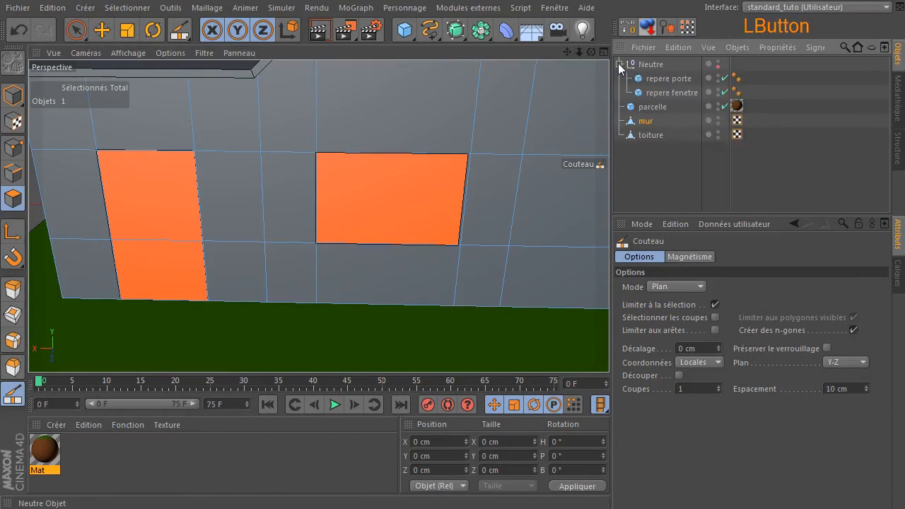
pyautogui.click(664, 94)
pyautogui.click(15, 98)
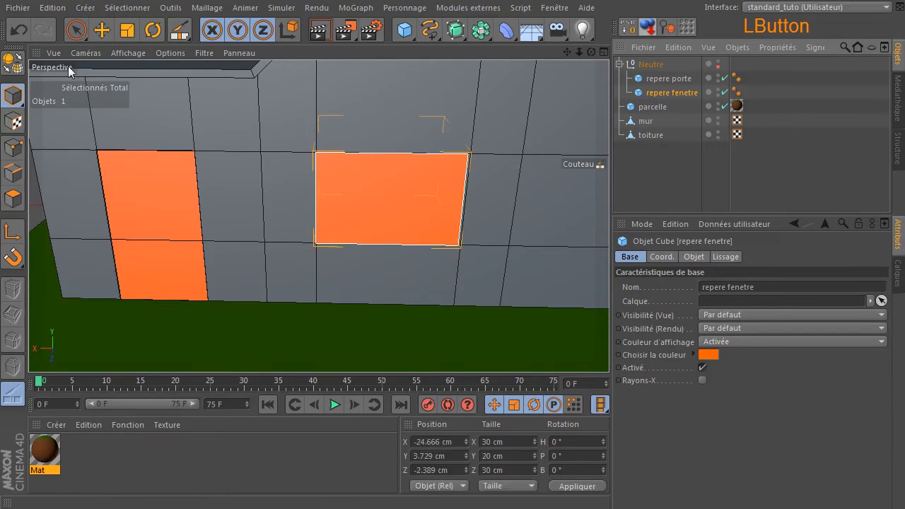
pyautogui.click(100, 31)
pyautogui.moveTo(565, 53); pyautogui.dragTo(370, 38)
pyautogui.moveTo(128, 163); pyautogui.dragTo(351, 160)
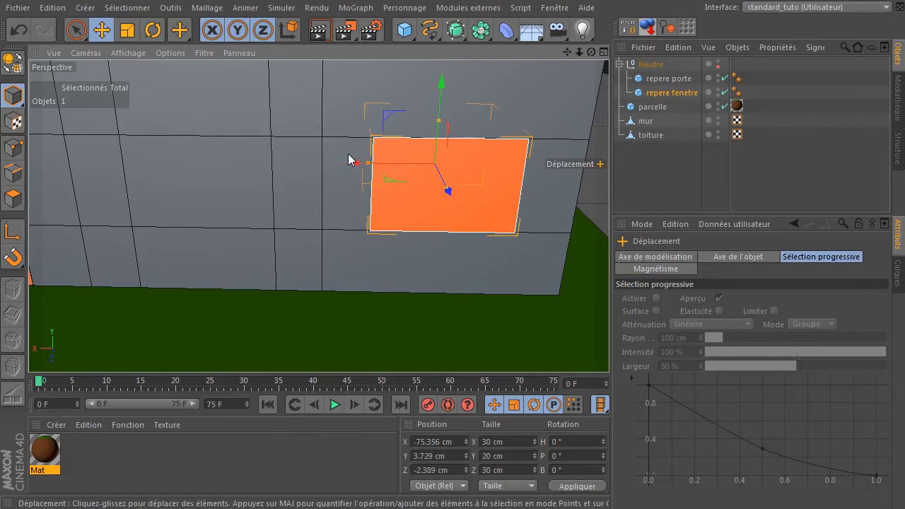
# - Cut the polygons of mur vertically in the Y-Z plane along both sides of the moved window marker
pyautogui.click(648, 122)
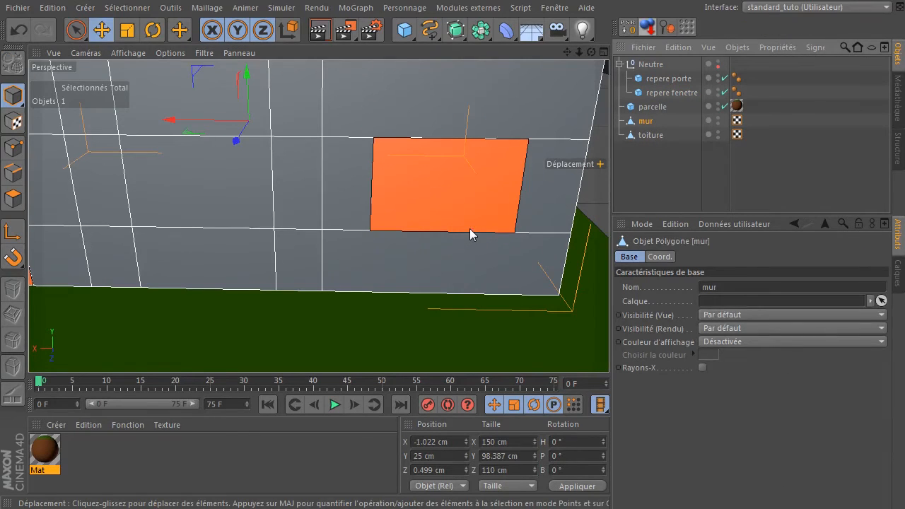
pyautogui.press('k')
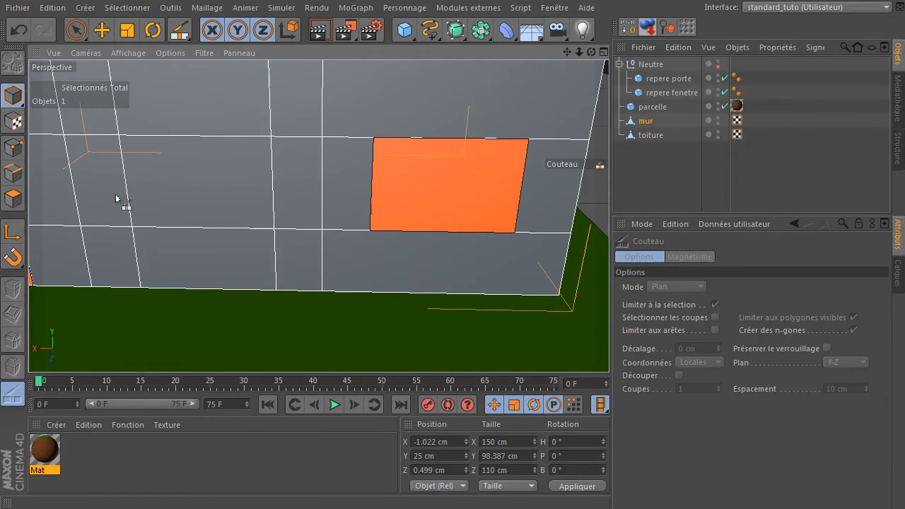
pyautogui.click(13, 198)
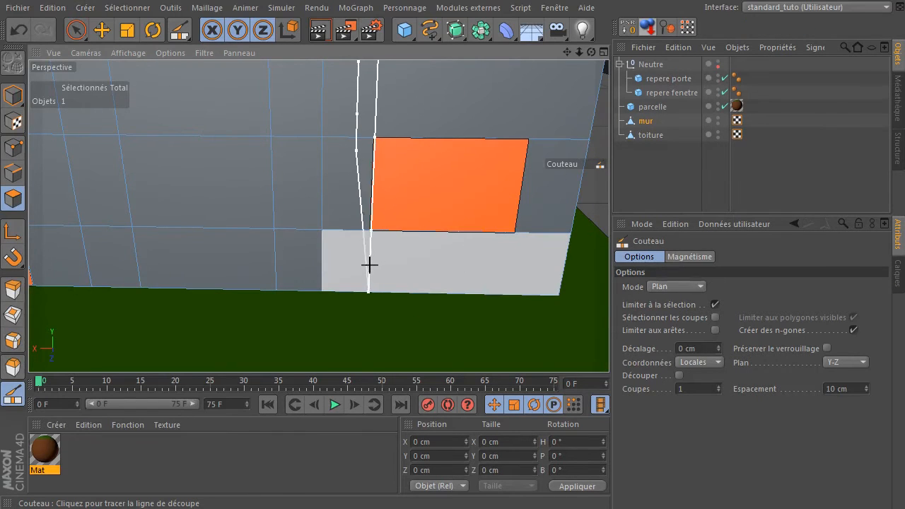
pyautogui.moveTo(369, 265); pyautogui.dragTo(555, 230)
# - Move the repere fenetre cube onto the adjoining side wall, at about X -87.3 cm and Z -24.9 cm
pyautogui.click(661, 93)
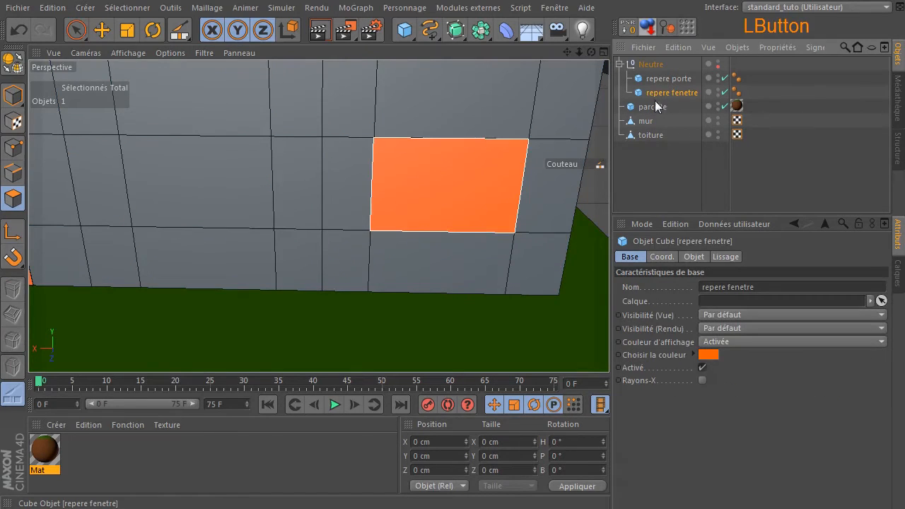
pyautogui.click(101, 30)
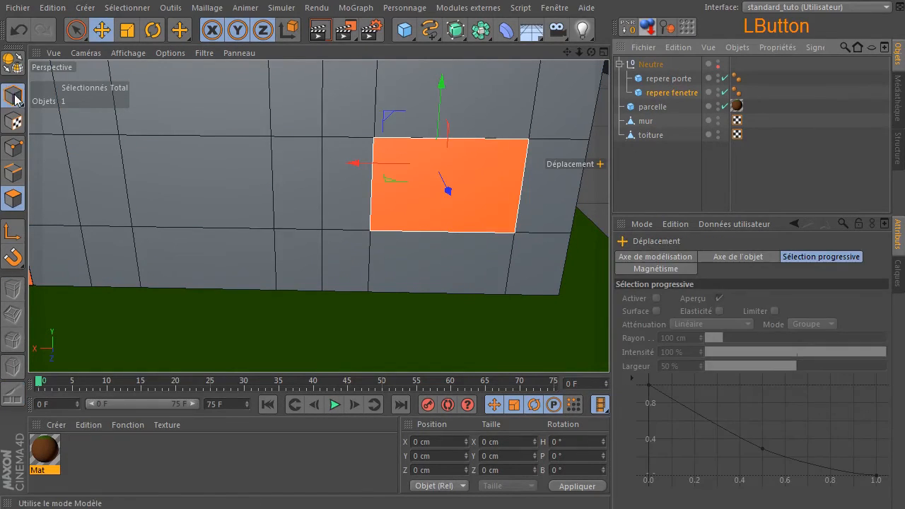
pyautogui.click(14, 96)
pyautogui.moveTo(357, 166); pyautogui.dragTo(414, 164)
pyautogui.moveTo(593, 55); pyautogui.dragTo(457, 140)
pyautogui.moveTo(412, 170); pyautogui.dragTo(471, 165)
pyautogui.moveTo(565, 53); pyautogui.dragTo(567, 54)
pyautogui.moveTo(138, 181); pyautogui.dragTo(179, 183)
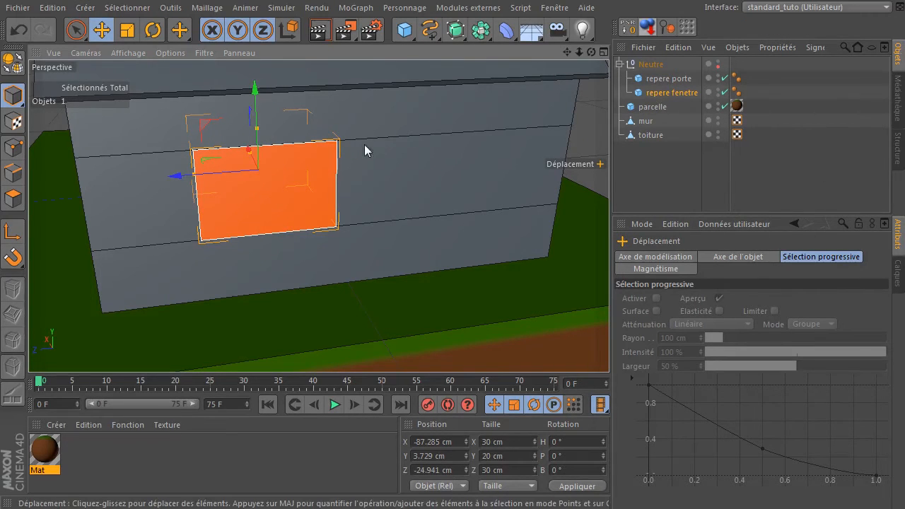
# - Set the Knife's plane to X-Y and cut the polygons of mur vertically along both sides of the side wall's window marker
pyautogui.click(647, 123)
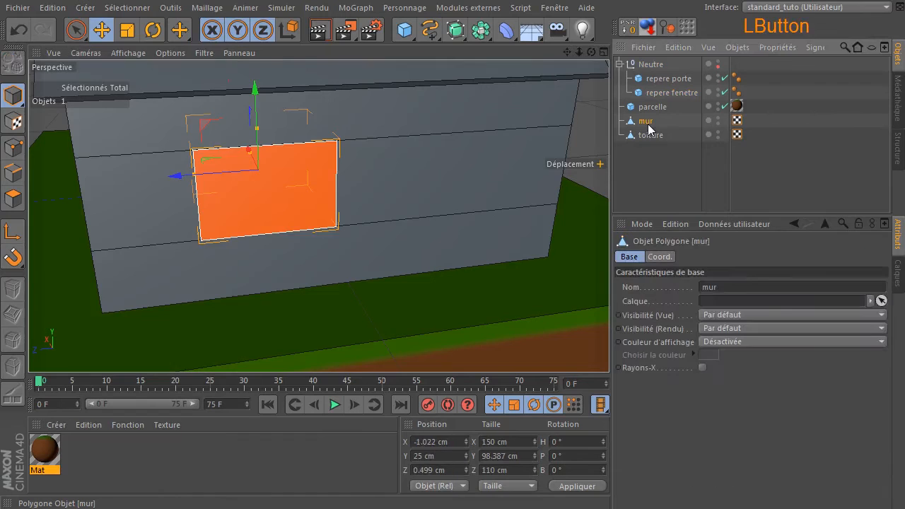
pyautogui.press('k')
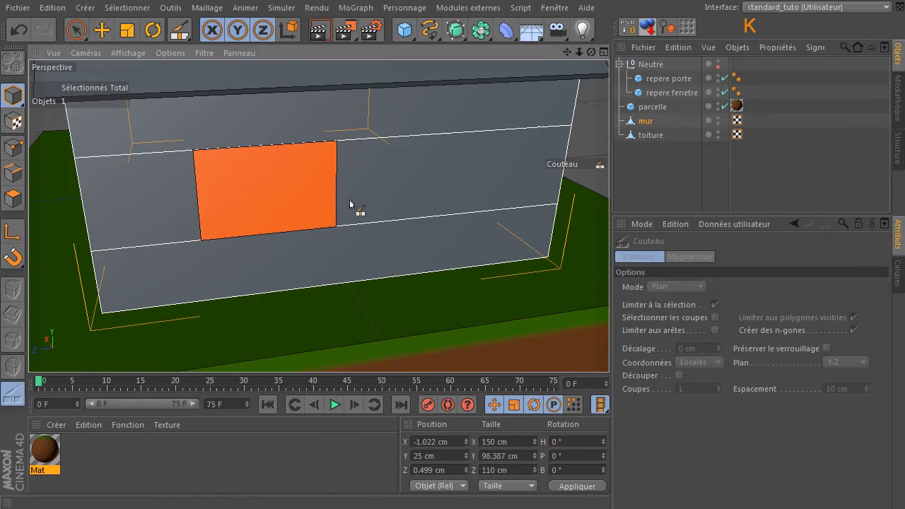
pyautogui.click(13, 198)
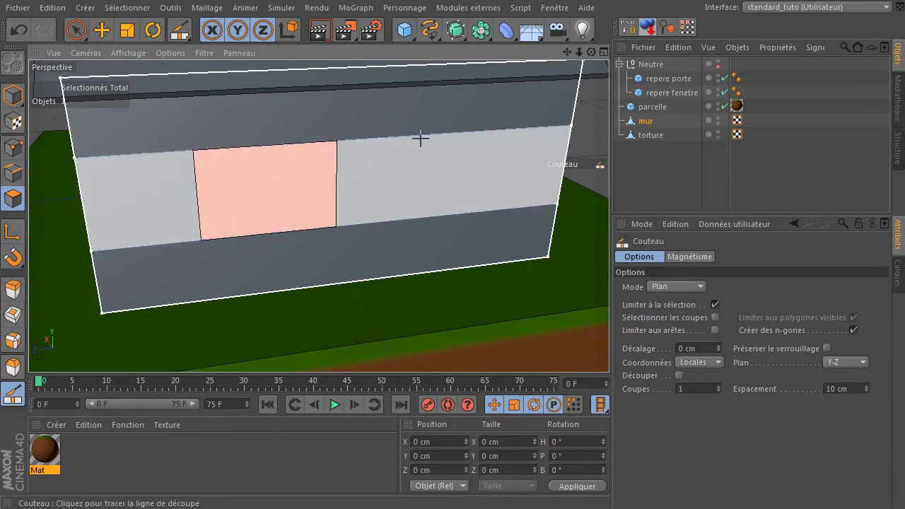
pyautogui.click(862, 362)
pyautogui.click(852, 372)
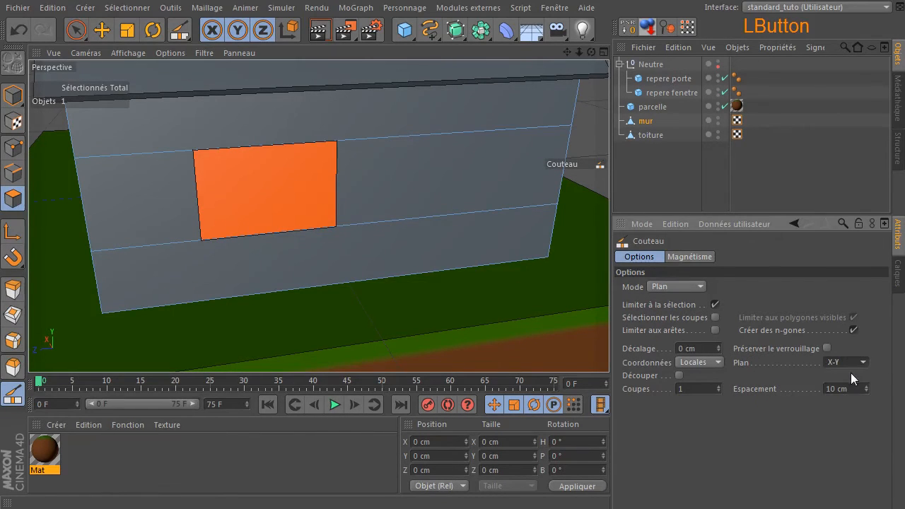
pyautogui.click(202, 255)
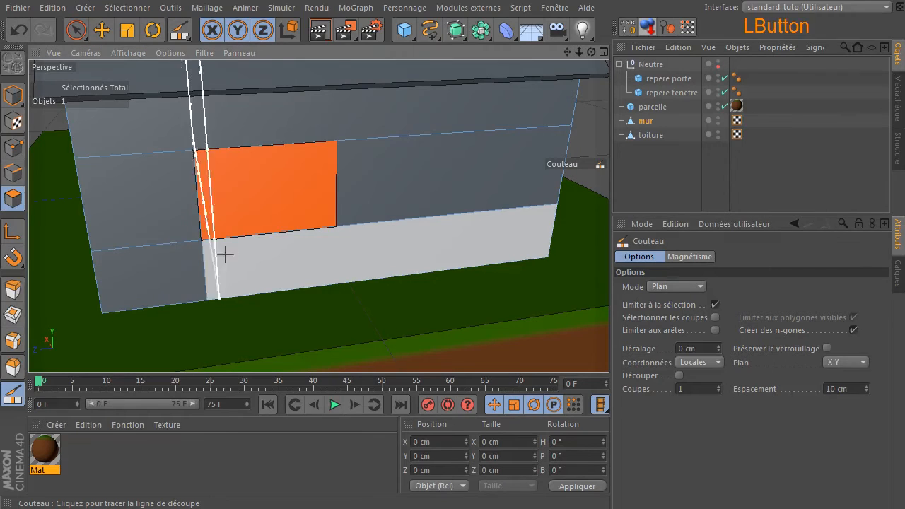
pyautogui.click(335, 249)
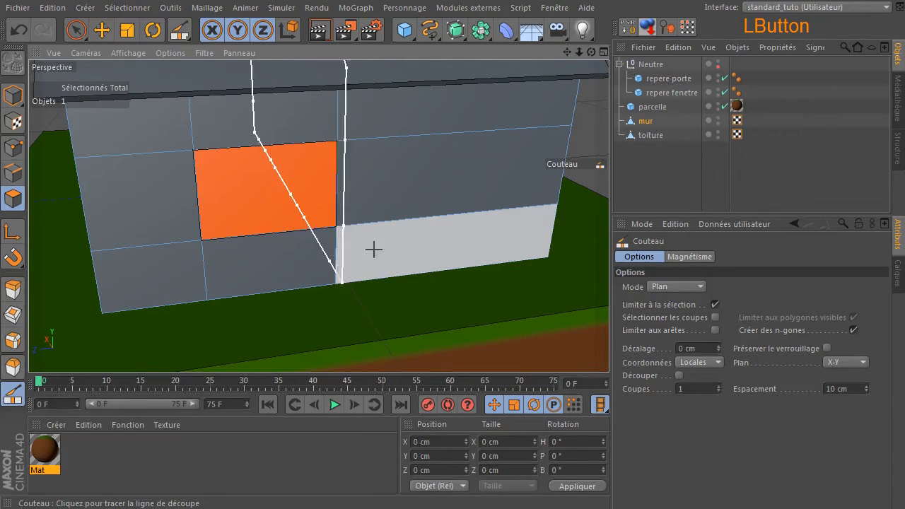
# - Move the repere fenetre cube along Z to about -69.75 cm, onto the uncut end of the side wall
pyautogui.click(658, 93)
pyautogui.press('e')
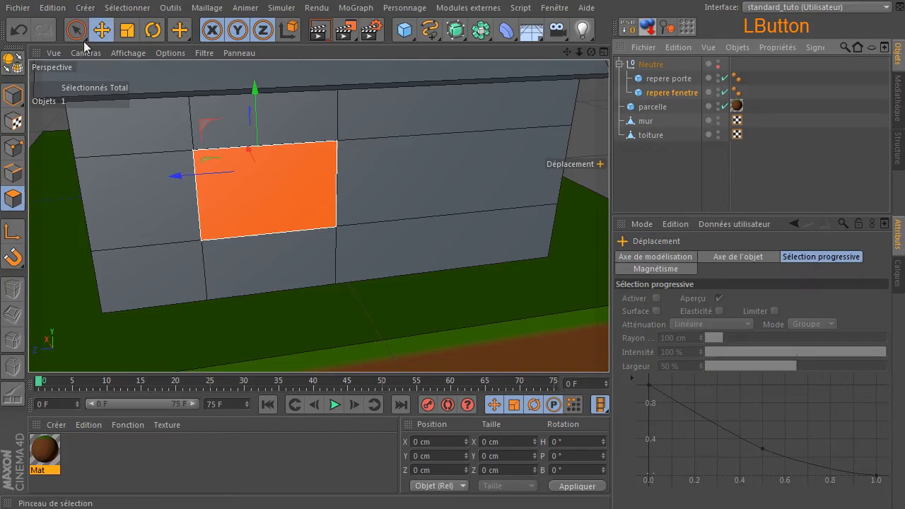
pyautogui.click(12, 99)
pyautogui.moveTo(178, 180); pyautogui.dragTo(358, 190)
# - Cut the polygons of mur vertically in the X-Y plane along both sides of the relocated window marker
pyautogui.click(646, 121)
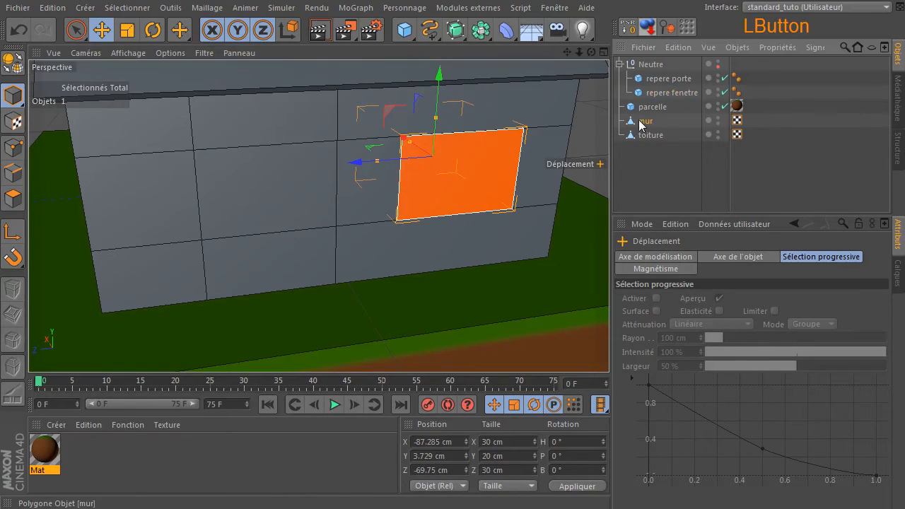
pyautogui.click(12, 198)
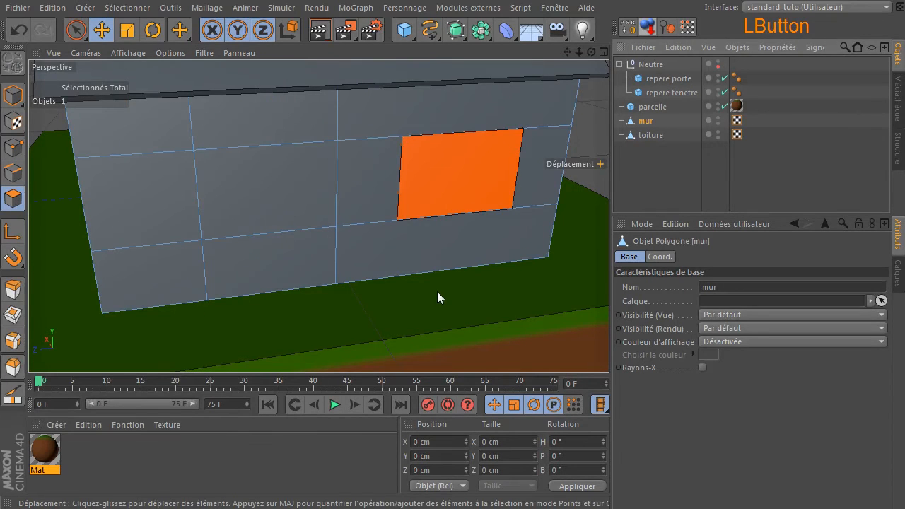
pyautogui.press('k')
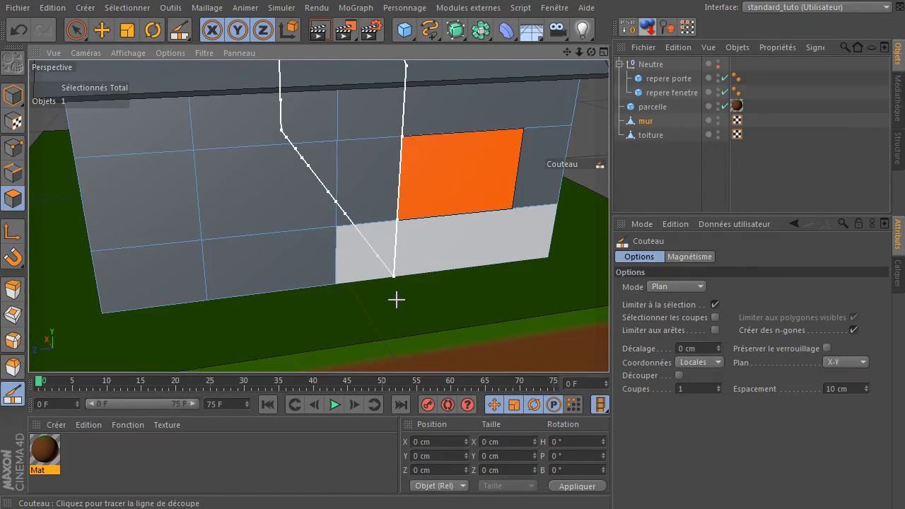
pyautogui.moveTo(396, 300); pyautogui.dragTo(506, 281)
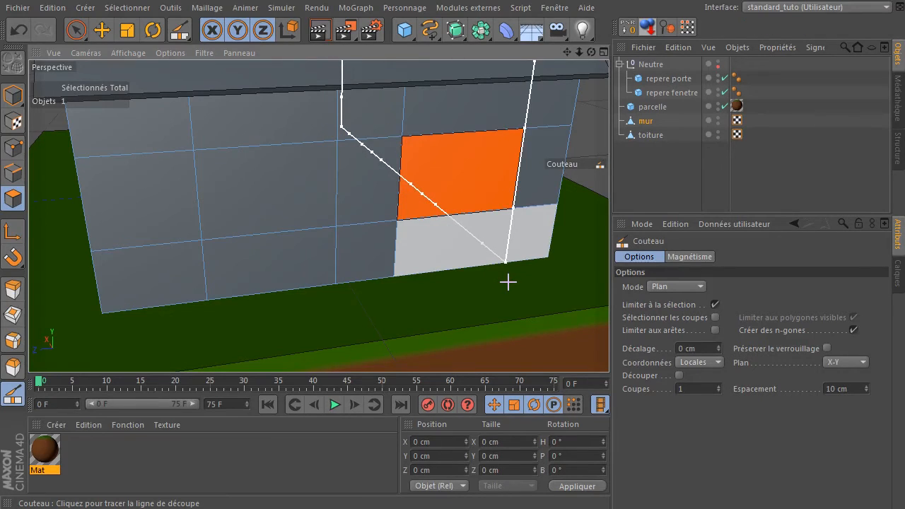
pyautogui.click(508, 282)
# - Clear the object selection and hide the Neutre group with its door and window markers in the viewport
pyautogui.click(76, 29)
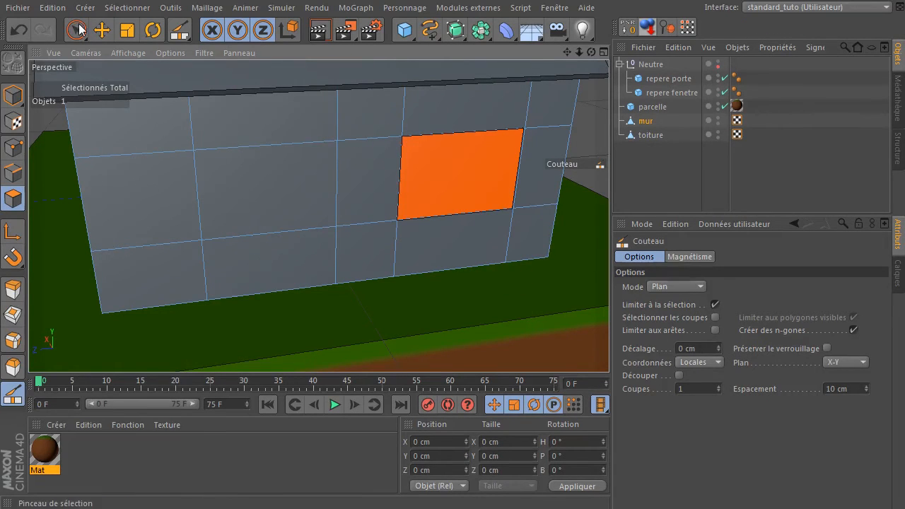
pyautogui.click(680, 169)
pyautogui.moveTo(592, 56); pyautogui.dragTo(687, 64)
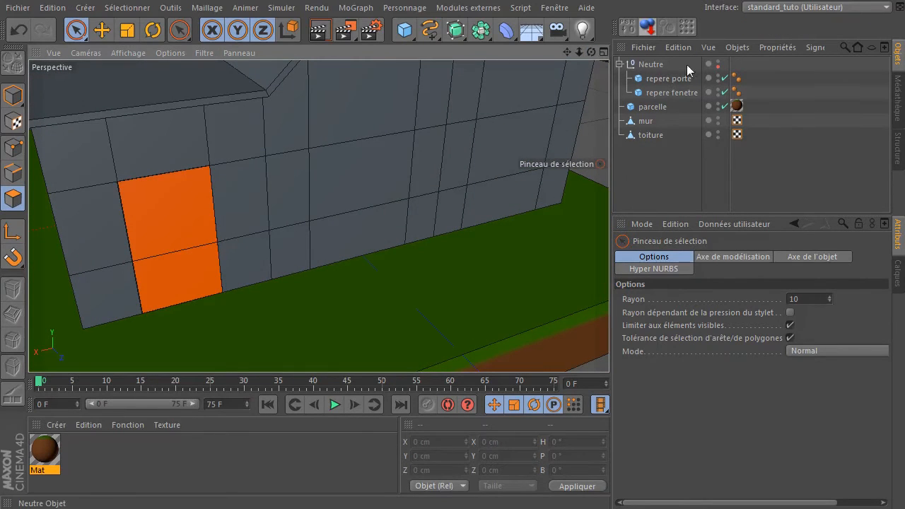
pyautogui.click(718, 64)
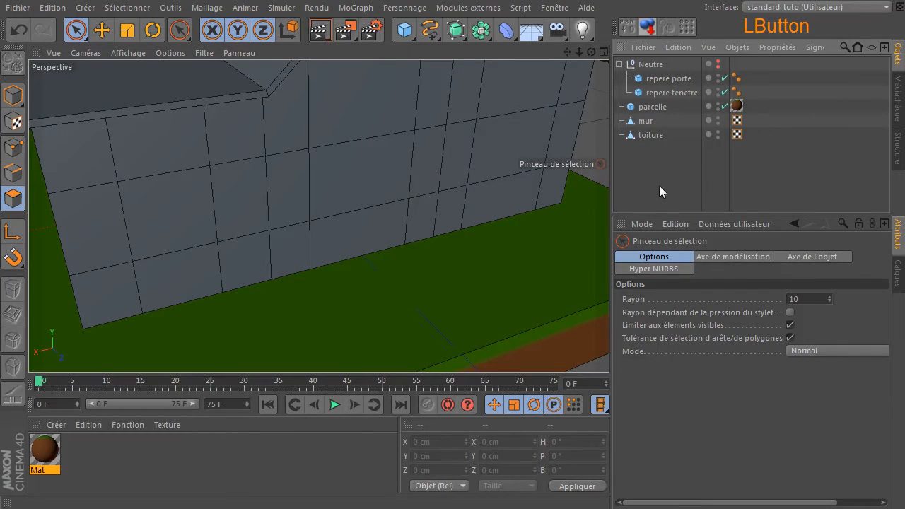
pyautogui.keyDown('ctrl'); pyautogui.scroll(-3, 410, 140); pyautogui.keyUp('ctrl')
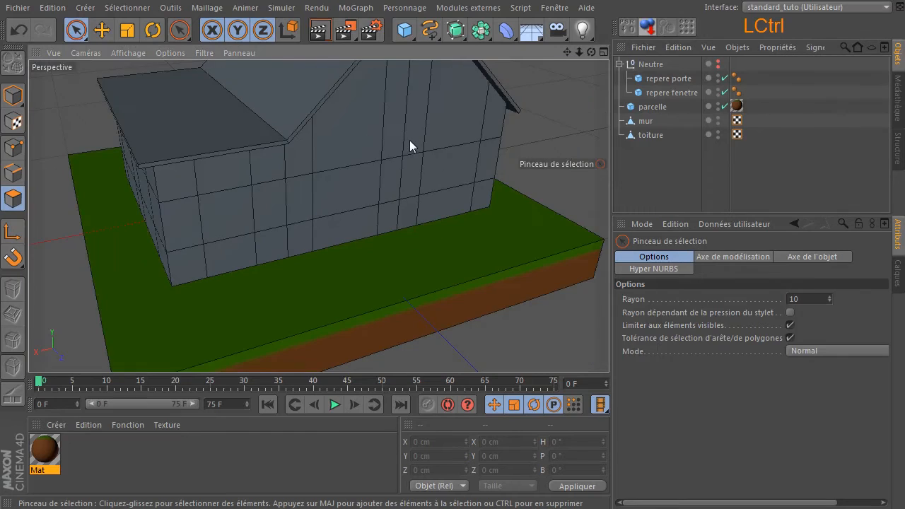
pyautogui.keyDown('ctrl'); pyautogui.scroll(-2, 410, 140); pyautogui.keyUp('ctrl')
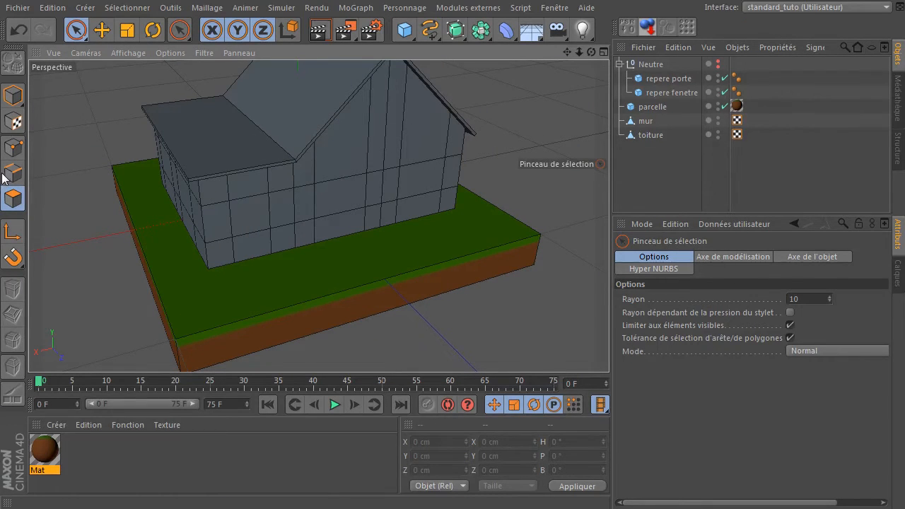
# - Select mur's two door polygons, the two window polygons on the door facade and the two on the low-roofed side wall
pyautogui.click(77, 30)
pyautogui.click(646, 124)
pyautogui.moveTo(195, 195); pyautogui.dragTo(184, 237)
pyautogui.click(249, 230)
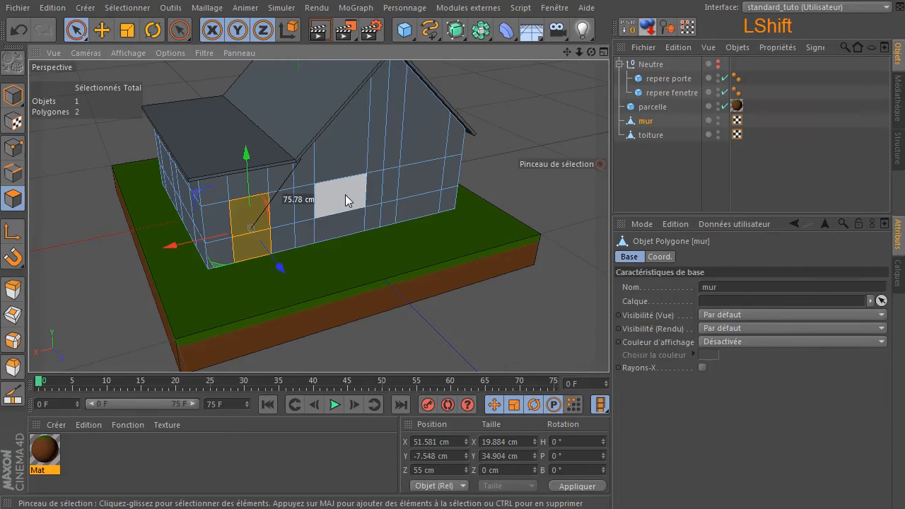
pyautogui.keyDown('shift'); pyautogui.click(424, 181); pyautogui.keyUp('shift')
pyautogui.moveTo(592, 52); pyautogui.dragTo(728, 51)
pyautogui.keyDown('shift'); pyautogui.click(251, 266); pyautogui.keyUp('shift')
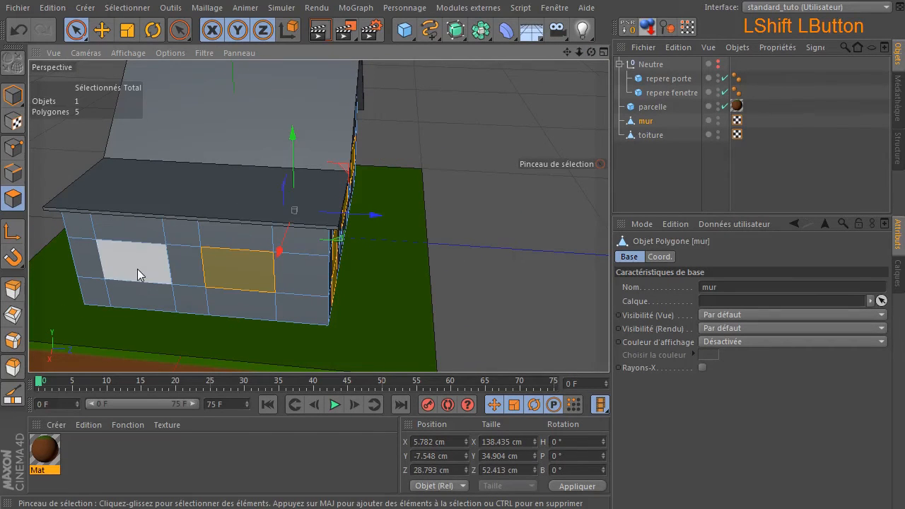
pyautogui.keyDown('shift'); pyautogui.click(146, 268); pyautogui.keyUp('shift')
# - Add the two window polygons on the opposite gable wall and the two on the remaining side wall to the selection
pyautogui.moveTo(591, 56); pyautogui.dragTo(467, 57)
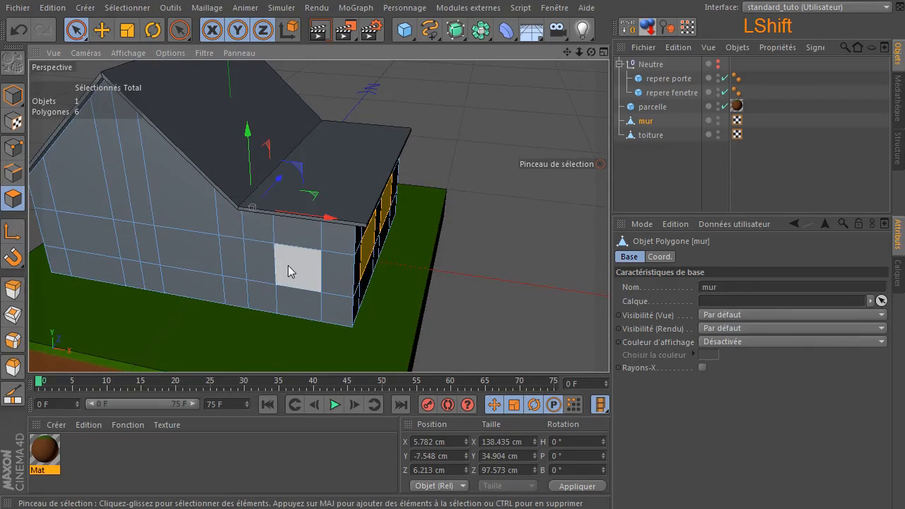
pyautogui.keyDown('shift'); pyautogui.click(96, 248); pyautogui.keyUp('shift')
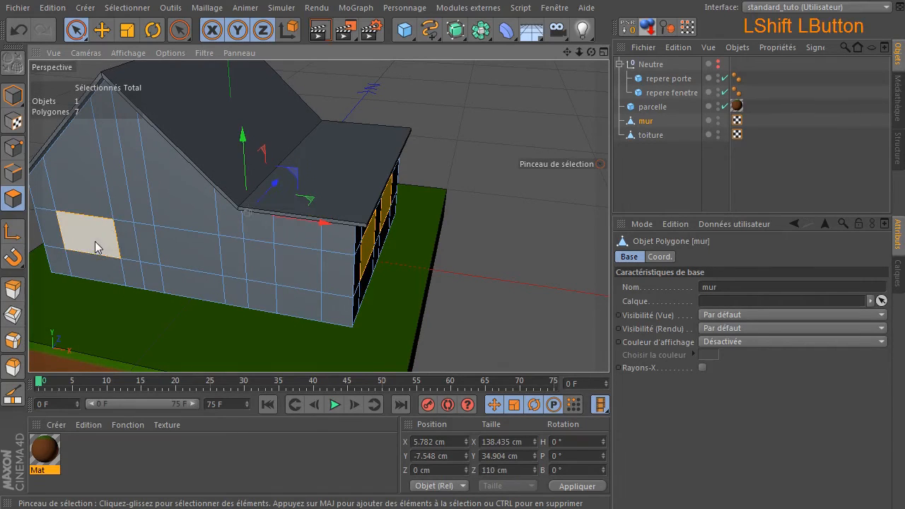
pyautogui.keyDown('shift'); pyautogui.click(177, 244); pyautogui.keyUp('shift')
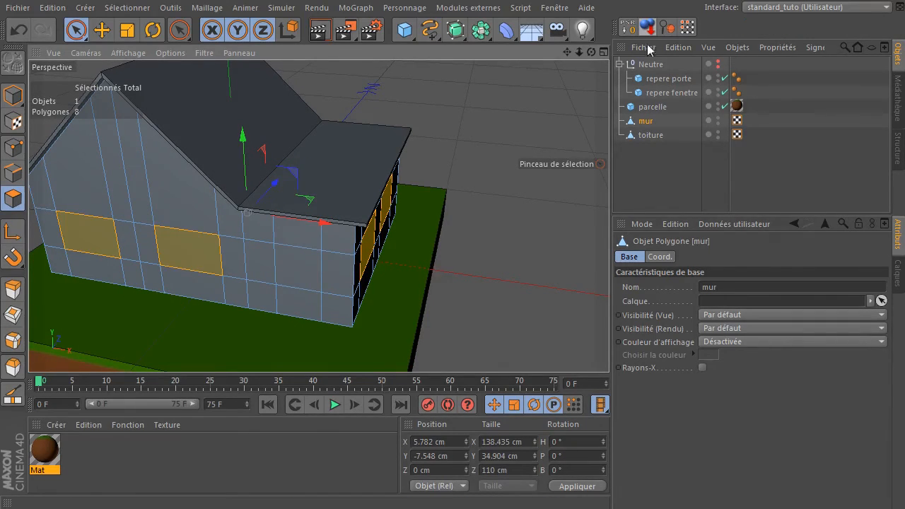
pyautogui.moveTo(591, 52); pyautogui.dragTo(541, 130)
pyautogui.keyDown('shift'); pyautogui.click(152, 276); pyautogui.keyUp('shift')
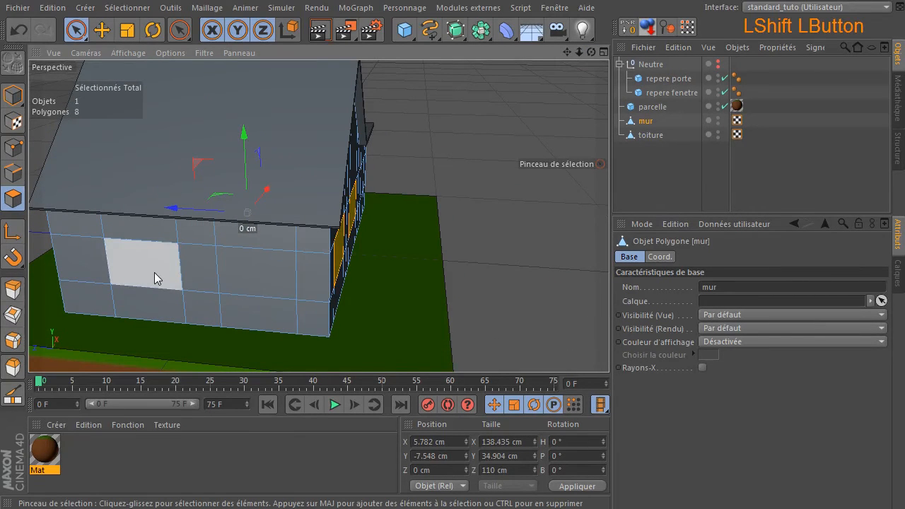
pyautogui.keyDown('shift'); pyautogui.click(255, 279); pyautogui.keyUp('shift')
pyautogui.moveTo(591, 52); pyautogui.dragTo(242, 216)
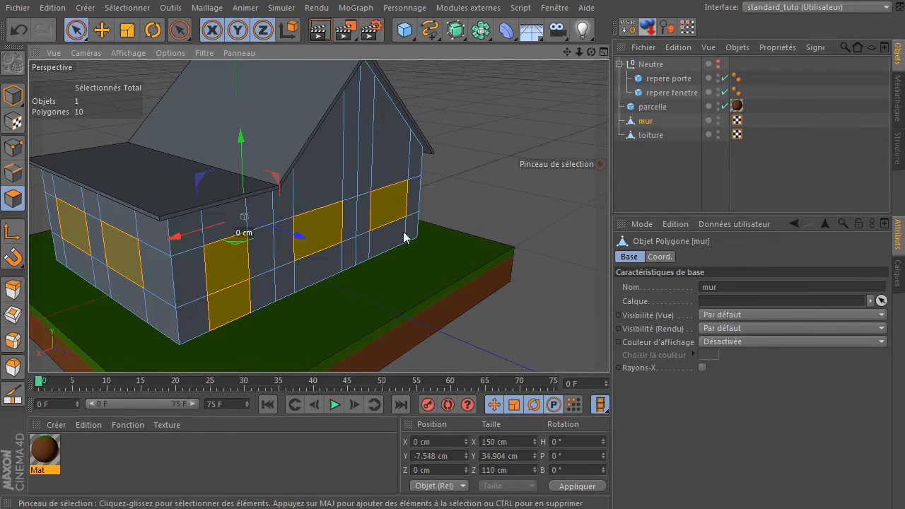
# - Extrude the selected door and window polygons inward with an offset of about -1.7 cm and caps (Couvercles) turned off
pyautogui.press('d')
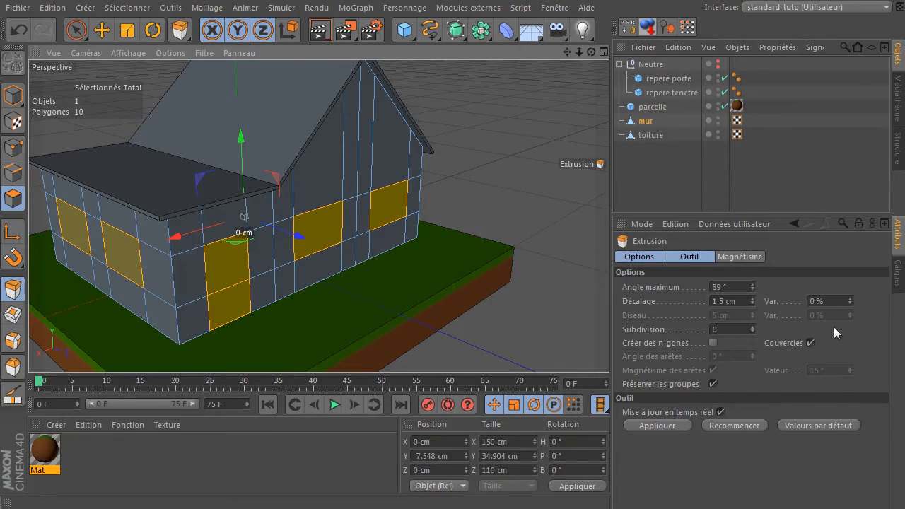
pyautogui.click(811, 343)
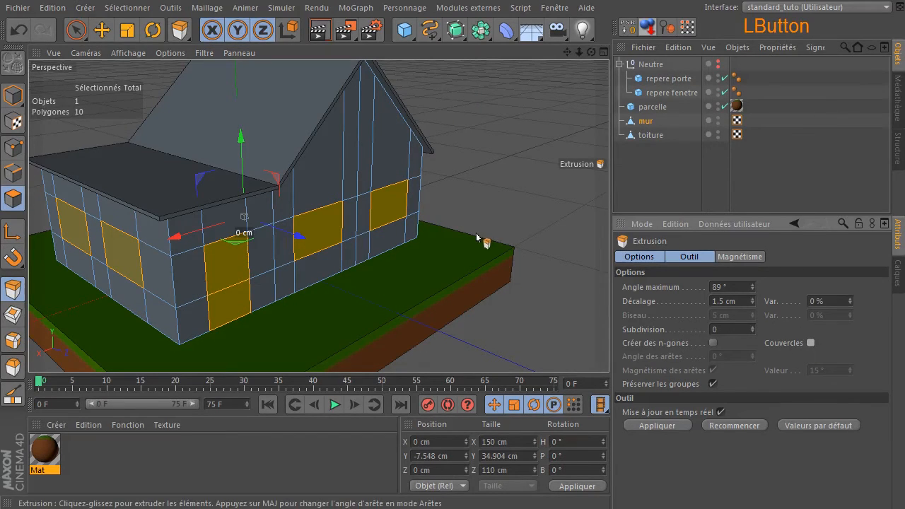
pyautogui.scroll(5, 295, 209)
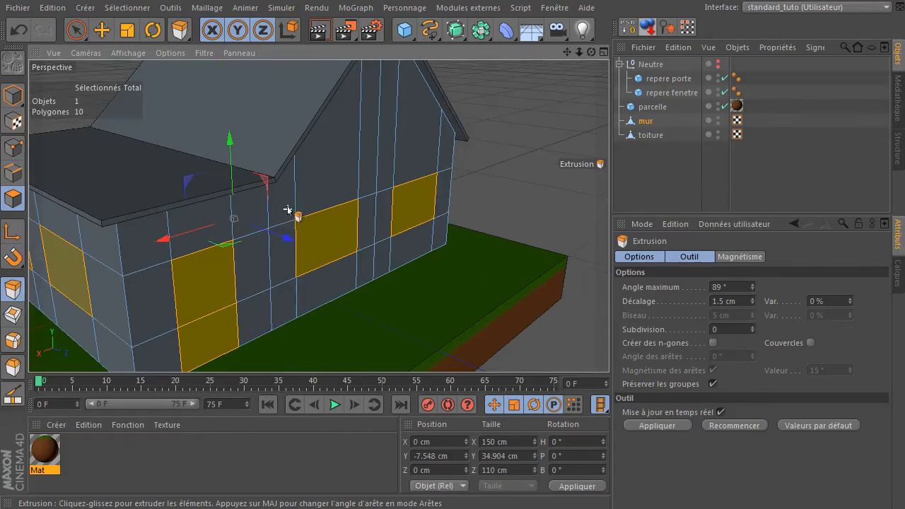
pyautogui.keyDown('alt'); pyautogui.moveTo(558, 79); pyautogui.dragTo(546, 97); pyautogui.keyUp('alt')
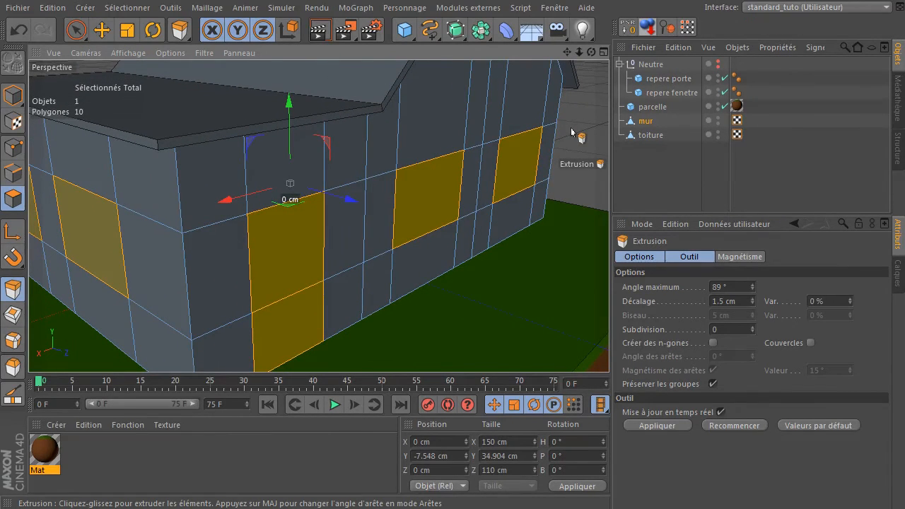
pyautogui.moveTo(570, 126); pyautogui.dragTo(503, 127)
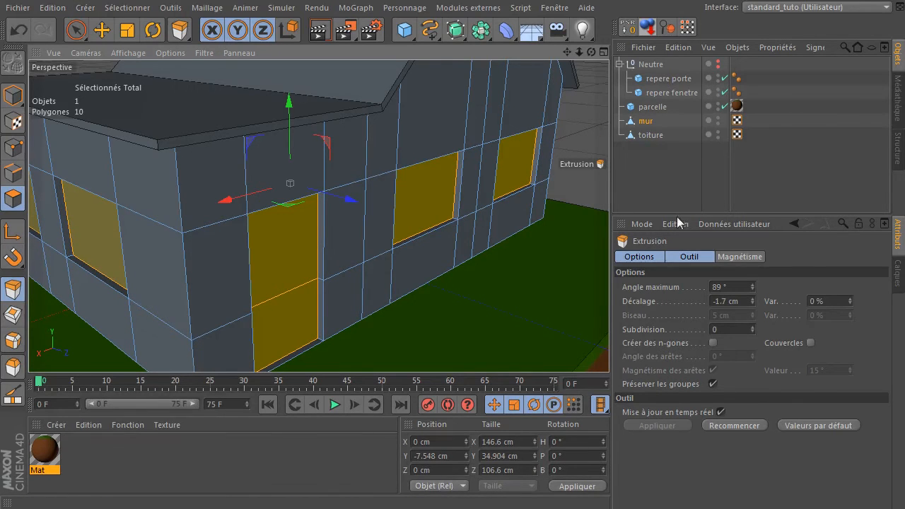
# - Remove the two door polygons from the selection and split the remaining window polygons of mur into a separate object (Scission)
pyautogui.click(75, 30)
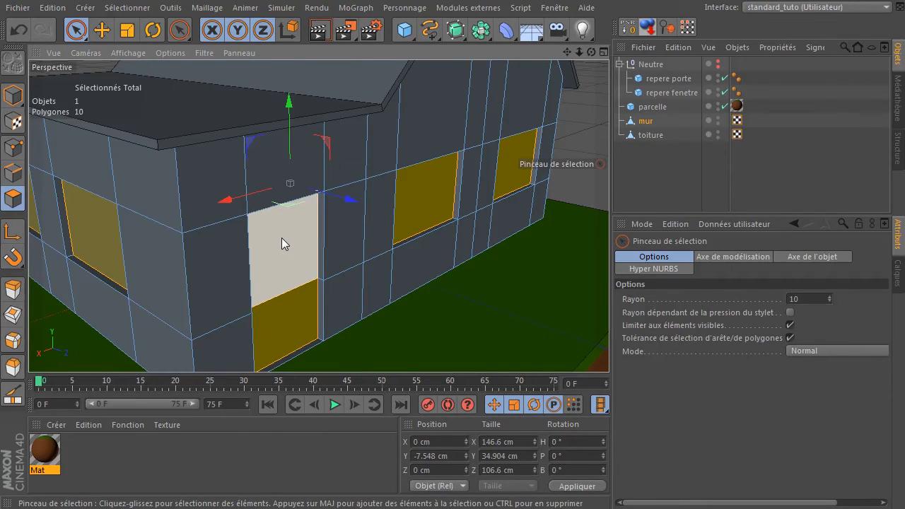
pyautogui.keyDown('ctrl'); pyautogui.moveTo(281, 237); pyautogui.dragTo(287, 320); pyautogui.keyUp('ctrl')
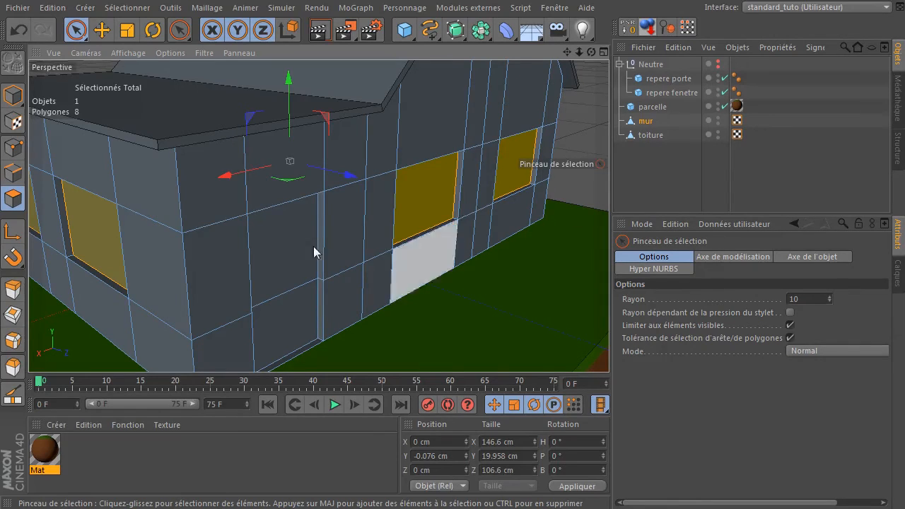
pyautogui.click(201, 9)
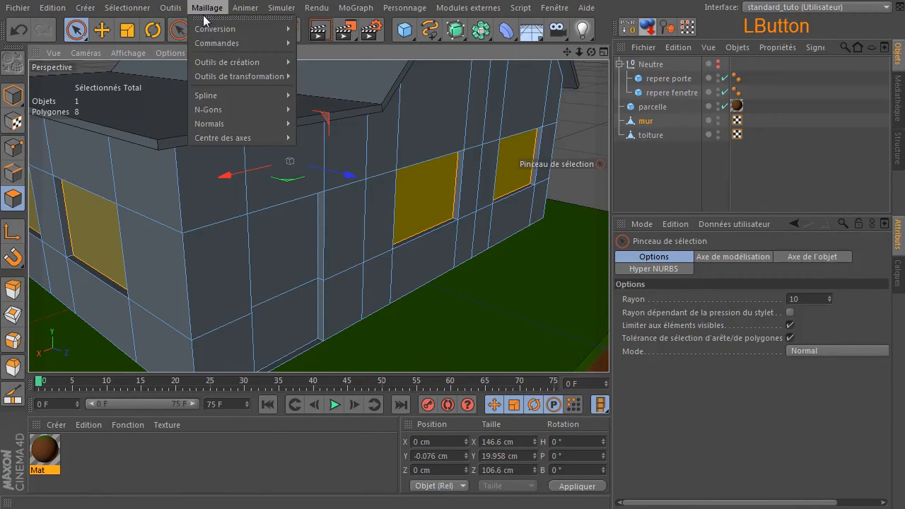
pyautogui.moveTo(239, 42)
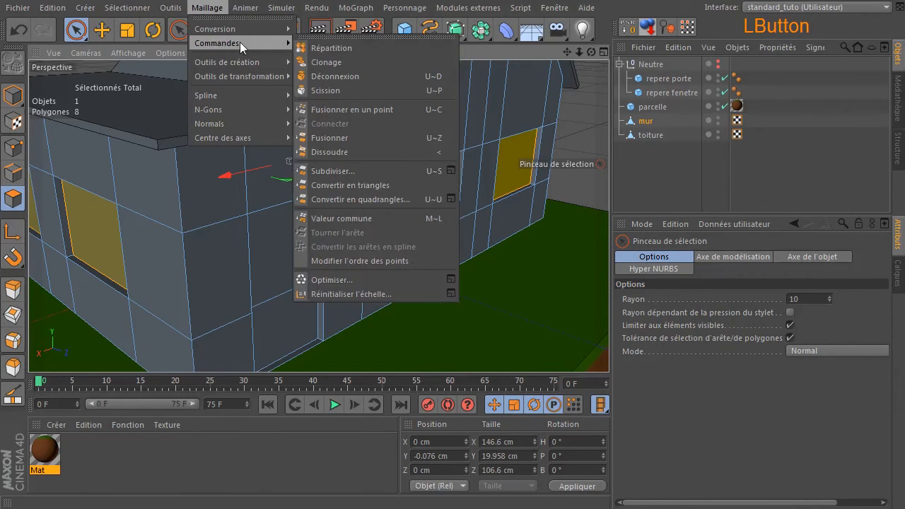
pyautogui.click(370, 90)
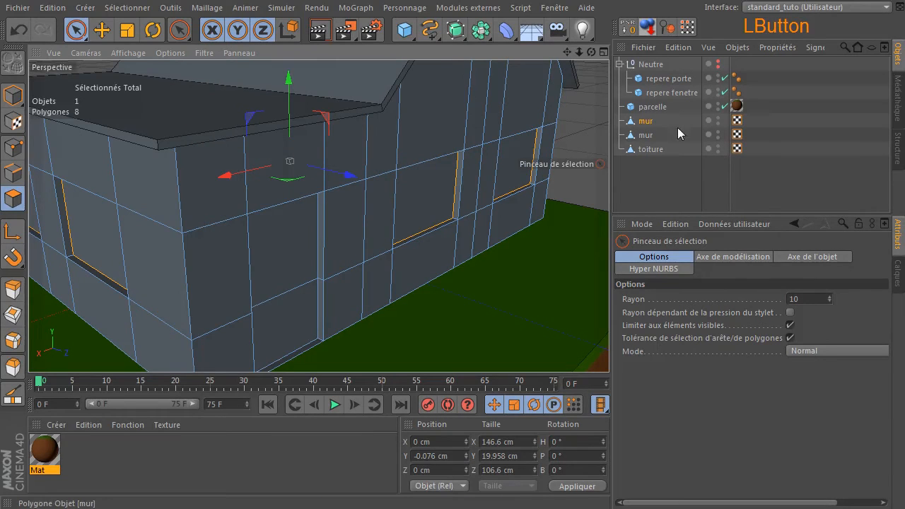
# - Move the split-off window object, the second mur, below toiture in the object hierarchy
pyautogui.click(640, 135)
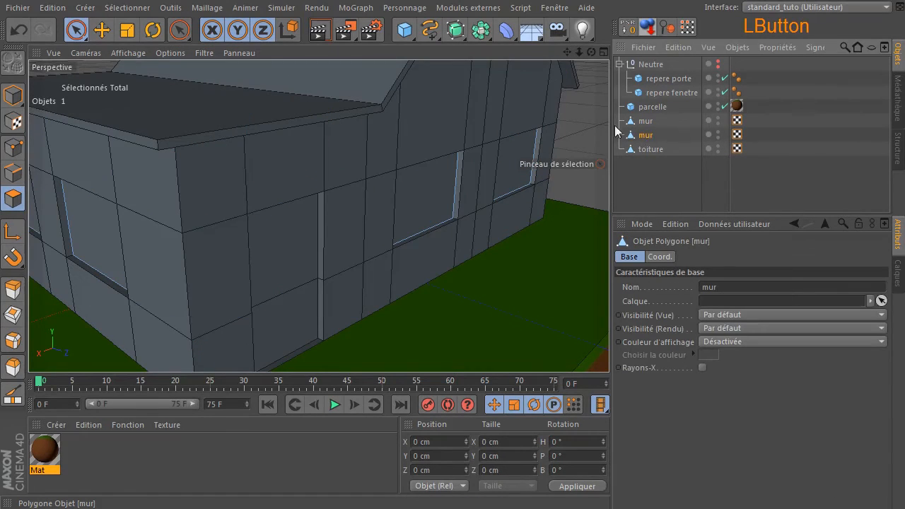
pyautogui.moveTo(643, 135); pyautogui.dragTo(651, 168)
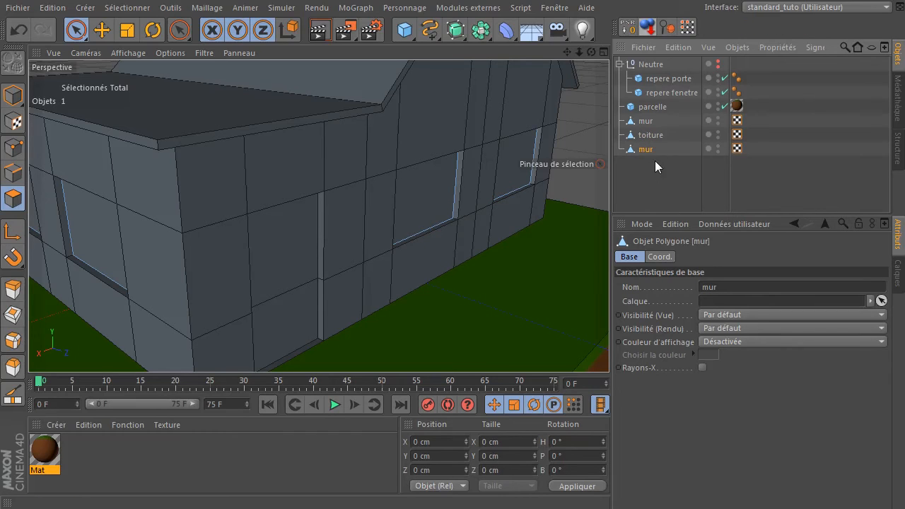
# - Hide the house walls (the upper mur object) and select all polygons of the split-off window object
pyautogui.click(720, 117)
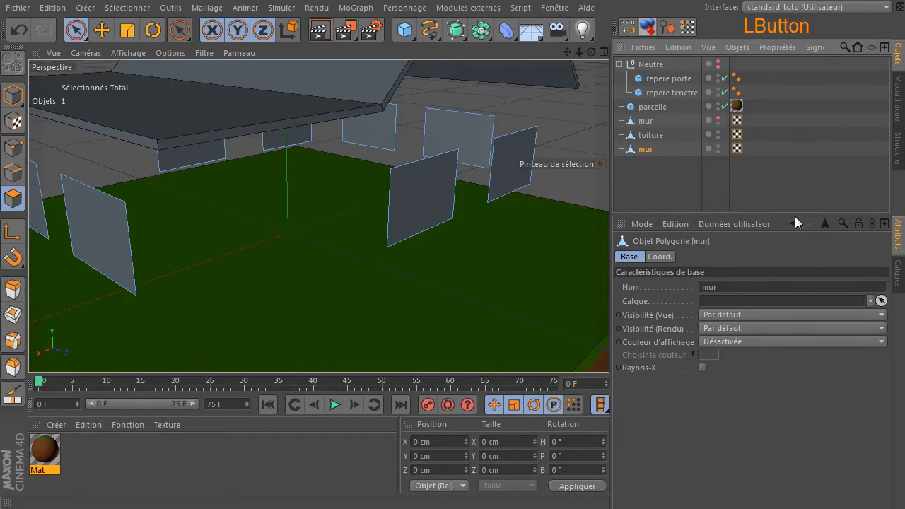
pyautogui.moveTo(592, 52); pyautogui.dragTo(576, 169)
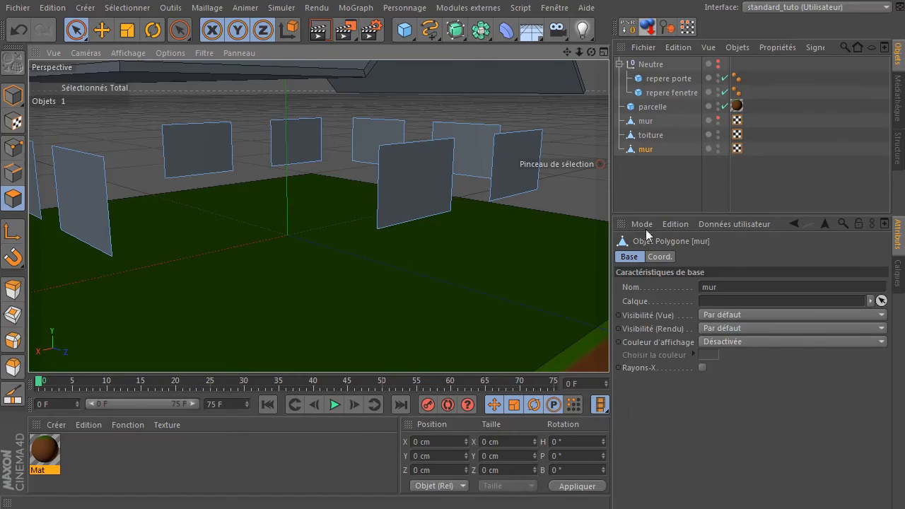
pyautogui.hotkey('ctrl', 'a')
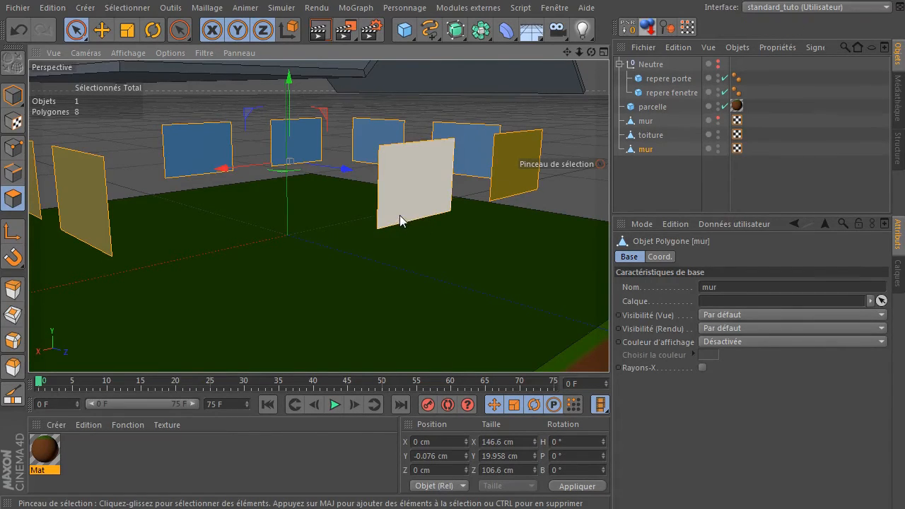
# - Cut all window polygons with the Knife (Couteau) along the X-Z plane, about 2 cm above their lower edges
pyautogui.press('k')
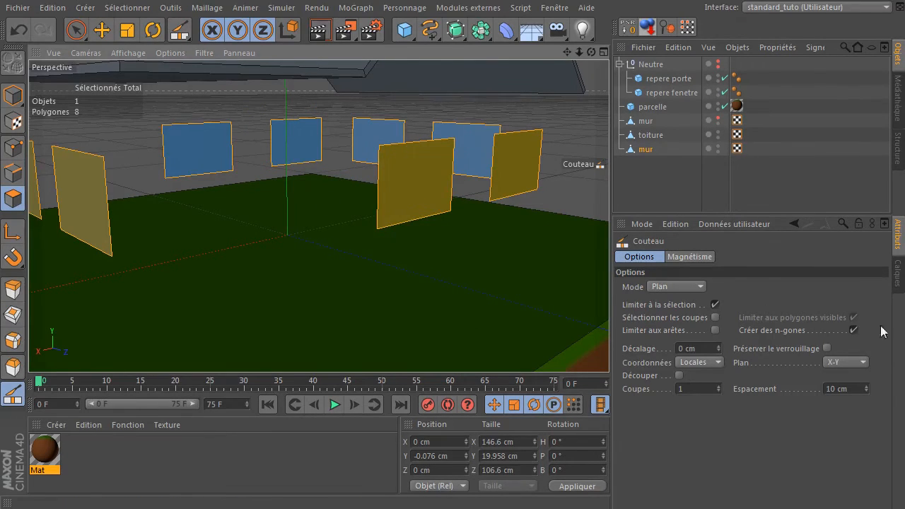
pyautogui.click(837, 363)
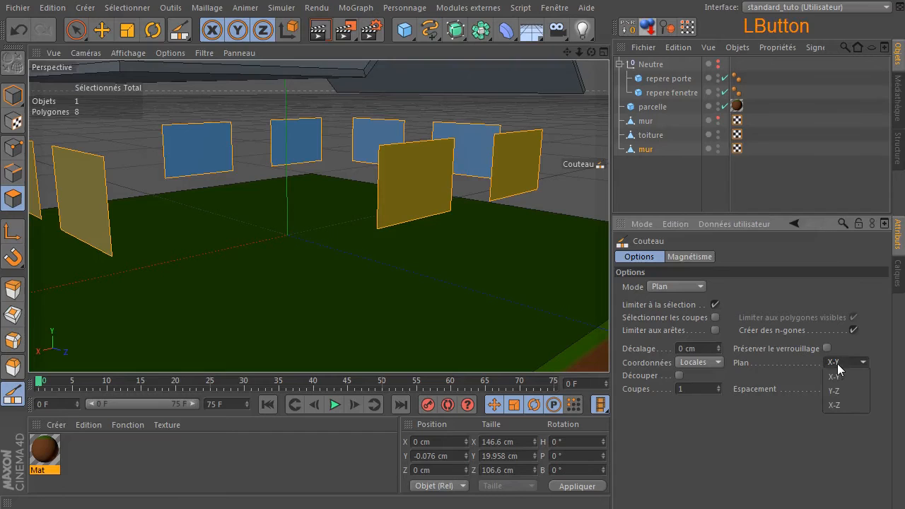
pyautogui.click(833, 406)
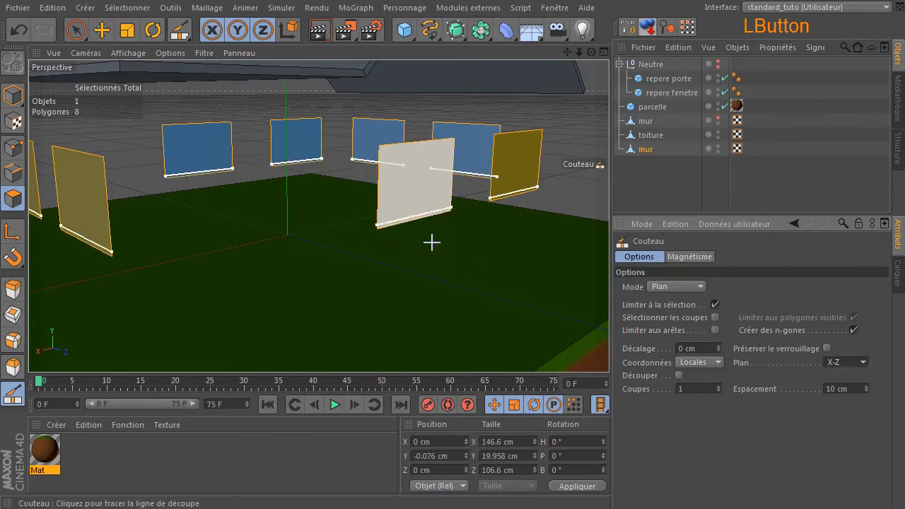
pyautogui.click(397, 217)
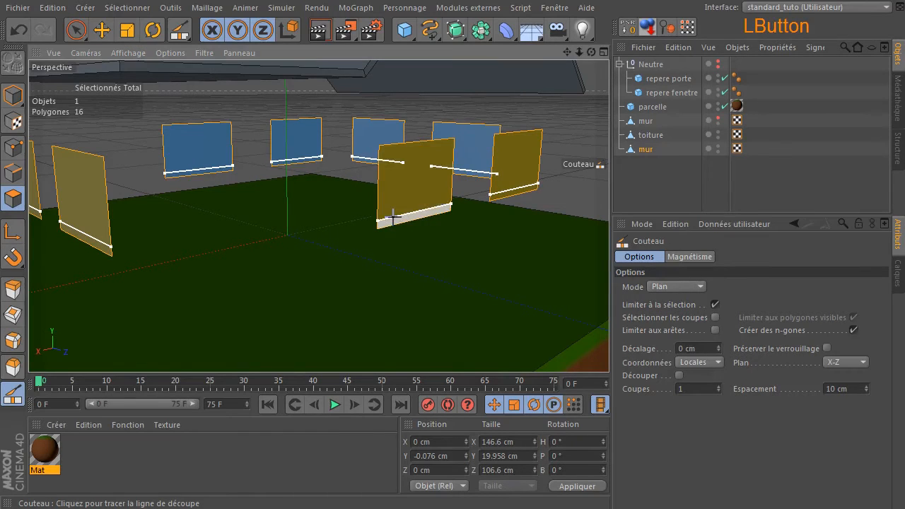
# - Select the eight large upper window polygons and delete them, keeping only the narrow strips below the cut
pyautogui.click(77, 31)
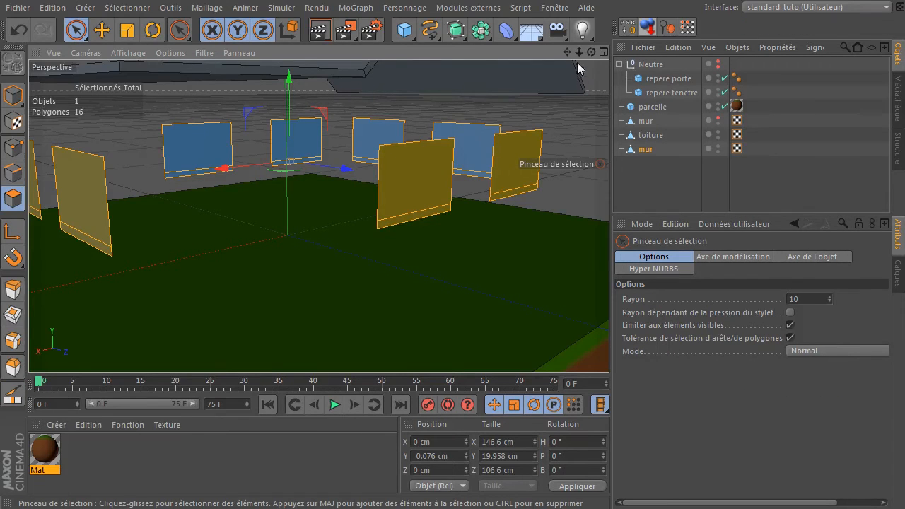
pyautogui.moveTo(578, 53); pyautogui.dragTo(538, 55)
pyautogui.click(567, 122)
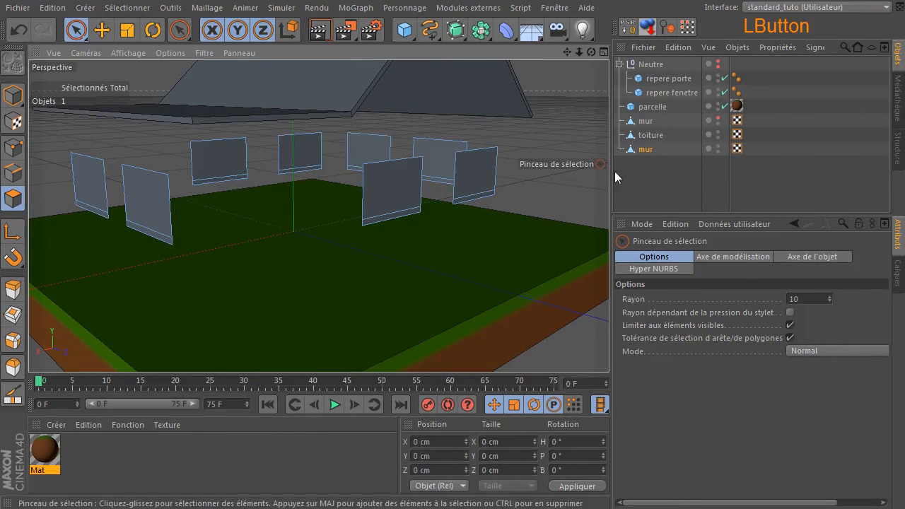
pyautogui.moveTo(539, 142)
pyautogui.mouseDown()
pyautogui.moveTo(460, 147)
pyautogui.moveTo(297, 136)
pyautogui.moveTo(134, 154)
pyautogui.moveTo(120, 168)
pyautogui.mouseUp()
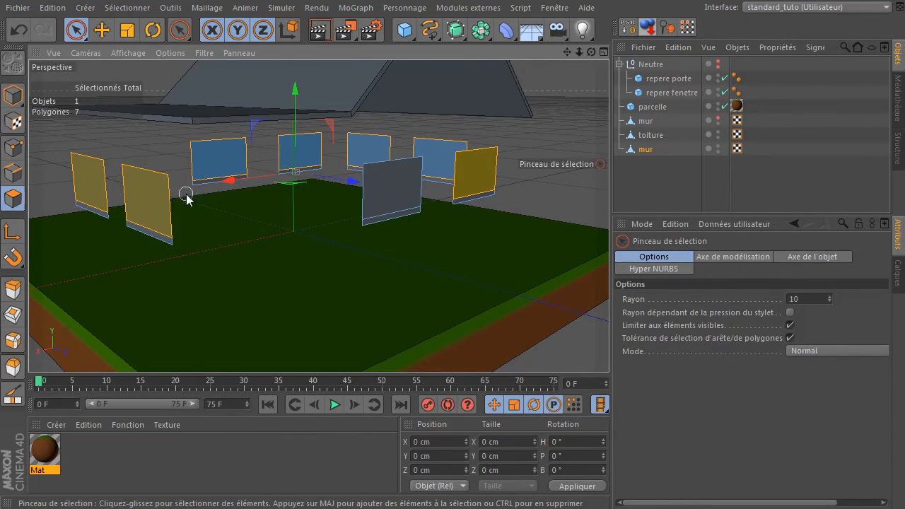
pyautogui.keyDown('shift'); pyautogui.click(354, 191); pyautogui.keyUp('shift')
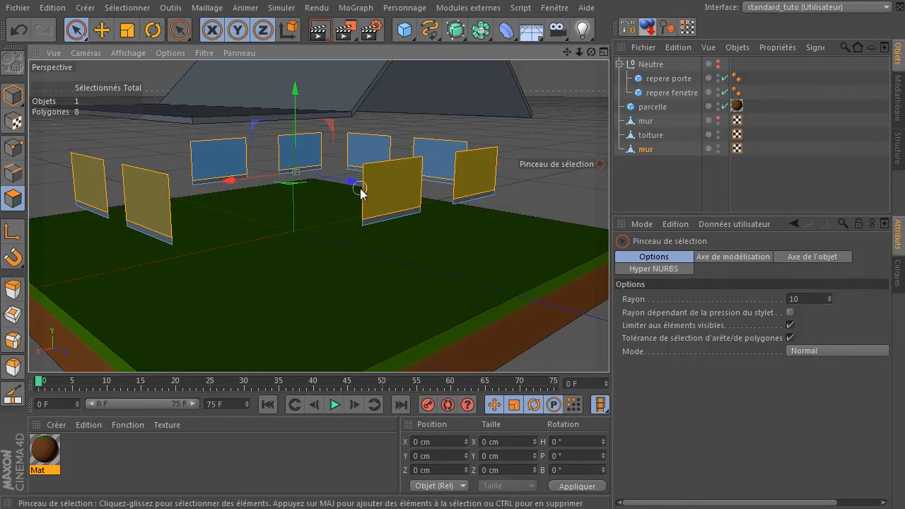
pyautogui.press('Delete')
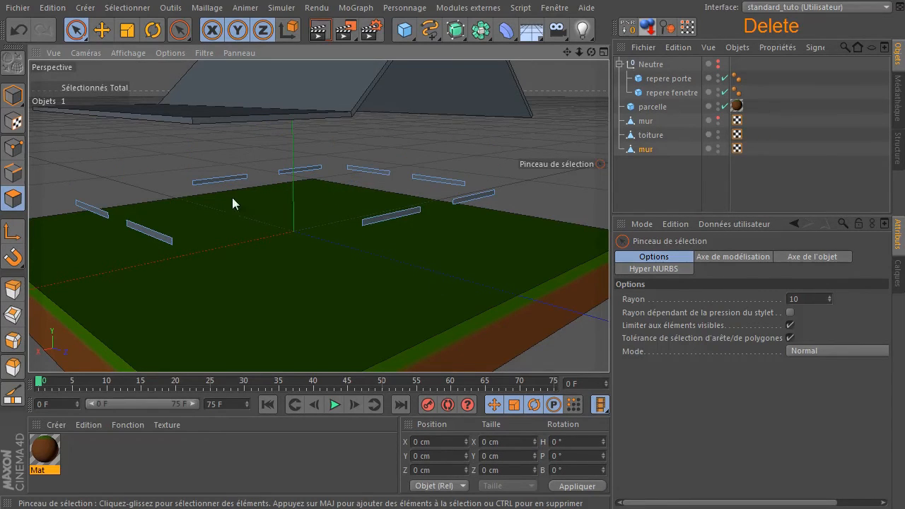
# - Remove the leftover loose points of the strip object with Optimiser in point mode
pyautogui.click(13, 147)
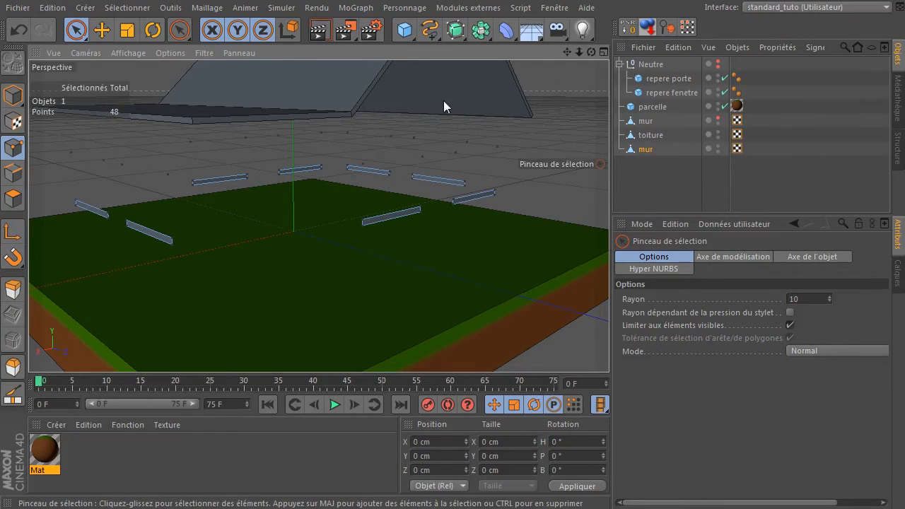
pyautogui.rightClick(381, 121)
pyautogui.rightClick(363, 124)
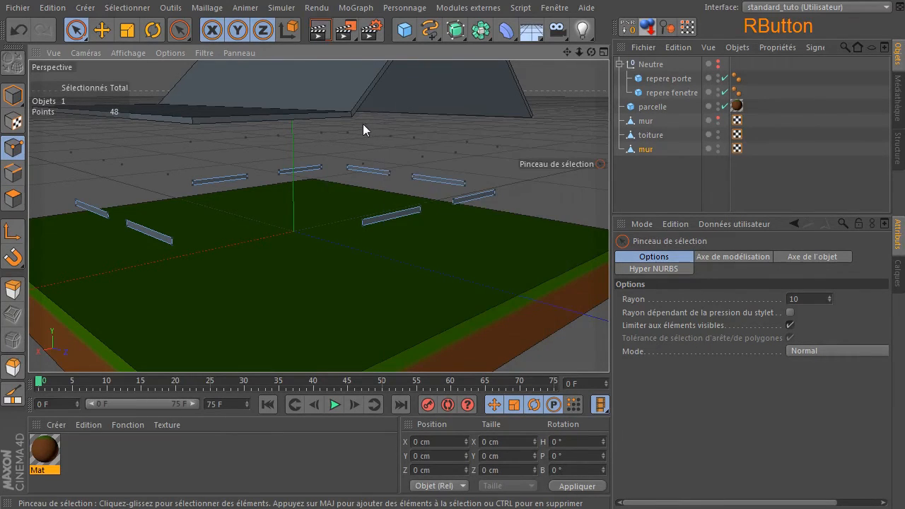
pyautogui.rightClick(360, 121)
pyautogui.rightClick(360, 121)
pyautogui.click(272, 131)
pyautogui.rightClick(264, 132)
pyautogui.rightClick(264, 132)
pyautogui.click(249, 131)
pyautogui.rightClick(252, 129)
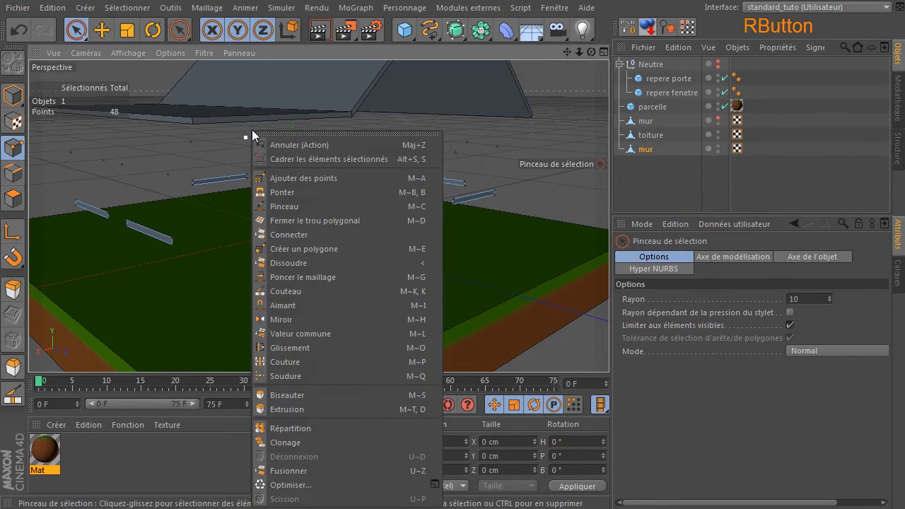
pyautogui.click(306, 485)
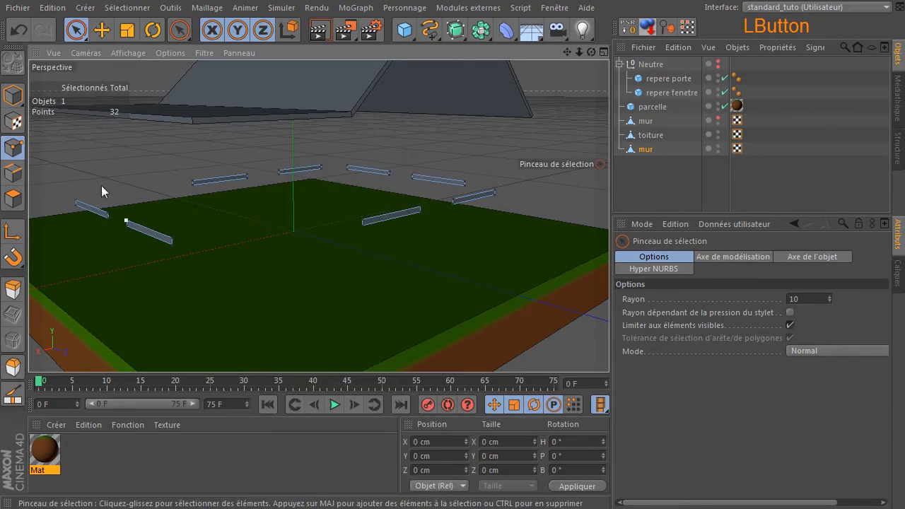
# - Show the walls again and extrude all eight sill strips outward with an offset of about 2.73 cm
pyautogui.click(9, 202)
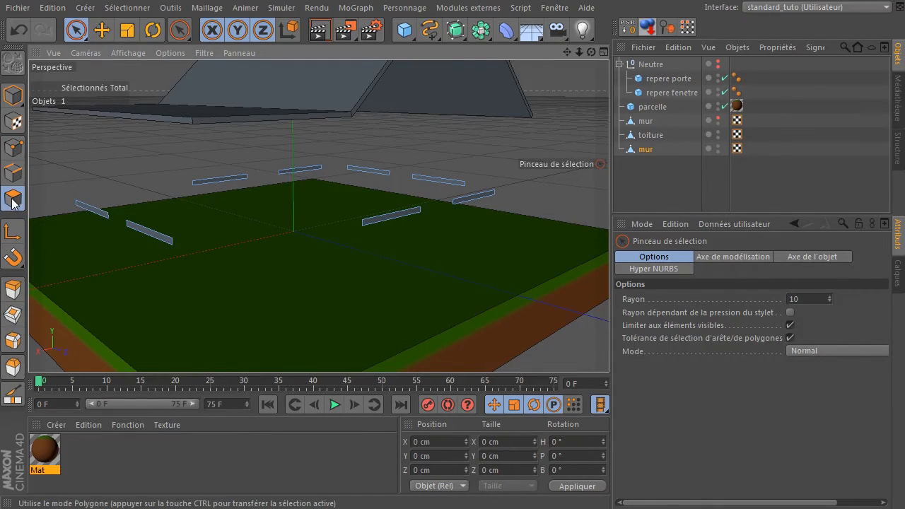
pyautogui.click(719, 120)
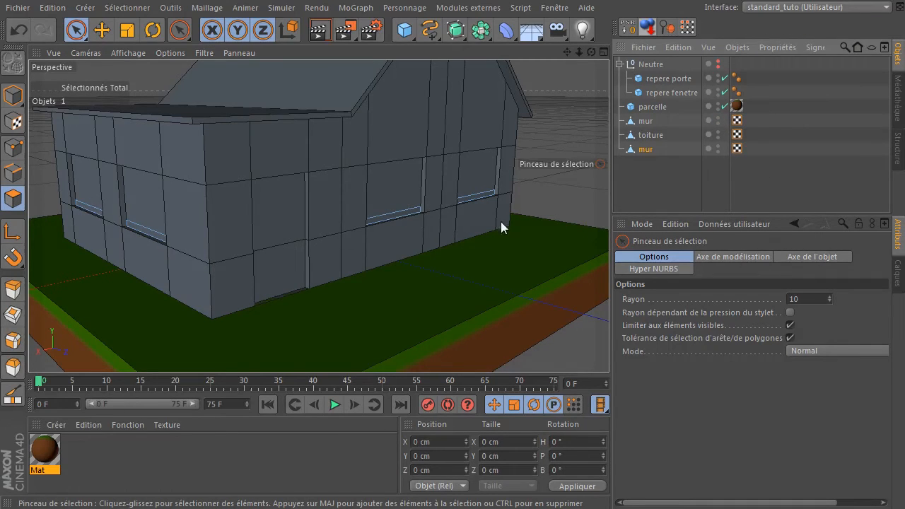
pyautogui.hotkey('ctrl', 'a')
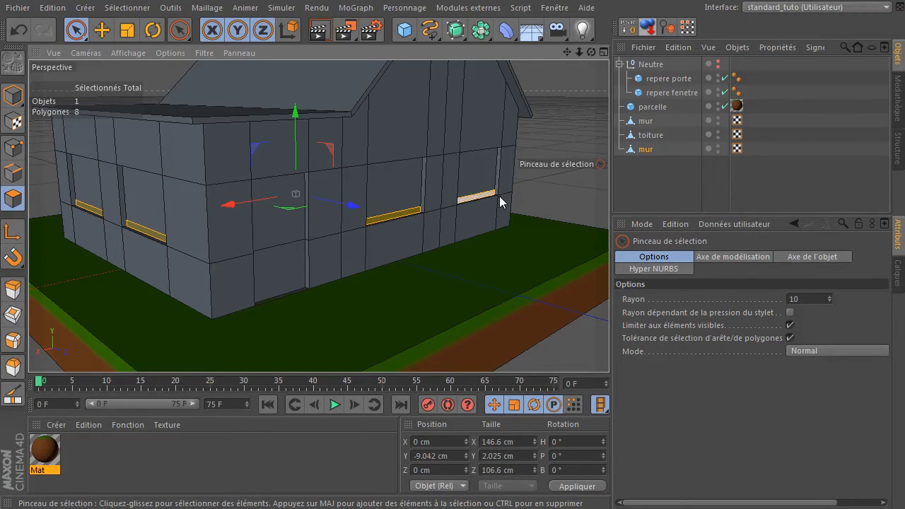
pyautogui.press('d')
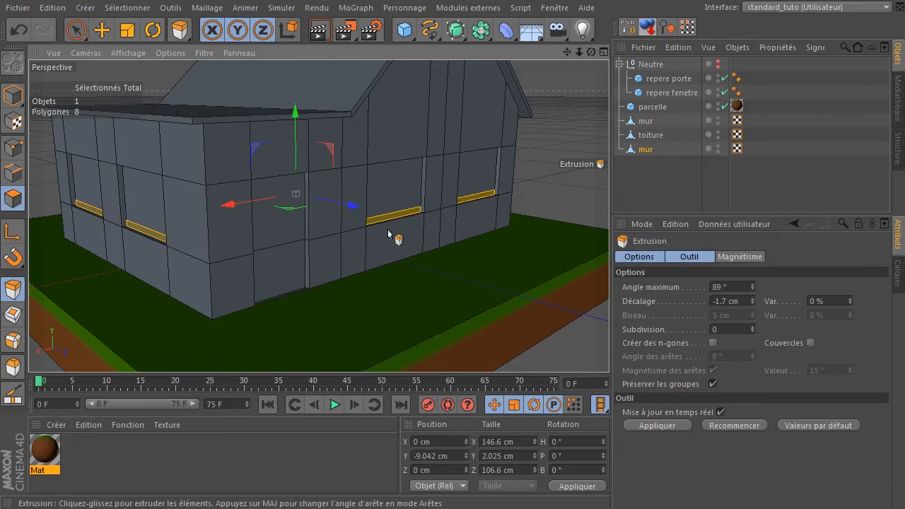
pyautogui.scroll(5, 389, 227)
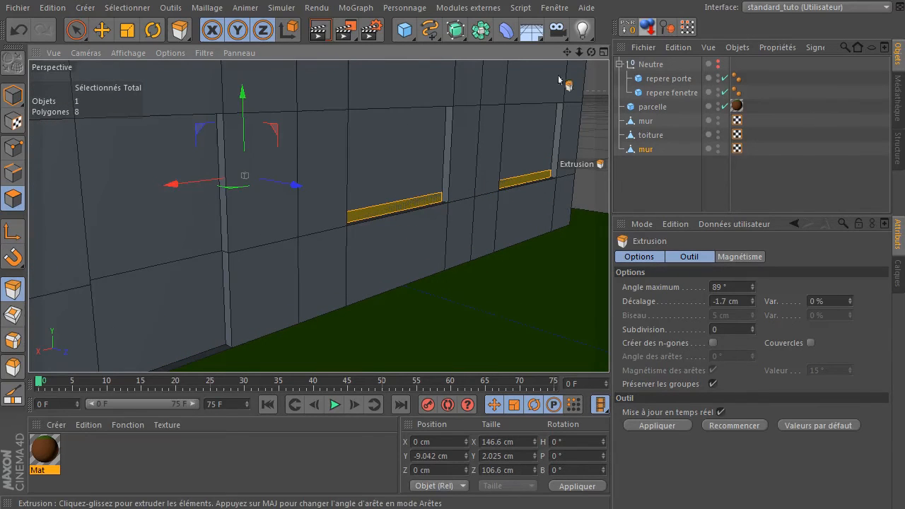
pyautogui.keyDown('alt'); pyautogui.moveTo(244, 177); pyautogui.dragTo(245, 176); pyautogui.keyUp('alt')
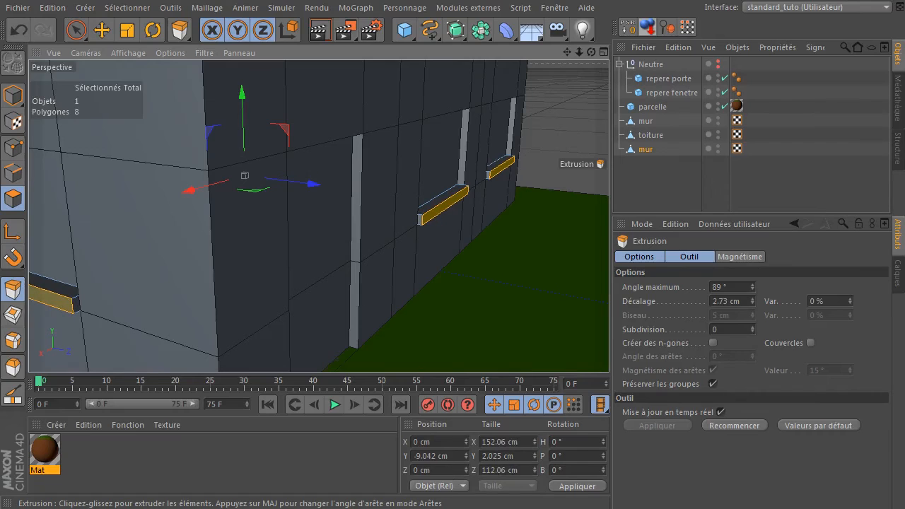
pyautogui.click(77, 30)
pyautogui.click(566, 118)
pyautogui.scroll(-6, 316, 280)
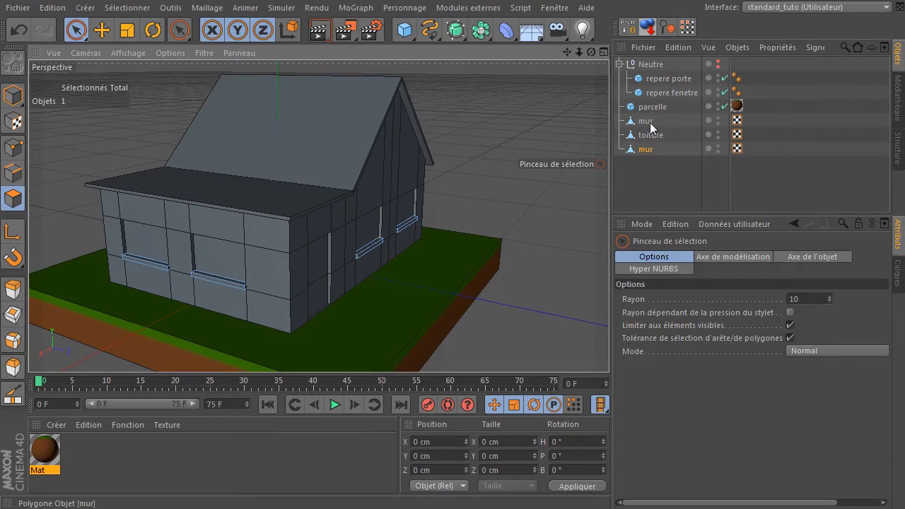
# - Rename the window sill object as rebord fenetre and deselect it
pyautogui.doubleClick(647, 150)
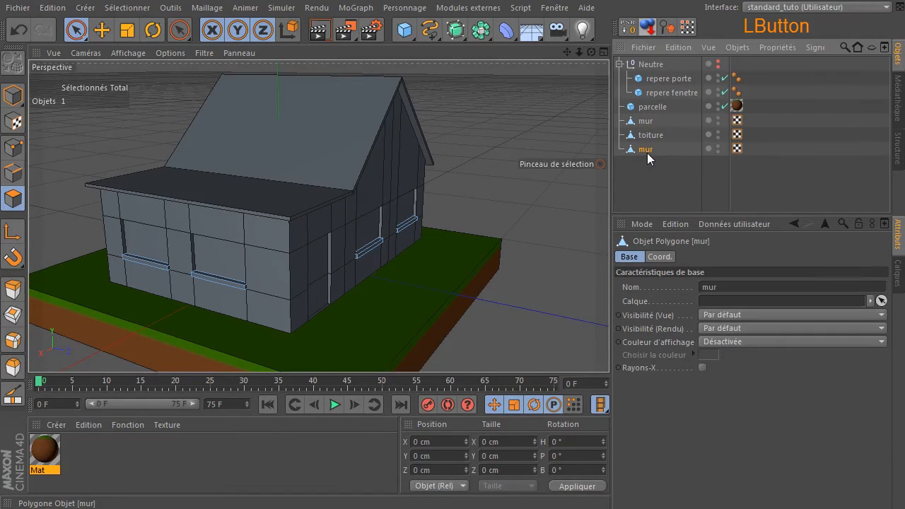
pyautogui.write('eb')
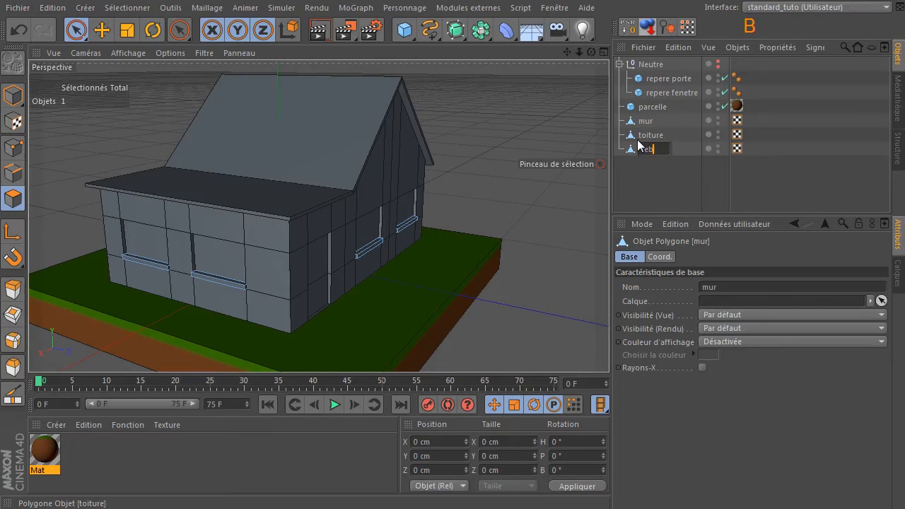
pyautogui.write('ord fenetre')
pyautogui.press('Return')
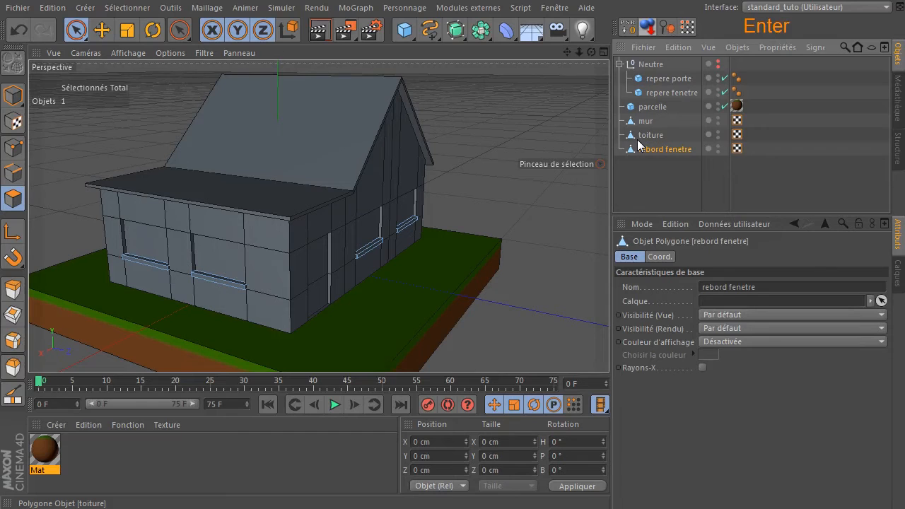
pyautogui.click(639, 186)
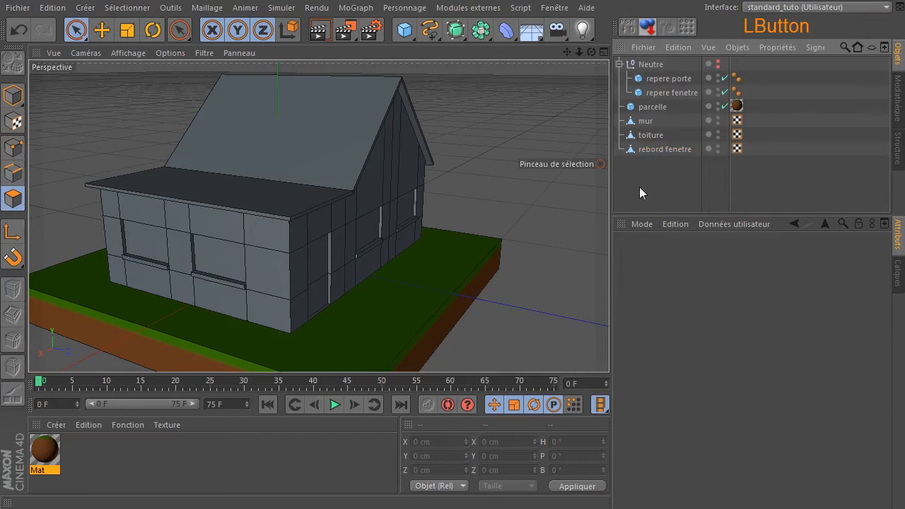
# - Select the wall object mur and create a new material with Spécularité turned off
pyautogui.click(644, 121)
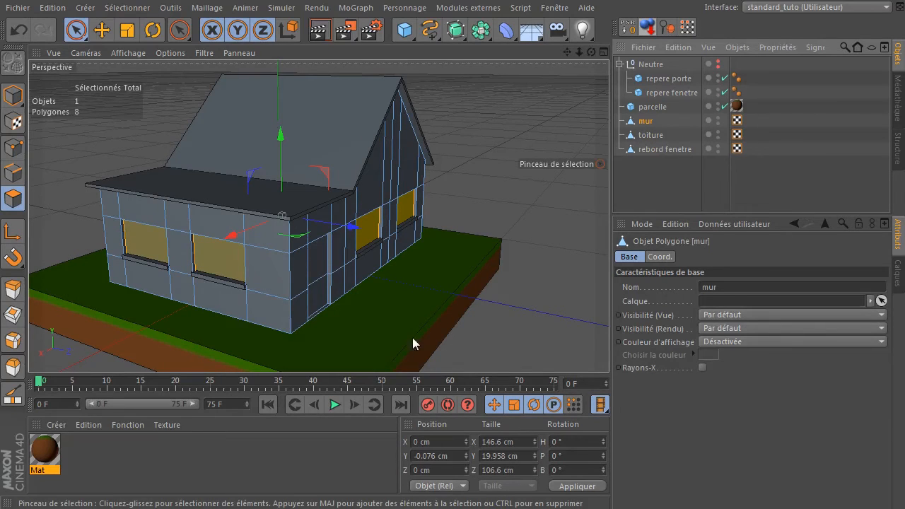
pyautogui.doubleClick(146, 467)
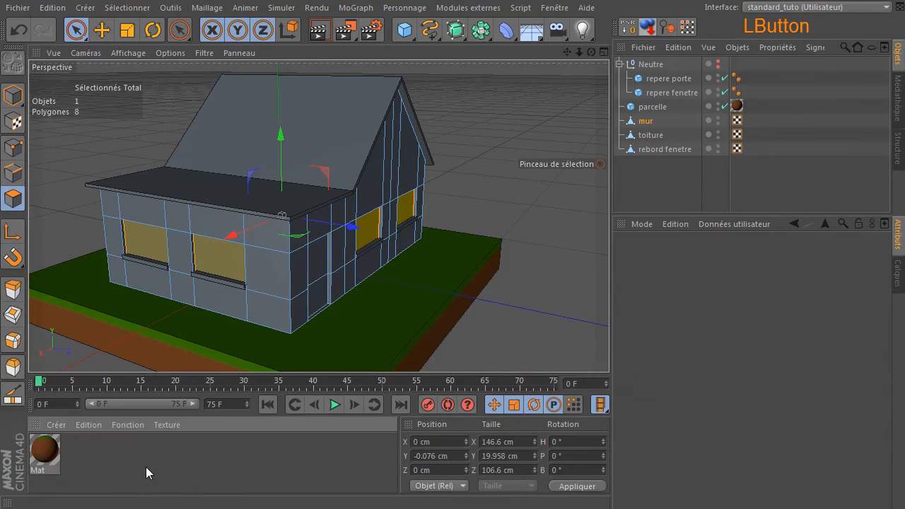
pyautogui.doubleClick(45, 451)
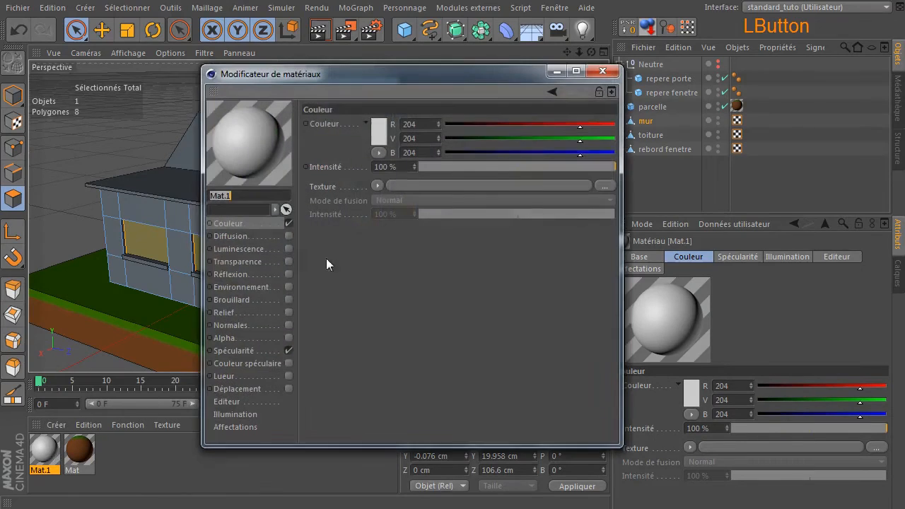
pyautogui.click(288, 351)
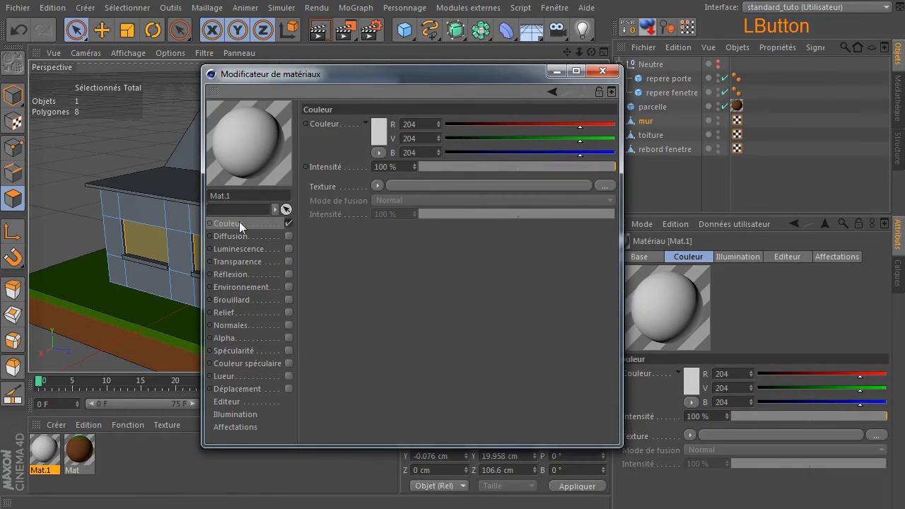
# - Set the new material's colour to a muted blue, RGB 83, 166, 184, and close the material editor
pyautogui.click(378, 134)
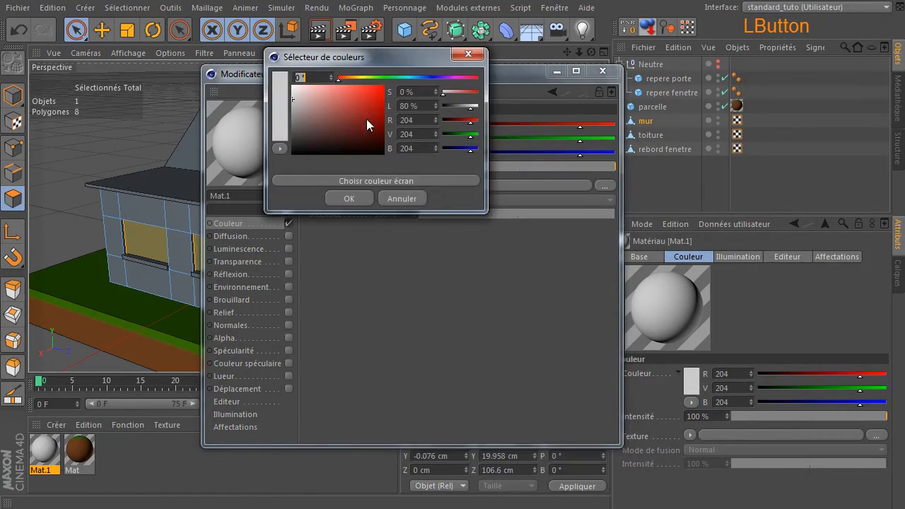
pyautogui.click(408, 78)
pyautogui.moveTo(362, 94); pyautogui.dragTo(355, 101)
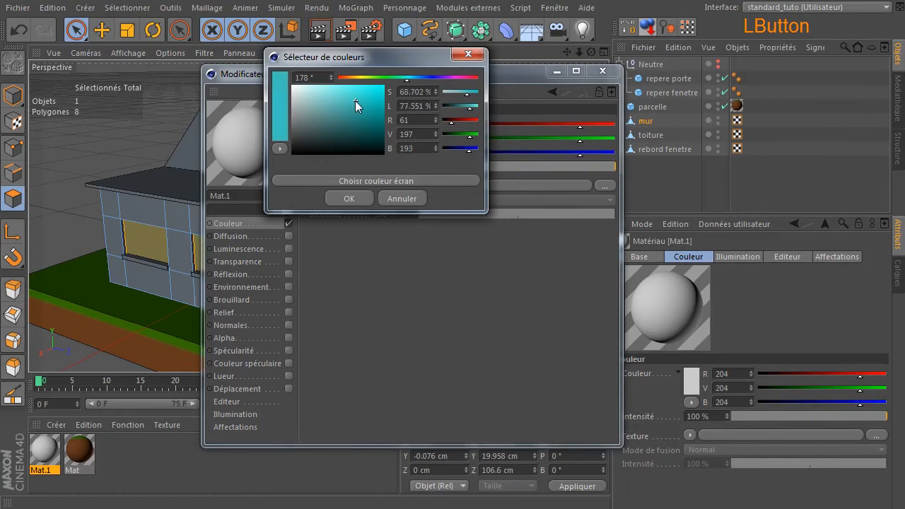
pyautogui.moveTo(406, 80); pyautogui.dragTo(412, 78)
pyautogui.moveTo(353, 96); pyautogui.dragTo(343, 104)
pyautogui.click(345, 198)
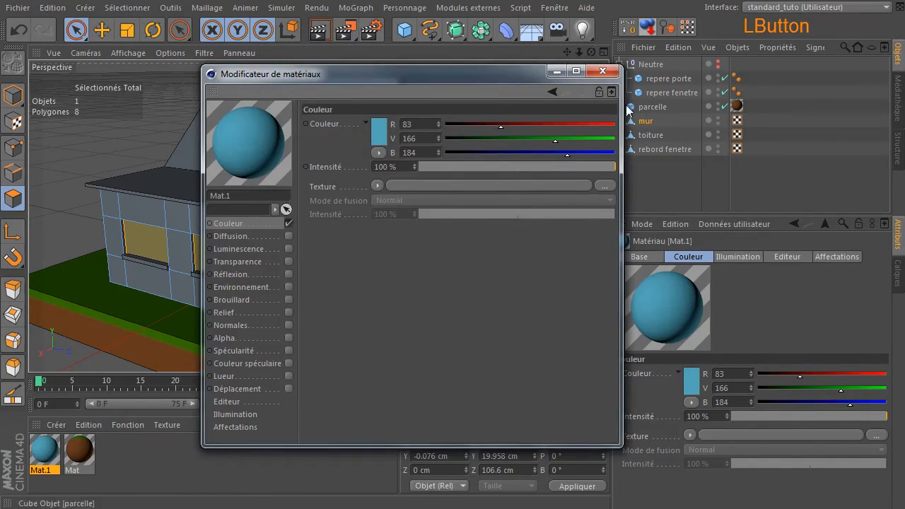
pyautogui.click(602, 71)
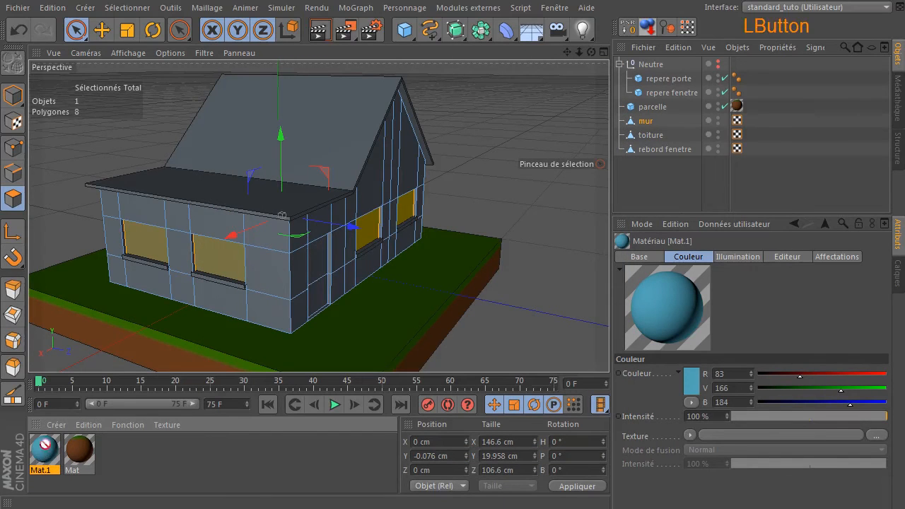
# - Apply the blue material to the selected window polygons of mur and clear the polygon selection
pyautogui.moveTo(212, 268); pyautogui.dragTo(220, 257)
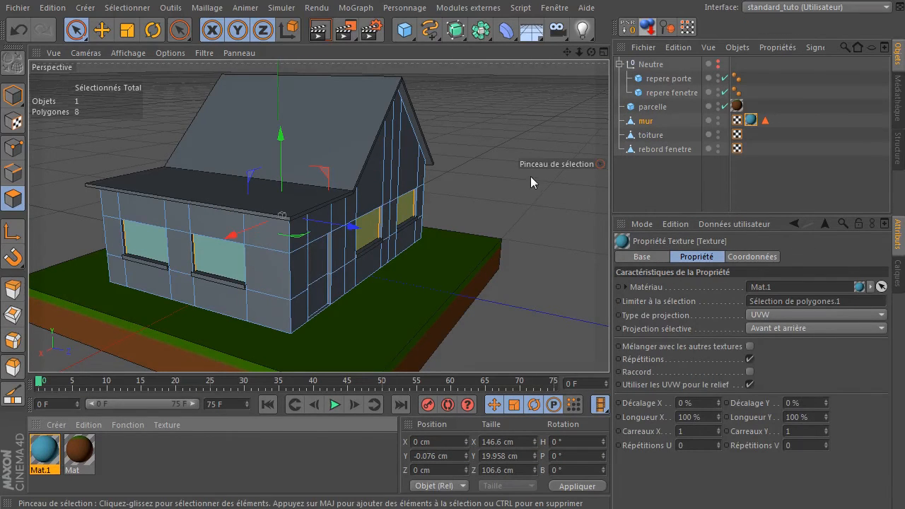
pyautogui.click(501, 195)
# - Create a new material with Spécularité turned off and a near-white colour of about RGB 228, 228, 228
pyautogui.doubleClick(190, 464)
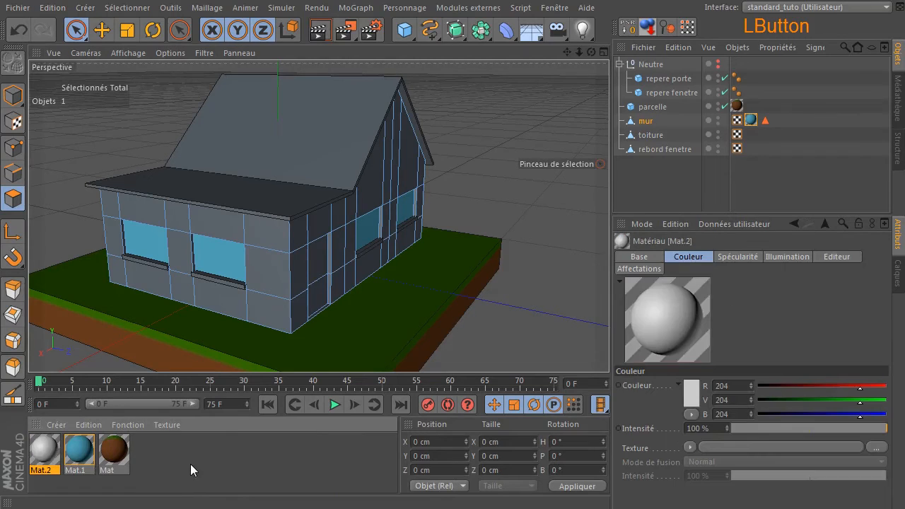
pyautogui.doubleClick(42, 453)
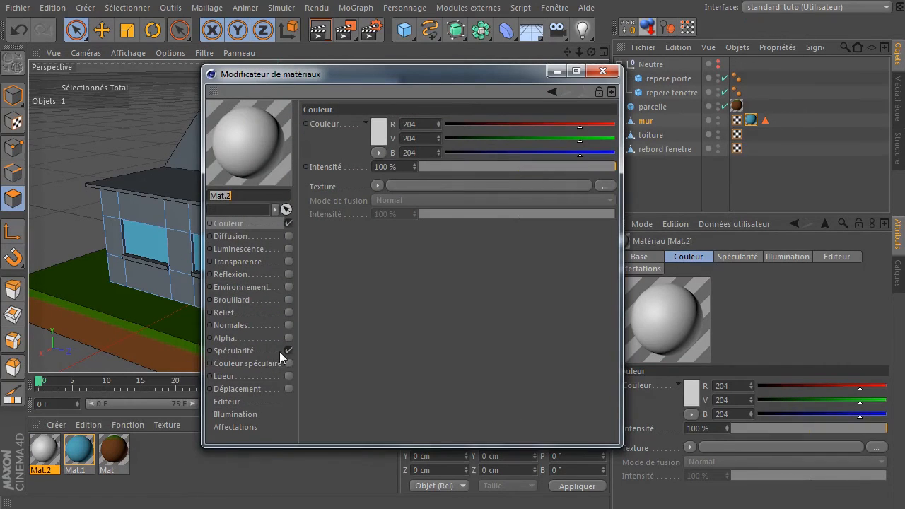
pyautogui.click(288, 351)
pyautogui.click(383, 132)
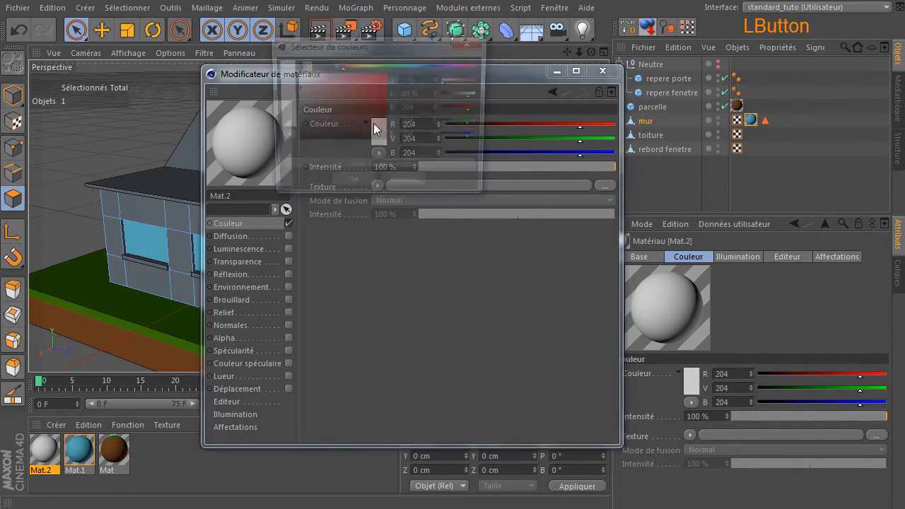
pyautogui.moveTo(298, 96); pyautogui.dragTo(281, 84)
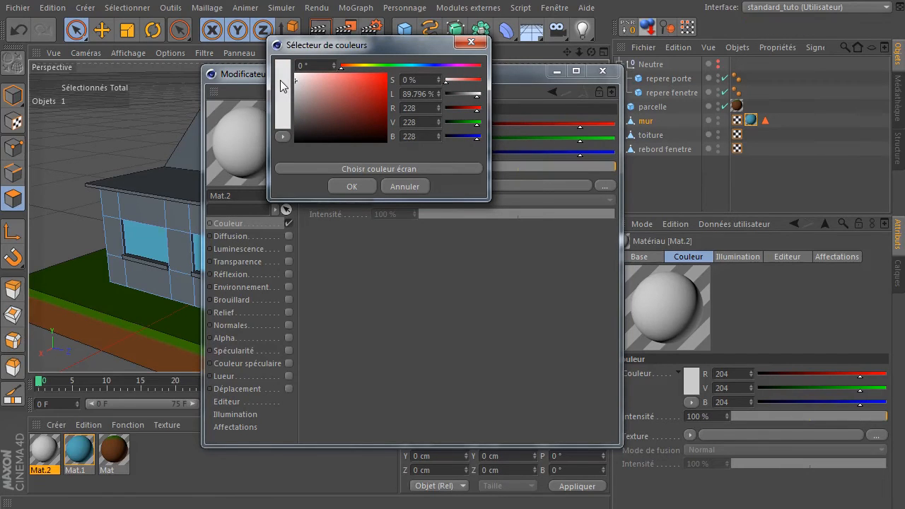
pyautogui.click(602, 70)
# - Apply the near-white material to the whole mur object and place its texture tag before the blue window tag
pyautogui.moveTo(181, 383); pyautogui.dragTo(647, 124)
pyautogui.moveTo(779, 122); pyautogui.dragTo(744, 122)
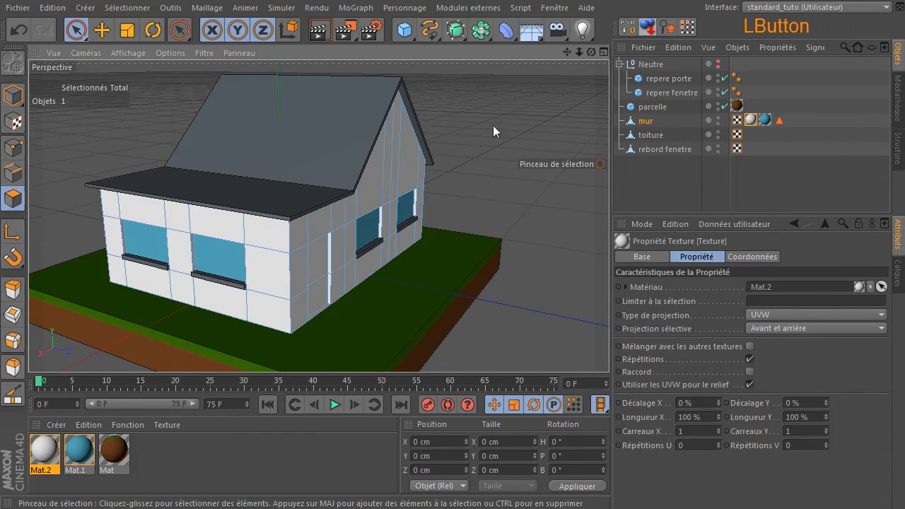
# - Select the two stacked door polygons on the mur object
pyautogui.click(646, 124)
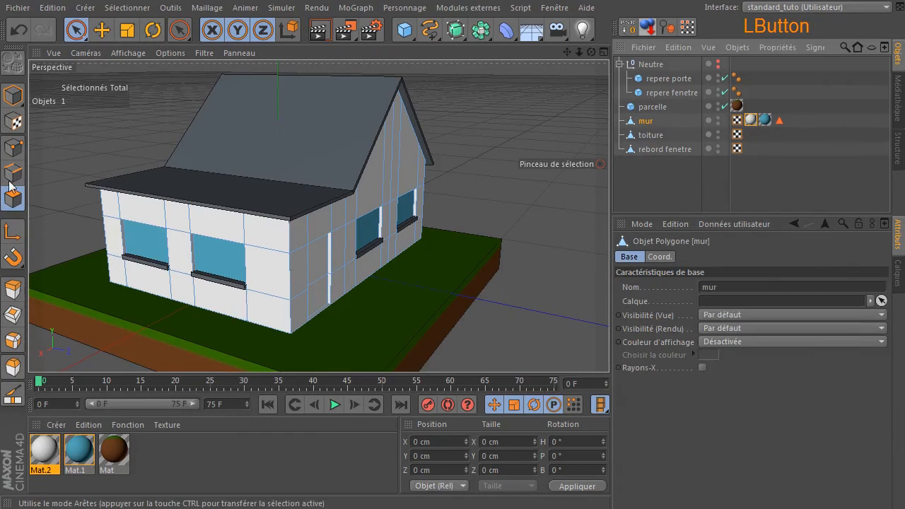
pyautogui.click(76, 29)
pyautogui.moveTo(592, 51); pyautogui.dragTo(538, 51)
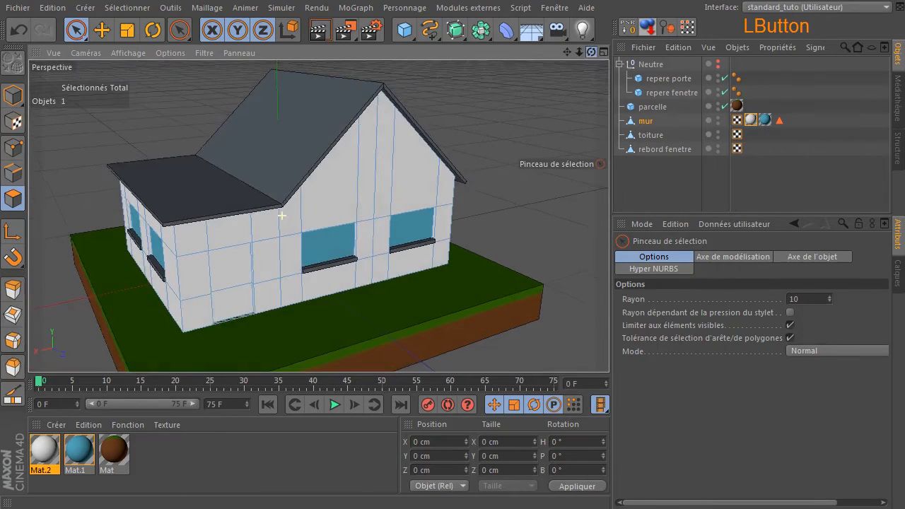
pyautogui.click(238, 273)
pyautogui.moveTo(233, 300)
pyautogui.keyDown('shift'); pyautogui.mouseDown()
pyautogui.moveTo(237, 268)
pyautogui.moveTo(238, 278)
pyautogui.mouseUp(); pyautogui.keyUp('shift')
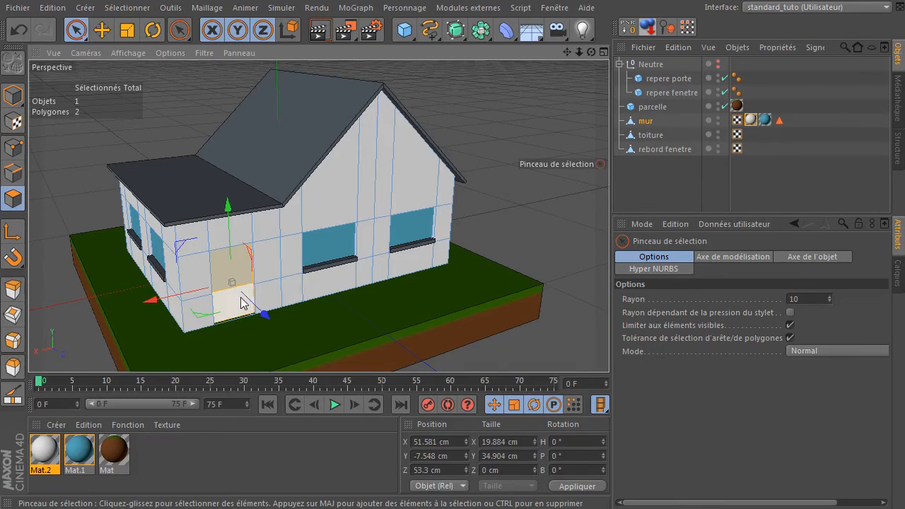
# - Create another new material for the door with Spécularité turned off
pyautogui.click(240, 456)
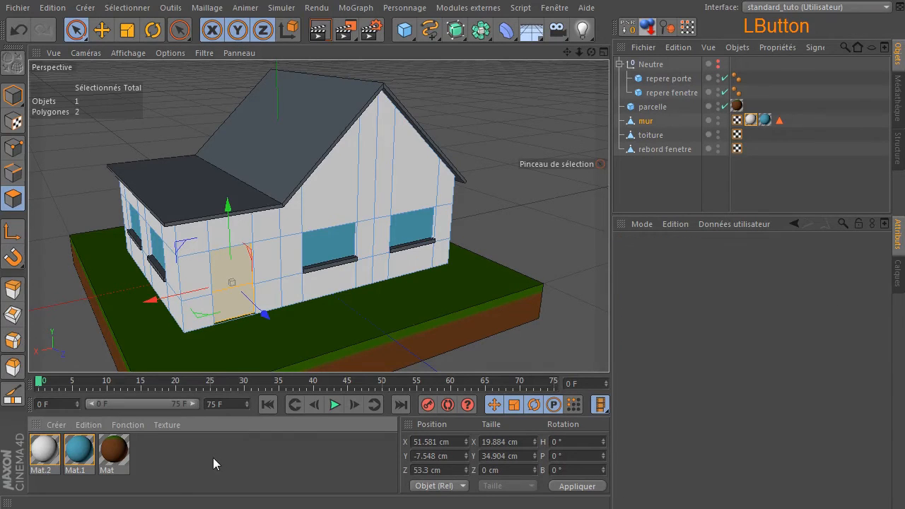
pyautogui.doubleClick(213, 458)
pyautogui.doubleClick(46, 458)
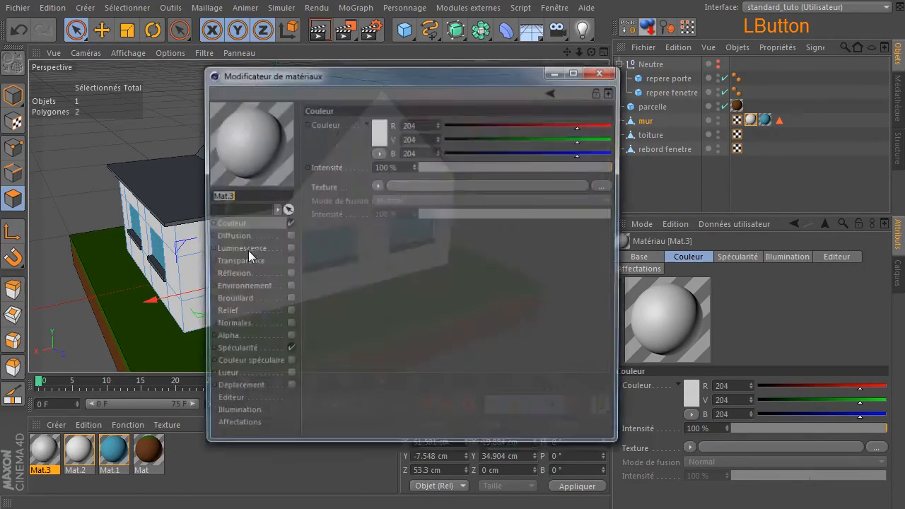
pyautogui.click(288, 351)
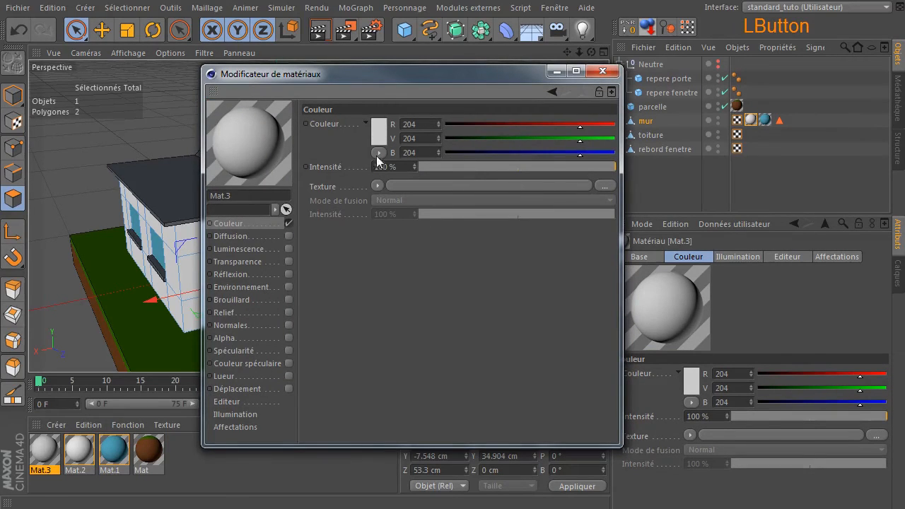
# - Set the door material's colour to dark brown, RGB 67, 37, 11, and close the material editor
pyautogui.click(381, 133)
pyautogui.moveTo(371, 131); pyautogui.dragTo(373, 135)
pyautogui.moveTo(347, 79); pyautogui.dragTo(353, 80)
pyautogui.moveTo(357, 126); pyautogui.dragTo(374, 138)
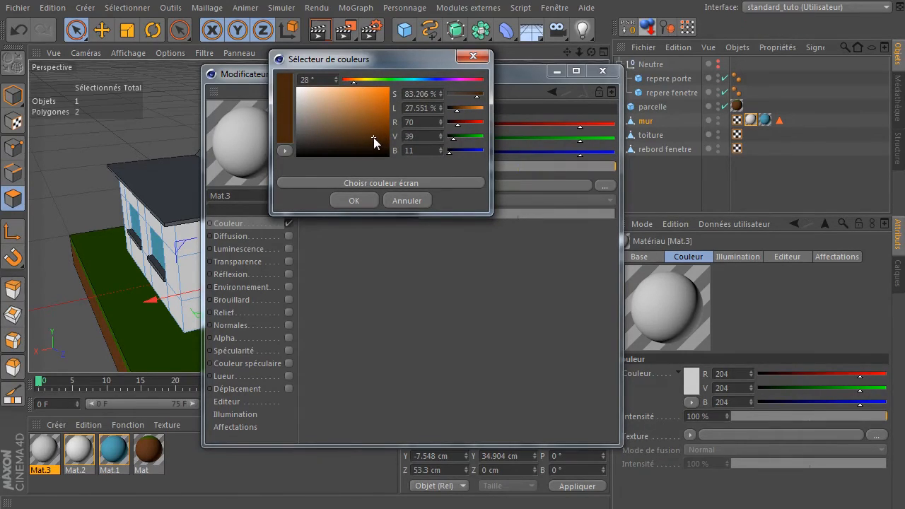
pyautogui.click(347, 201)
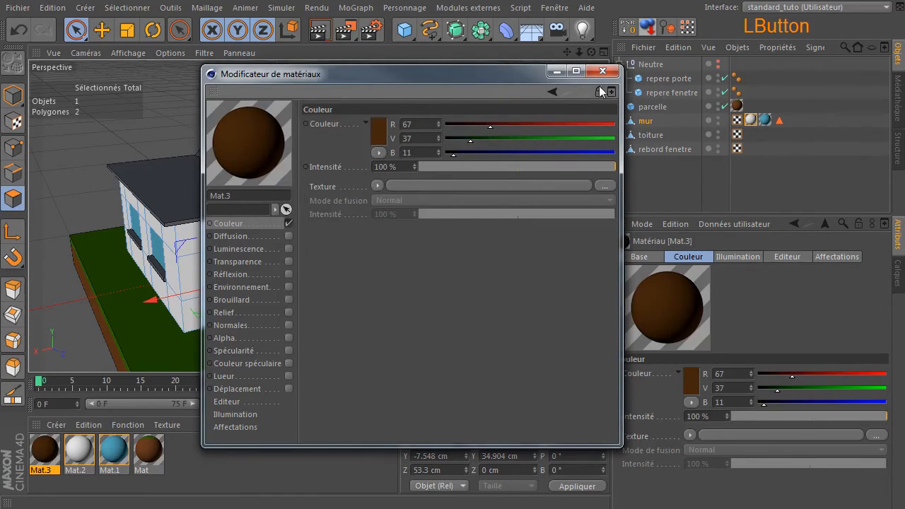
pyautogui.click(603, 71)
# - Apply the dark brown material to the selected door polygons and deselect them
pyautogui.moveTo(62, 435); pyautogui.dragTo(227, 269)
pyautogui.click(528, 158)
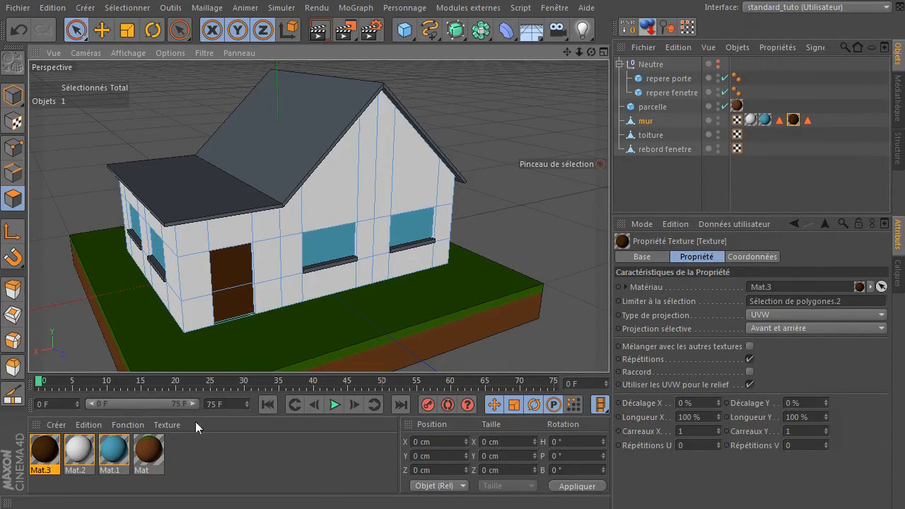
# - Create a new material for the roof with Spécularité turned off
pyautogui.doubleClick(229, 464)
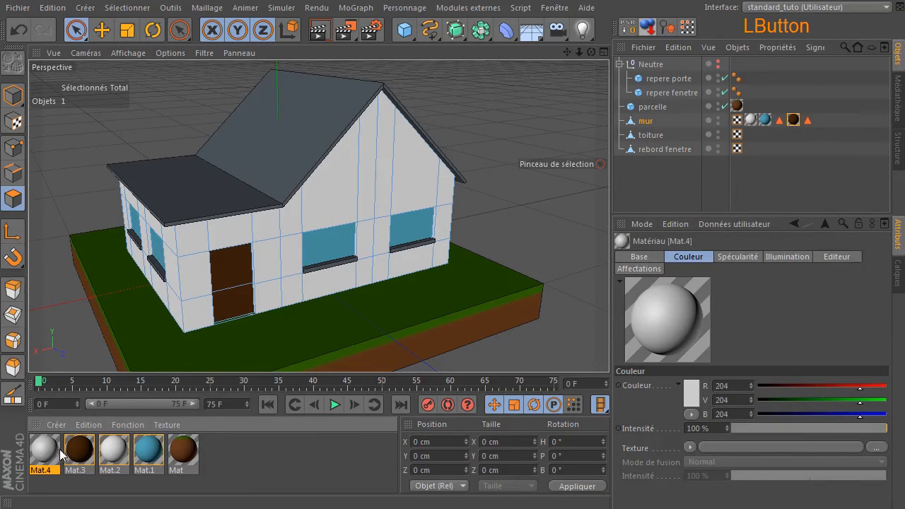
pyautogui.doubleClick(39, 453)
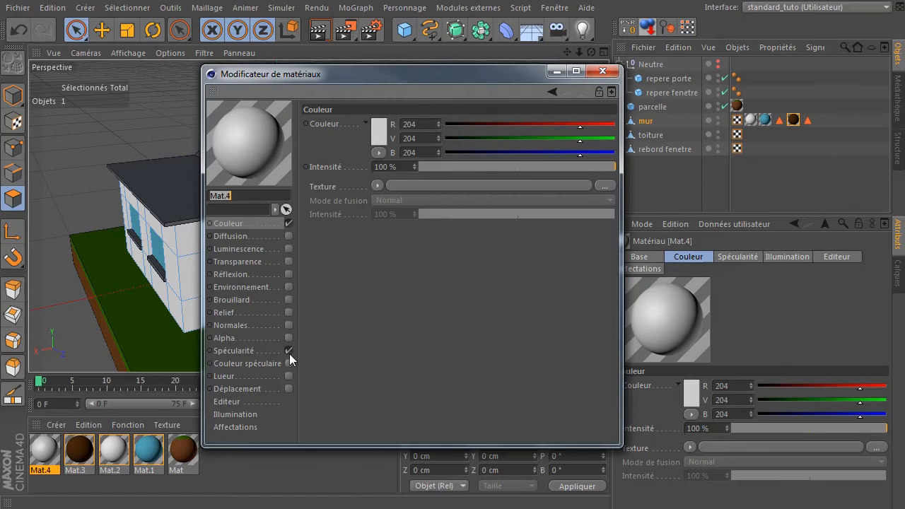
pyautogui.click(288, 351)
# - Set the roof material's colour to orange, RGB 213, 82, 21, and close the material editor
pyautogui.click(379, 127)
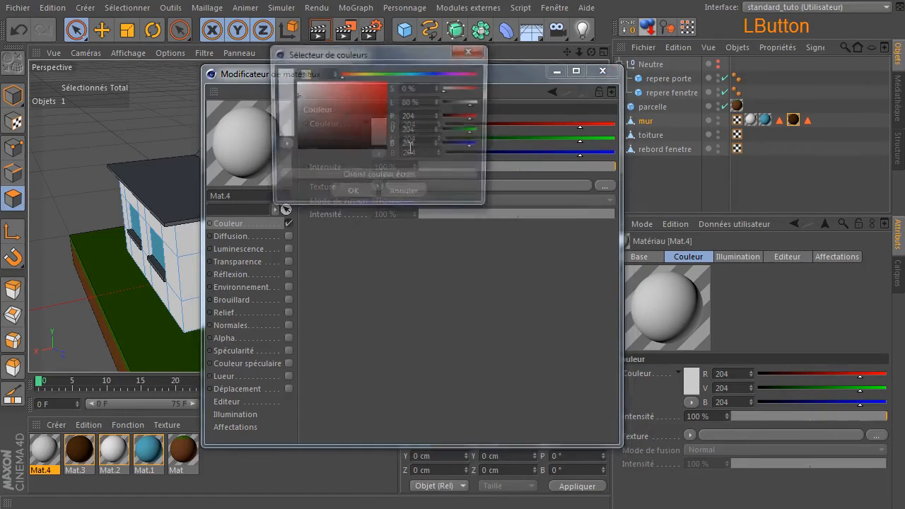
pyautogui.moveTo(353, 72); pyautogui.dragTo(348, 76)
pyautogui.moveTo(366, 132)
pyautogui.mouseDown()
pyautogui.moveTo(379, 107)
pyautogui.moveTo(370, 94)
pyautogui.moveTo(380, 94)
pyautogui.moveTo(349, 74)
pyautogui.mouseUp()
pyautogui.click(352, 195)
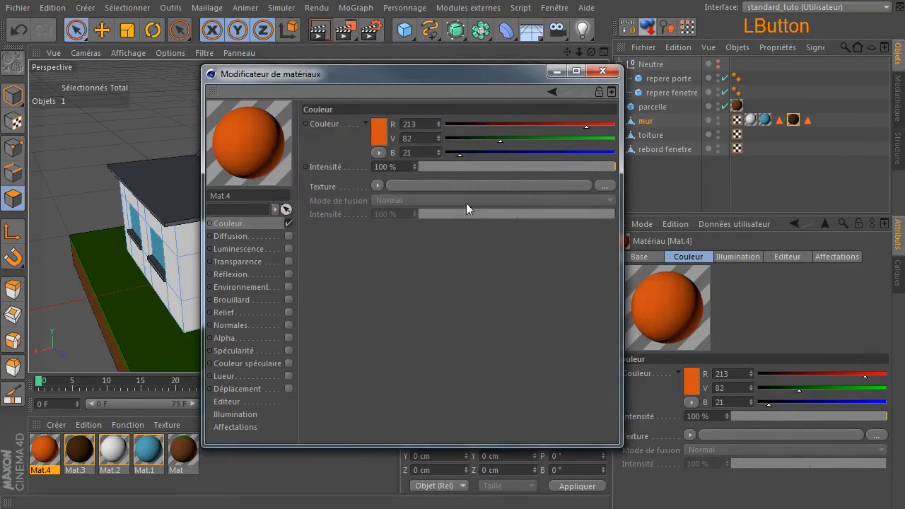
pyautogui.click(601, 71)
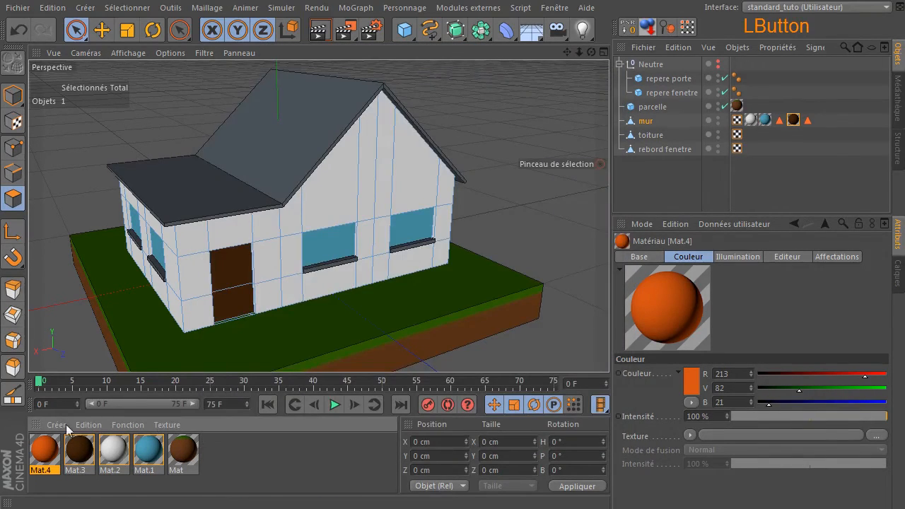
# - Apply the orange material to the toiture object and deselect everything
pyautogui.moveTo(43, 452); pyautogui.dragTo(638, 141)
pyautogui.click(643, 197)
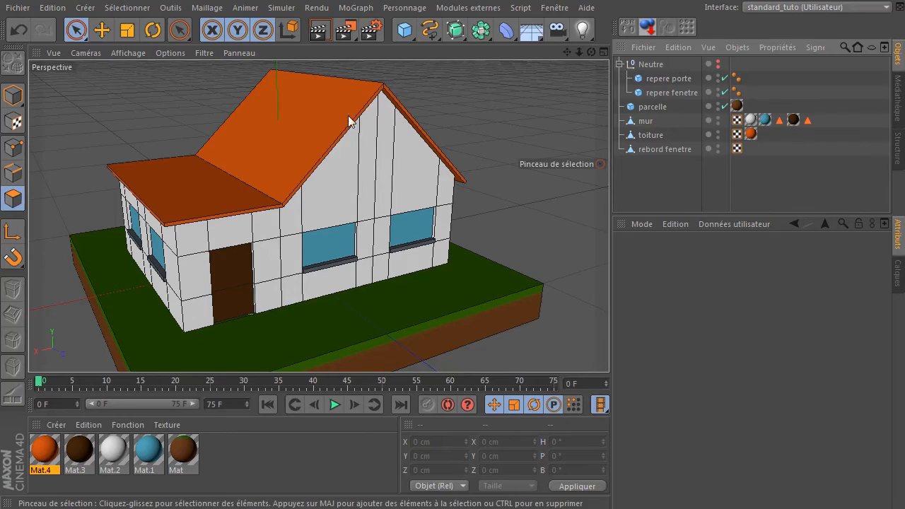
# - Look at the reference image collection_houses.png in XnView and move it back out of the way
pyautogui.moveTo(904, 99); pyautogui.dragTo(449, 134)
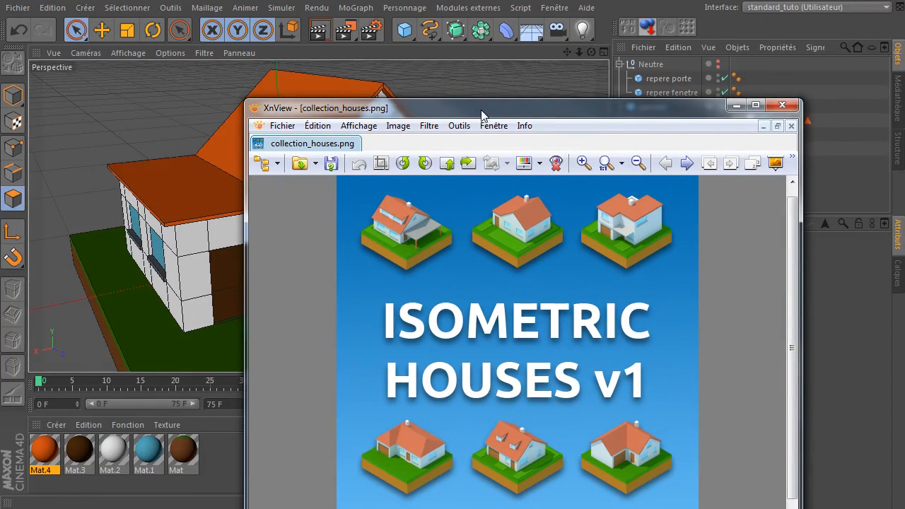
pyautogui.moveTo(483, 109); pyautogui.dragTo(904, 109)
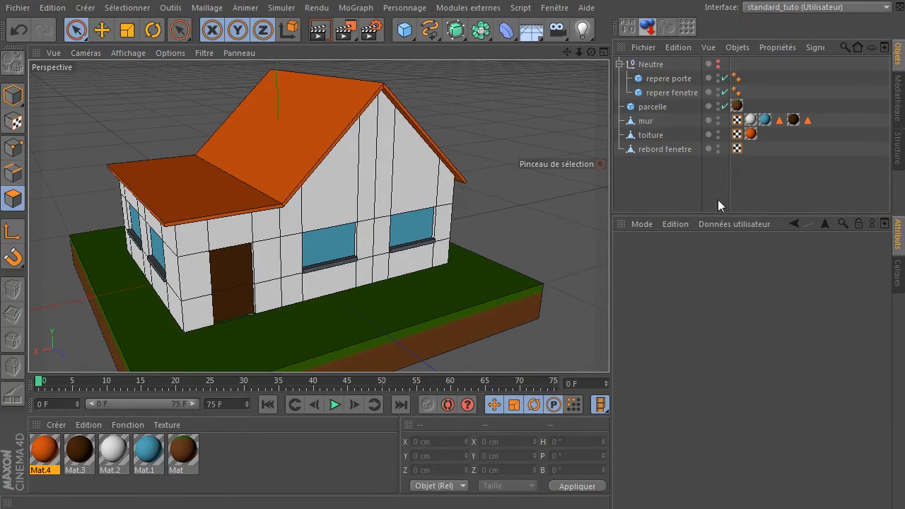
# - Add a cube for the chimney and apply the near-white wall material to it
pyautogui.click(405, 30)
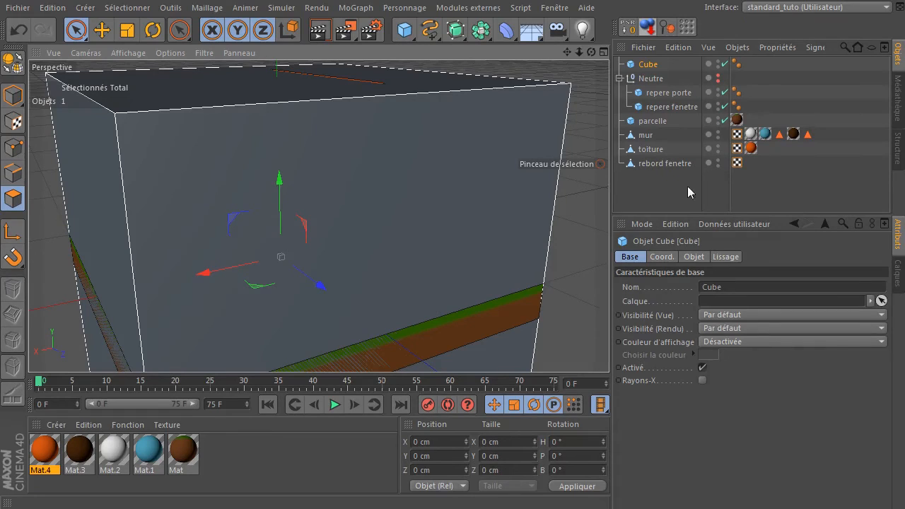
pyautogui.click(693, 257)
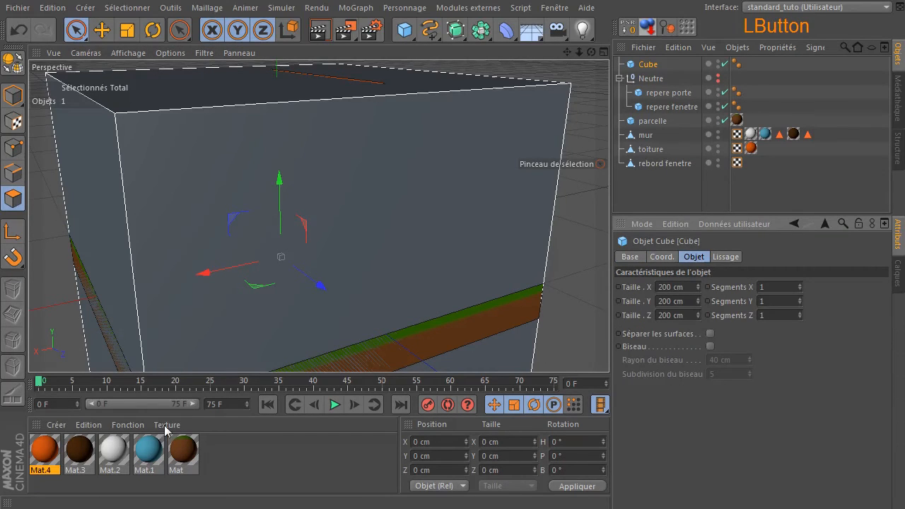
pyautogui.moveTo(112, 457); pyautogui.dragTo(654, 67)
pyautogui.click(649, 64)
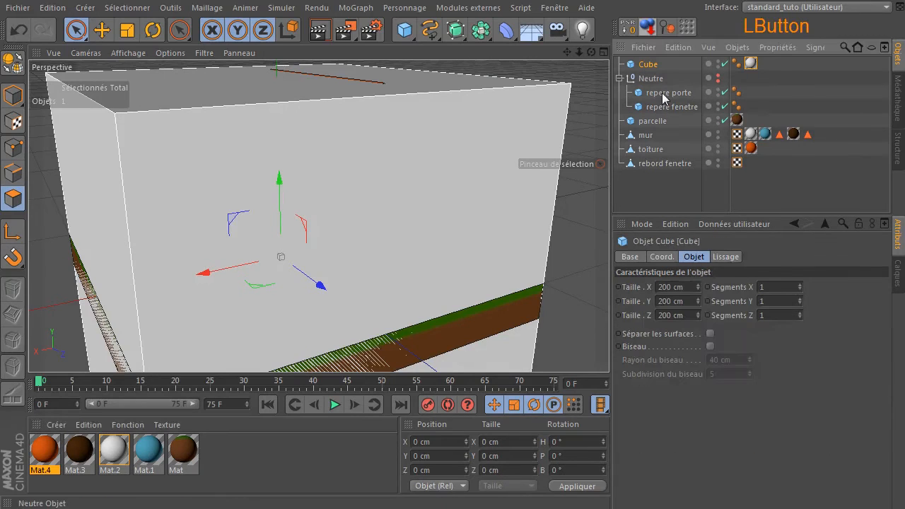
# - Set the chimney cube's X and Z sizes to 20 cm
pyautogui.click(696, 286)
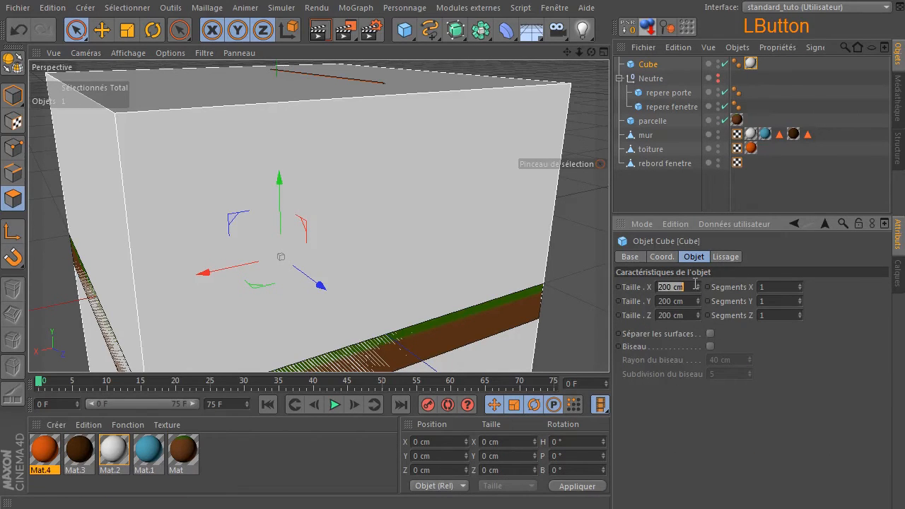
pyautogui.write('20')
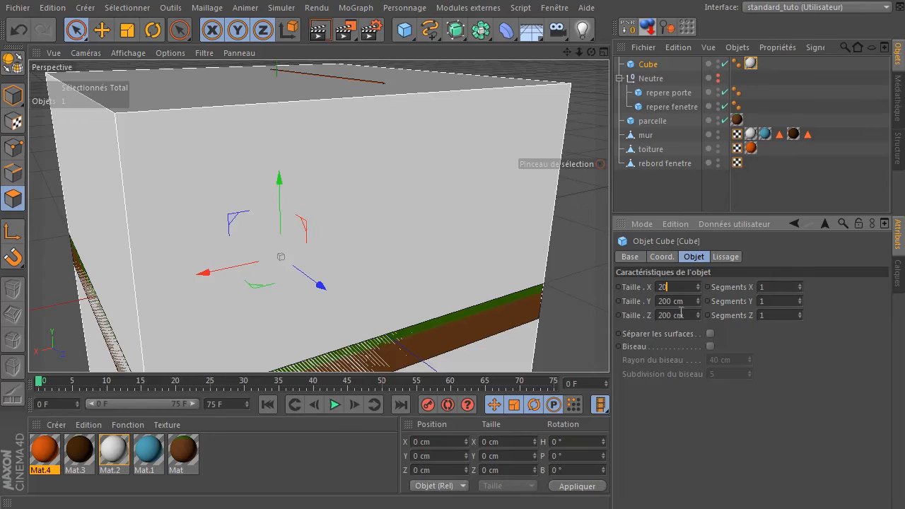
pyautogui.click(680, 312)
pyautogui.write('20')
pyautogui.press('Return')
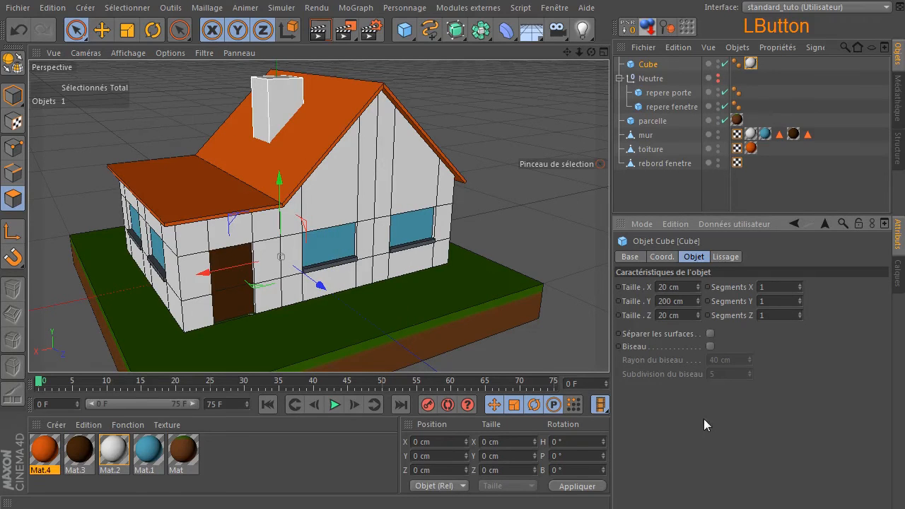
# - Try a narrower chimney cube with X and Z sizes of 18 cm
pyautogui.click(685, 285)
pyautogui.click(688, 317)
pyautogui.write('18')
pyautogui.press('Return')
# - Set the chimney cube's X and Z sizes to 12 cm
pyautogui.click(687, 289)
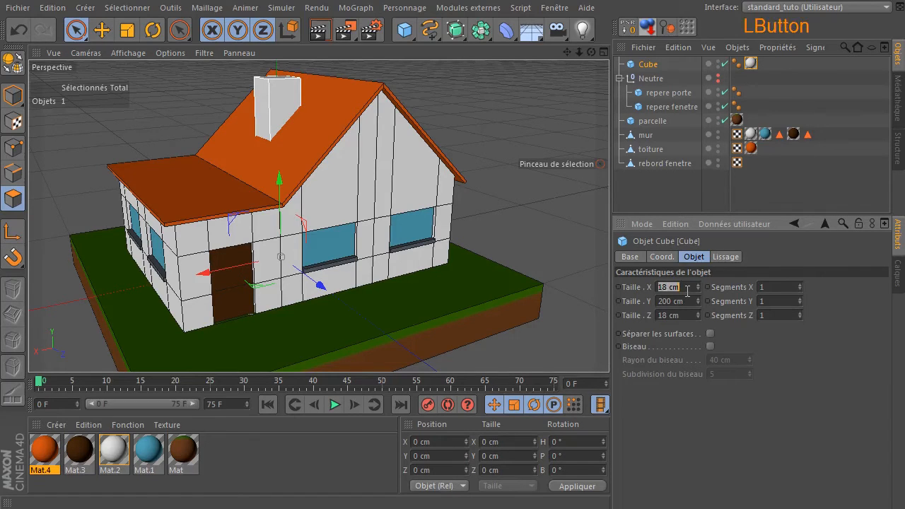
pyautogui.write('12')
pyautogui.click(670, 317)
pyautogui.press('Return')
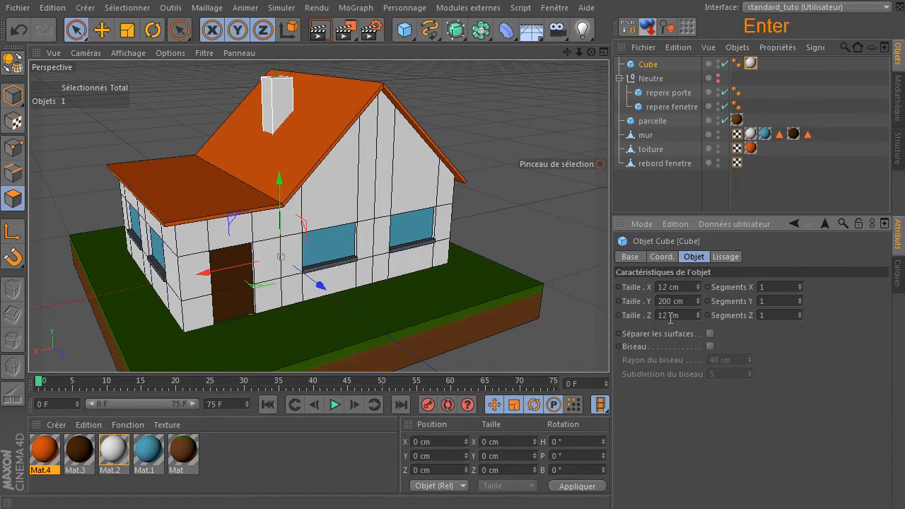
# - Set the chimney cube's height, Taille Y, to 100 cm
pyautogui.moveTo(593, 56)
pyautogui.mouseDown()
pyautogui.moveTo(587, 99)
pyautogui.moveTo(592, 56)
pyautogui.mouseUp()
pyautogui.doubleClick(675, 302)
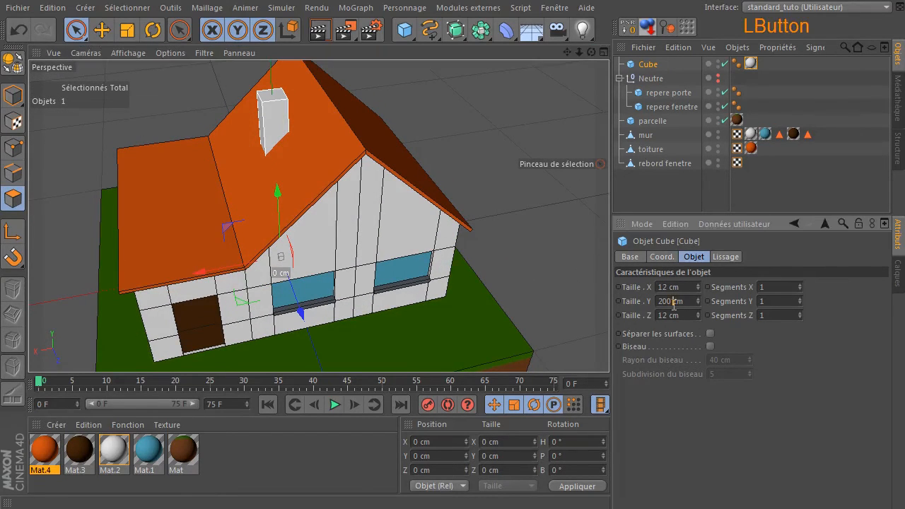
pyautogui.write('100')
pyautogui.press('Return')
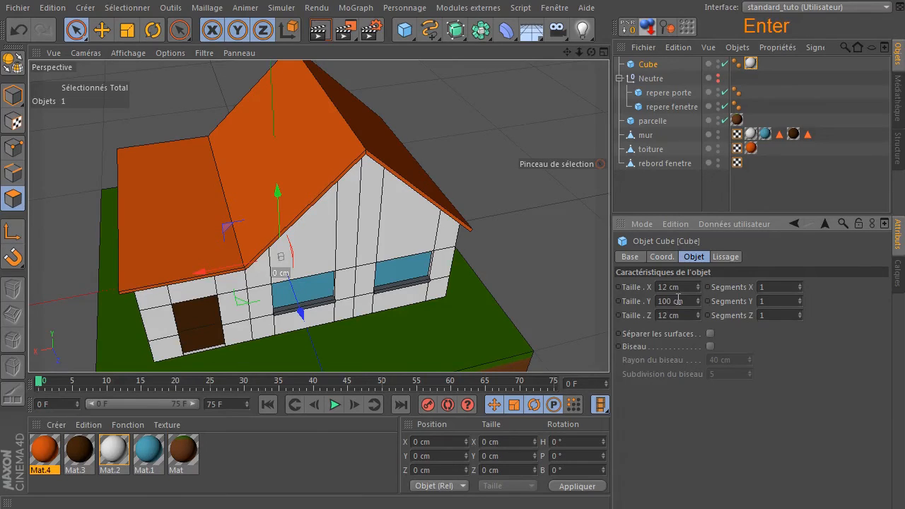
# - Raise the chimney cube in the front view until its base is level with the upper surface of the plot
pyautogui.moveTo(595, 61); pyautogui.dragTo(499, 119)
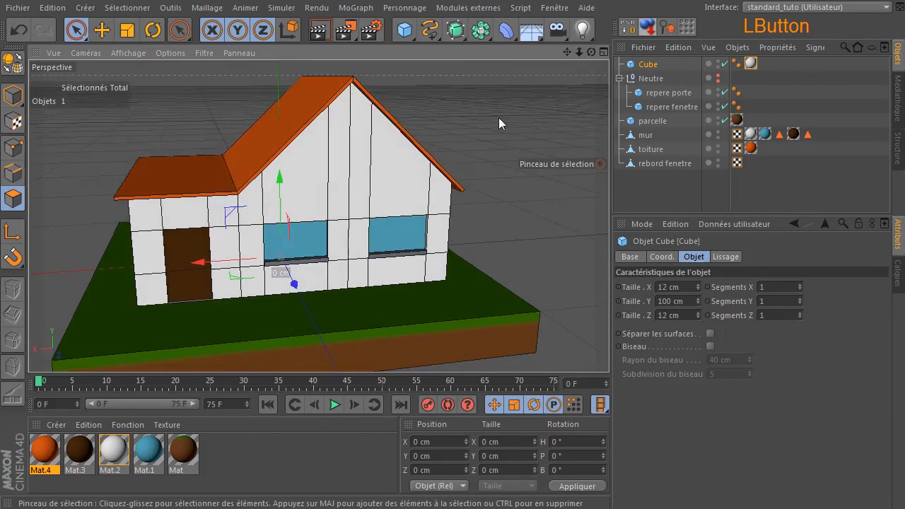
pyautogui.middleClick(514, 176)
pyautogui.middleClick(503, 278)
pyautogui.moveTo(265, 181); pyautogui.dragTo(290, 115)
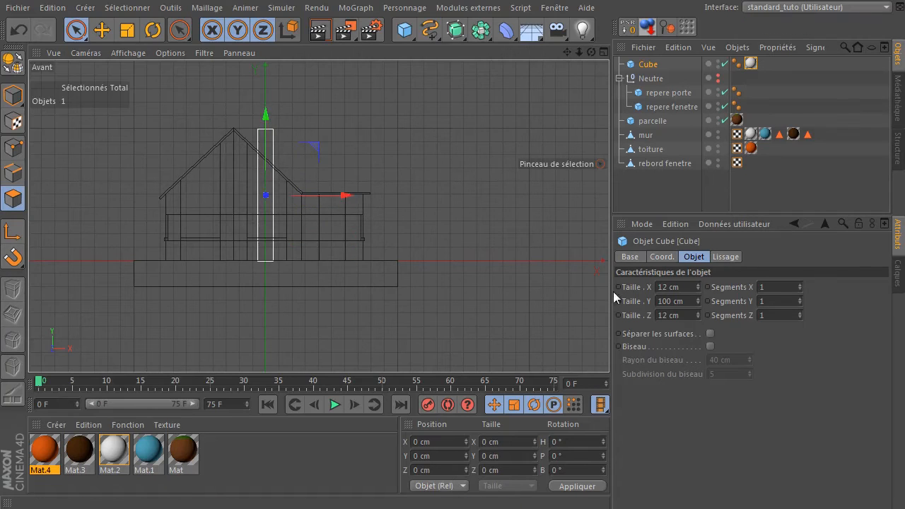
# - Set the chimney cube's height, Taille Y, to 50 cm and raise it in the front view so it sticks out above the roof slope
pyautogui.click(679, 300)
pyautogui.write('50')
pyautogui.press('Return')
pyautogui.moveTo(264, 116); pyautogui.dragTo(284, 88)
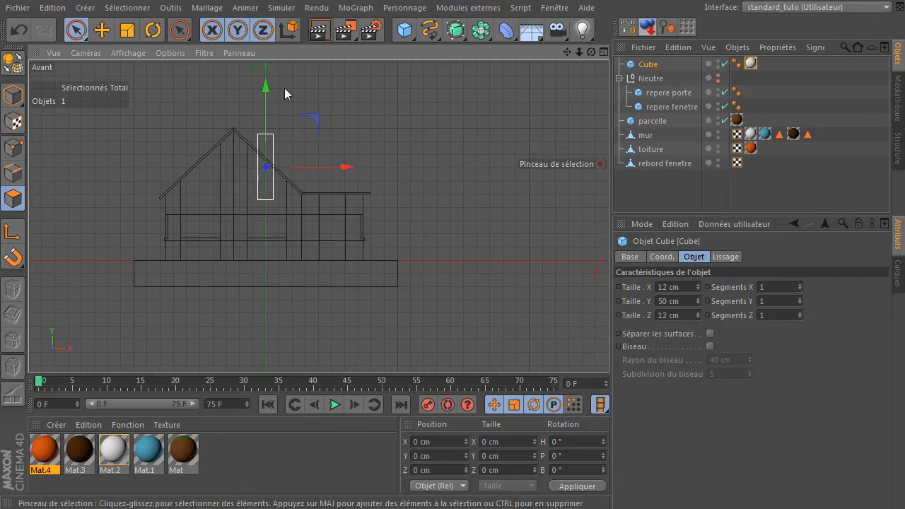
pyautogui.middleClick(397, 126)
pyautogui.middleClick(266, 127)
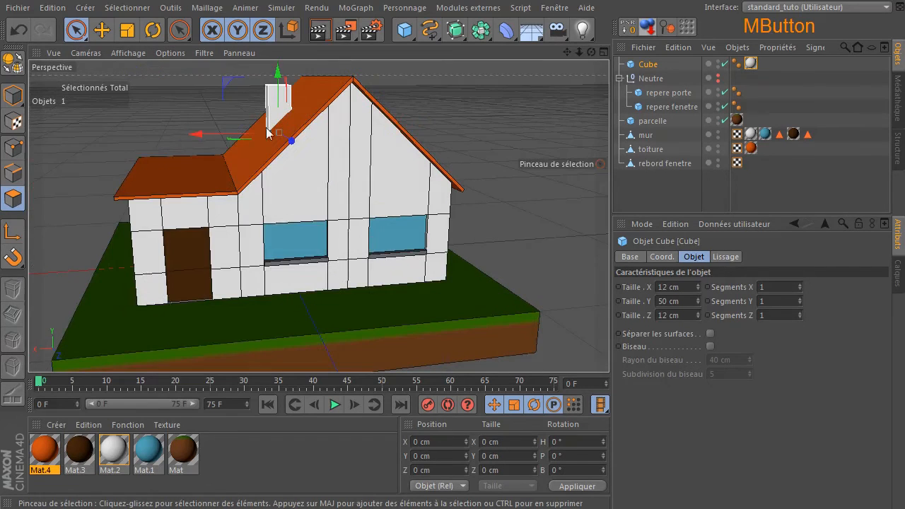
# - Inspect the chimney from several angles and switch the perspective view to the Isométrique axonometric projection
pyautogui.moveTo(591, 52); pyautogui.dragTo(545, 85)
pyautogui.moveTo(336, 153); pyautogui.dragTo(314, 156)
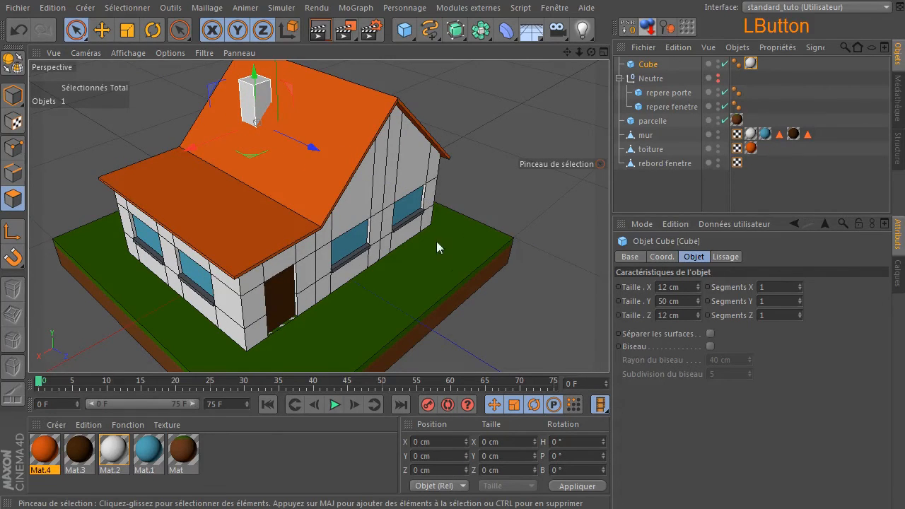
pyautogui.scroll(-3, 436, 247)
pyautogui.moveTo(592, 54); pyautogui.dragTo(495, 56)
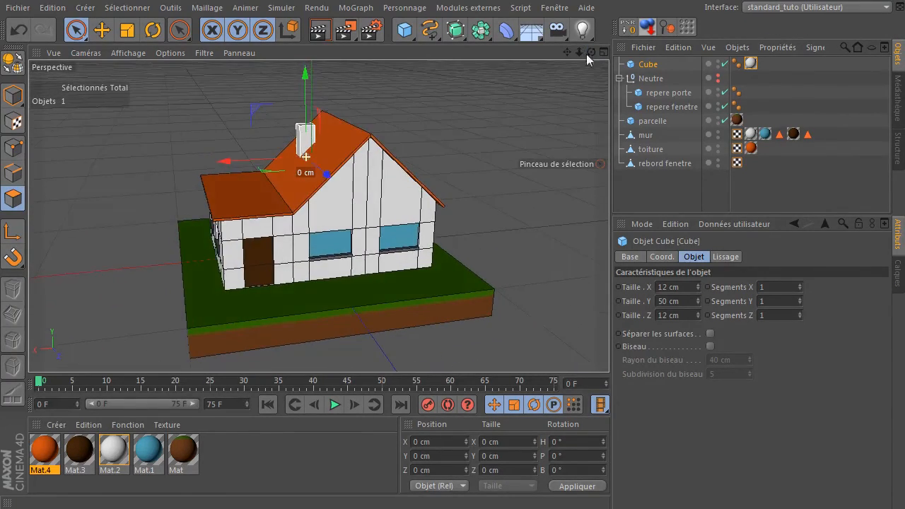
pyautogui.click(529, 114)
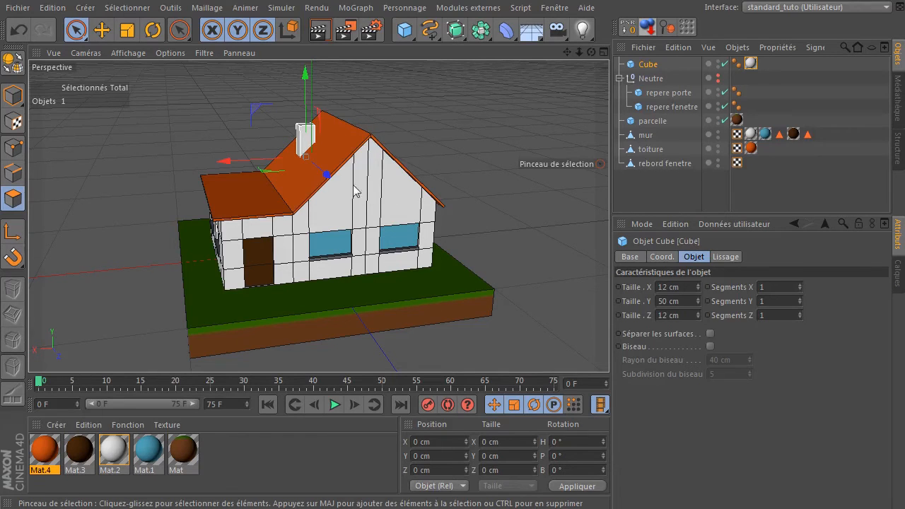
pyautogui.click(520, 113)
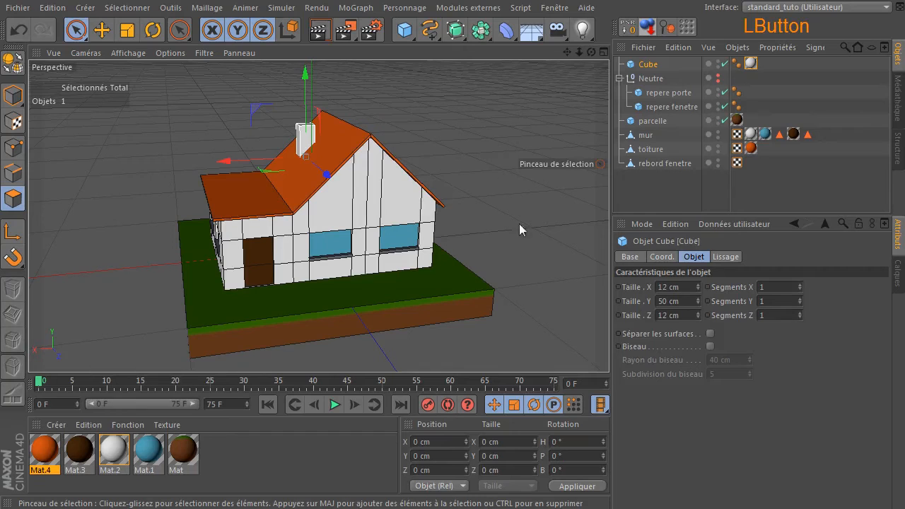
pyautogui.click(97, 53)
pyautogui.moveTo(131, 255)
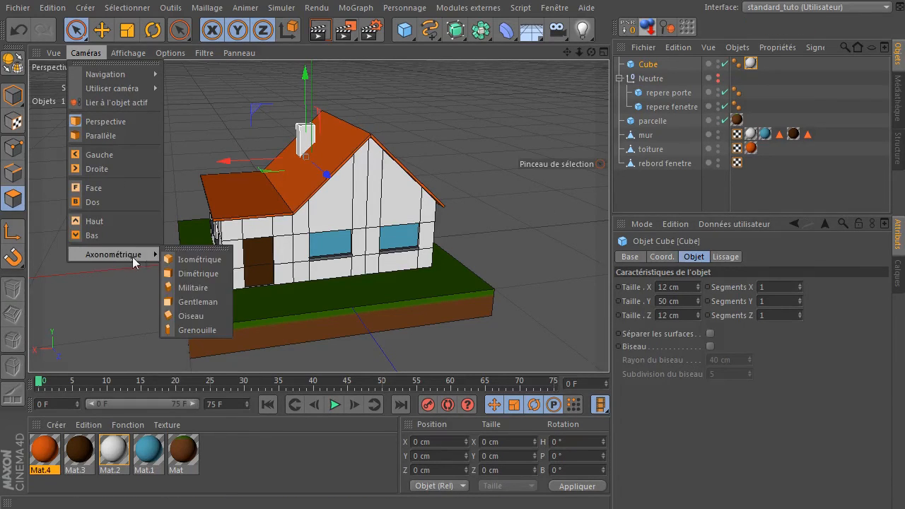
pyautogui.click(186, 259)
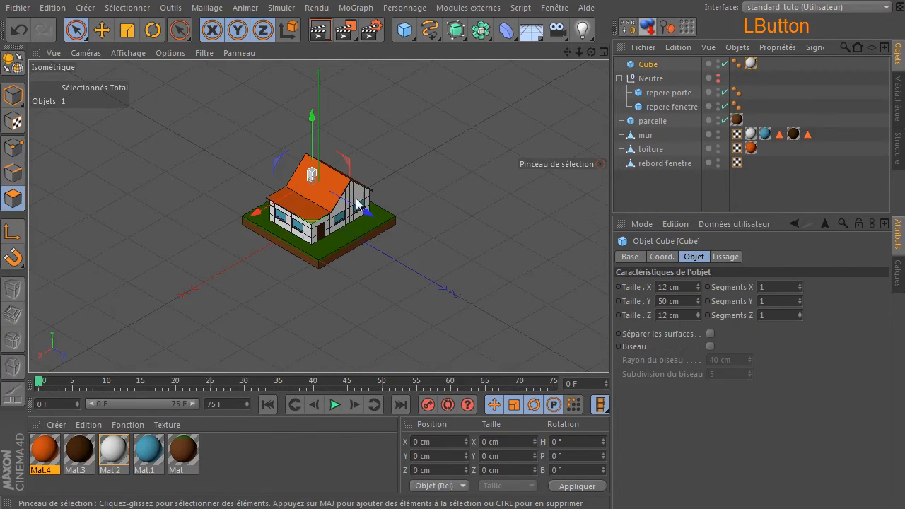
pyautogui.scroll(3, 358, 204)
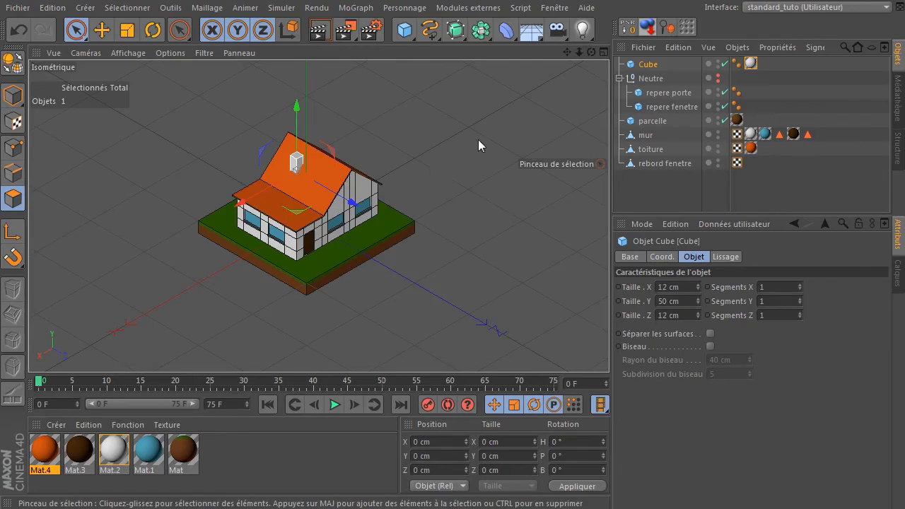
# - Add a Ciel object and give it a Rendu tag with Visibilité (caméra) turned off
pyautogui.moveTo(531, 30); pyautogui.dragTo(583, 75)
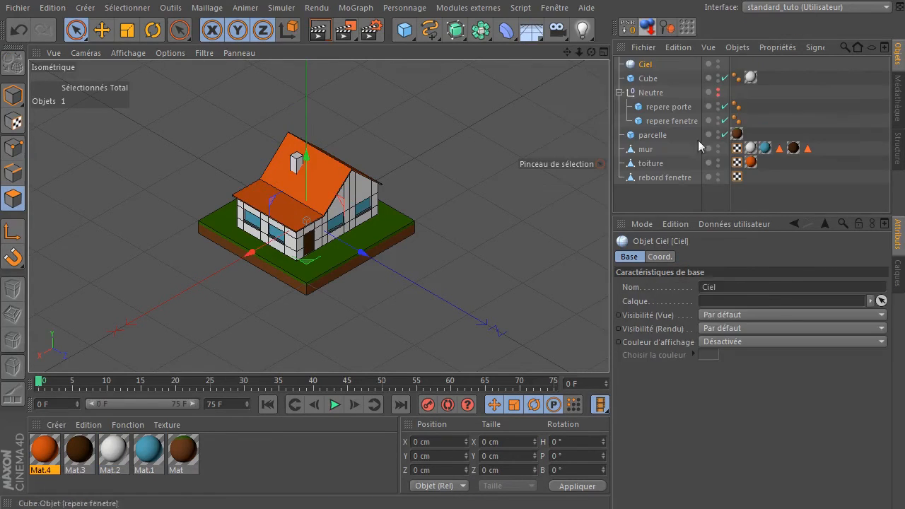
pyautogui.click(644, 70)
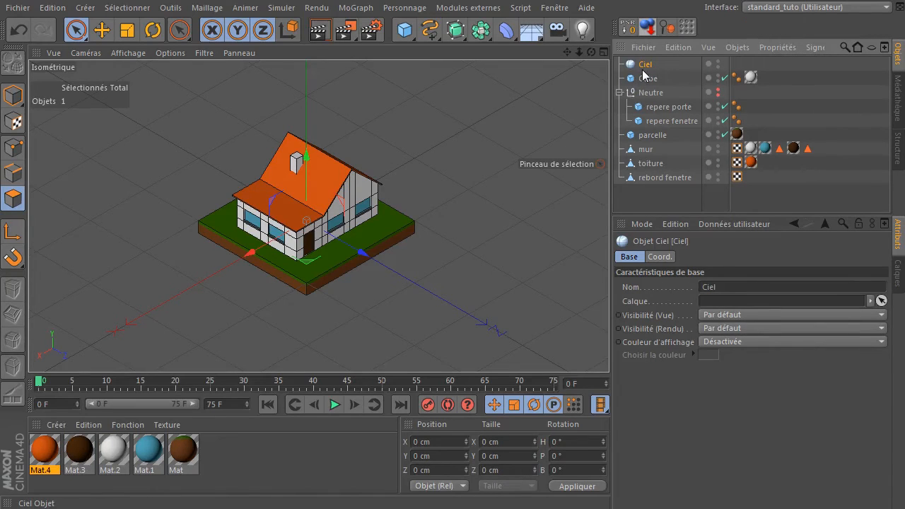
pyautogui.rightClick(644, 71)
pyautogui.moveTo(687, 78)
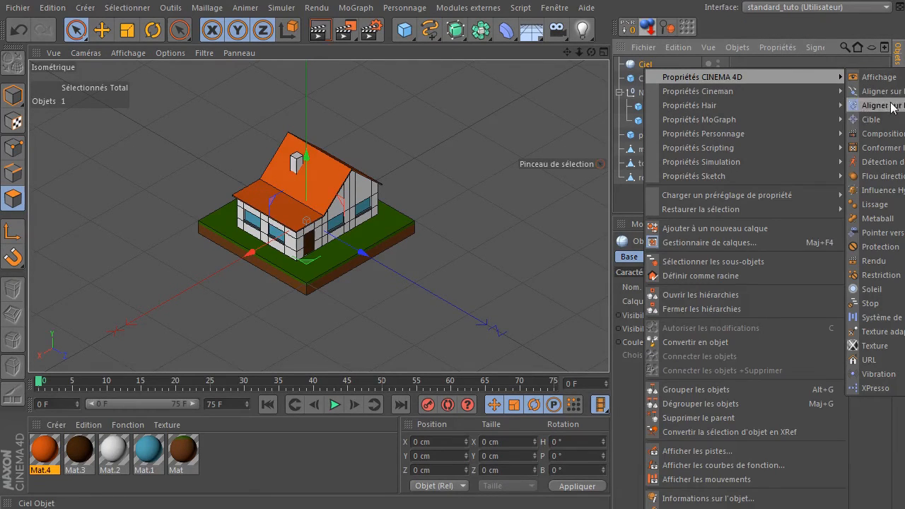
pyautogui.click(877, 261)
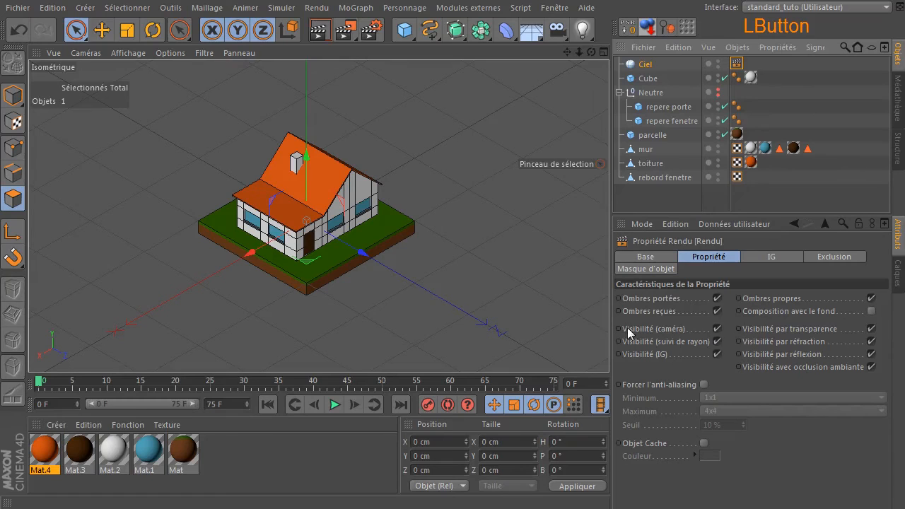
pyautogui.click(717, 329)
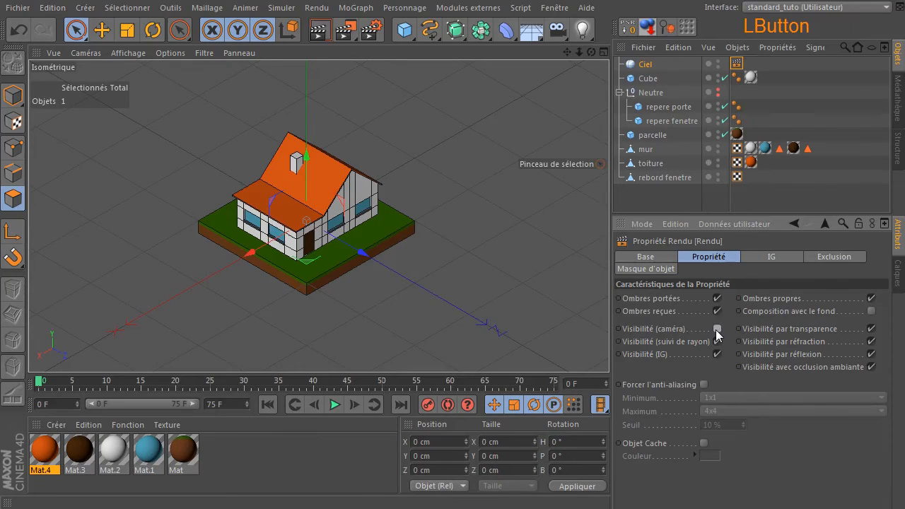
# - Create a new material, open it for editing and assign it to the Ciel object
pyautogui.doubleClick(270, 462)
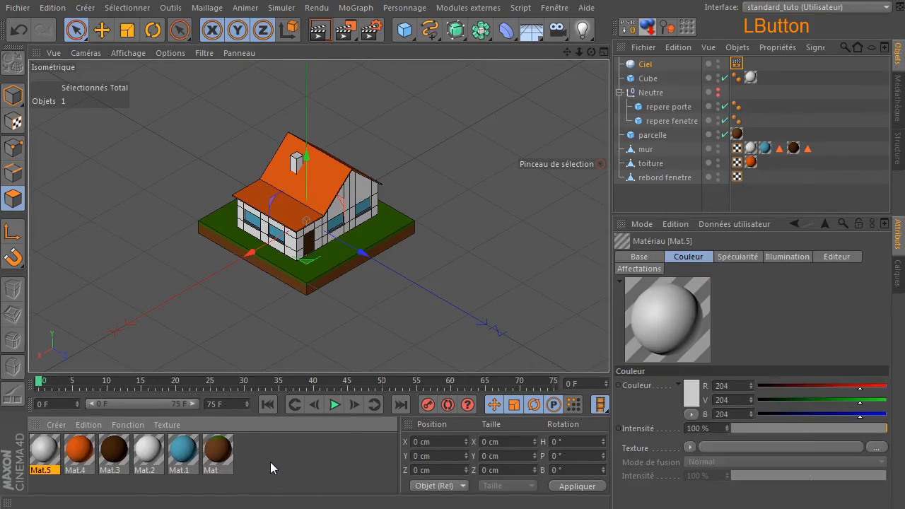
pyautogui.doubleClick(41, 455)
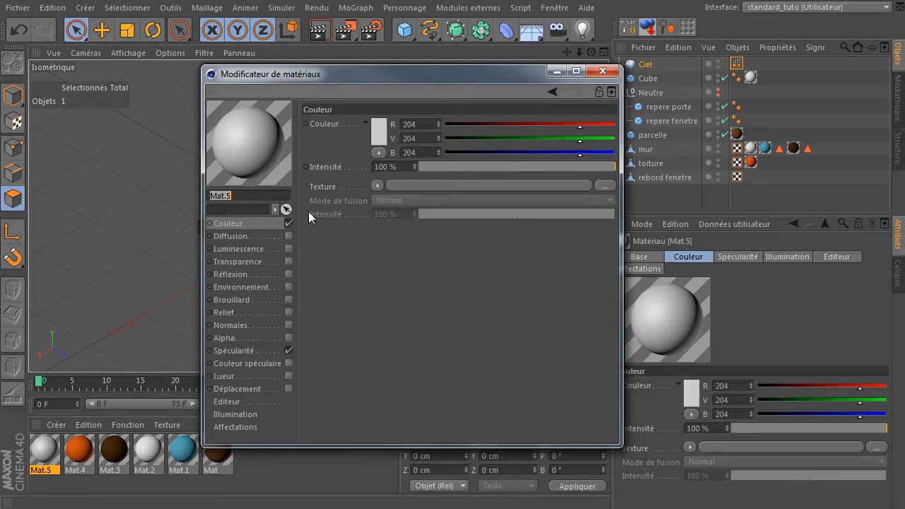
pyautogui.moveTo(47, 449); pyautogui.dragTo(645, 64)
pyautogui.moveTo(392, 74); pyautogui.dragTo(253, 51)
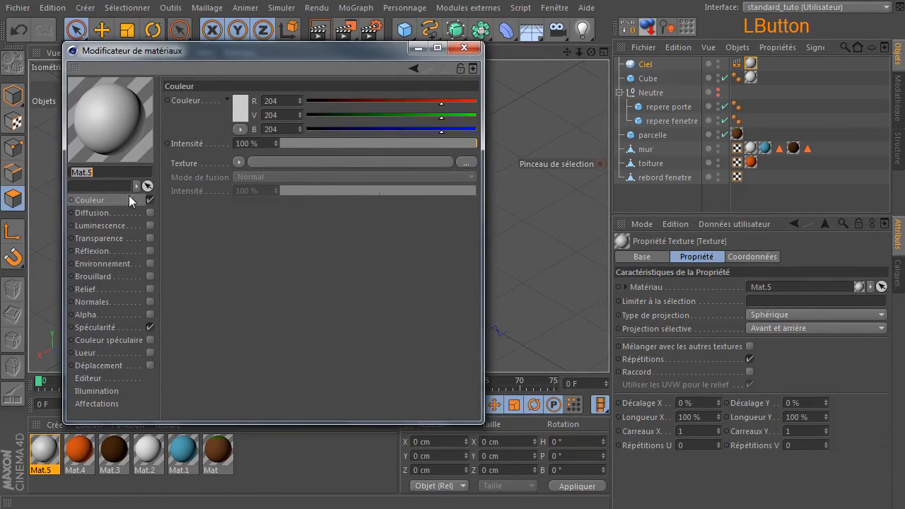
# - Disable the sky material's Couleur and Spécularité channels and enable Luminescence
pyautogui.click(149, 201)
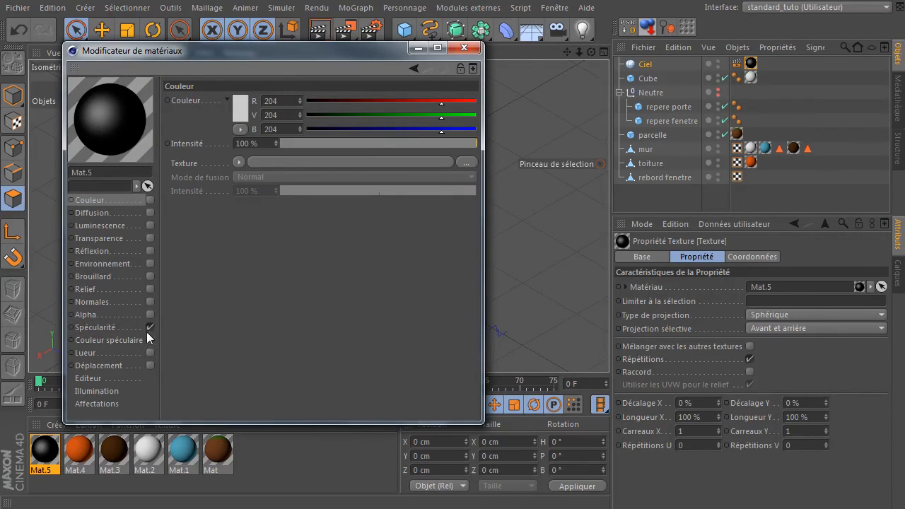
pyautogui.click(150, 328)
pyautogui.click(150, 226)
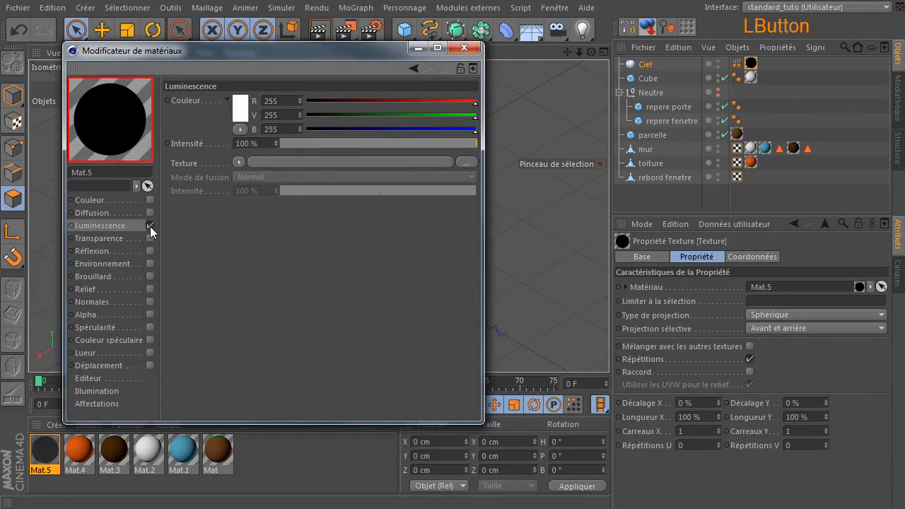
# - Load studio010.hdr from the HDRI textures folder as the sky material's Luminescence texture, without copying it into the project
pyautogui.click(468, 162)
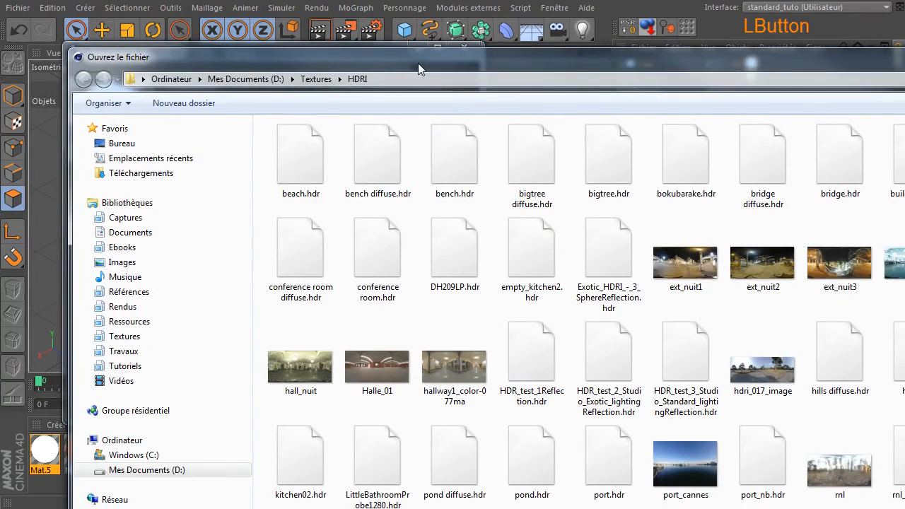
pyautogui.moveTo(418, 63); pyautogui.dragTo(384, 40)
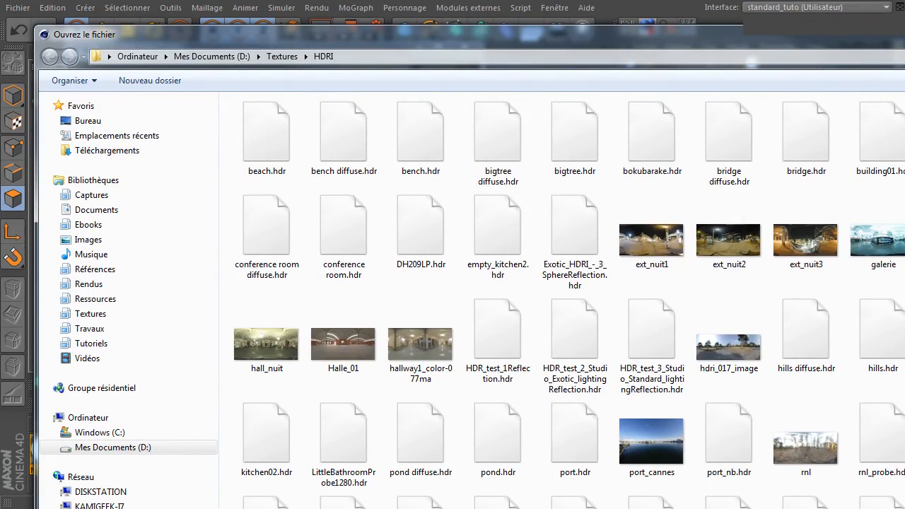
pyautogui.moveTo(904, 508); pyautogui.dragTo(862, 485)
pyautogui.click(411, 319)
pyautogui.scroll(-4, 413, 311)
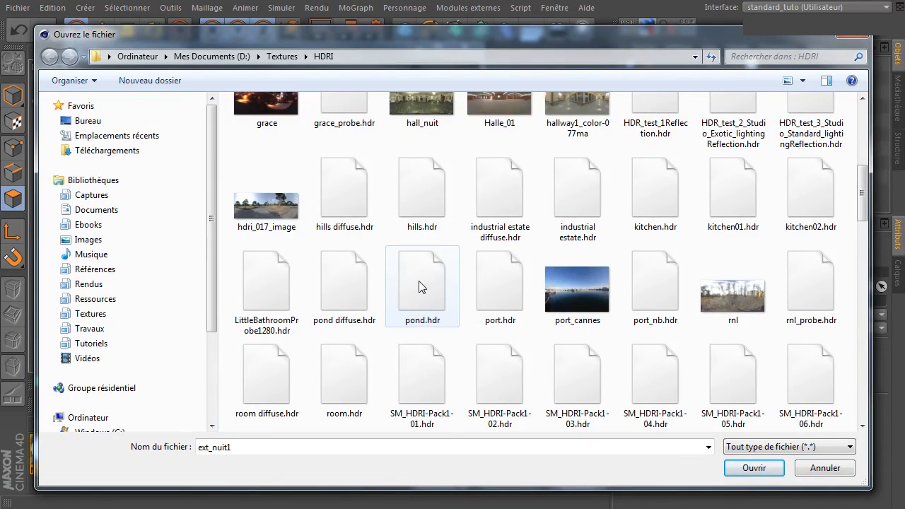
pyautogui.scroll(-5, 420, 284)
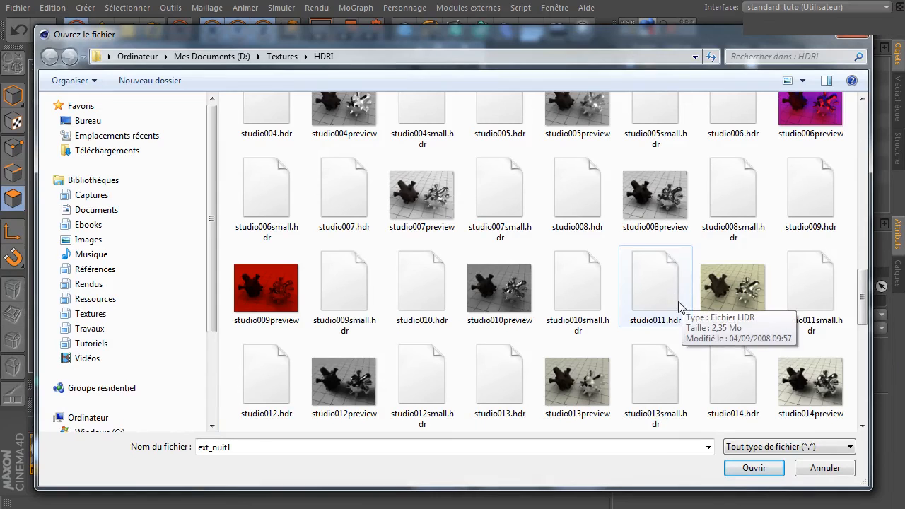
pyautogui.click(405, 290)
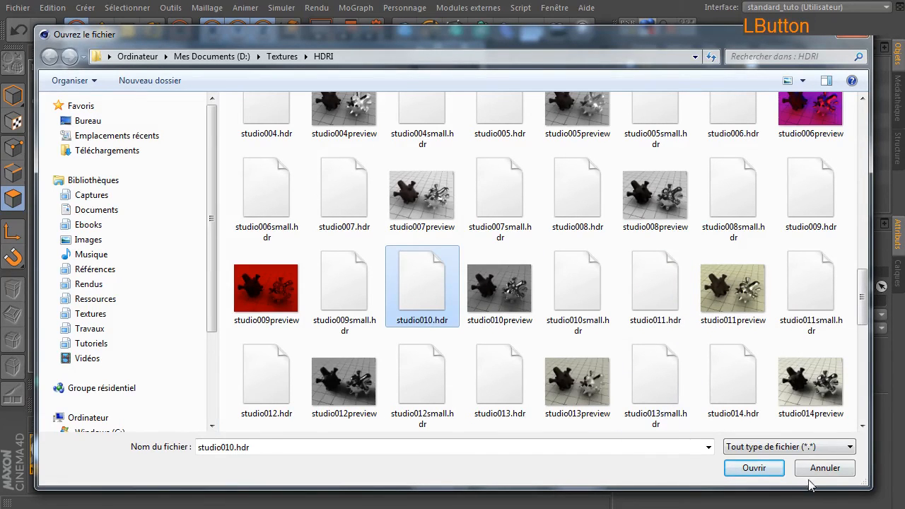
pyautogui.click(754, 472)
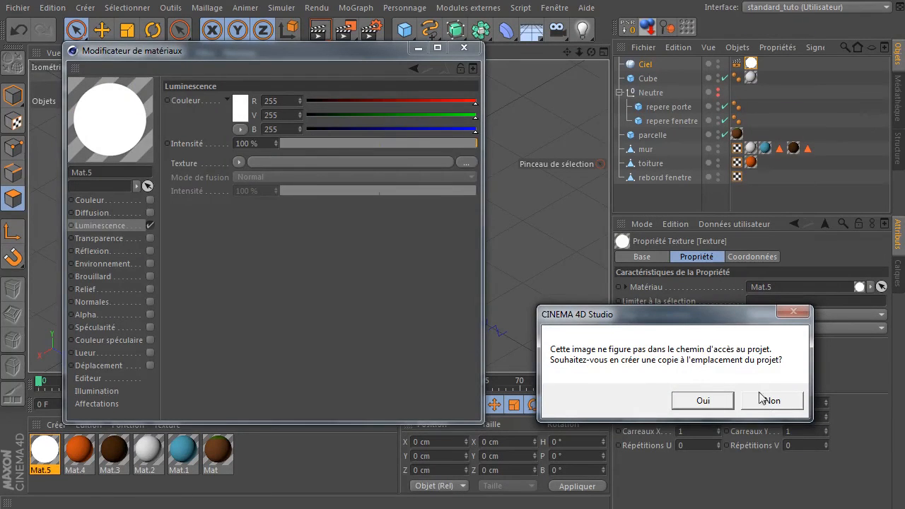
pyautogui.click(767, 400)
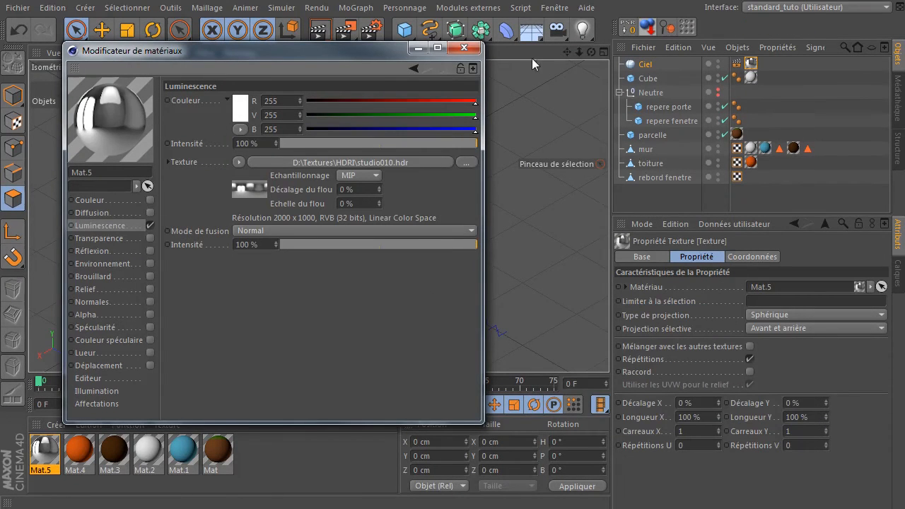
pyautogui.click(466, 48)
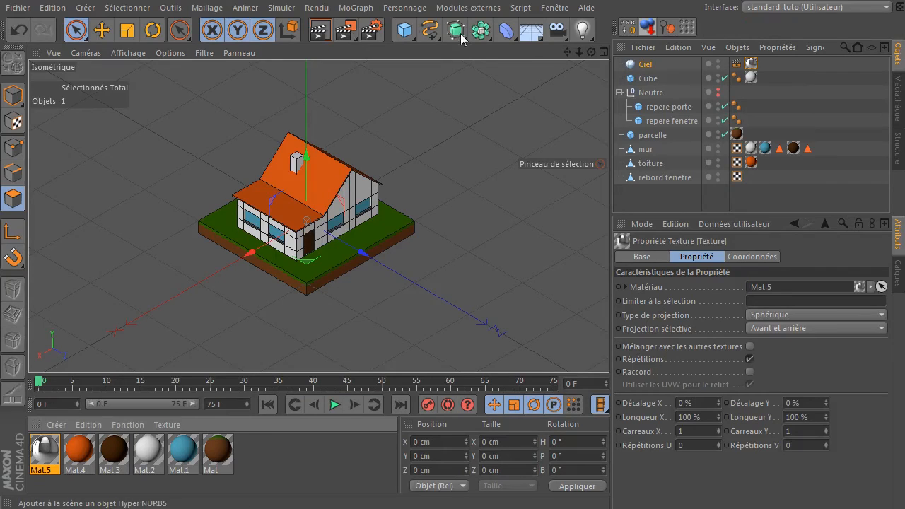
# - Add an Arrière plan object and assign a new material to it
pyautogui.moveTo(529, 31); pyautogui.dragTo(586, 146)
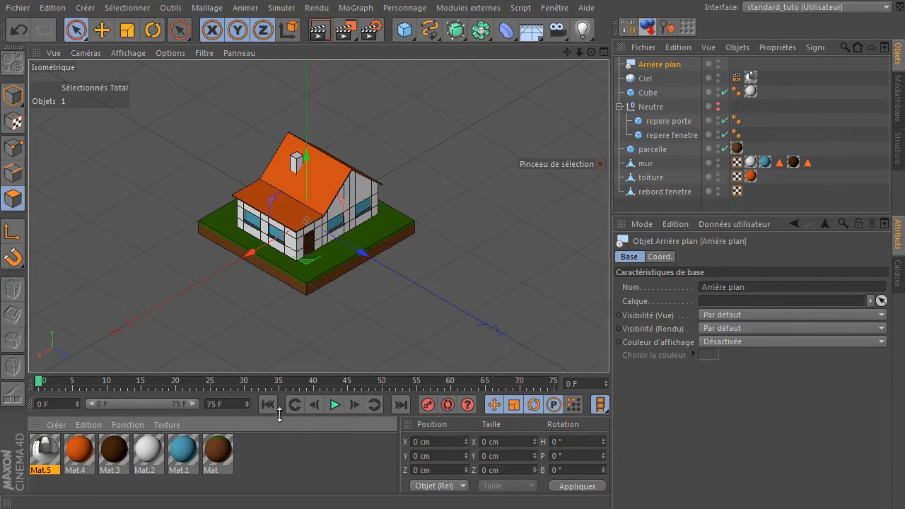
pyautogui.doubleClick(259, 465)
pyautogui.moveTo(39, 456); pyautogui.dragTo(675, 66)
# - Open the background material for editing and disable its Spécularité channel
pyautogui.doubleClick(35, 457)
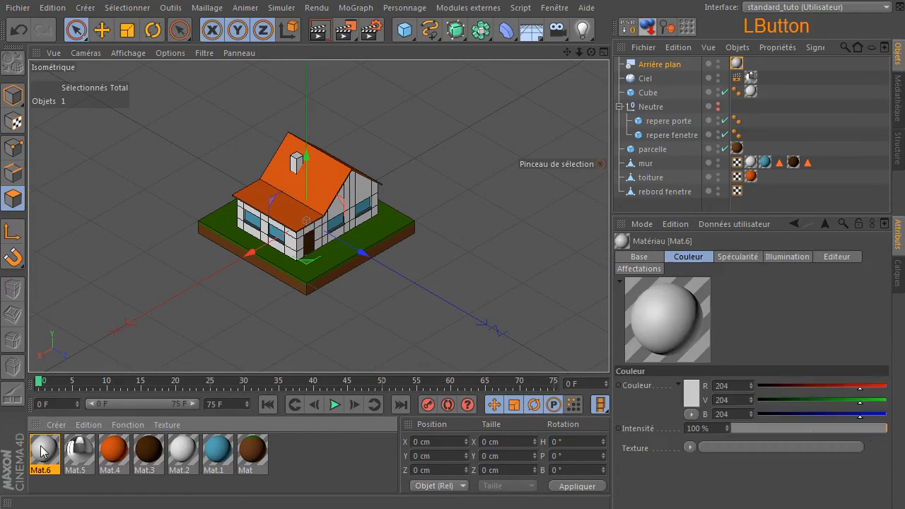
pyautogui.click(239, 249)
pyautogui.click(229, 223)
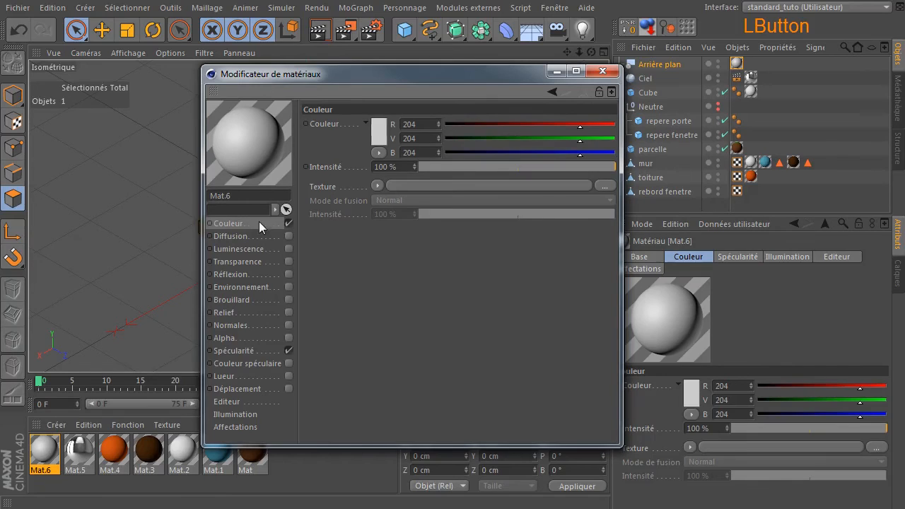
pyautogui.click(289, 351)
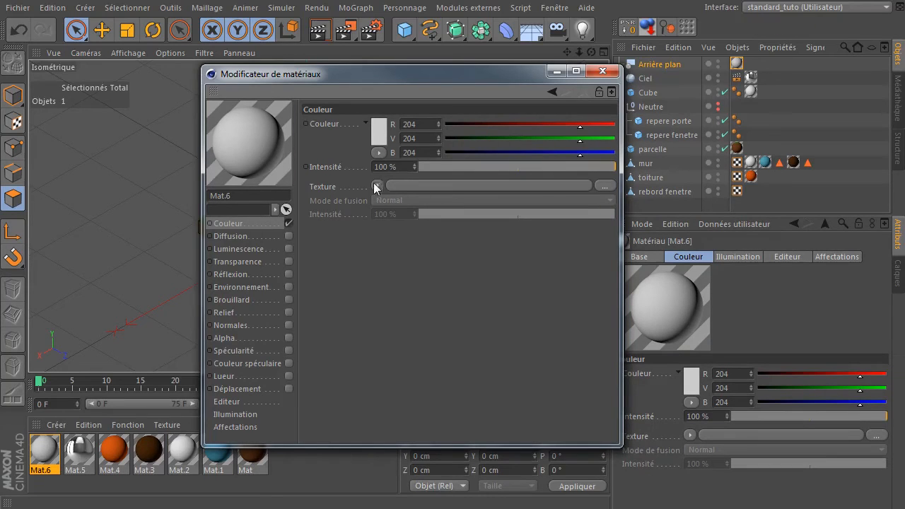
# - Use a Dégradé shader as the background material's Couleur texture and set the gradient type to 2D - V
pyautogui.click(378, 186)
pyautogui.click(399, 355)
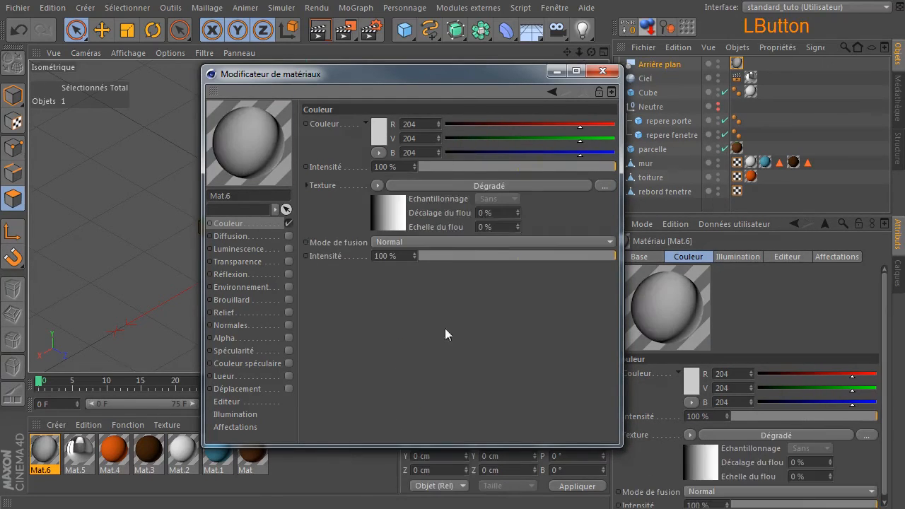
pyautogui.click(494, 186)
pyautogui.click(458, 244)
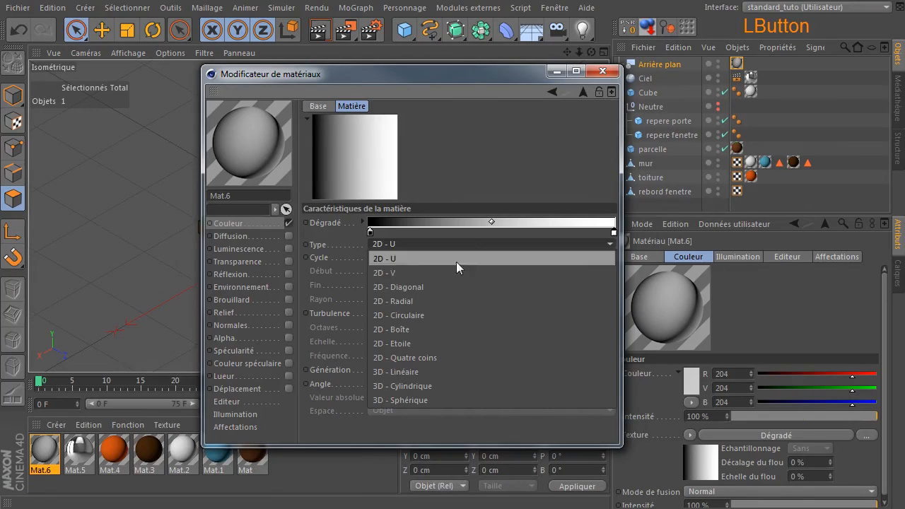
pyautogui.click(435, 269)
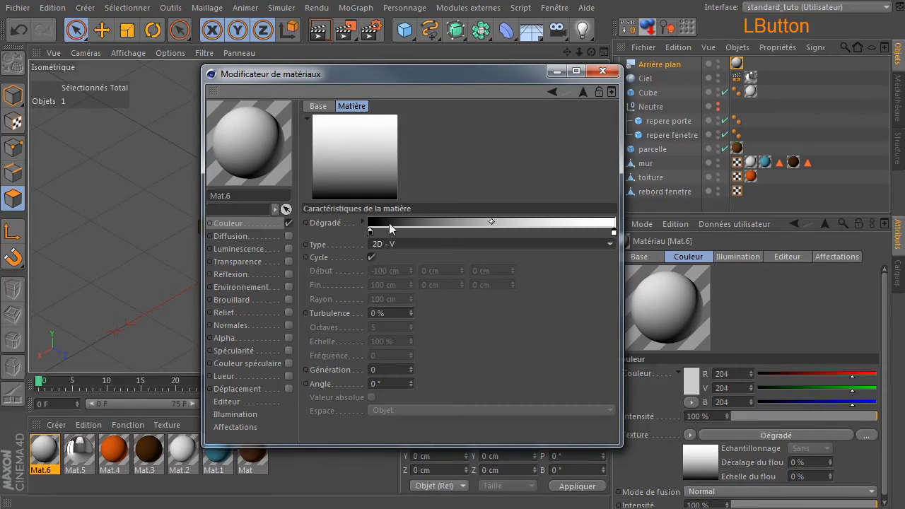
# - Change the black end of the background gradient to medium blue, RGB 82, 140, 202
pyautogui.click(370, 233)
pyautogui.doubleClick(370, 233)
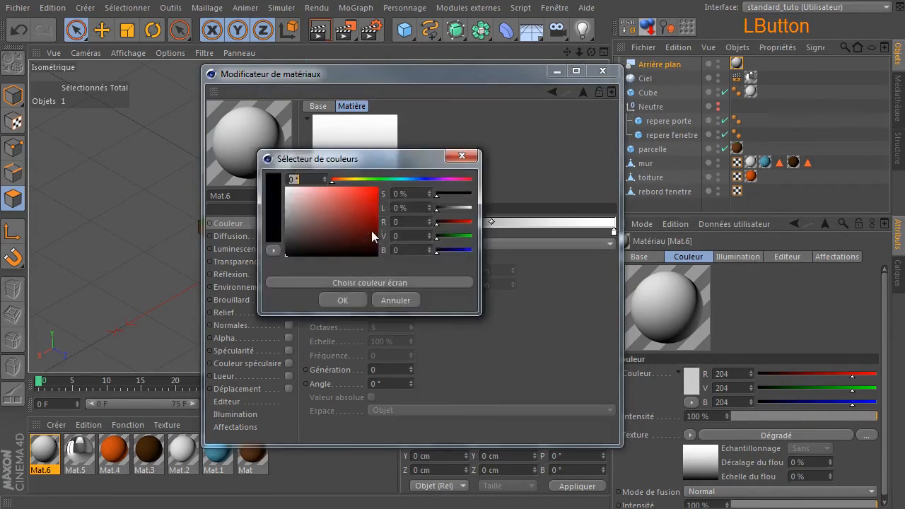
pyautogui.moveTo(408, 175); pyautogui.dragTo(416, 179)
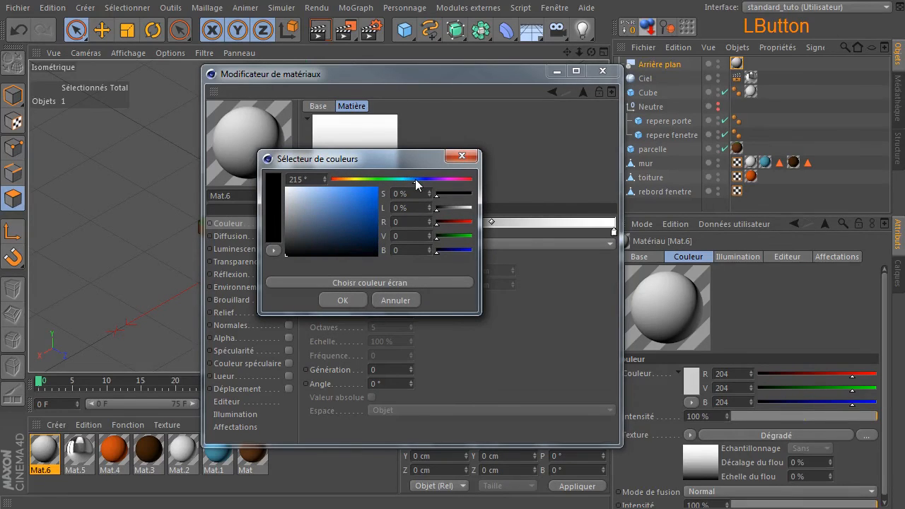
pyautogui.moveTo(351, 198); pyautogui.dragTo(341, 201)
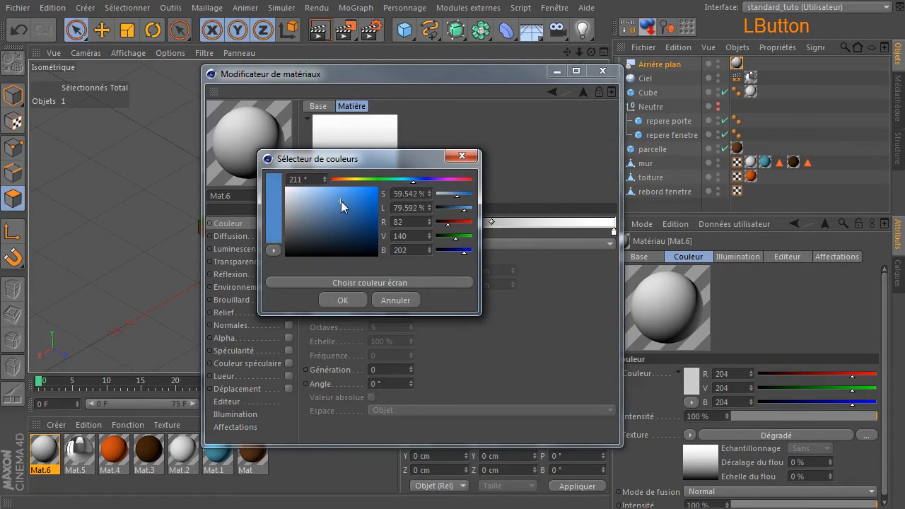
pyautogui.click(339, 300)
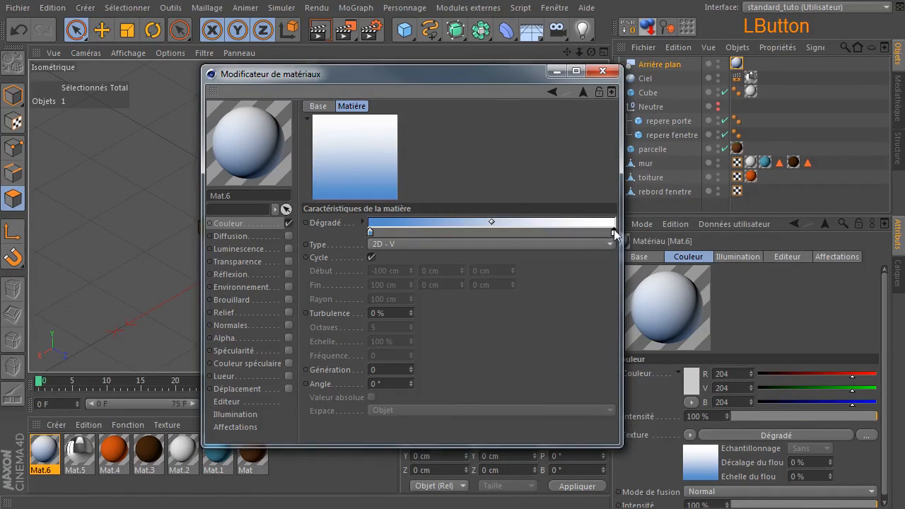
# - Change the white end of the background gradient to deeper blue, RGB 19, 128, 192, and render the view
pyautogui.doubleClick(613, 230)
pyautogui.click(652, 175)
pyautogui.moveTo(603, 200); pyautogui.dragTo(613, 200)
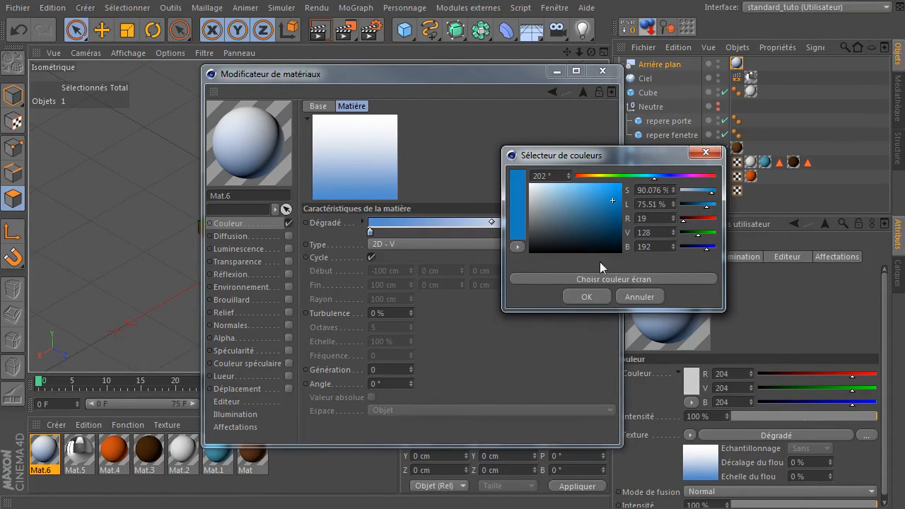
pyautogui.click(587, 296)
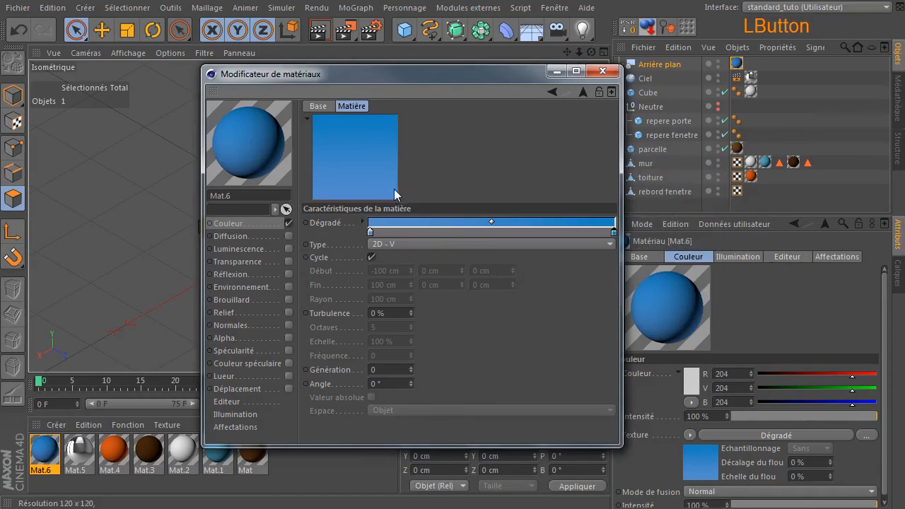
pyautogui.click(602, 72)
pyautogui.click(319, 30)
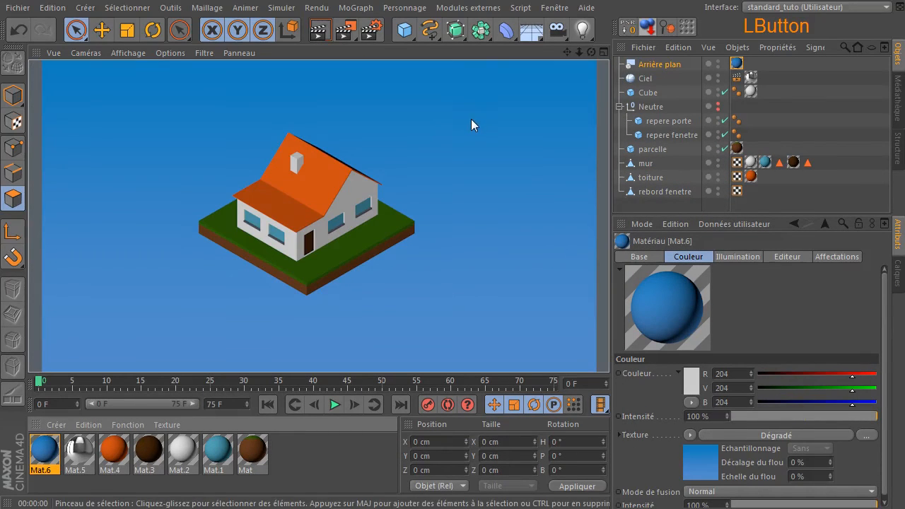
# - Add the Illumination globale effect to the render settings
pyautogui.click(368, 33)
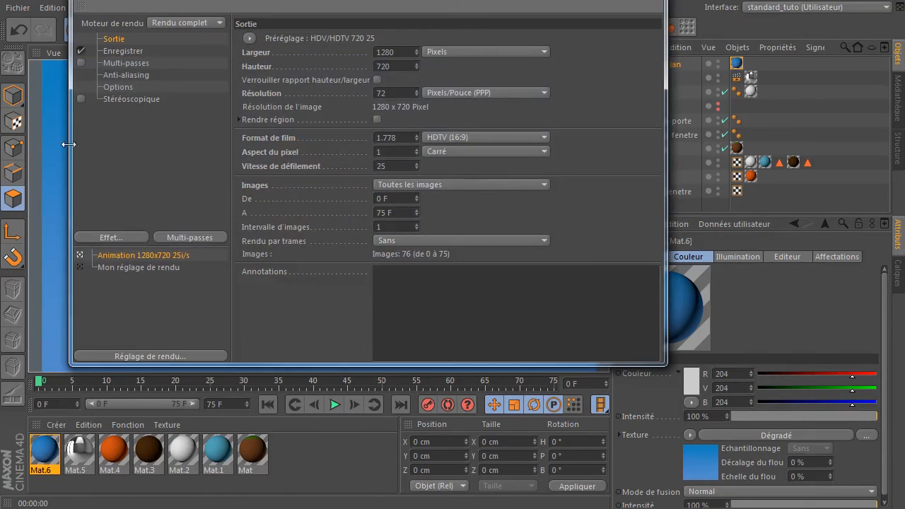
pyautogui.click(90, 234)
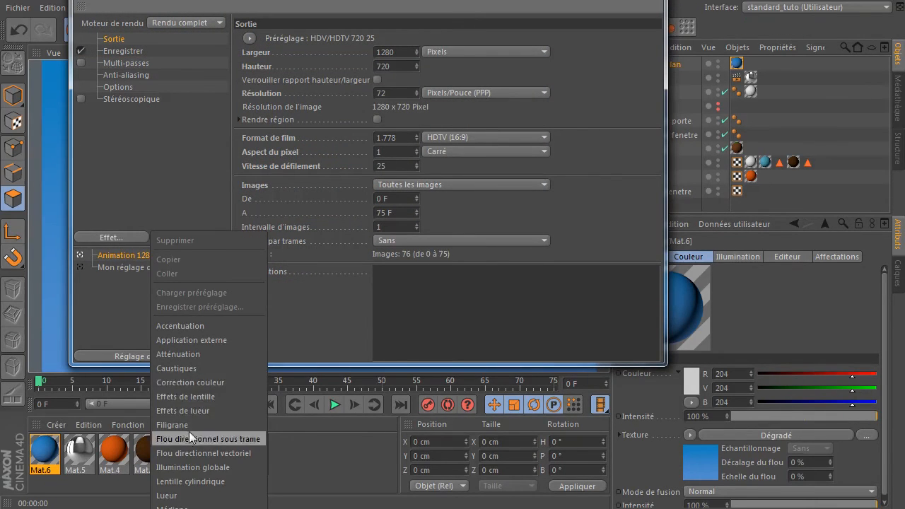
pyautogui.click(196, 466)
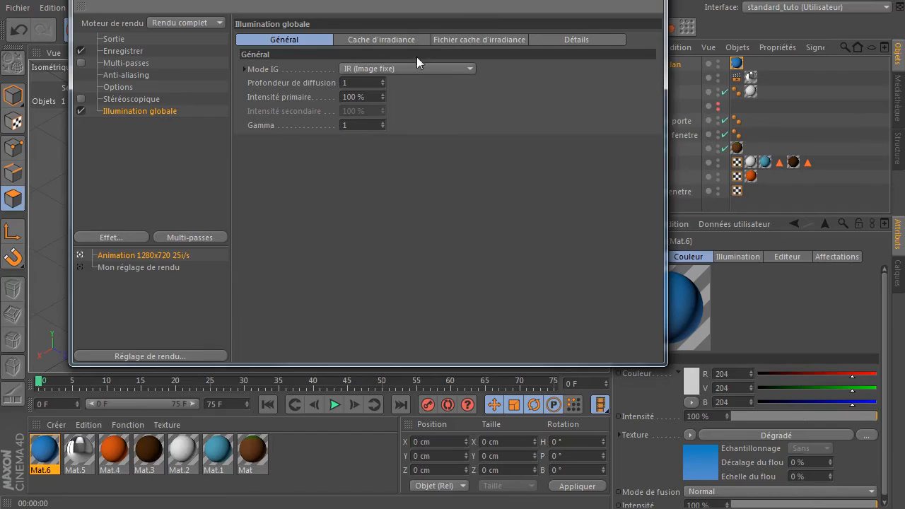
pyautogui.moveTo(389, 0); pyautogui.dragTo(402, 40)
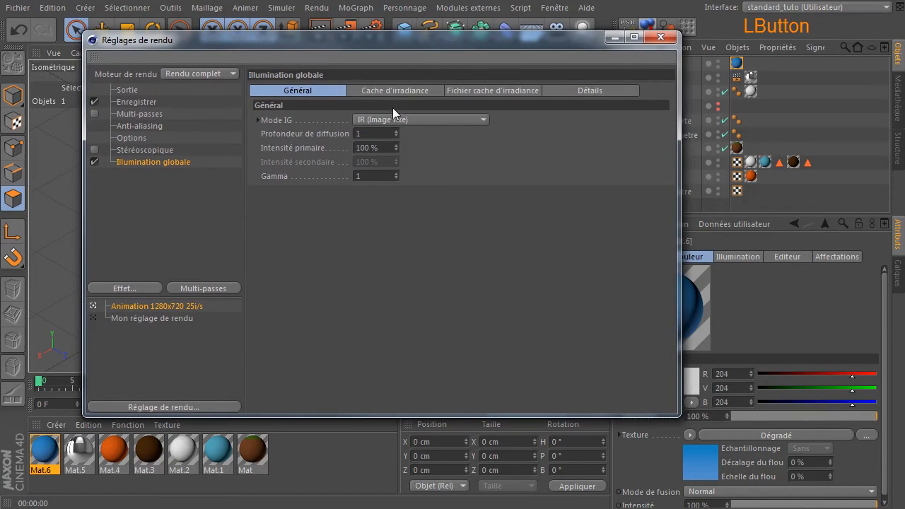
# - Set the irradiance cache's Echantillons stochastiques and Densité des enregistrements both to Basse
pyautogui.click(412, 94)
pyautogui.click(431, 119)
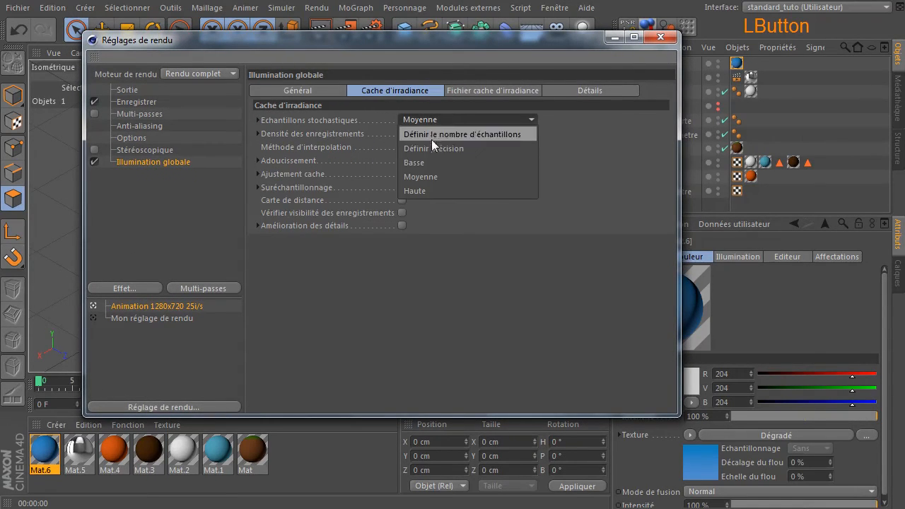
pyautogui.click(427, 159)
pyautogui.click(435, 133)
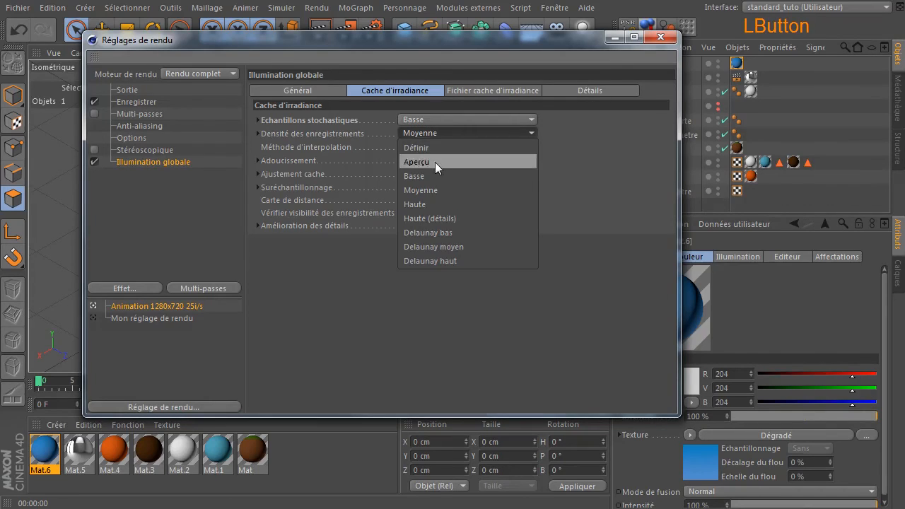
pyautogui.click(430, 175)
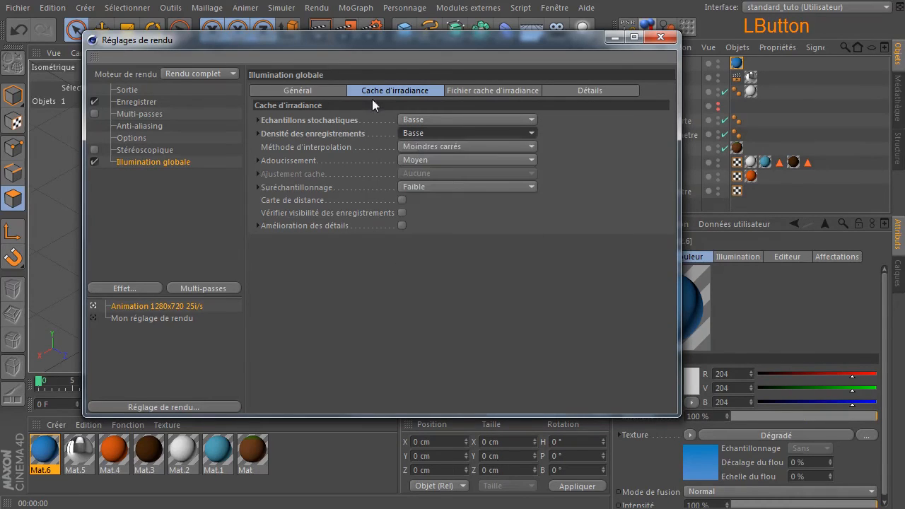
pyautogui.click(299, 89)
# - Add the Occlusion ambiante effect and shift its colour gradient's midpoint to about a fifth from the black end
pyautogui.click(116, 288)
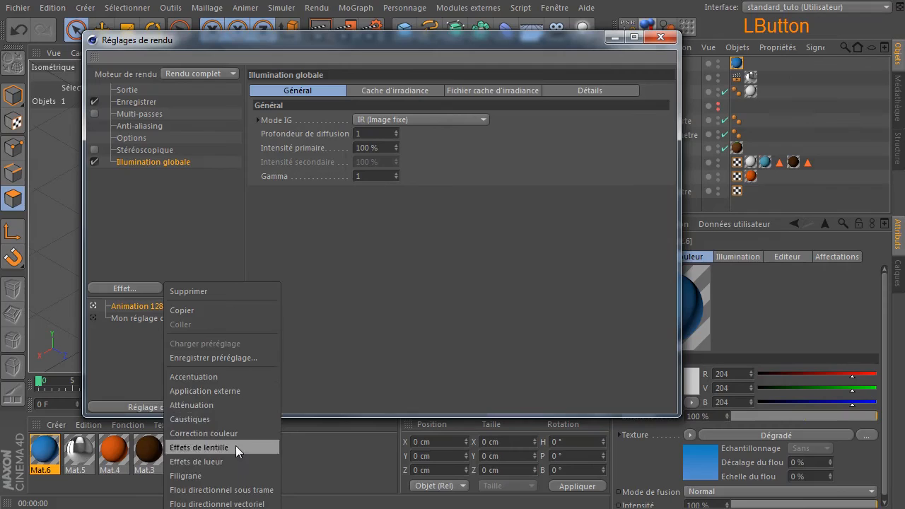
pyautogui.click(205, 507)
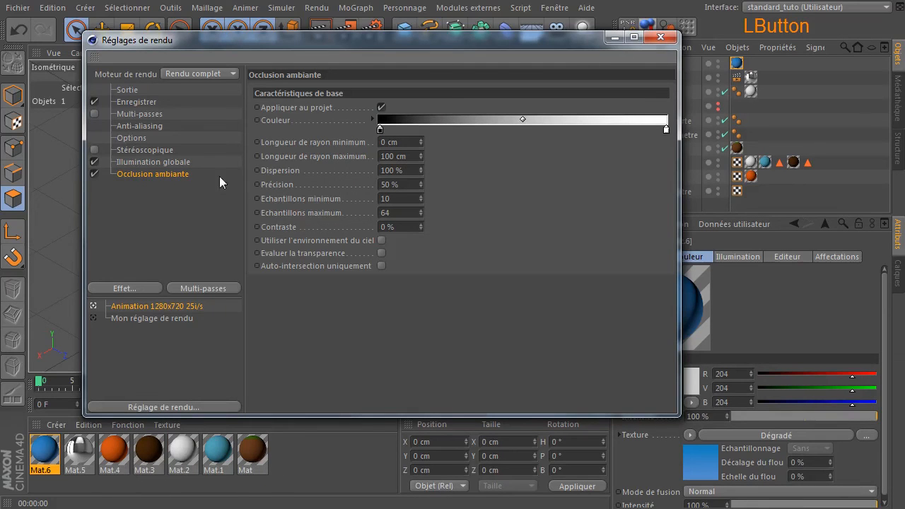
pyautogui.moveTo(523, 120); pyautogui.dragTo(437, 119)
# - Set the black end of the ambient occlusion gradient to dark grey, RGB 41, 41, 41, and close the render settings
pyautogui.doubleClick(380, 129)
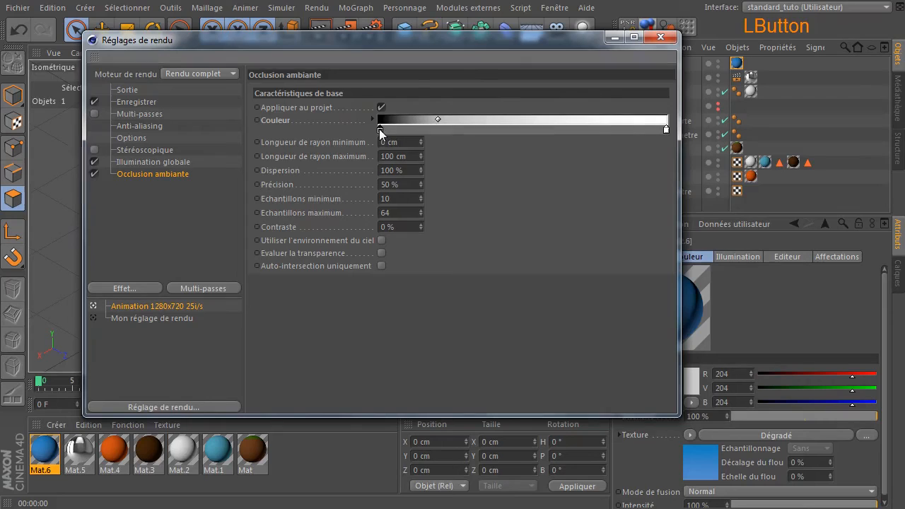
pyautogui.moveTo(322, 141); pyautogui.dragTo(289, 141)
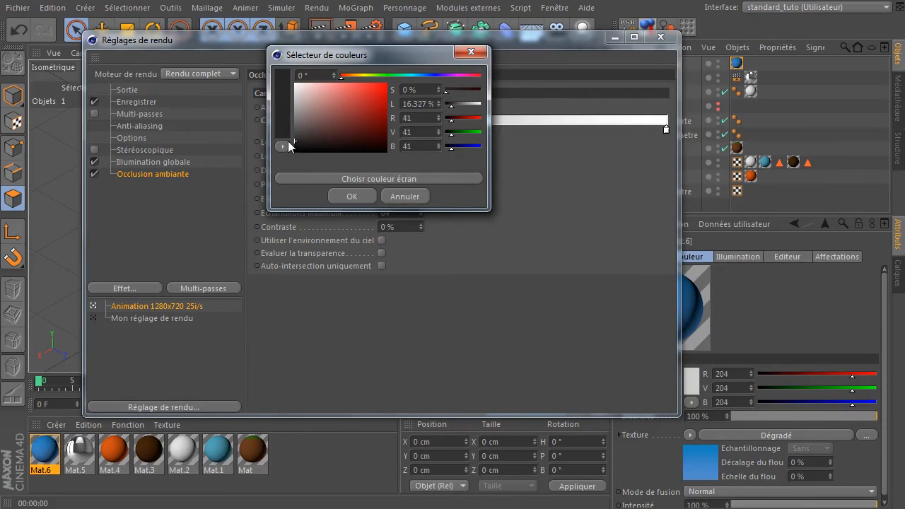
pyautogui.click(355, 195)
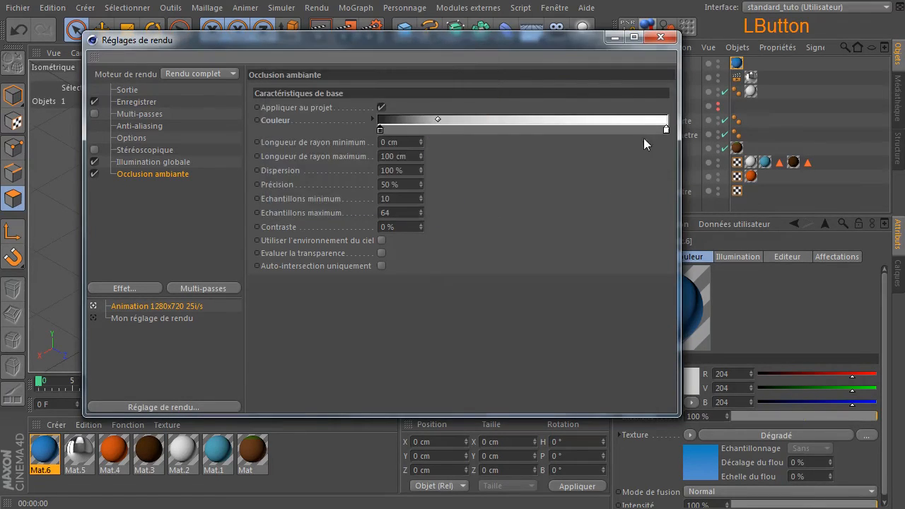
pyautogui.click(660, 38)
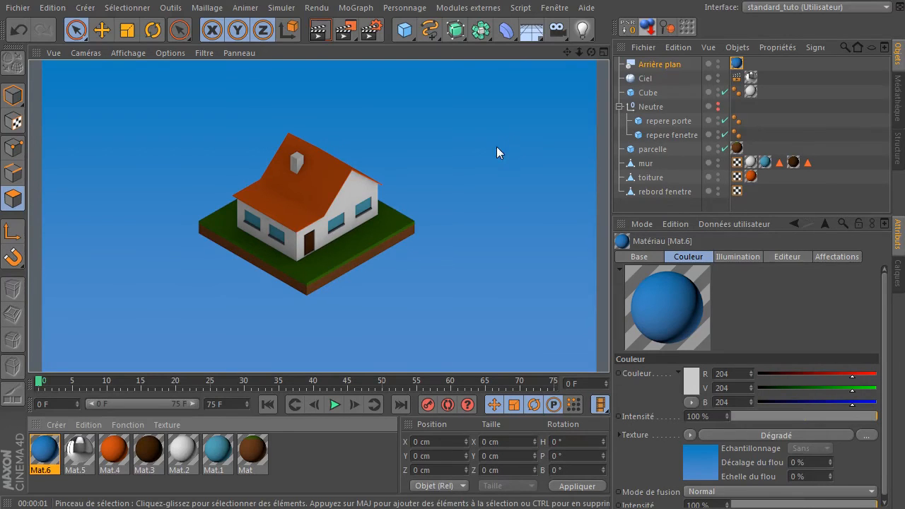
# - Examine the reference houses in collection_houses.png in XnView and read their license.txt in Notepad++
pyautogui.moveTo(904, 88); pyautogui.dragTo(658, 90)
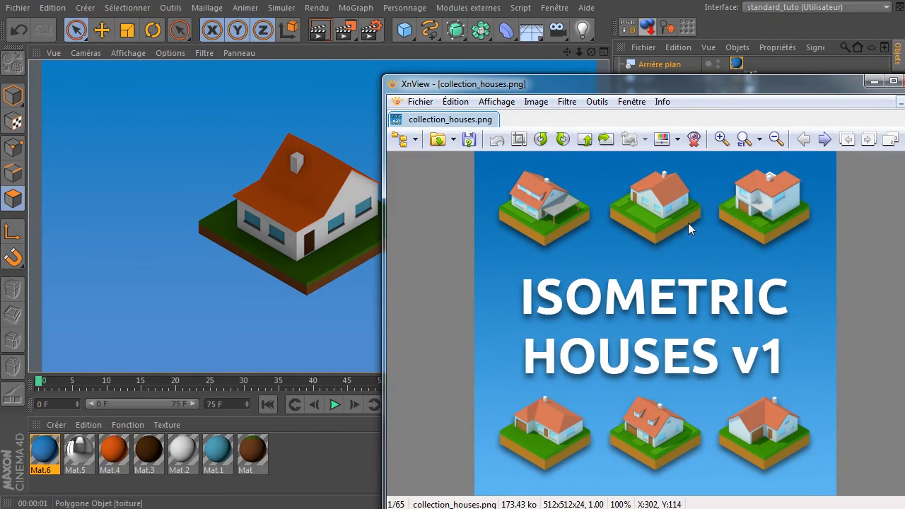
pyautogui.moveTo(703, 83); pyautogui.dragTo(659, 56)
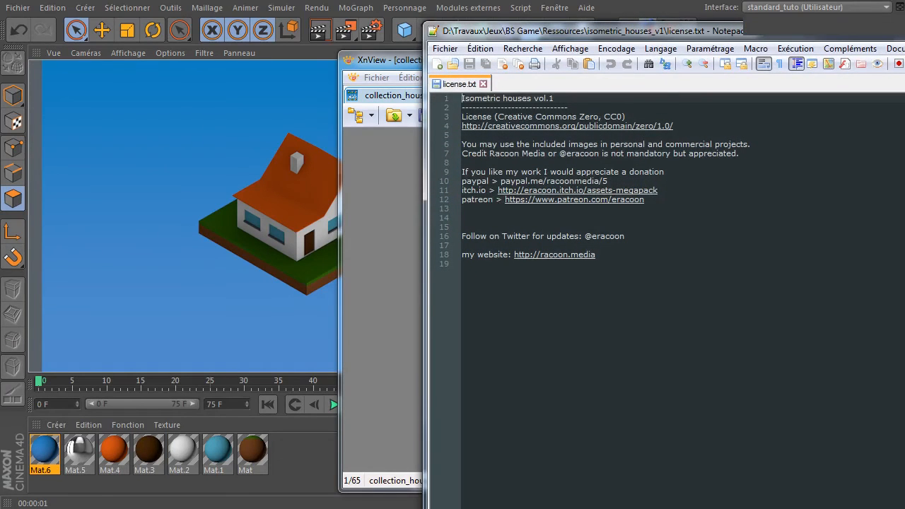
pyautogui.moveTo(598, 31); pyautogui.dragTo(433, 67)
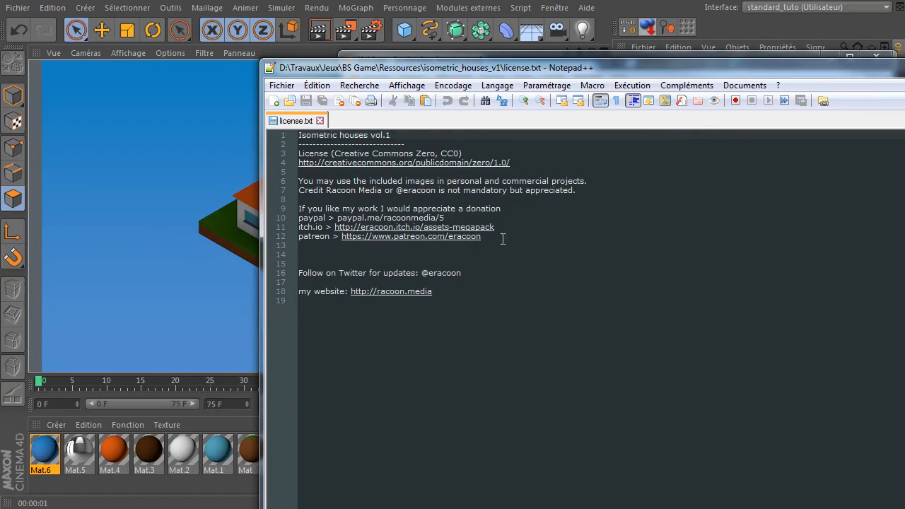
pyautogui.click(904, 68)
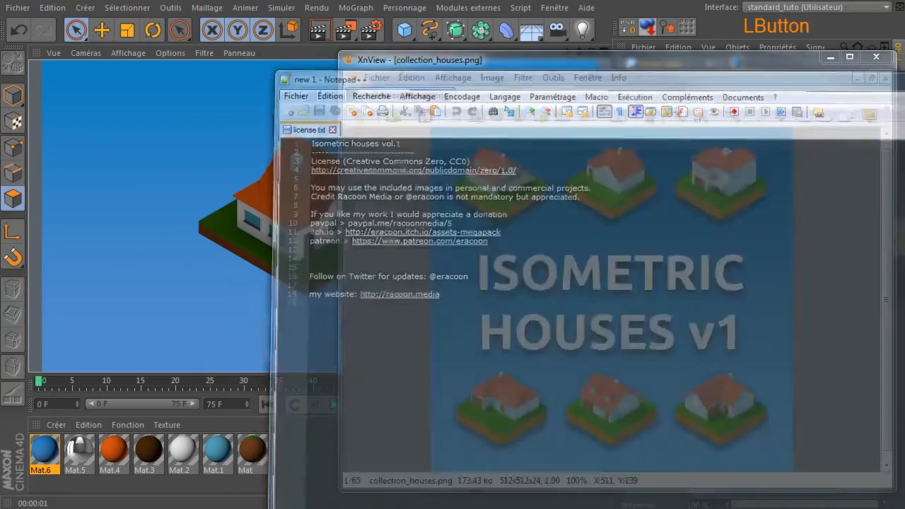
pyautogui.click(681, 58)
pyautogui.moveTo(680, 58); pyautogui.dragTo(383, 42)
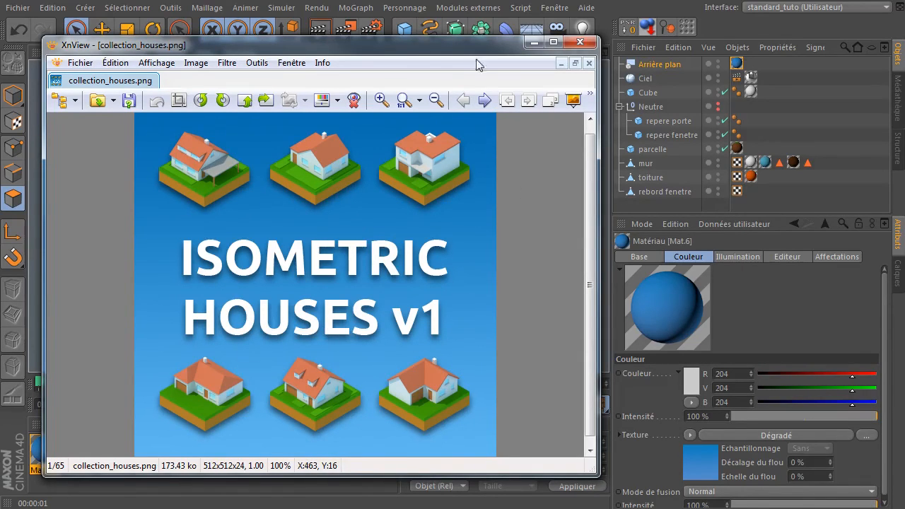
pyautogui.moveTo(433, 47); pyautogui.dragTo(904, 177)
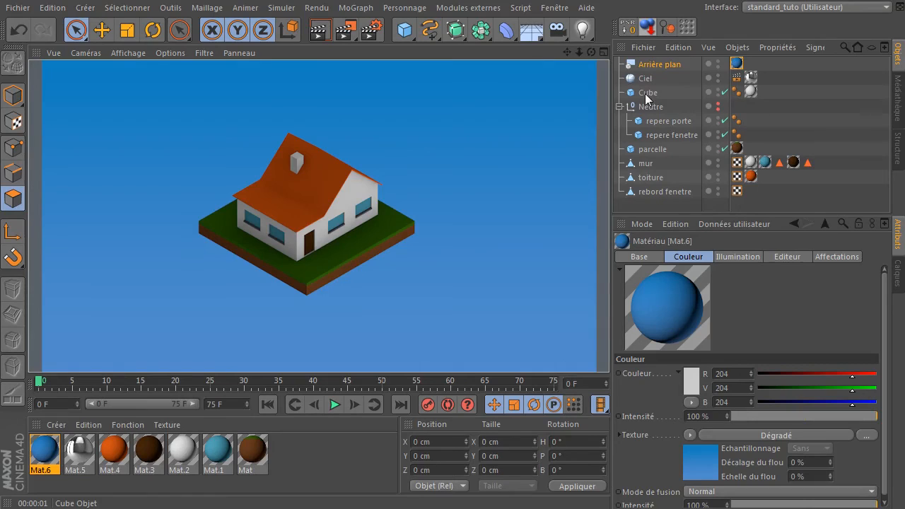
# - Rename the chimney Cube object as cheminee and move it to the end of the object list, below rebord fenetre
pyautogui.click(654, 151)
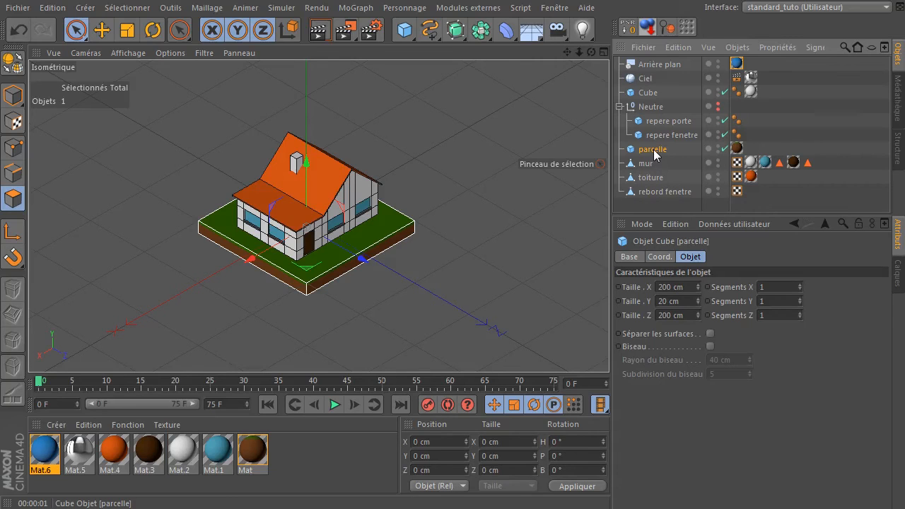
pyautogui.click(642, 94)
pyautogui.doubleClick(645, 93)
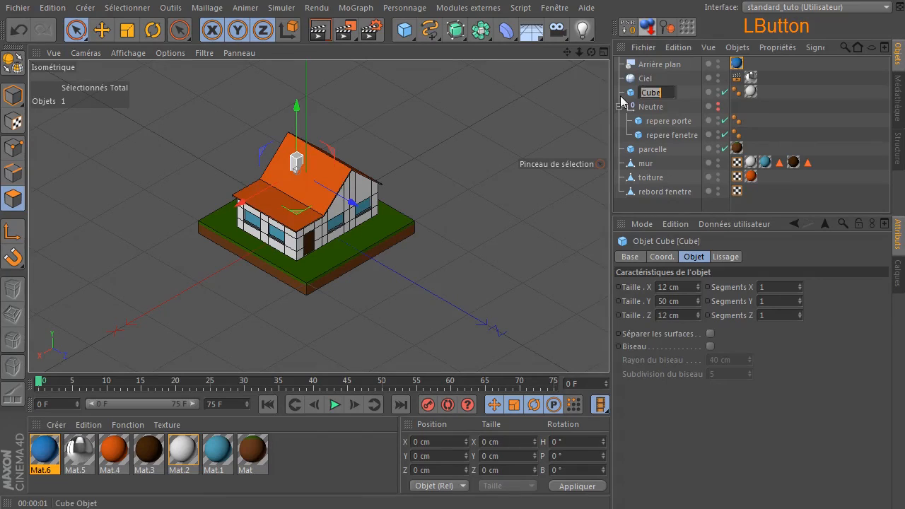
pyautogui.write('cheminee')
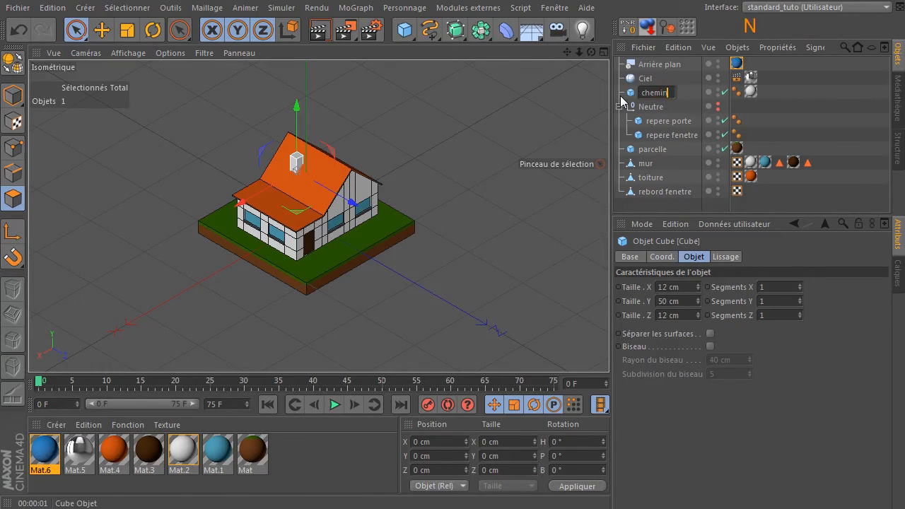
pyautogui.press('Return')
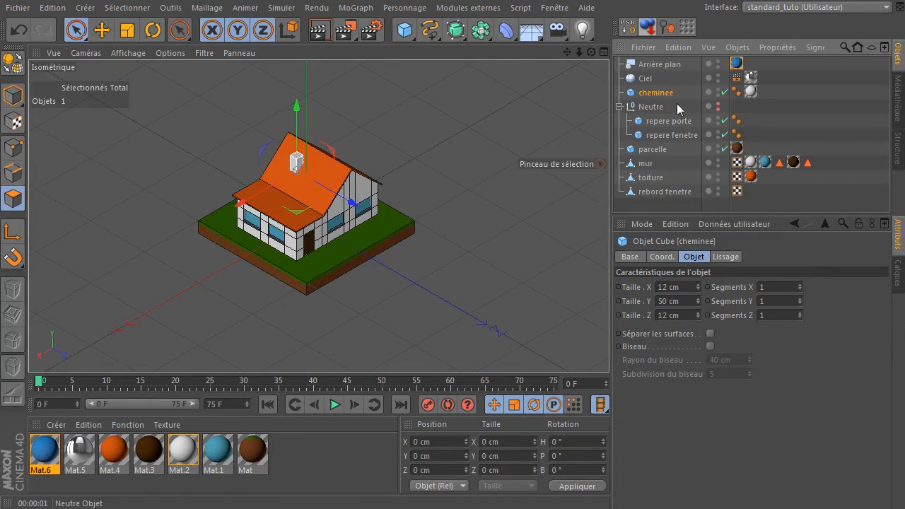
pyautogui.moveTo(647, 97); pyautogui.dragTo(651, 204)
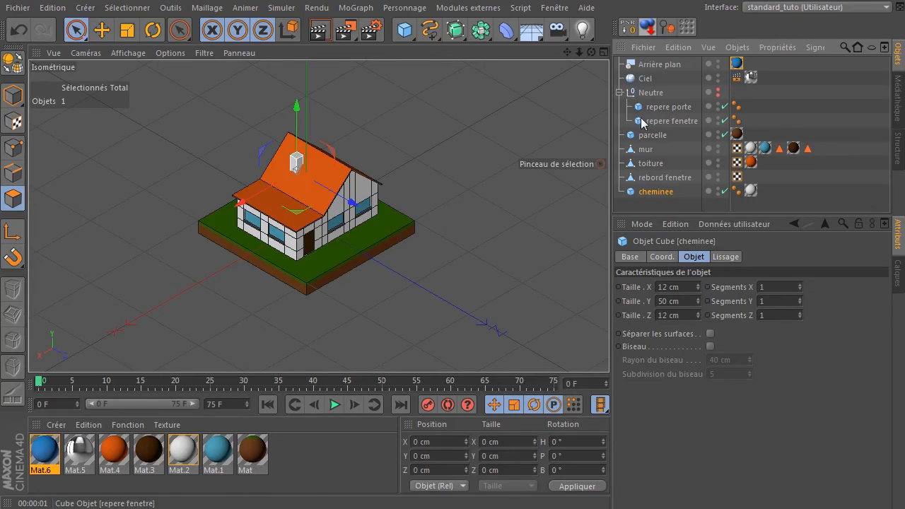
# - Make mur, toiture, rebord fenetre and cheminee children of the parcelle object, and select parcelle
pyautogui.click(640, 150)
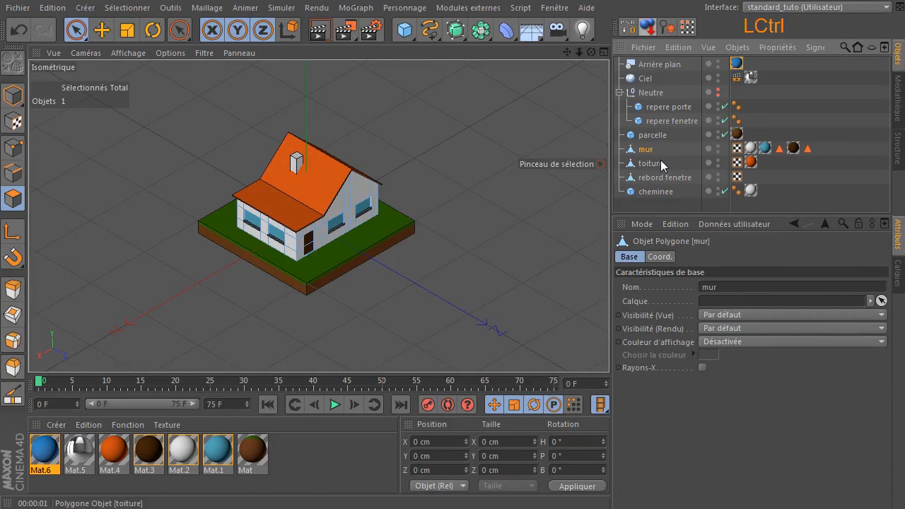
pyautogui.keyDown('ctrl'); pyautogui.click(658, 163); pyautogui.keyUp('ctrl')
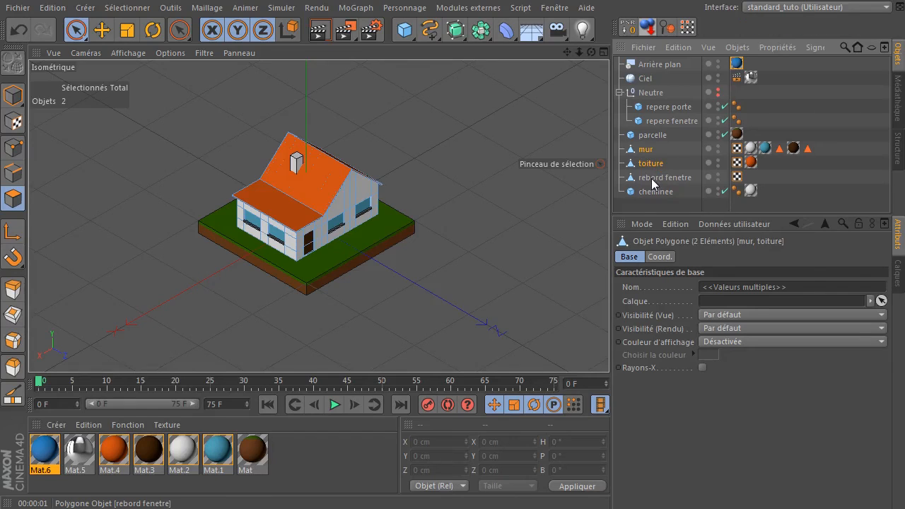
pyautogui.keyDown('ctrl'); pyautogui.click(652, 178); pyautogui.keyUp('ctrl')
pyautogui.keyDown('ctrl'); pyautogui.click(649, 190); pyautogui.keyUp('ctrl')
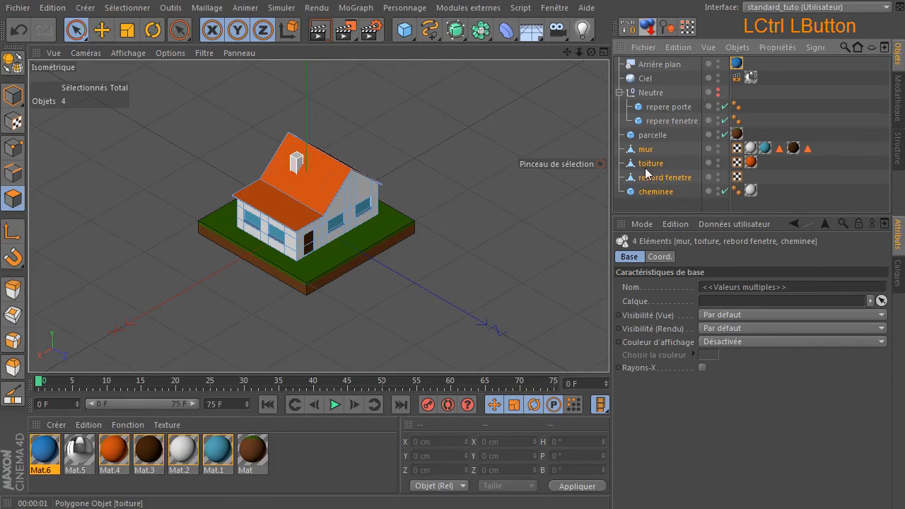
pyautogui.moveTo(645, 151); pyautogui.dragTo(656, 136)
pyautogui.click(655, 134)
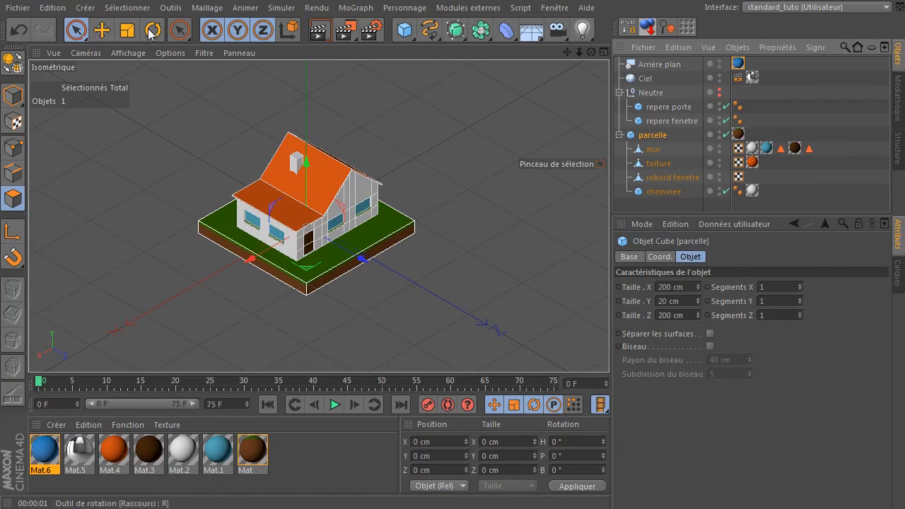
# - Rotate the parcelle group to a heading of 90° and render the view to check the other side of the house
pyautogui.click(14, 94)
pyautogui.click(153, 30)
pyautogui.moveTo(333, 258); pyautogui.dragTo(412, 230)
pyautogui.click(325, 34)
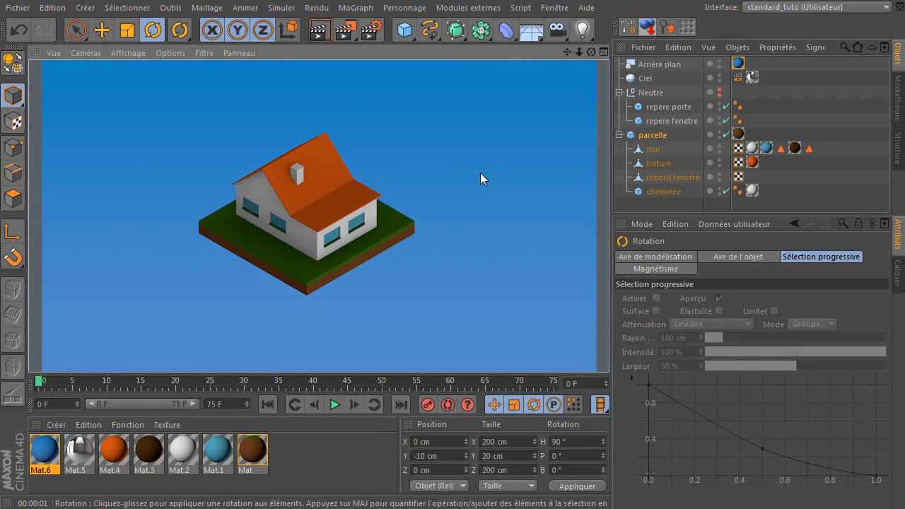
# - Rotate the parcelle group back to a heading of 0° and deselect it
pyautogui.click(654, 136)
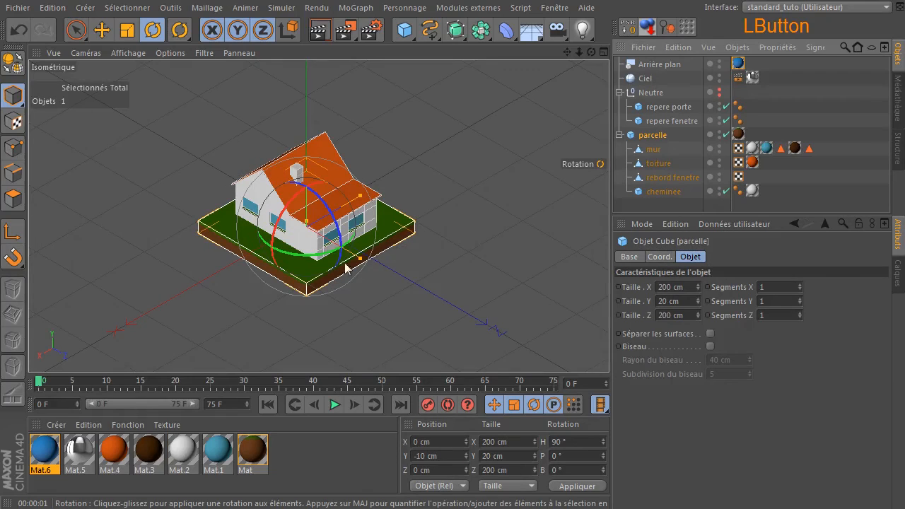
pyautogui.moveTo(314, 259); pyautogui.dragTo(185, 240)
pyautogui.click(449, 241)
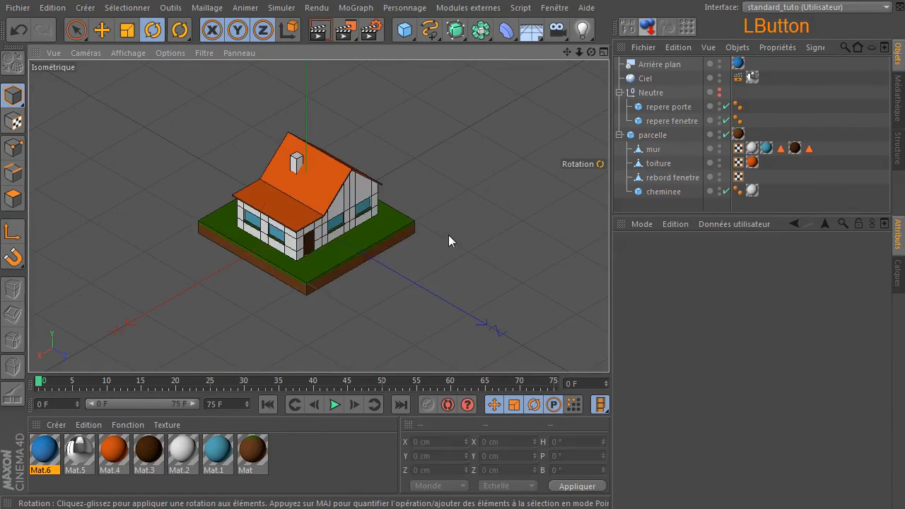
# - Create an instance of parcelle, positioned at X 200 cm and rotated to a heading of 90°
pyautogui.click(644, 135)
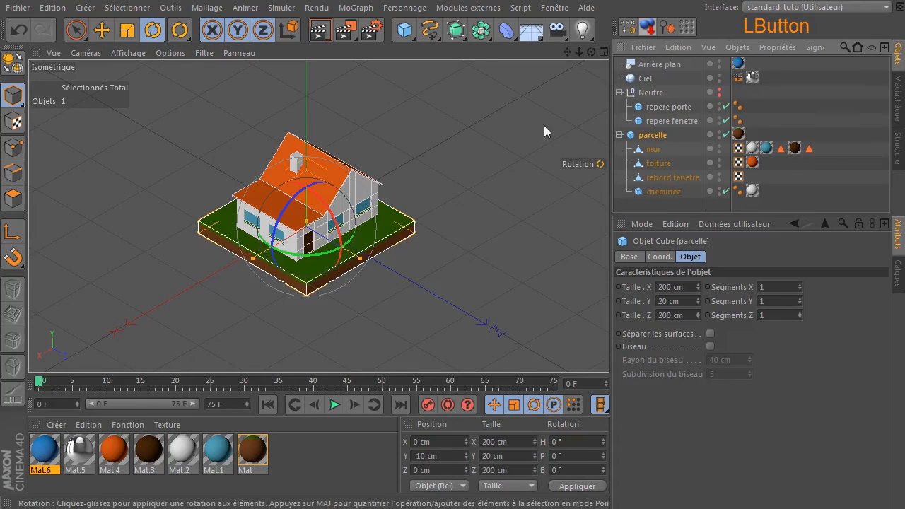
pyautogui.moveTo(480, 35); pyautogui.dragTo(738, 66)
pyautogui.click(102, 30)
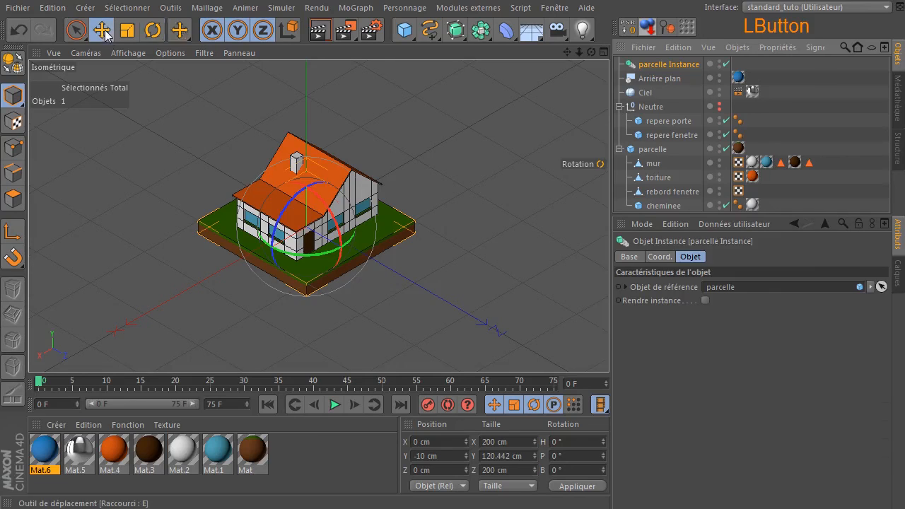
pyautogui.click(428, 441)
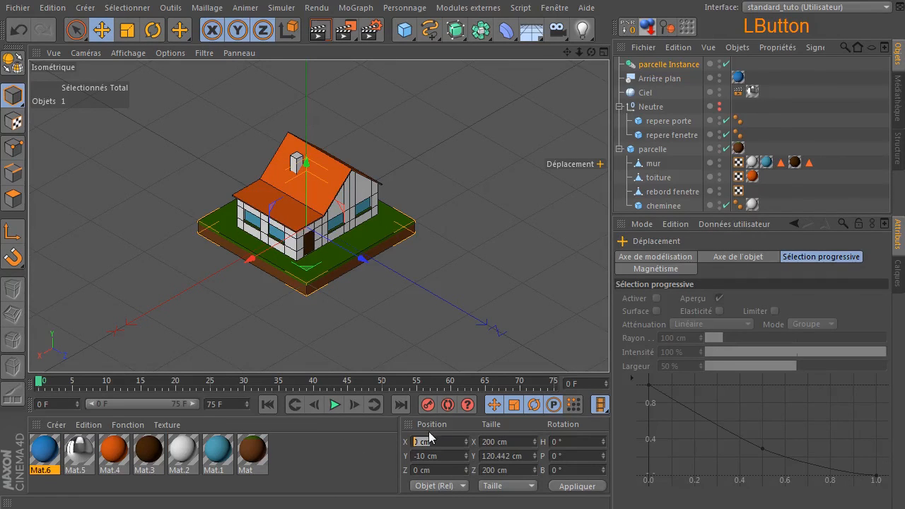
pyautogui.write('200')
pyautogui.press('Return')
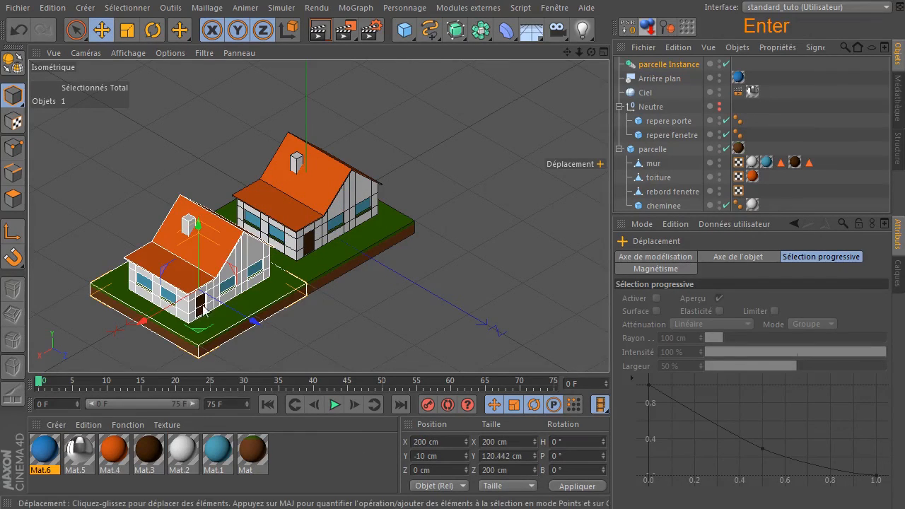
pyautogui.click(153, 30)
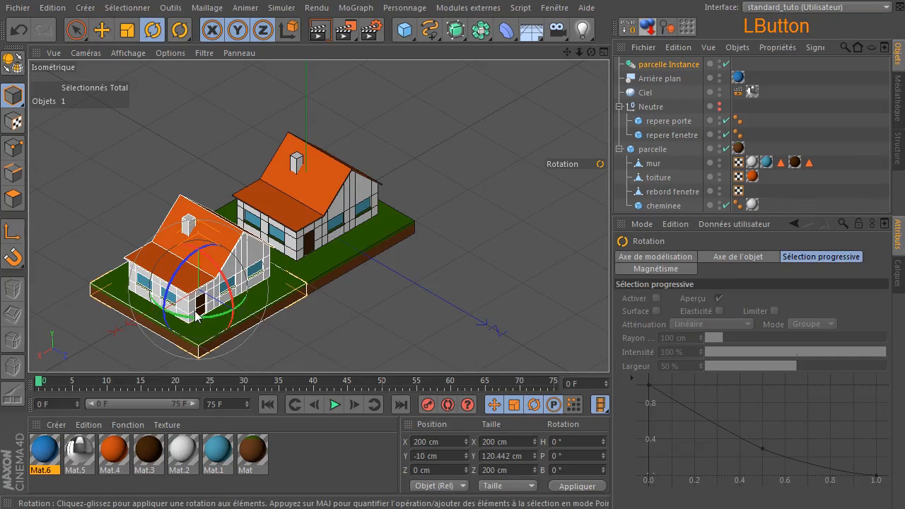
pyautogui.moveTo(190, 320); pyautogui.dragTo(293, 307)
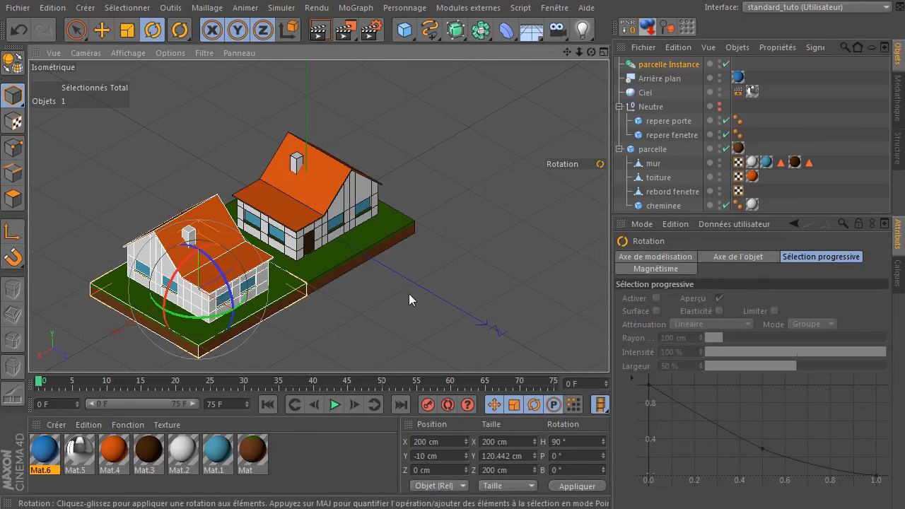
# - Create a second instance of parcelle at Z 200 cm, rotated a quarter turn in the opposite direction to the first instance
pyautogui.click(652, 151)
pyautogui.moveTo(481, 30); pyautogui.dragTo(725, 65)
pyautogui.click(441, 473)
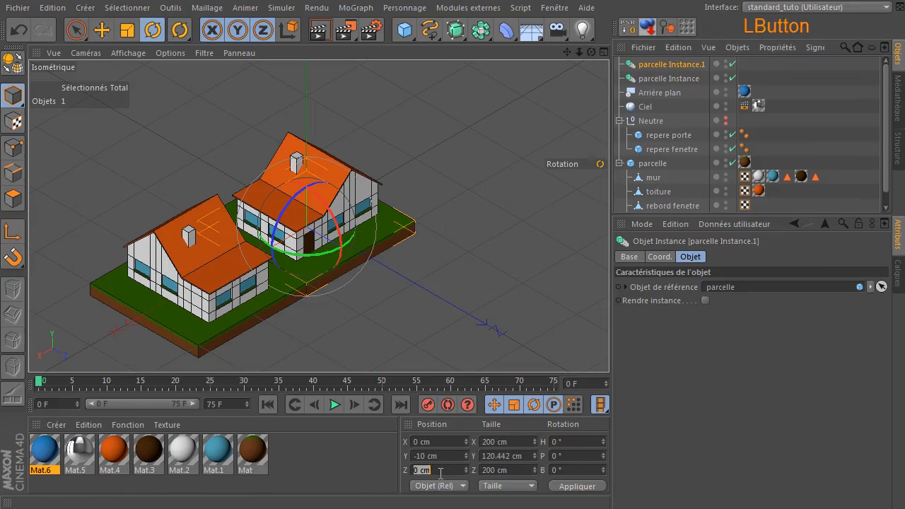
pyautogui.write('200')
pyautogui.press('Return')
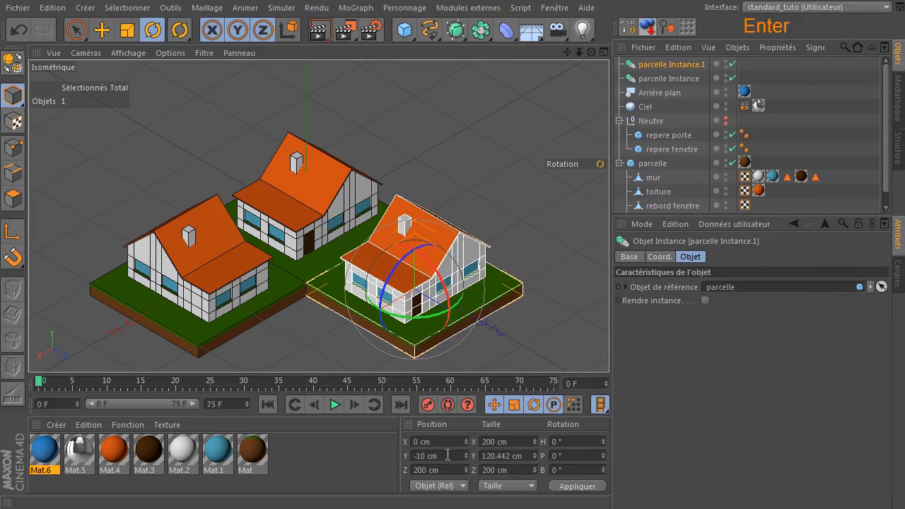
pyautogui.moveTo(441, 316); pyautogui.dragTo(352, 316)
pyautogui.click(486, 153)
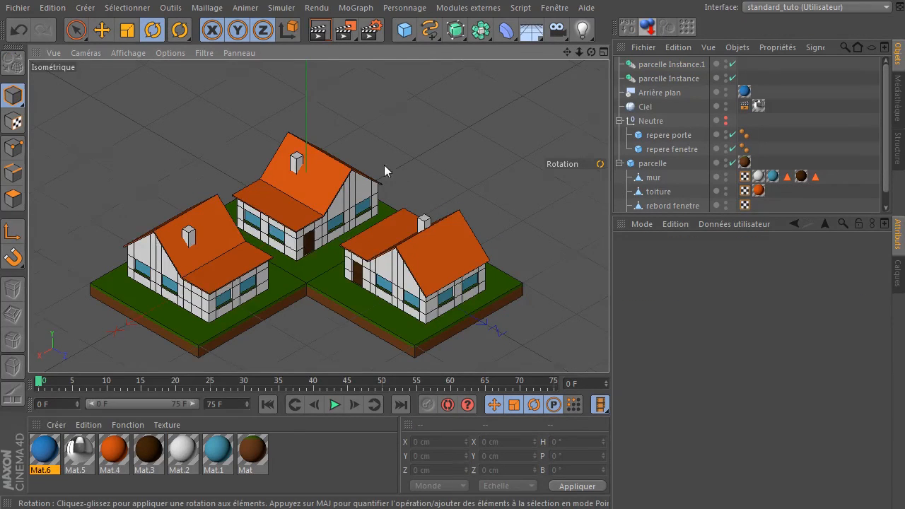
# - Render the isometric view with all three houses in frame
pyautogui.scroll(-2, 384, 165)
pyautogui.moveTo(567, 51); pyautogui.dragTo(562, 22)
pyautogui.click(314, 32)
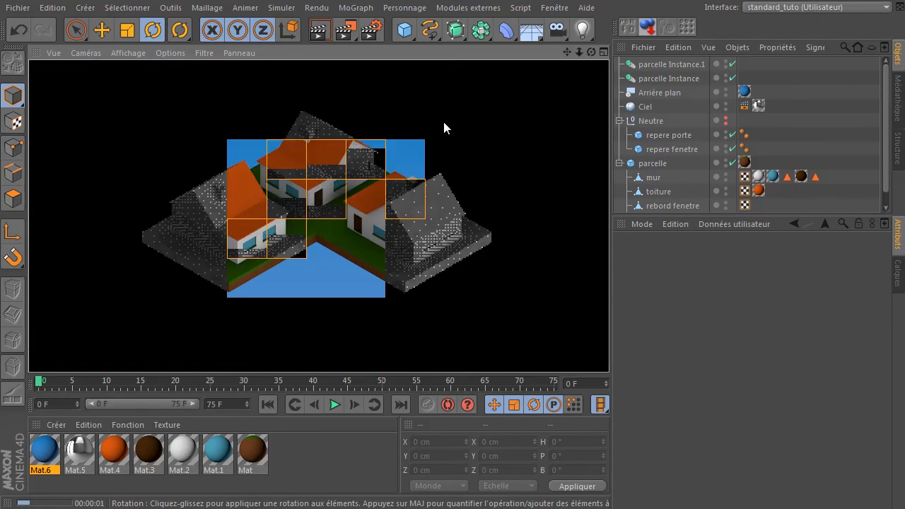